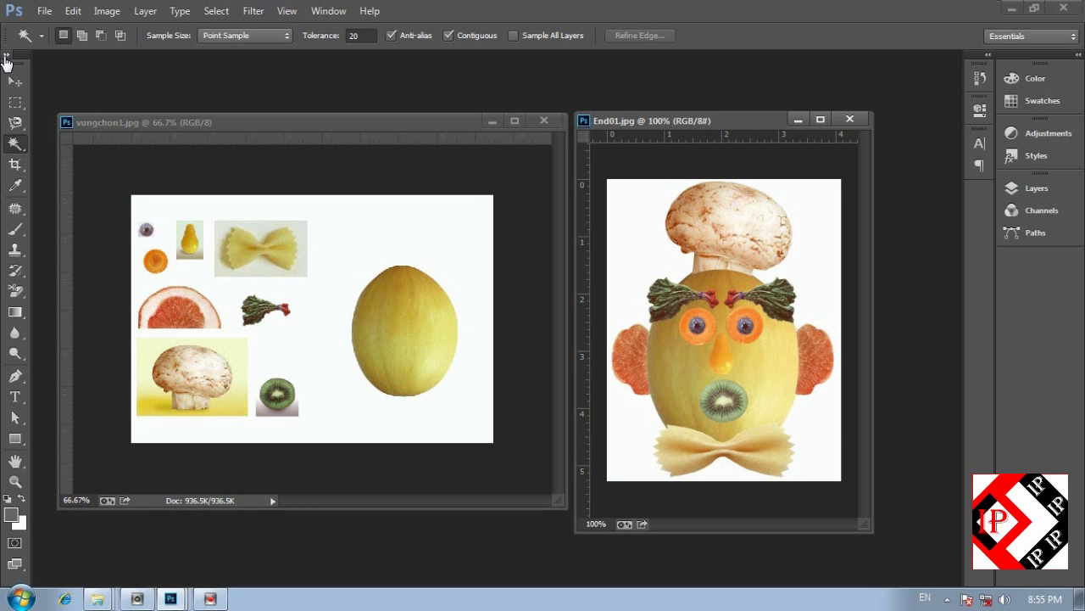
Step: Expand the tool palette to two columns and expand the collapsed colour, adjustment and layer panels
left_click(6, 56)
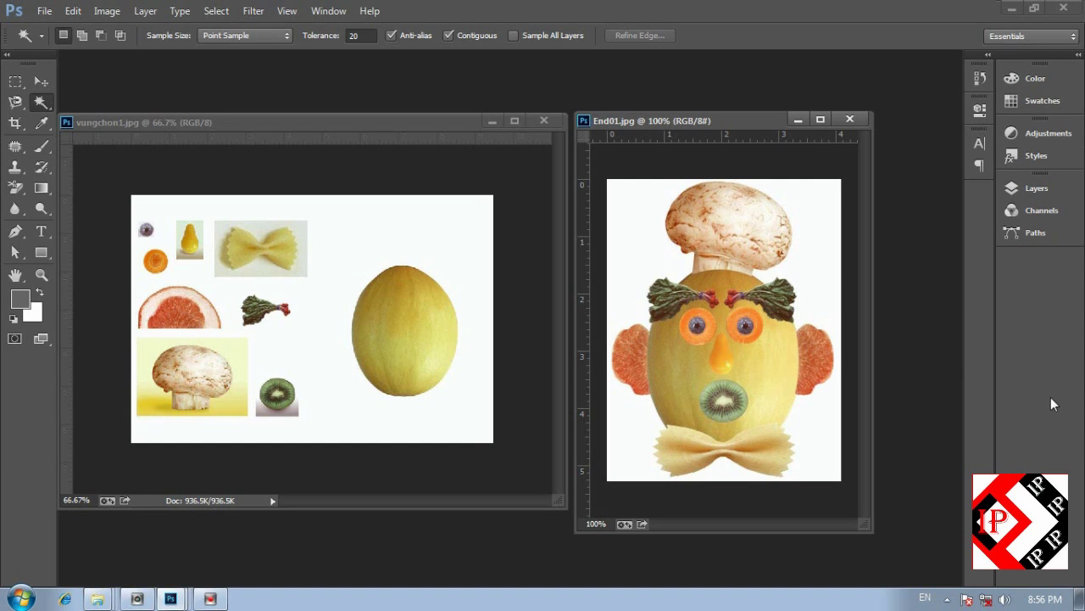
left_click(1078, 57)
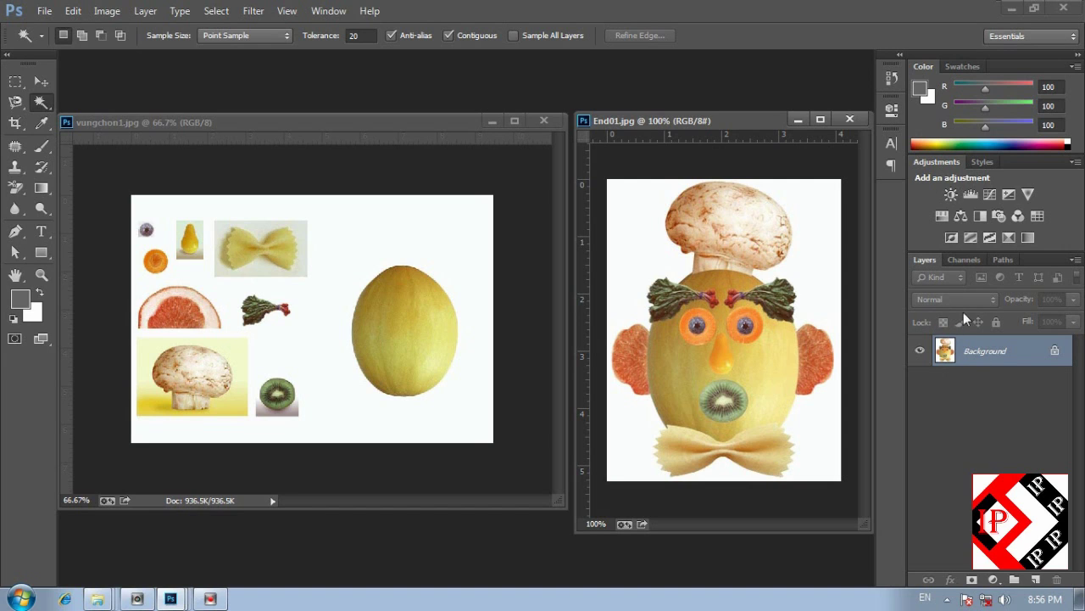
Step: Look through the channels and paths of the End01.jpg image and return to its layer list
left_click(963, 261)
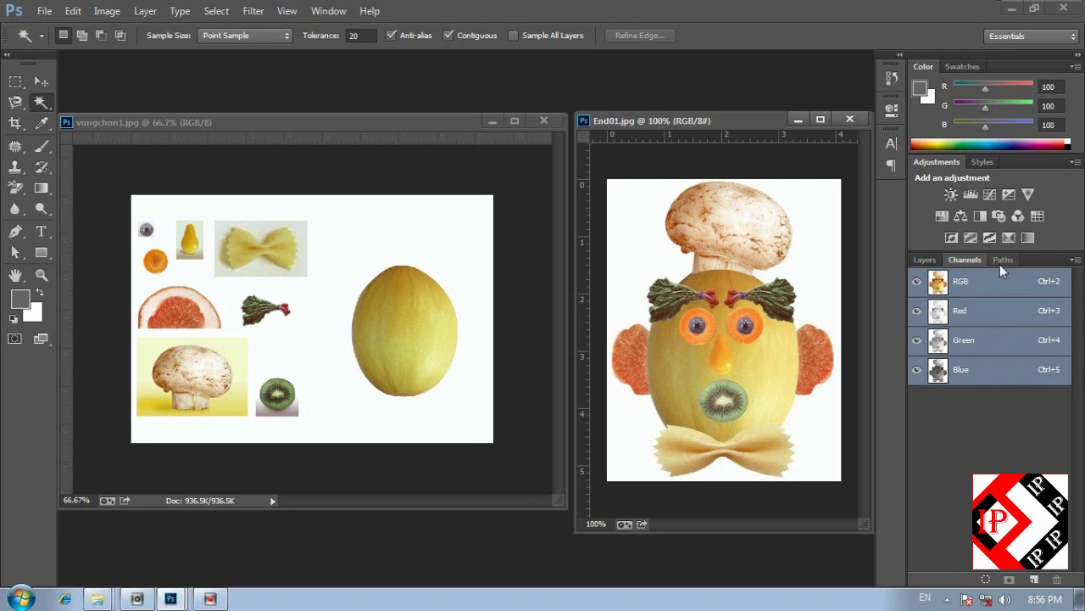
left_click(1004, 259)
left_click(926, 260)
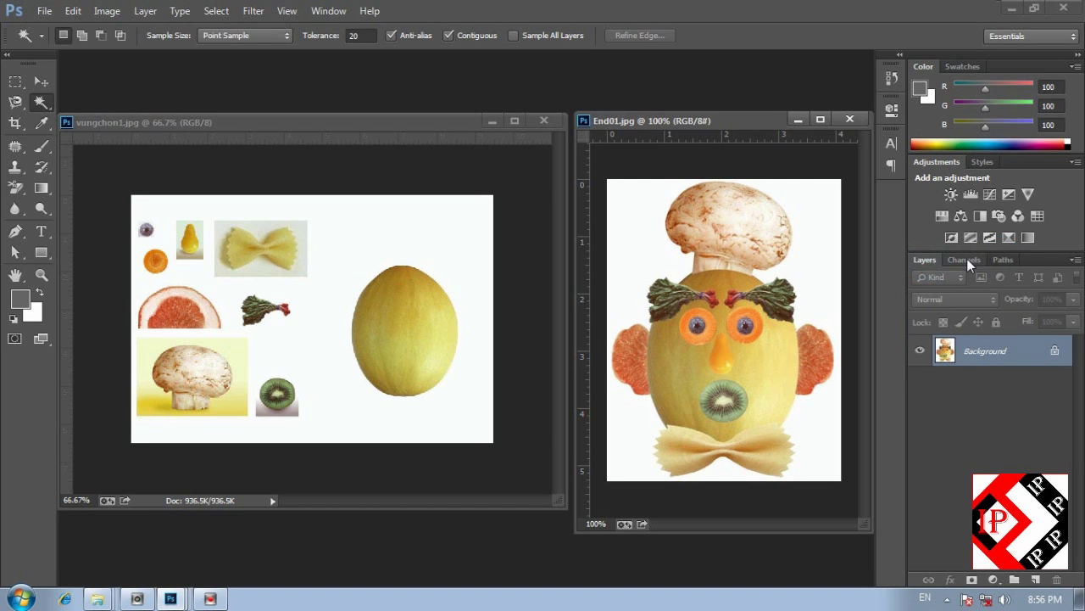
left_click(965, 261)
left_click(1003, 259)
left_click(957, 259)
left_click(925, 261)
left_click(964, 261)
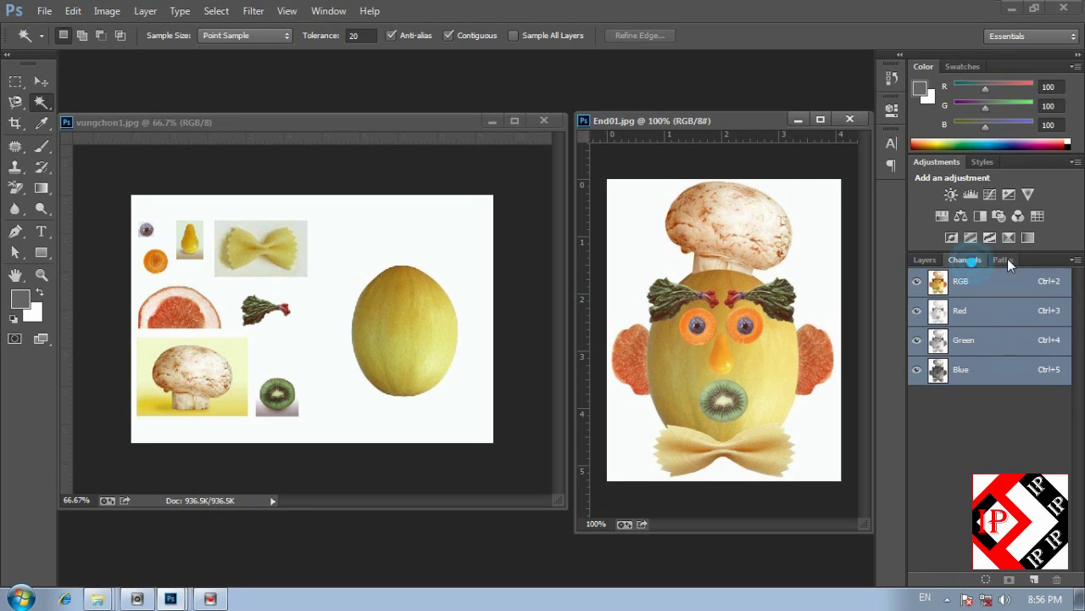
left_click(1003, 259)
left_click(924, 261)
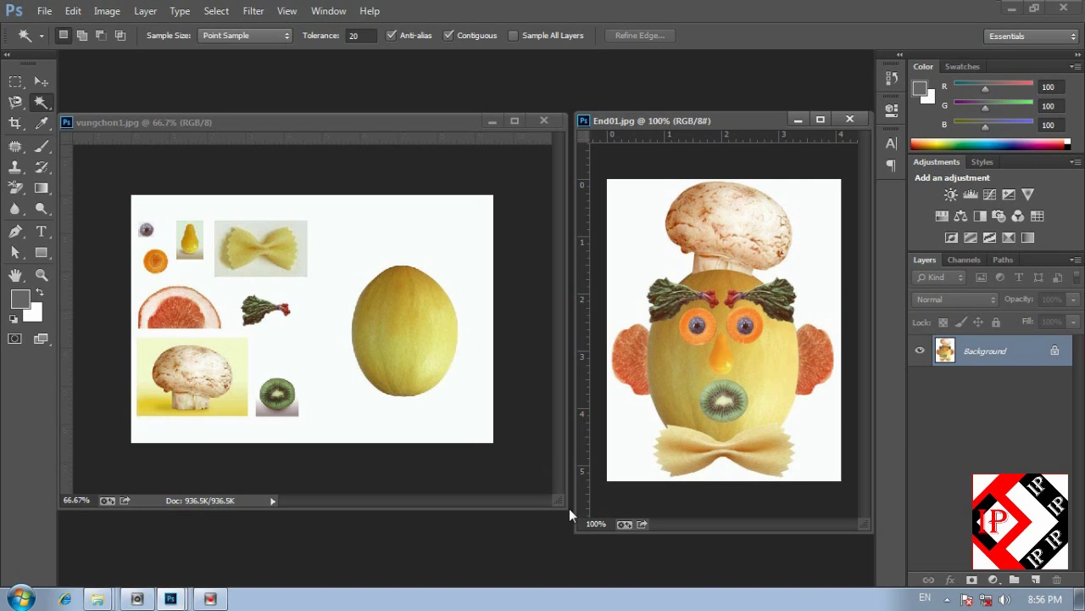
Step: Make the vungchon1.jpg window slightly taller and view the available image adjustment commands
left_click_drag(569, 508, 571, 517)
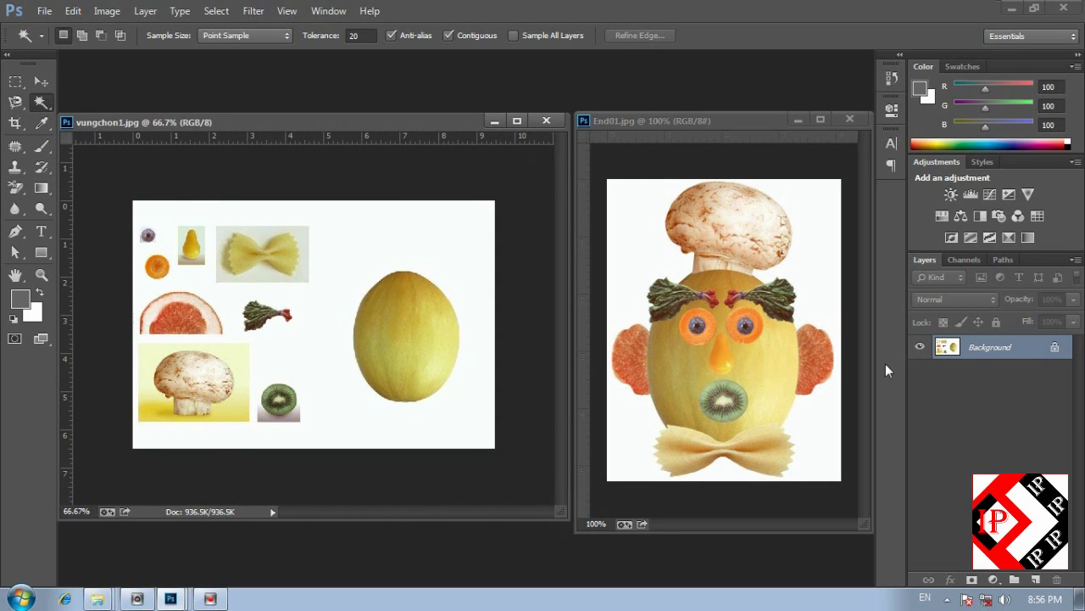
left_click(107, 11)
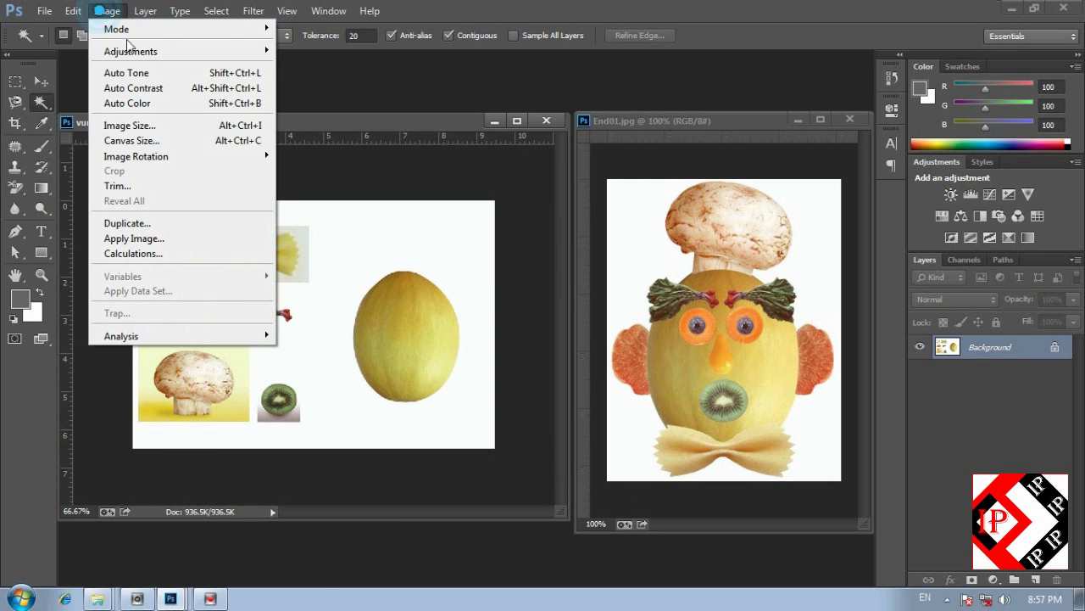
mouse_move(145, 49)
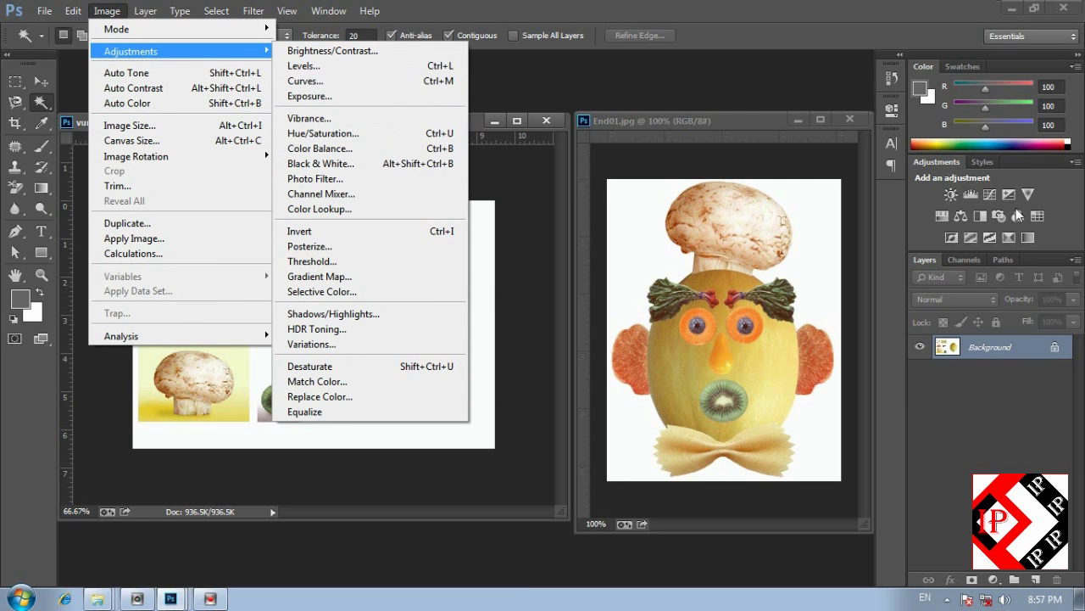
left_click(937, 162)
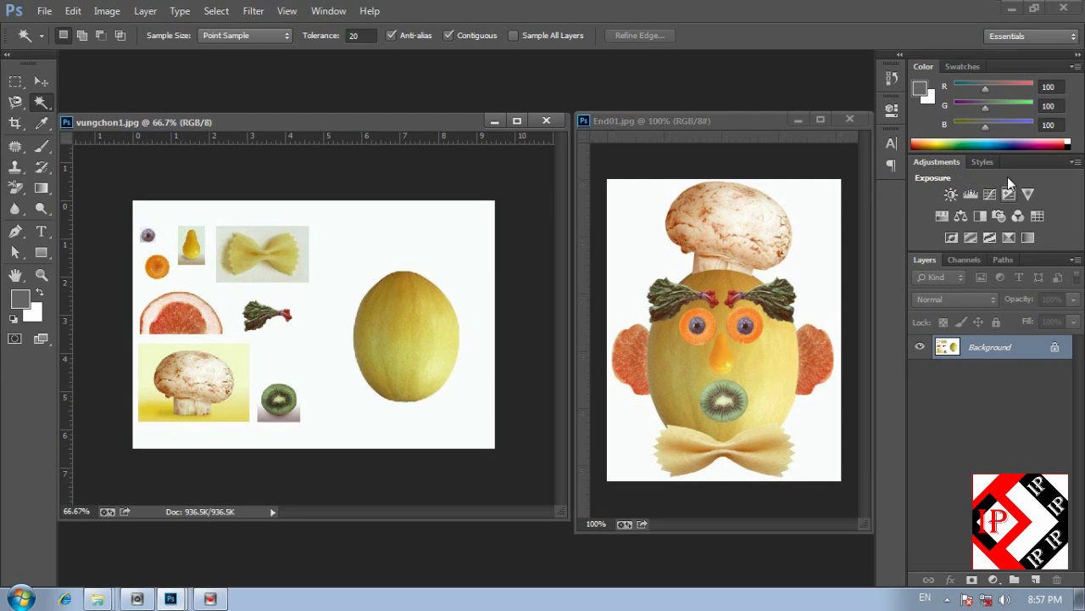
Step: Collapse the side panels to icons and move the End01.jpg window farther away from vungchon1.jpg
left_click(737, 120)
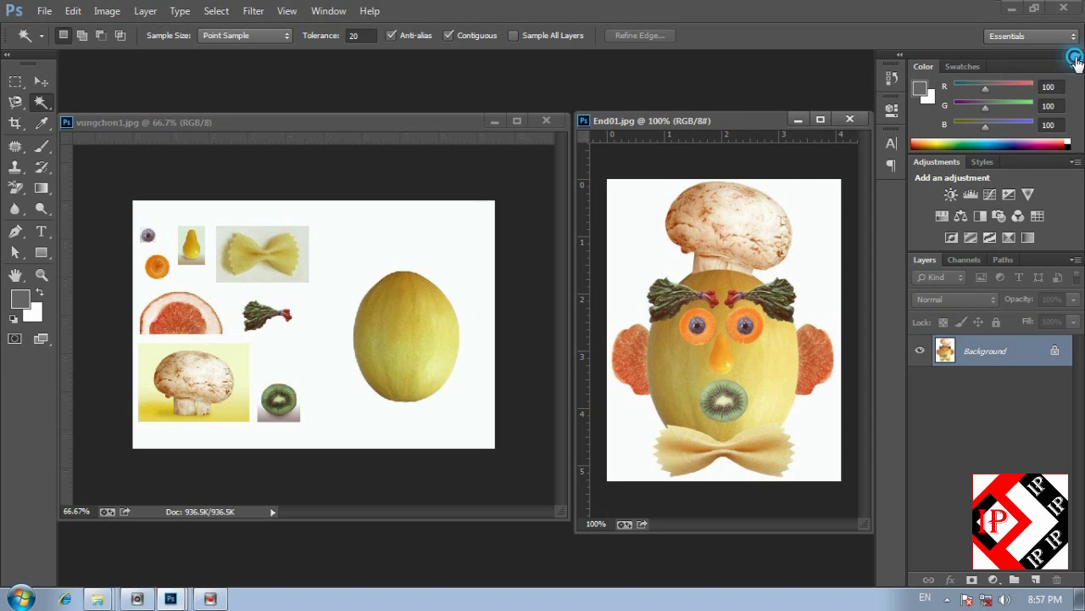
left_click(1077, 56)
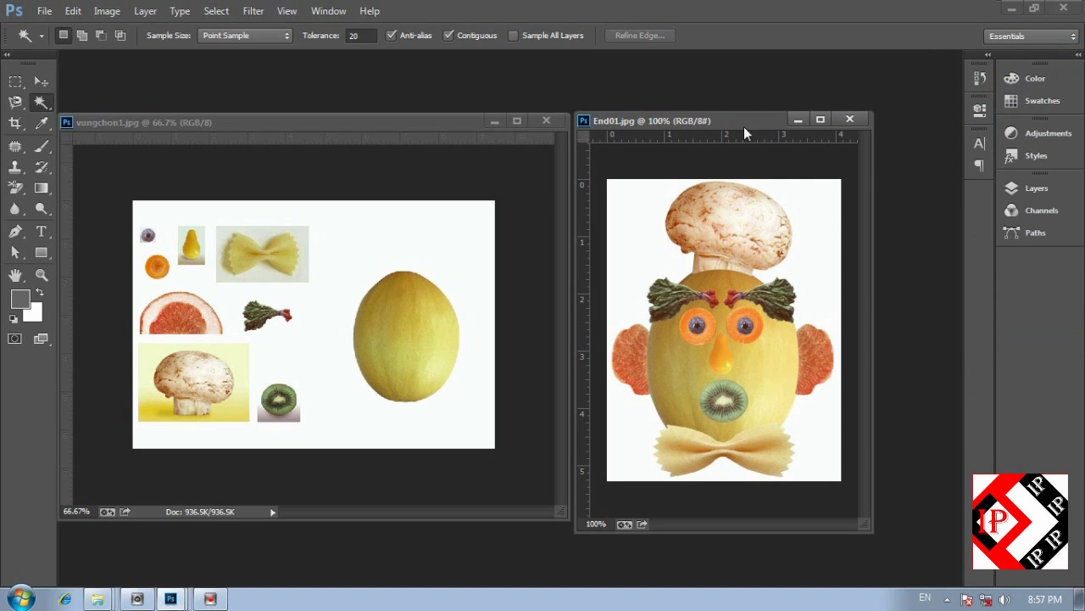
left_click_drag(744, 133, 818, 106)
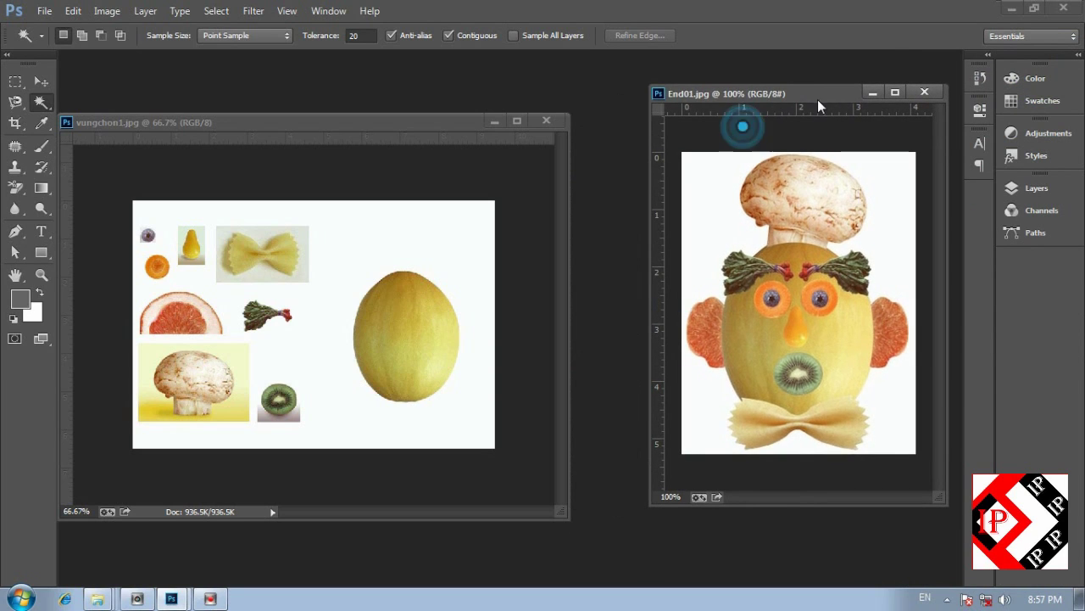
Step: Duplicate the End01.jpg image under the name End01, without the word copy
right_click(744, 97)
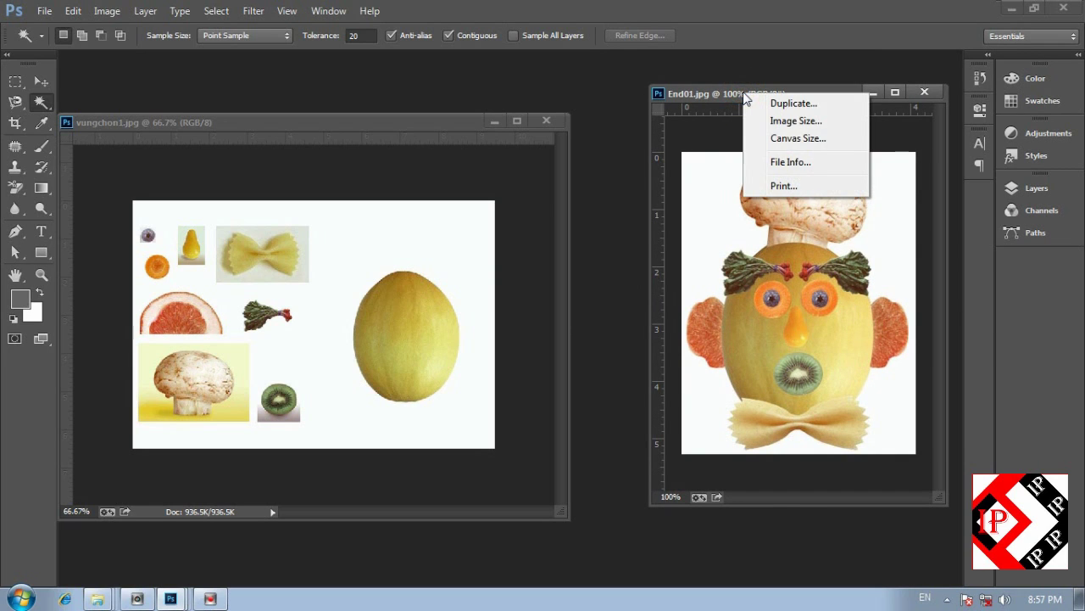
left_click(795, 105)
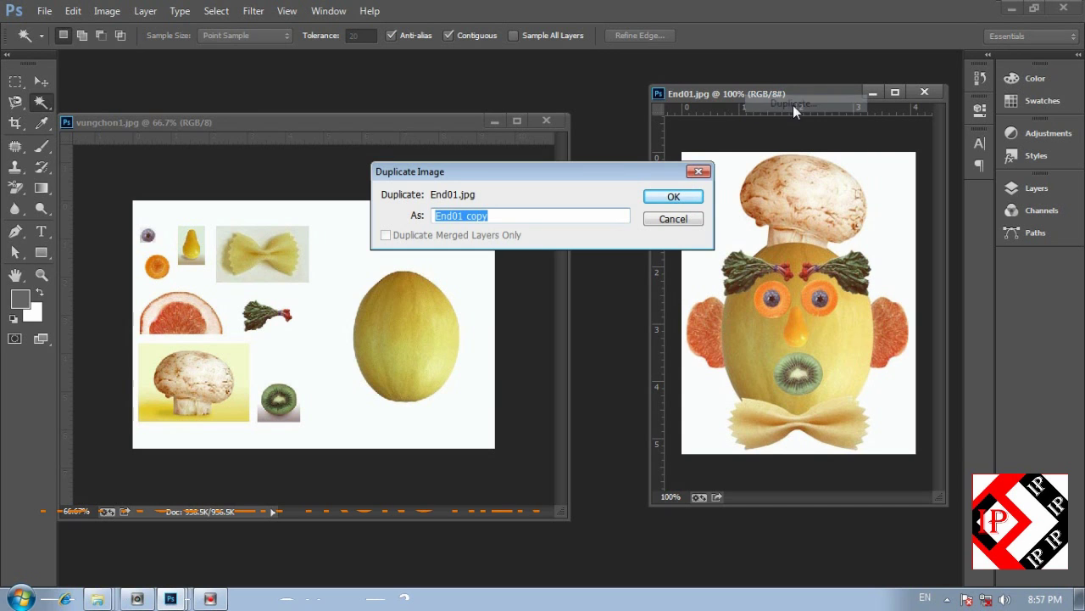
left_click(521, 218)
double_click(490, 216)
left_click(516, 212)
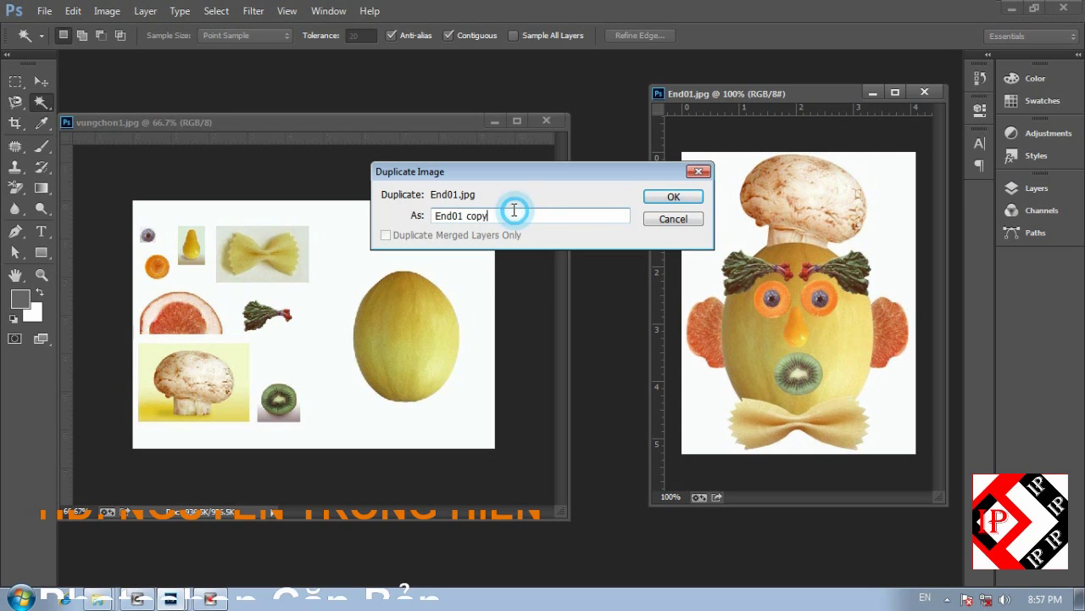
left_click(515, 214)
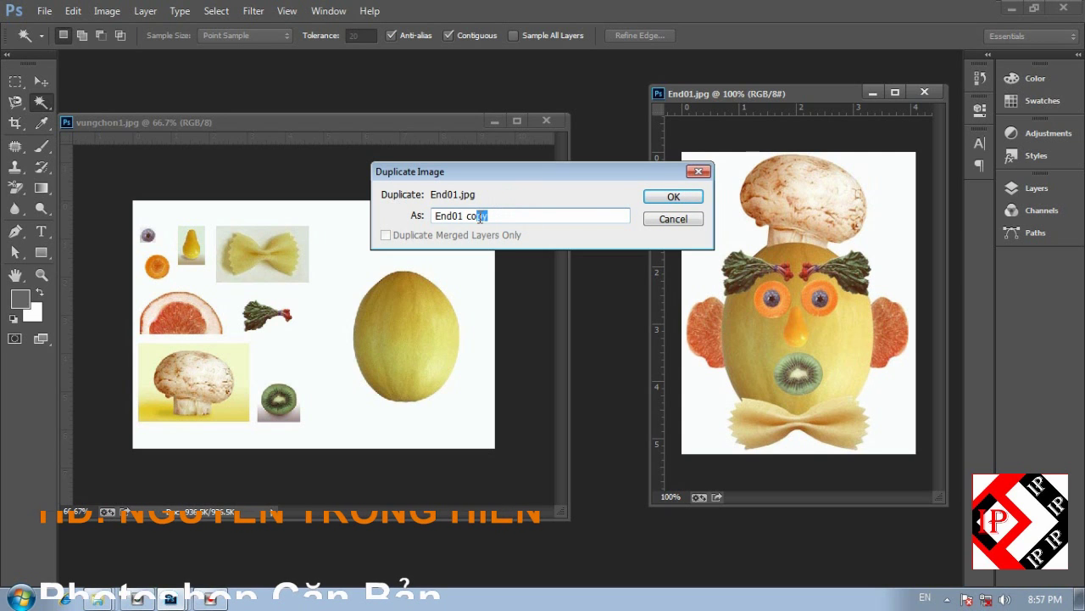
left_click_drag(489, 216, 465, 215)
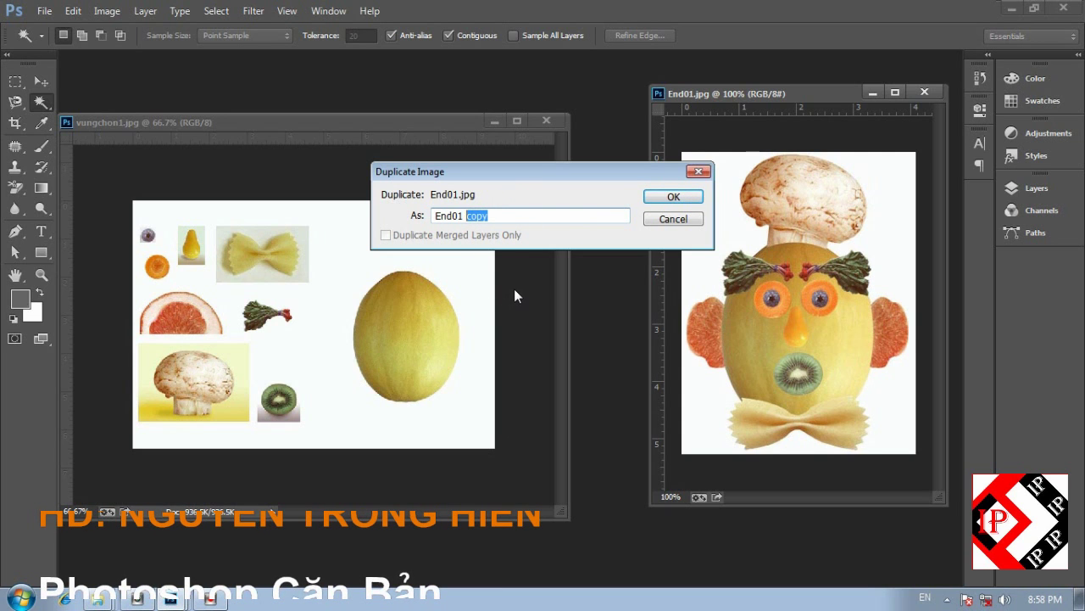
key("BackSpace")
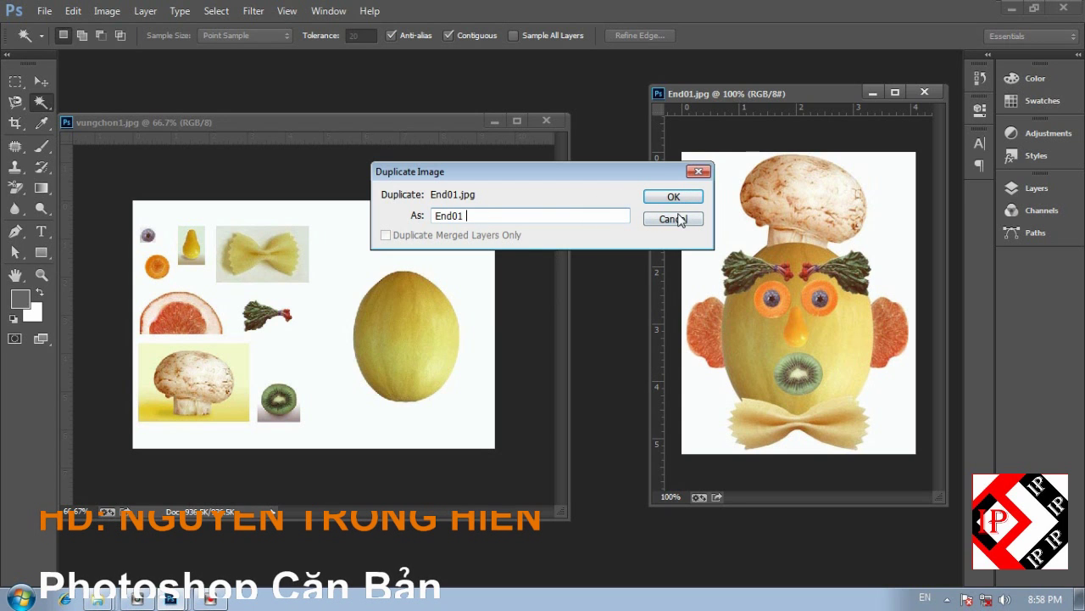
left_click(663, 198)
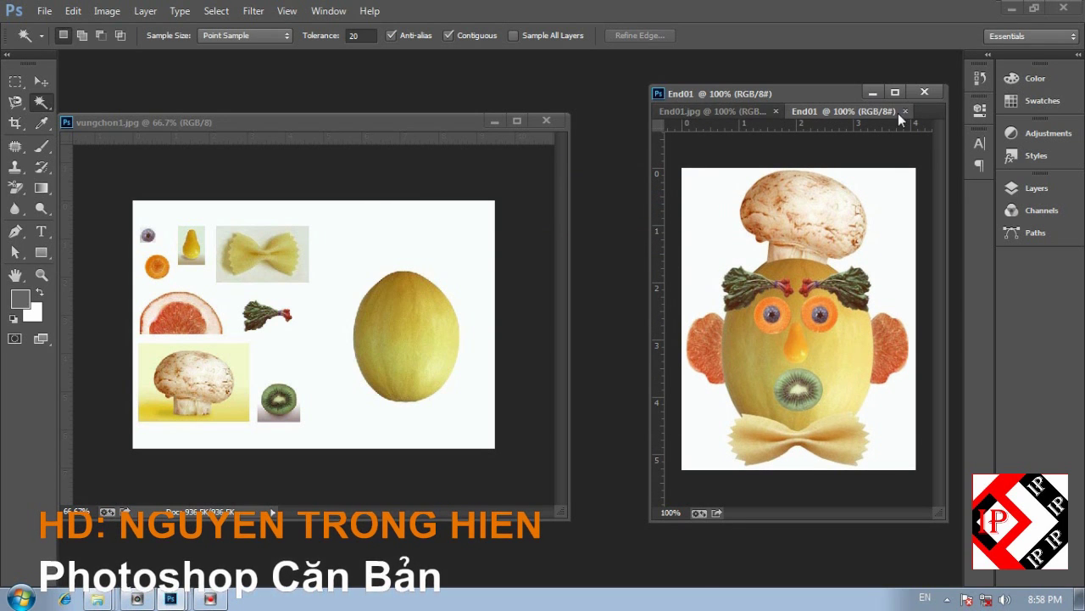
Step: Compare End01.jpg with its End01 duplicate and detach the duplicate into its own floating window between the other images
left_click(839, 107)
left_click(750, 111)
left_click(836, 110)
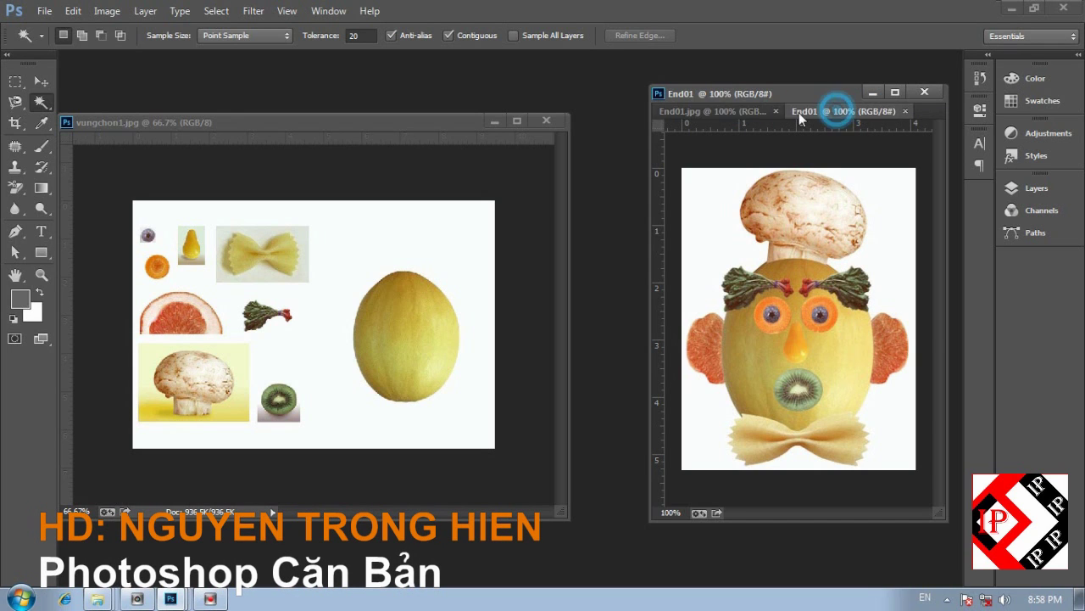
left_click(727, 111)
left_click(816, 112)
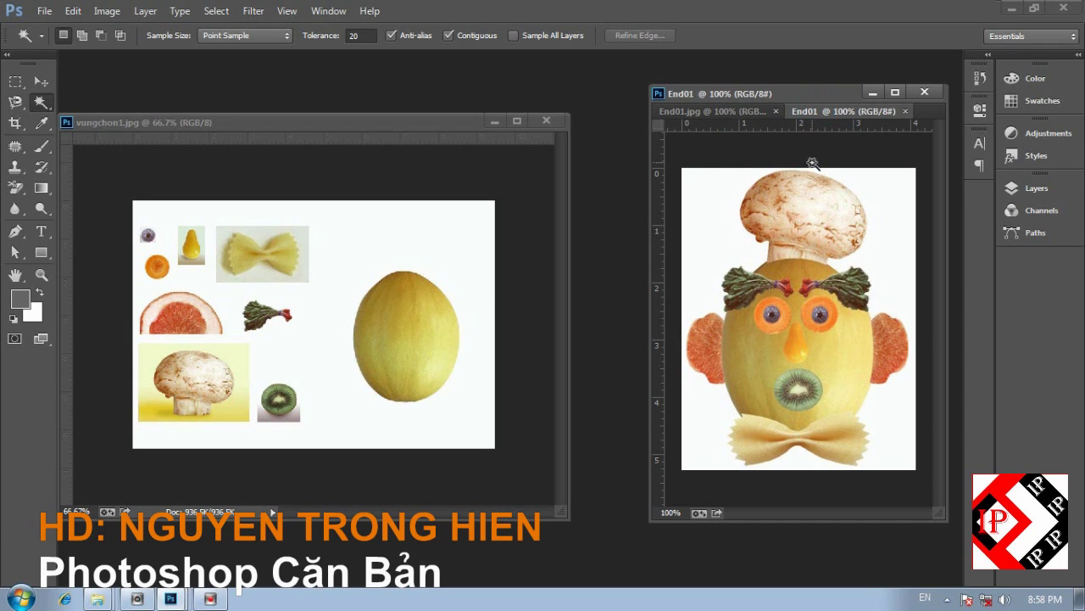
left_click_drag(840, 112, 591, 146)
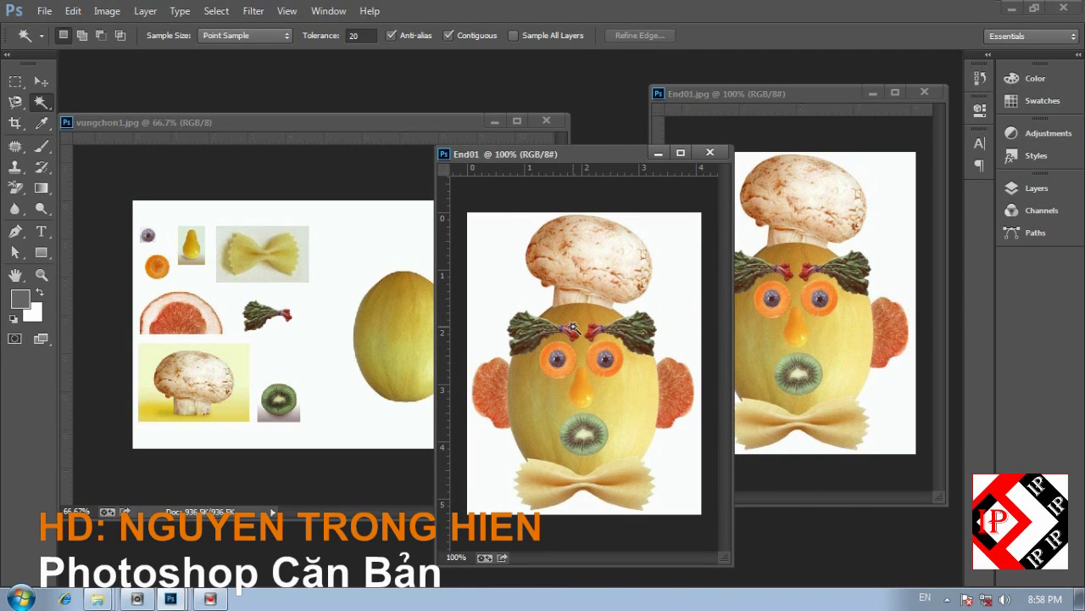
Step: Try selecting the entire End01 duplicate with the Select All command and clear the selection
left_click(15, 82)
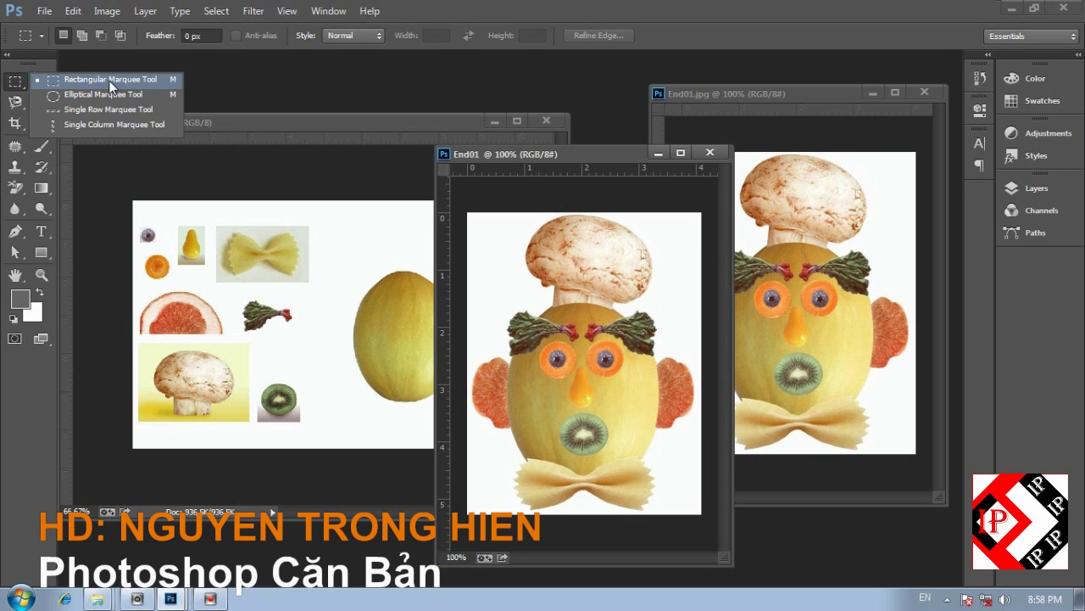
left_click(109, 80)
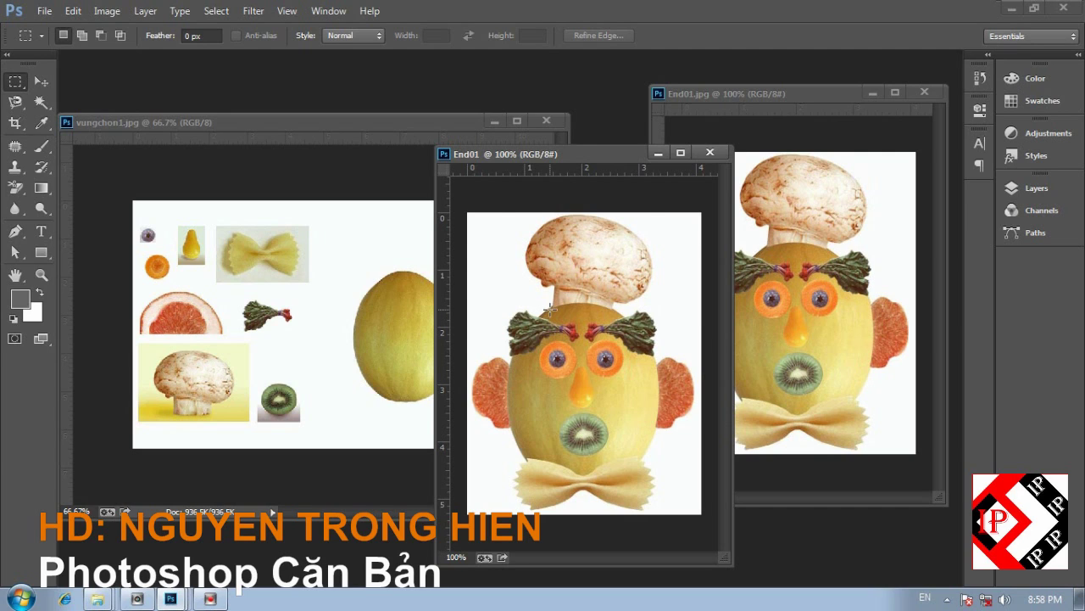
key("ctrl+a")
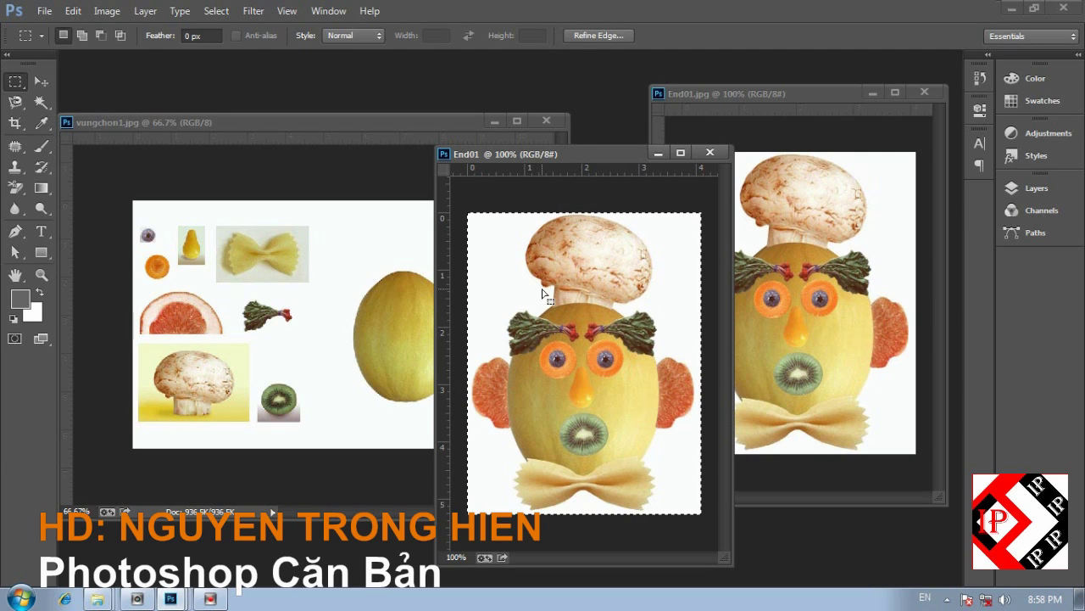
key("ctrl+d")
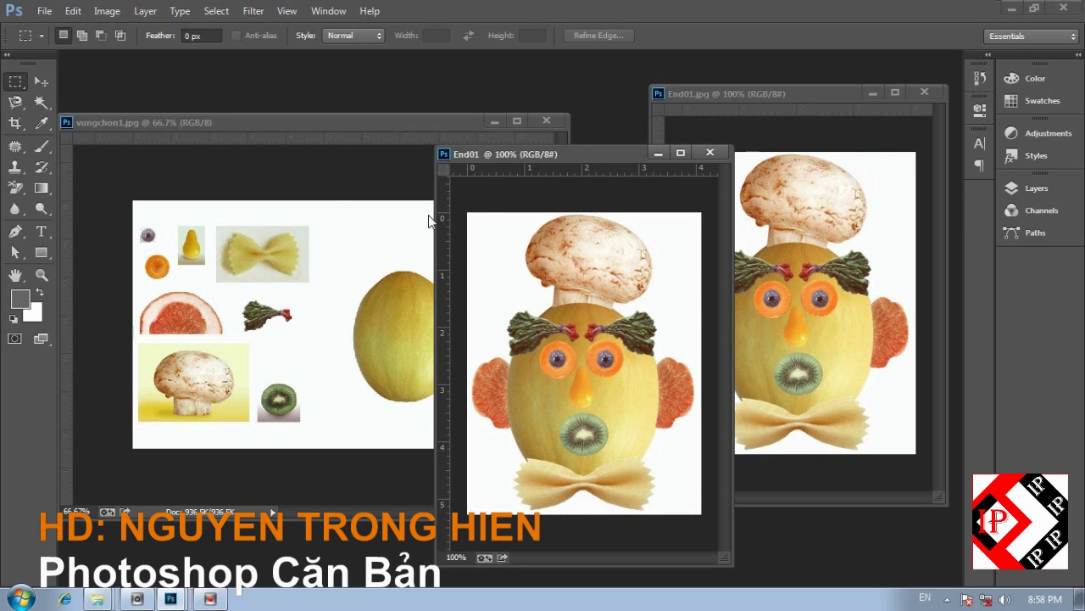
Step: Select the whole canvas of the End01 duplicate with the Rectangular Marquee tool
right_click(15, 80)
left_click(83, 86)
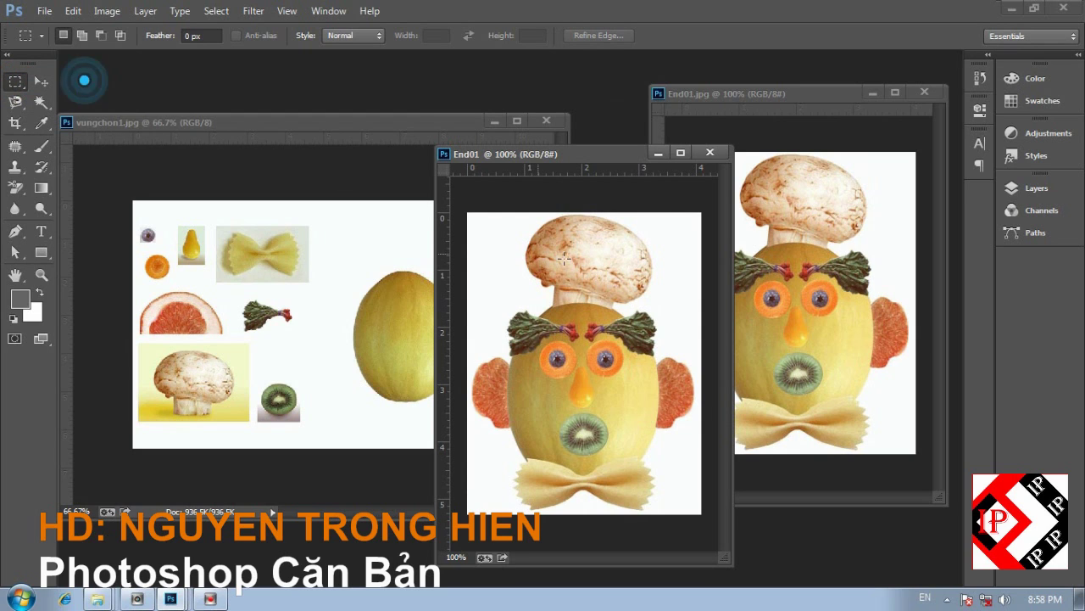
left_click_drag(456, 206, 711, 528)
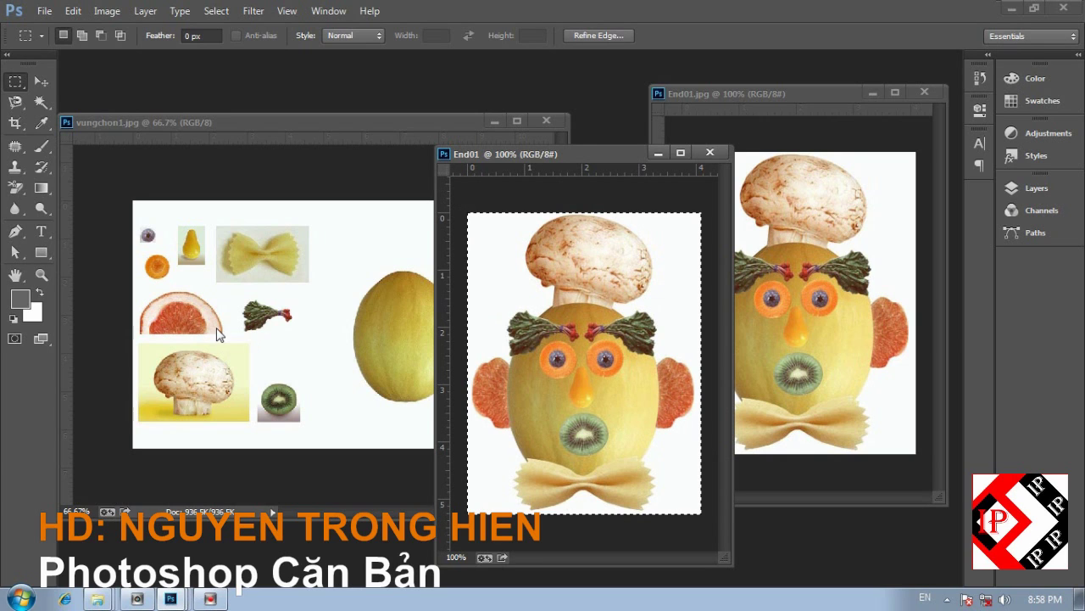
Step: Set the foreground colour to bright yellow, hex fff600
left_click(25, 305)
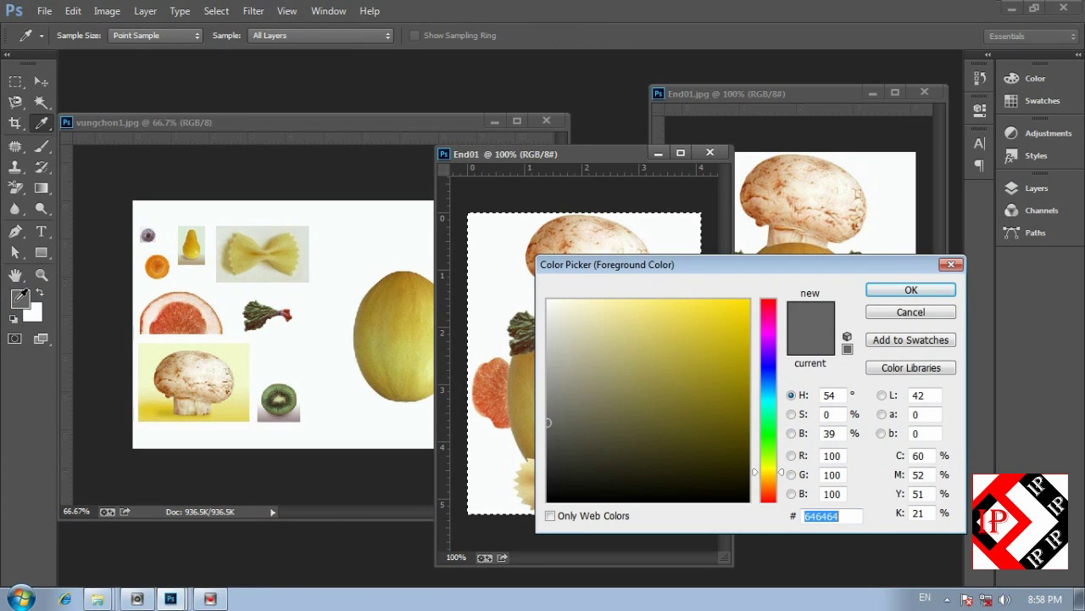
left_click(689, 329)
left_click(689, 300)
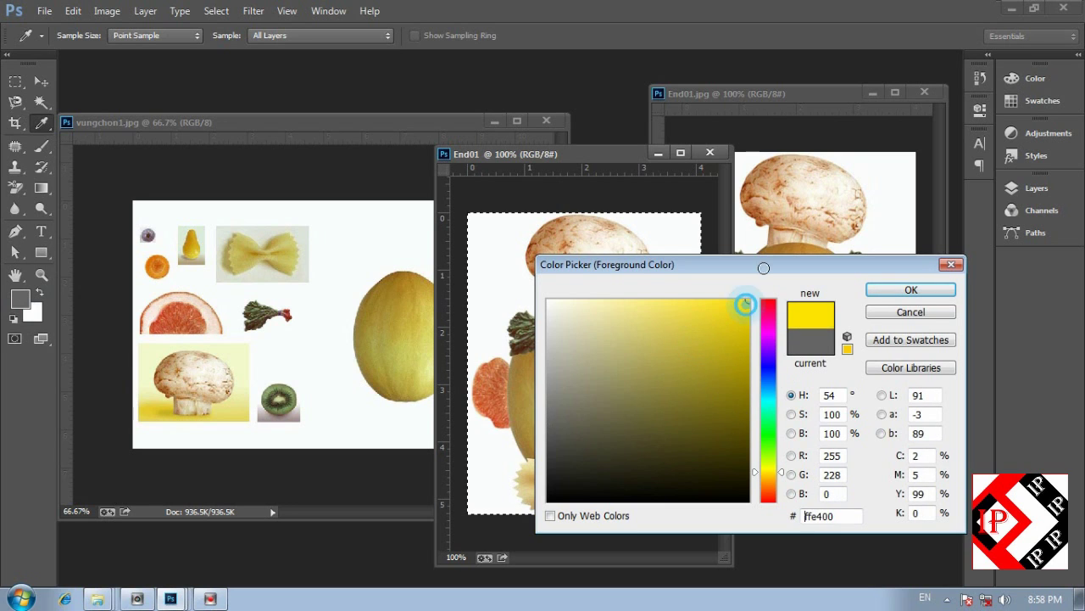
mouse_move(710, 456)
left_mouse_down()
mouse_move(574, 465)
mouse_move(598, 477)
left_mouse_up()
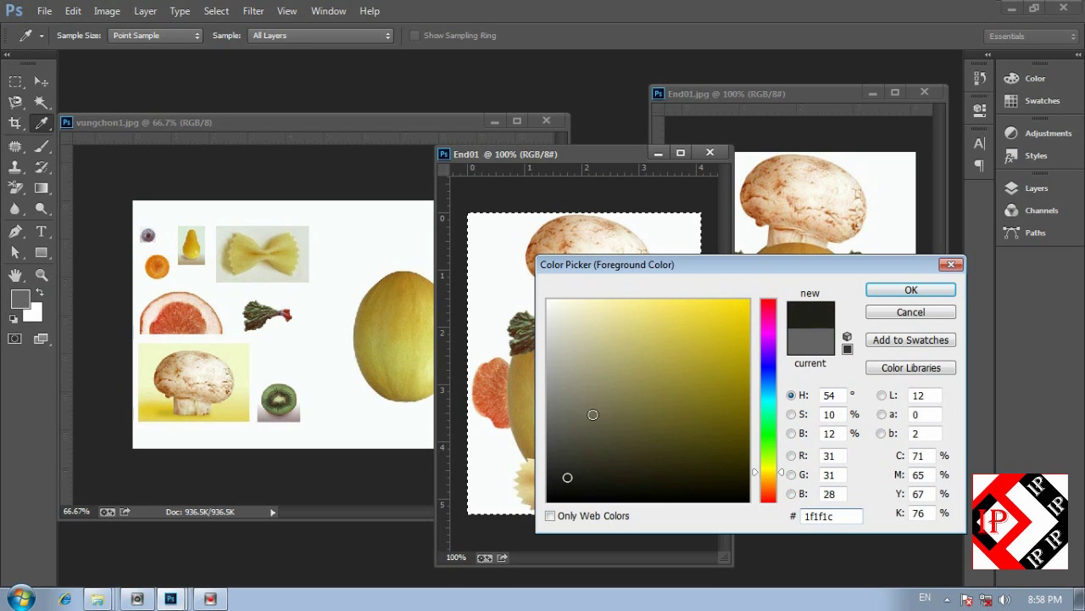
left_click(587, 430)
left_click_drag(776, 425, 776, 469)
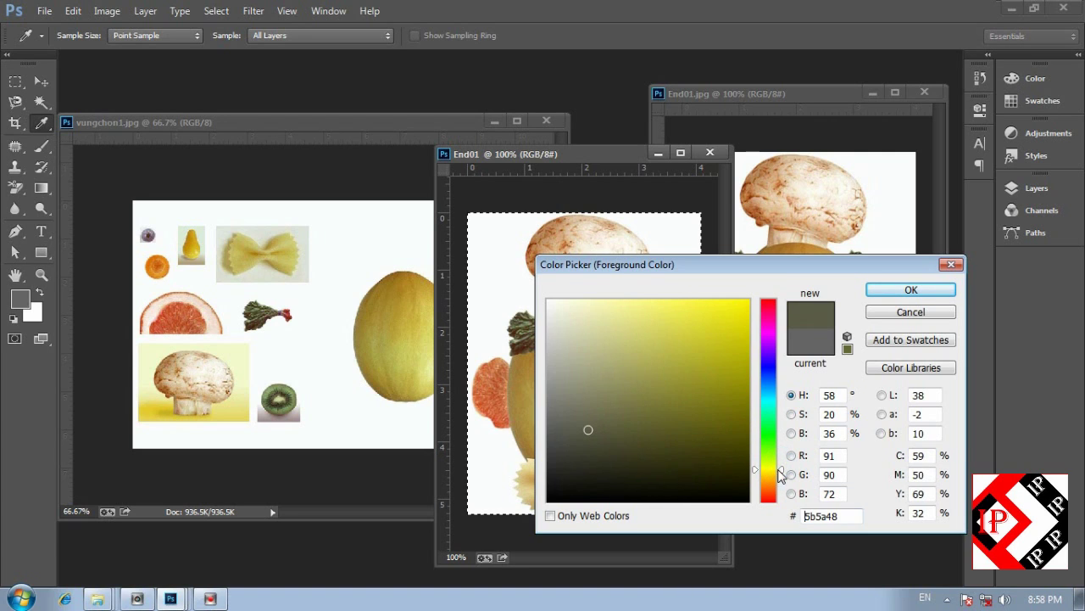
left_click_drag(704, 335, 750, 300)
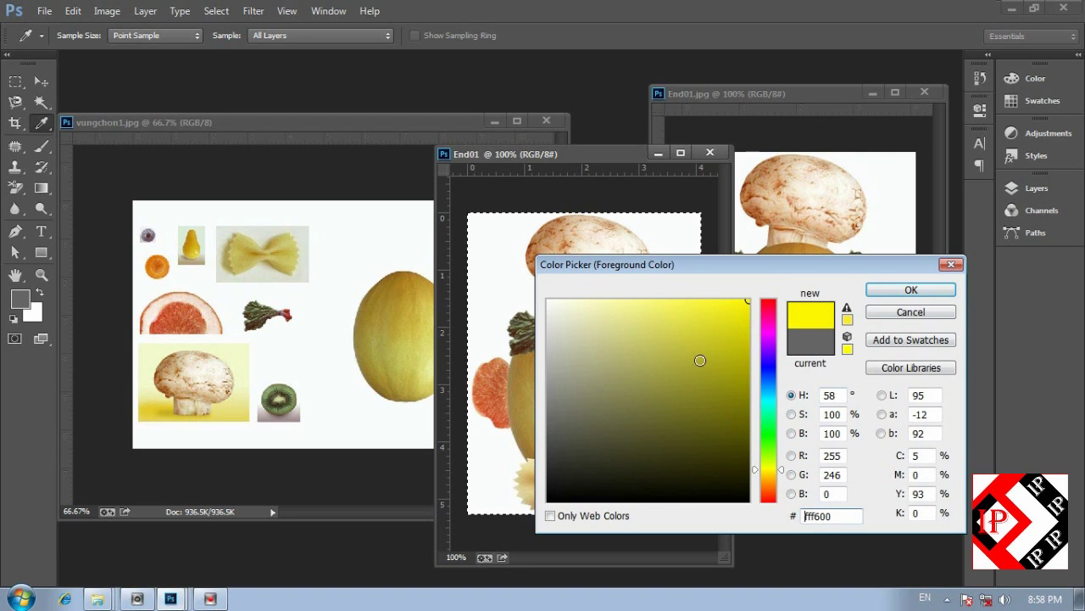
left_click(911, 290)
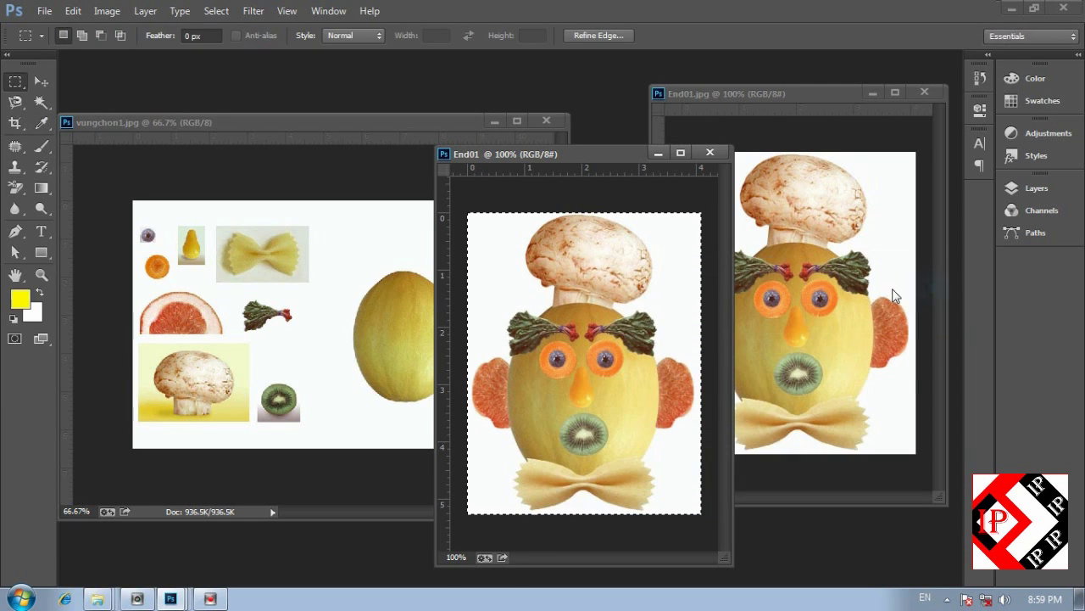
Step: Set the background colour to pure red, hex ff0000
left_click(32, 313)
type("ff0000")
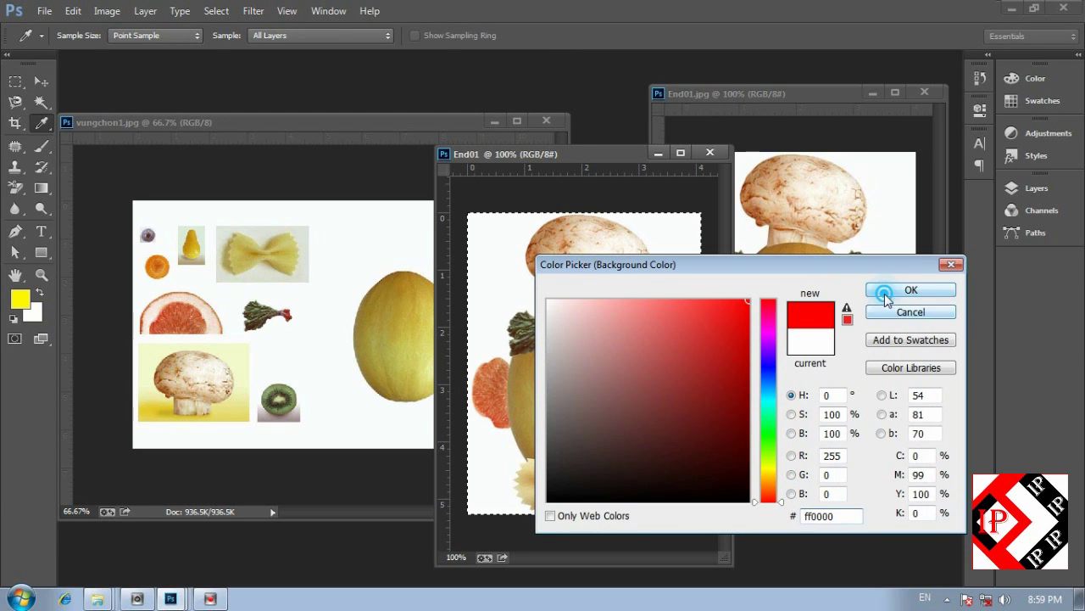
left_click(912, 289)
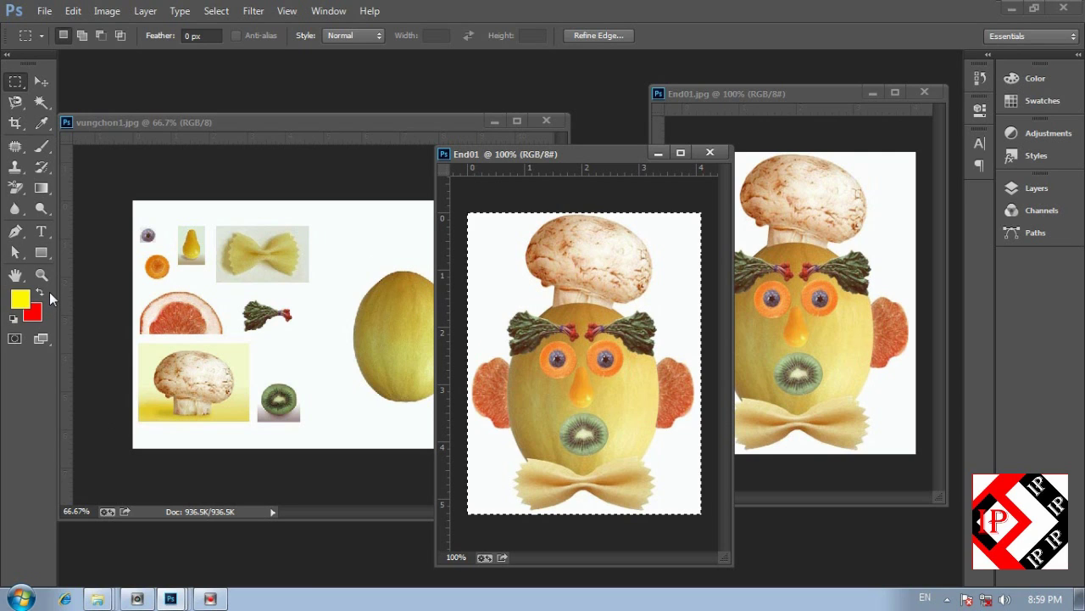
Step: Fill the selected End01 canvas with the yellow foreground colour, refill it with the red background colour, and clear the selection
key("alt+BackSpace")
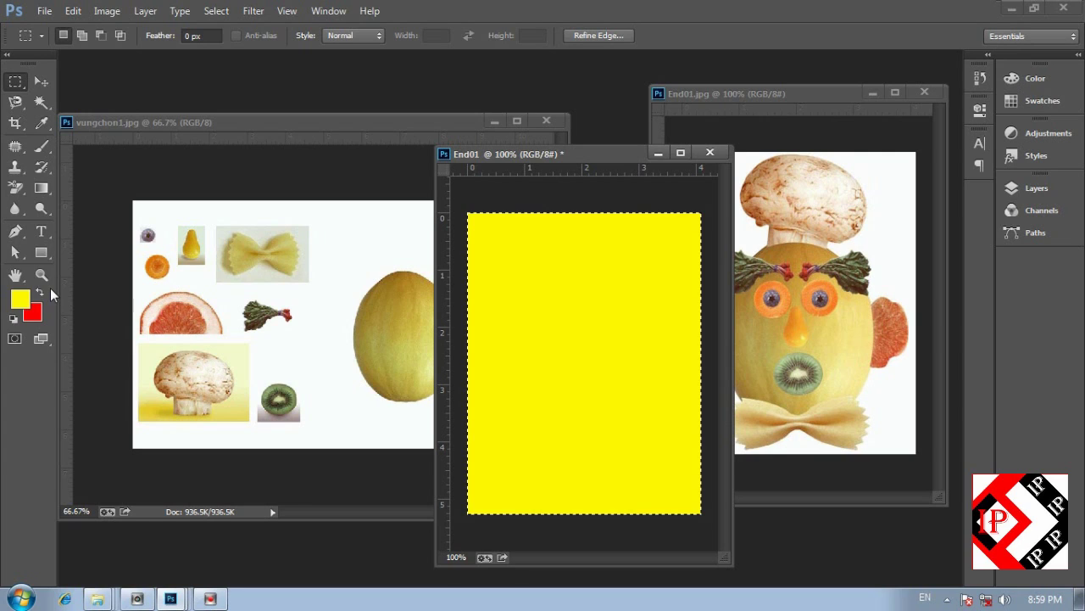
key("ctrl+BackSpace")
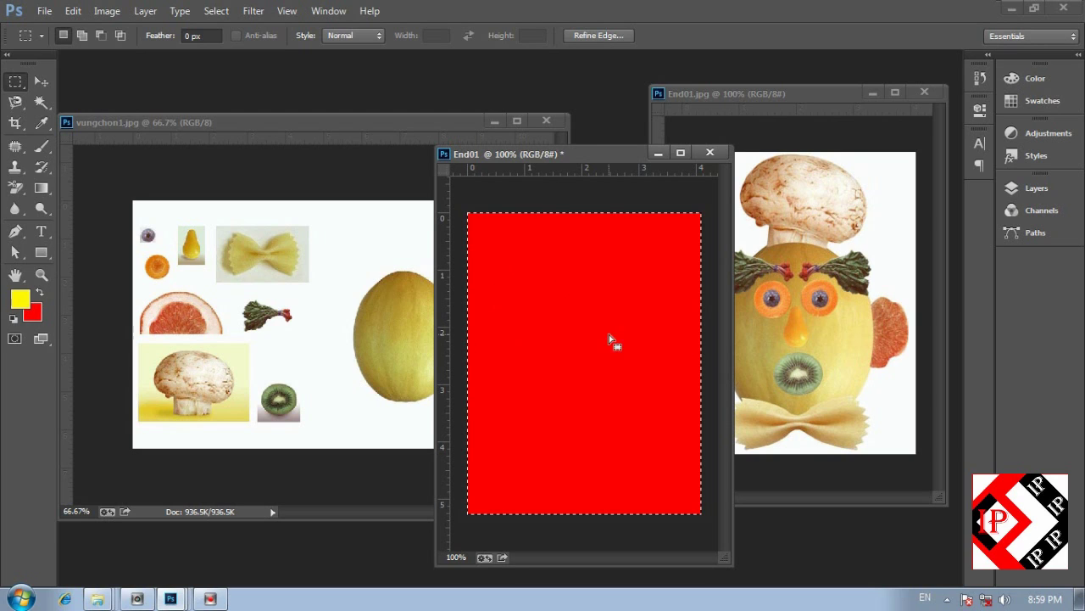
key("ctrl+d")
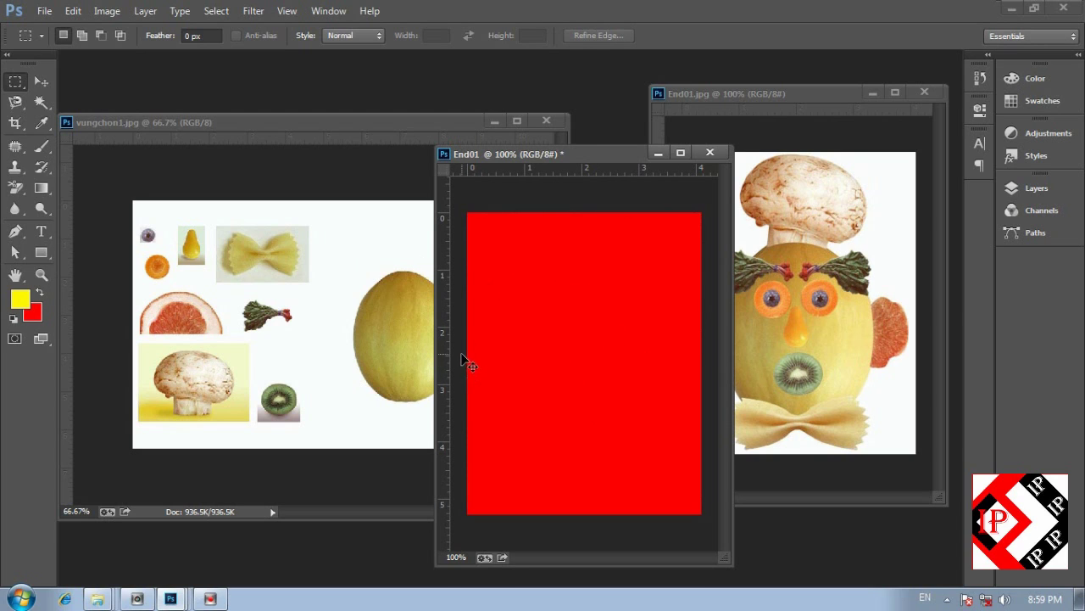
Step: Select the white backdrop around the pieces in vungchon1.jpg using the Magic Wand tool with a tolerance of 20
left_click(436, 120)
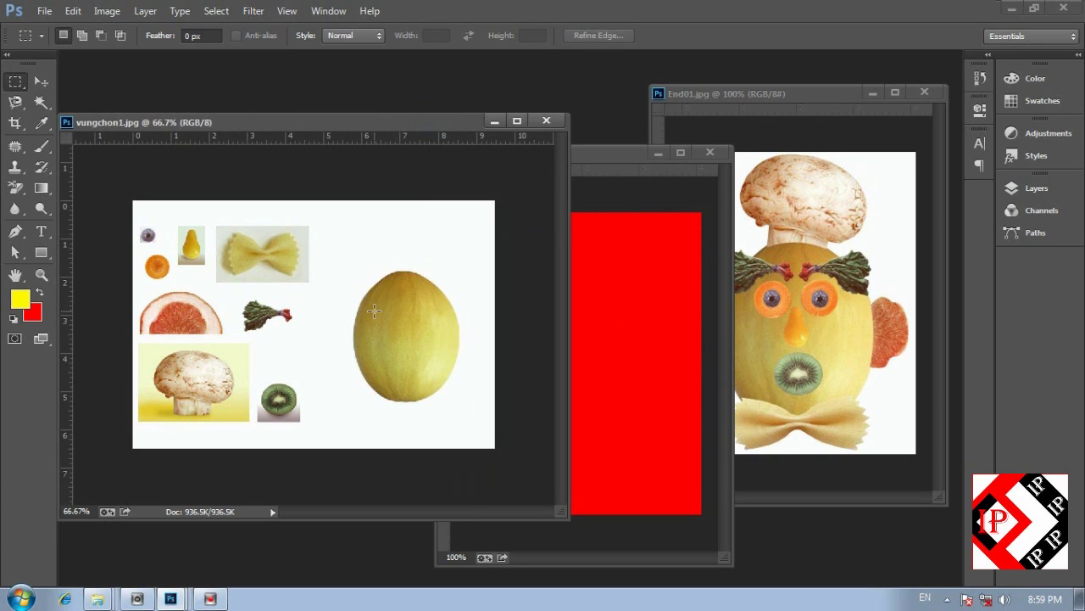
left_click_drag(40, 101, 95, 119)
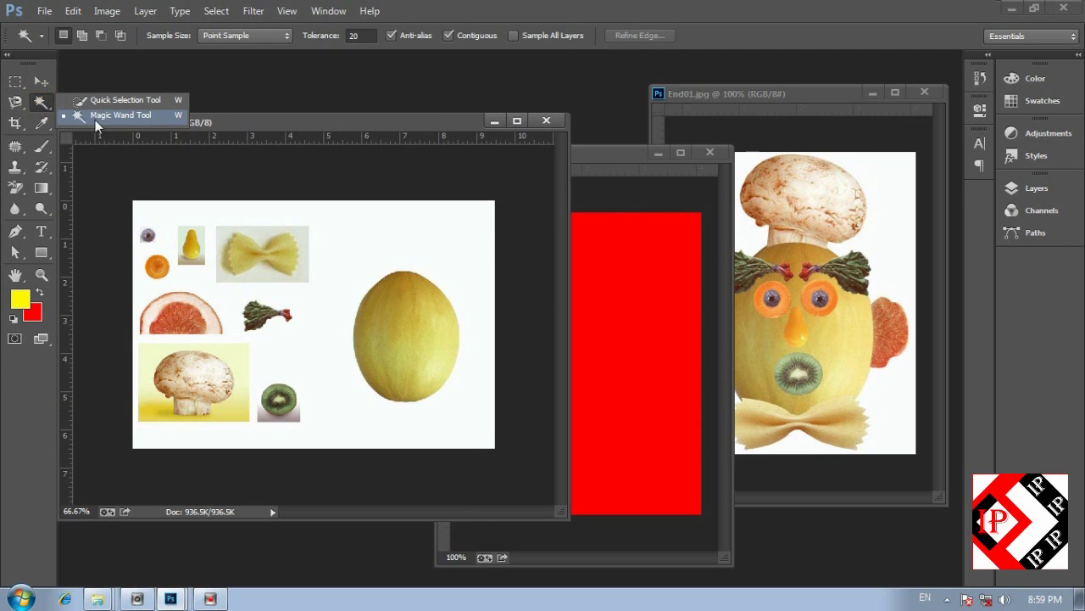
left_click(115, 117)
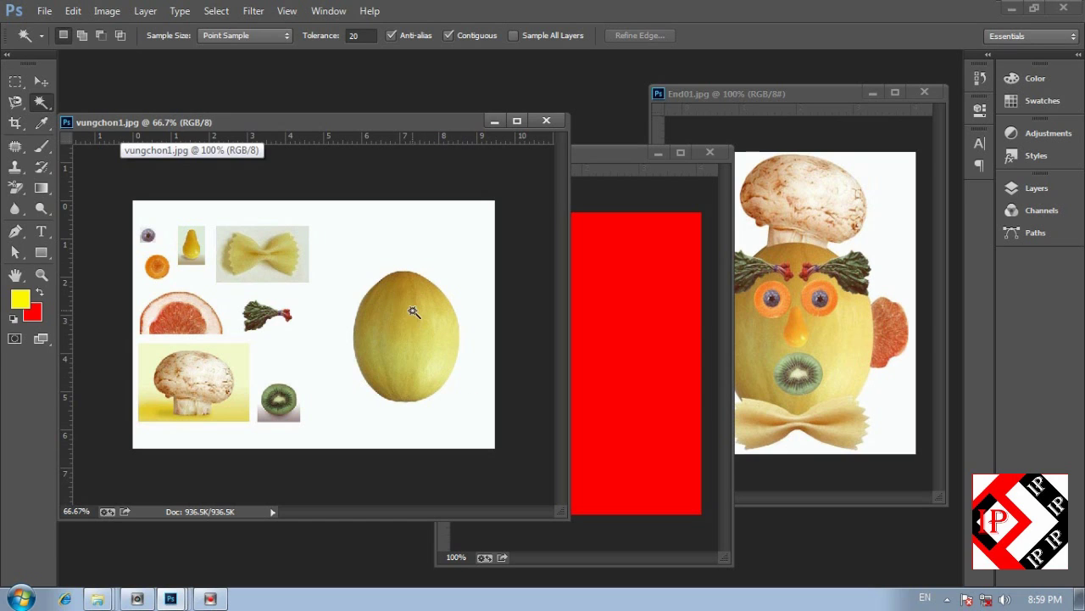
left_click(359, 266)
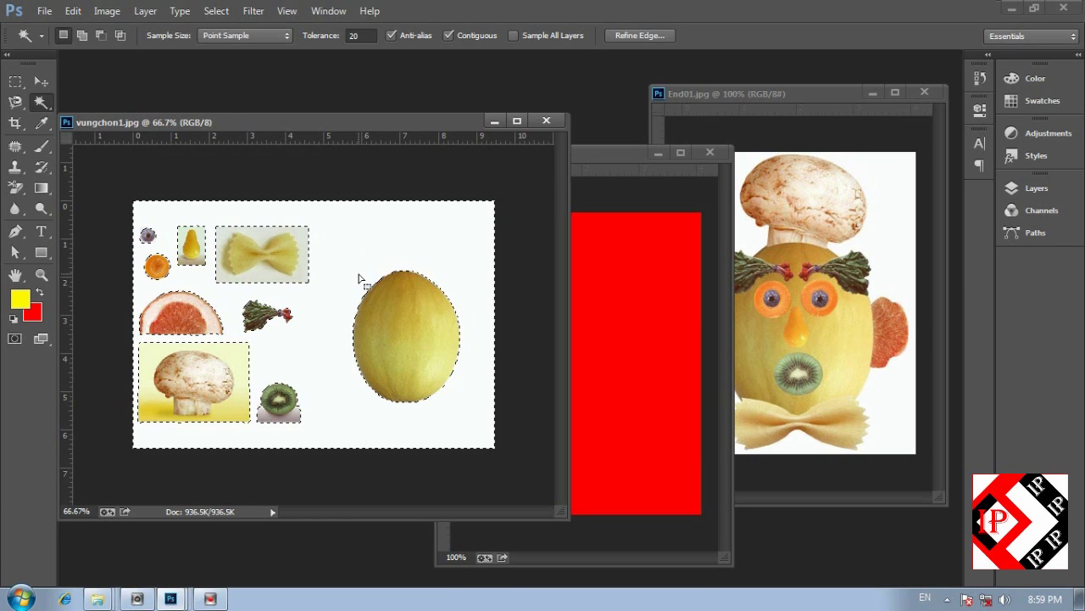
left_click(359, 273)
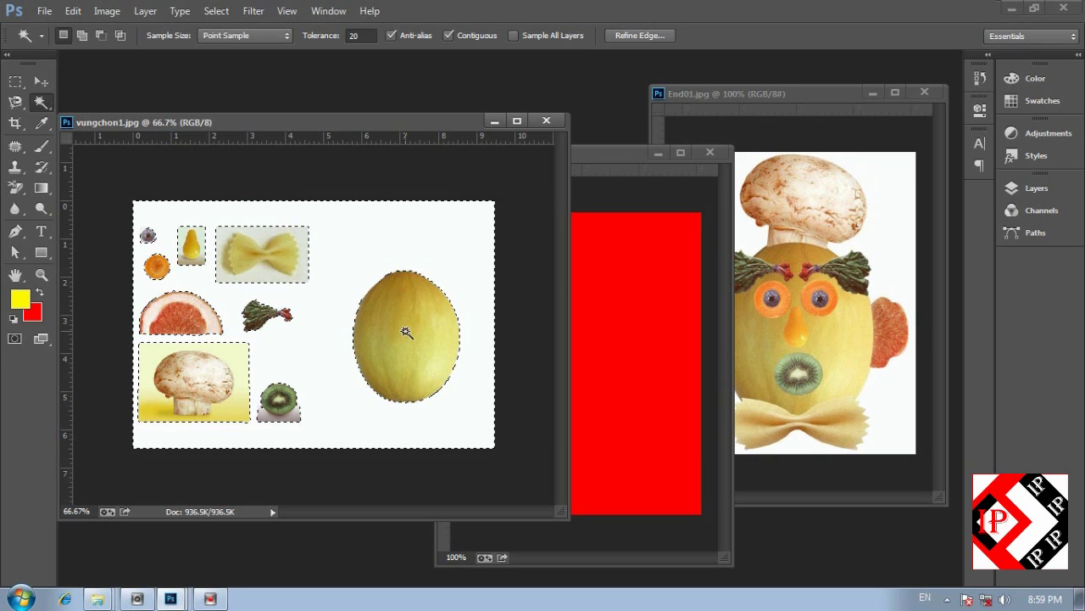
Step: Add all the small pieces beside the melon to the selection with the Lasso tool and invert it so only the melon is selected
left_click(16, 102)
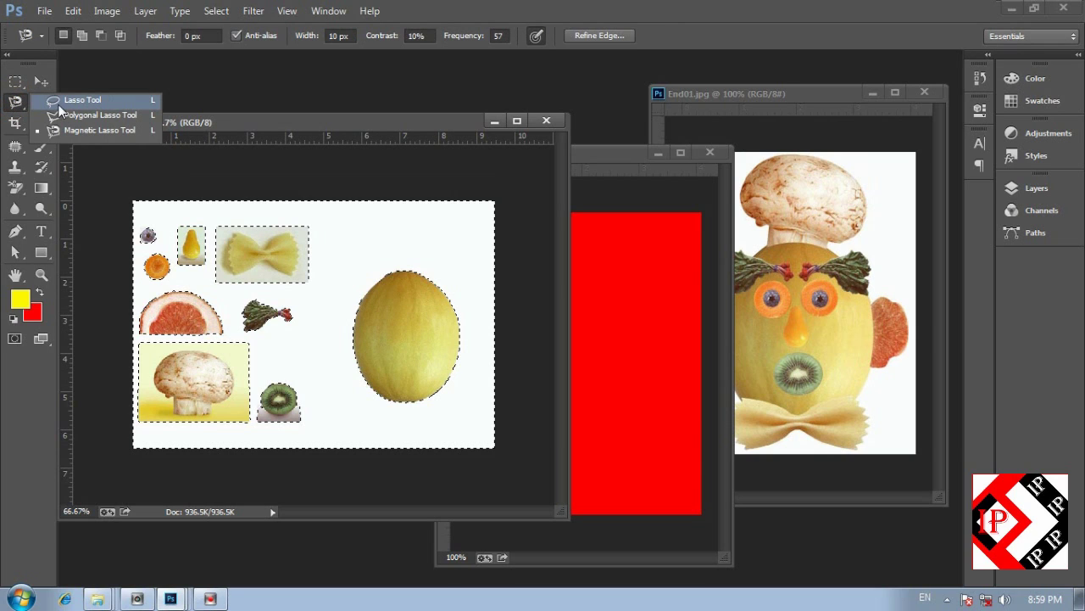
left_click(86, 102)
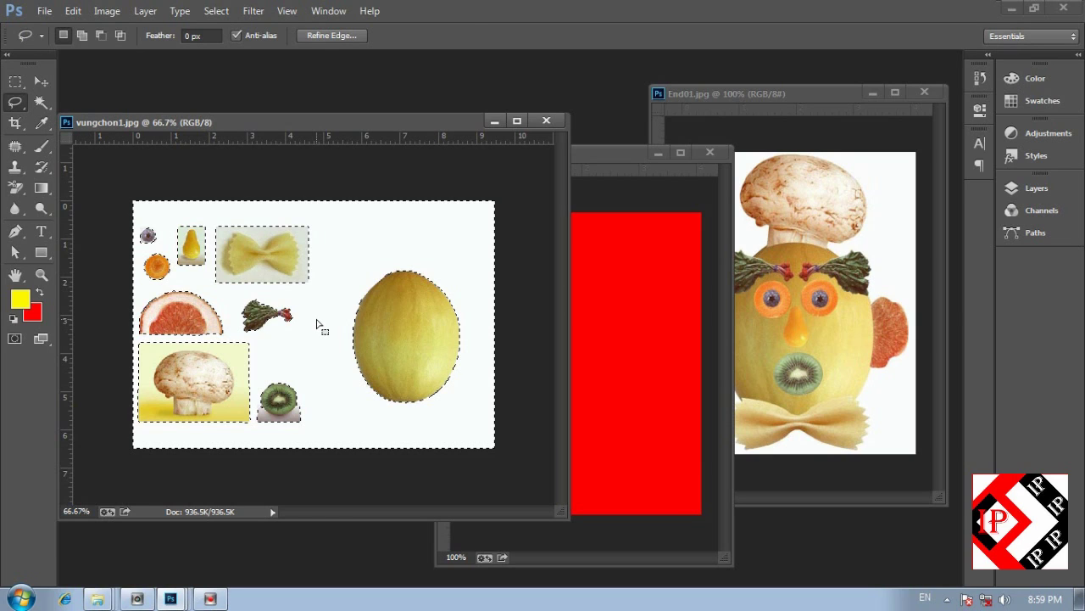
key("shift")
mouse_move(330, 297)
left_mouse_down()
mouse_move(346, 216)
mouse_move(310, 193)
mouse_move(120, 190)
mouse_move(84, 325)
mouse_move(187, 511)
mouse_move(334, 513)
mouse_move(331, 386)
mouse_move(332, 335)
left_mouse_up()
left_click(216, 11)
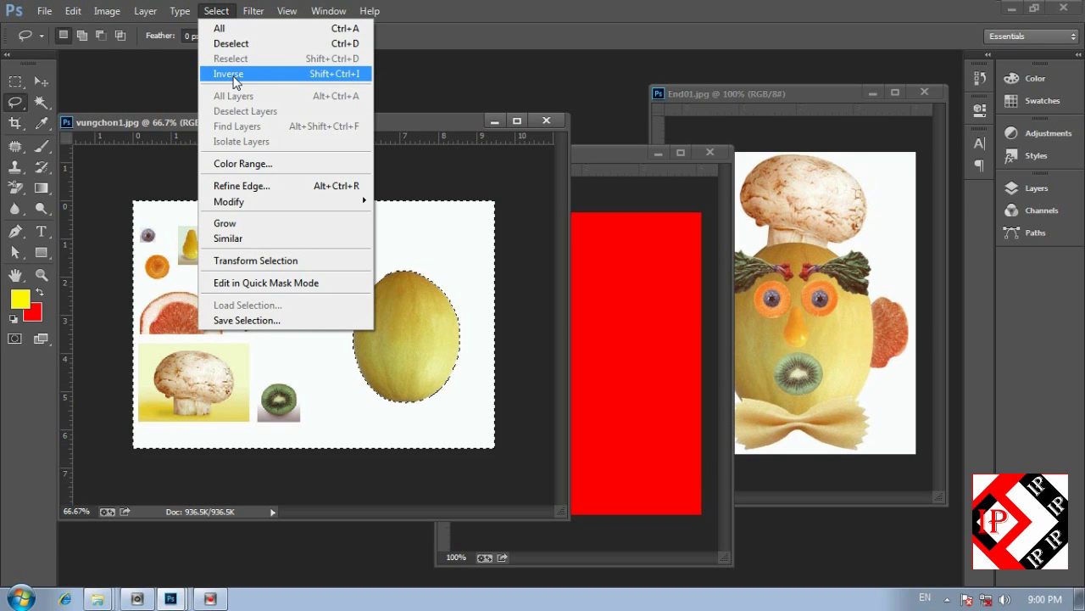
left_click(234, 77)
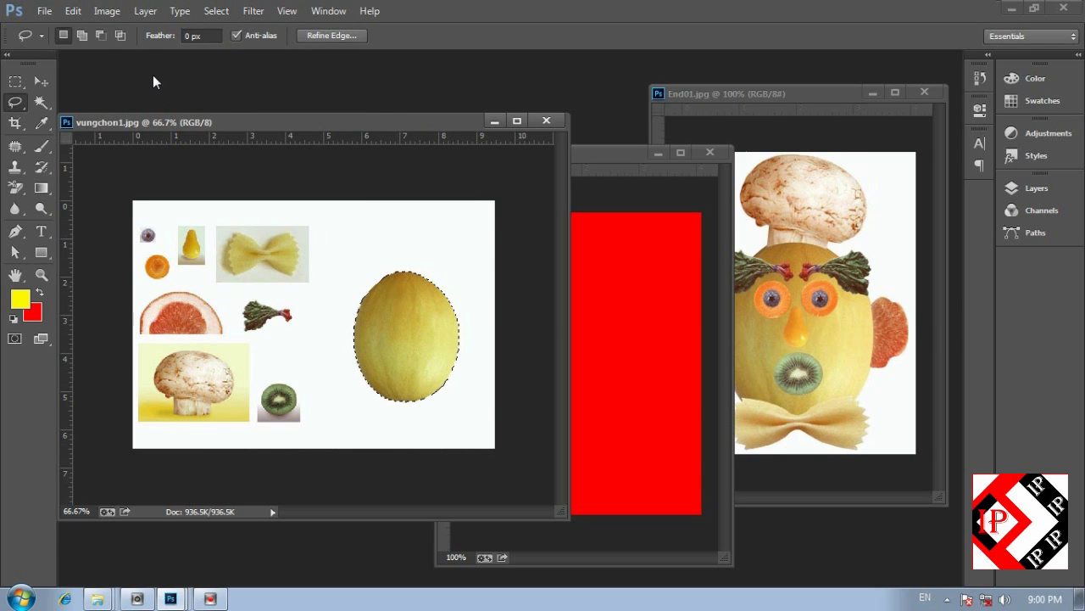
Step: Feather the melon selection by a radius of 0.5 pixels
left_click(216, 11)
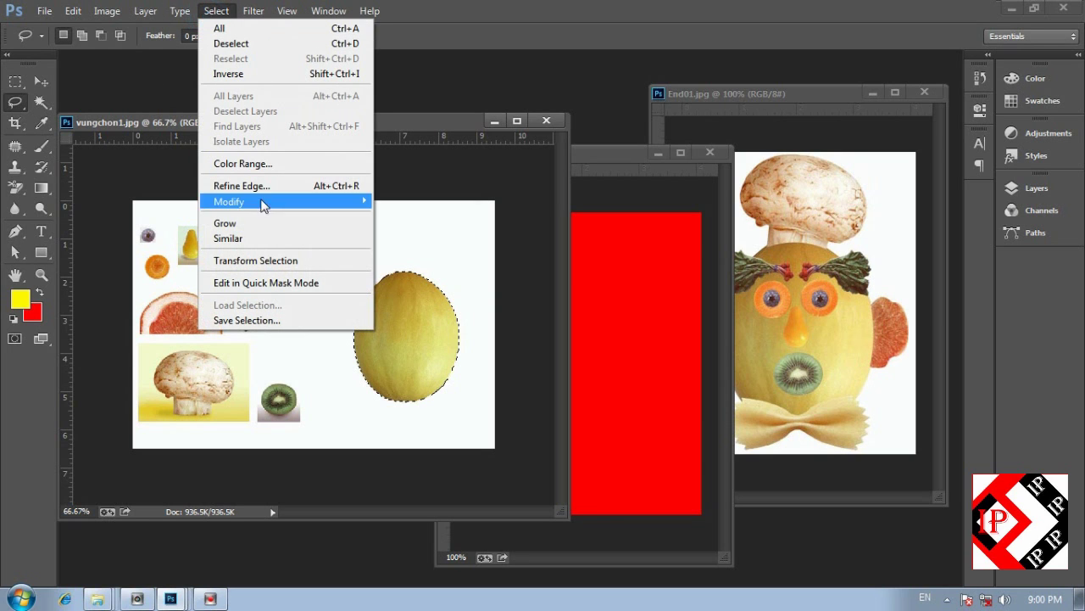
mouse_move(278, 204)
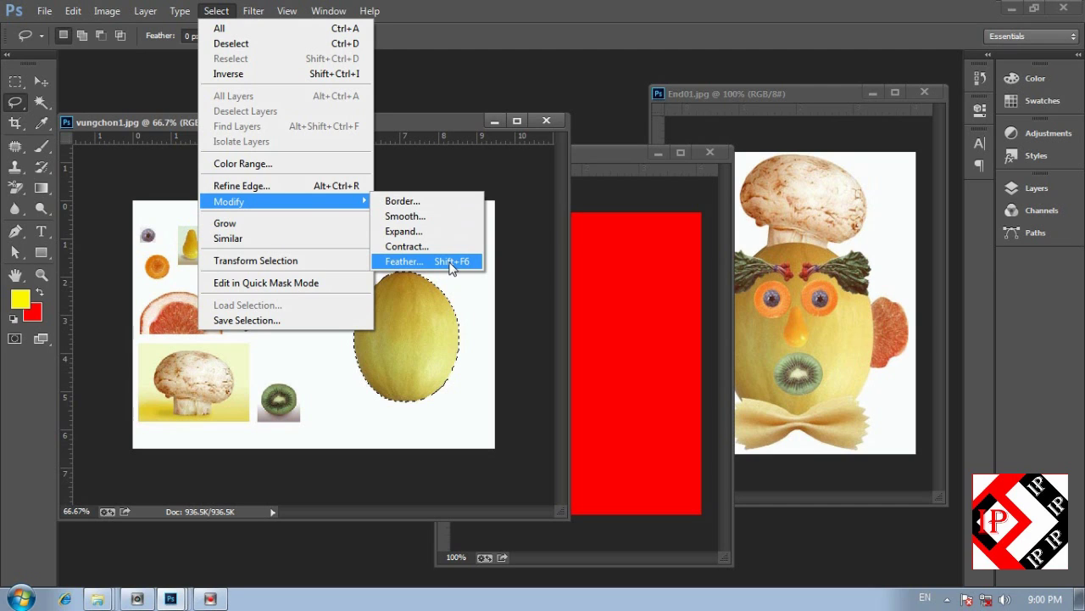
left_click(405, 261)
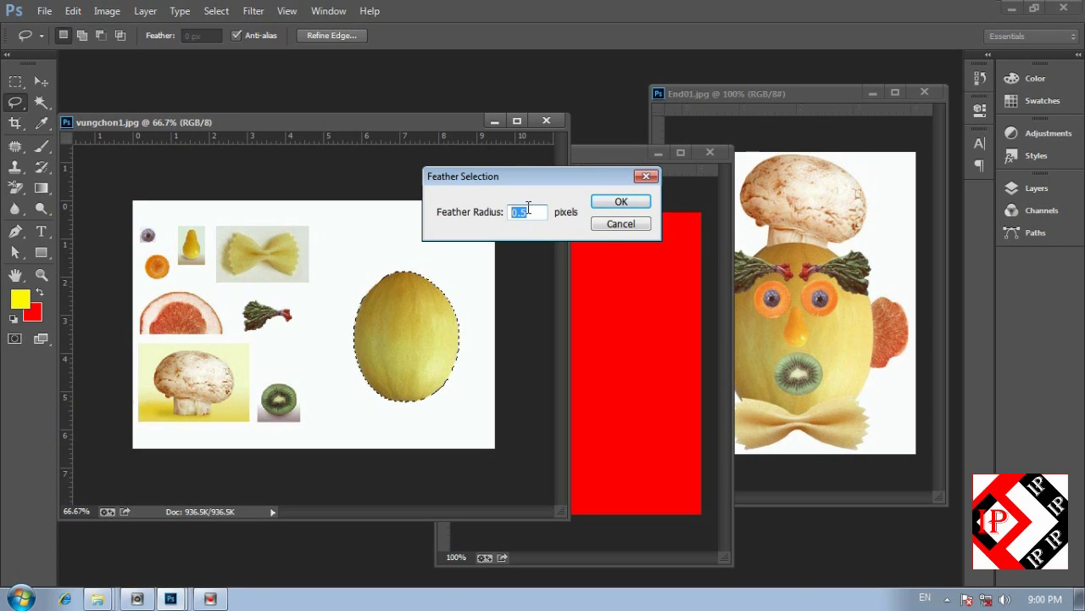
left_click_drag(547, 210, 497, 212)
left_click(606, 200)
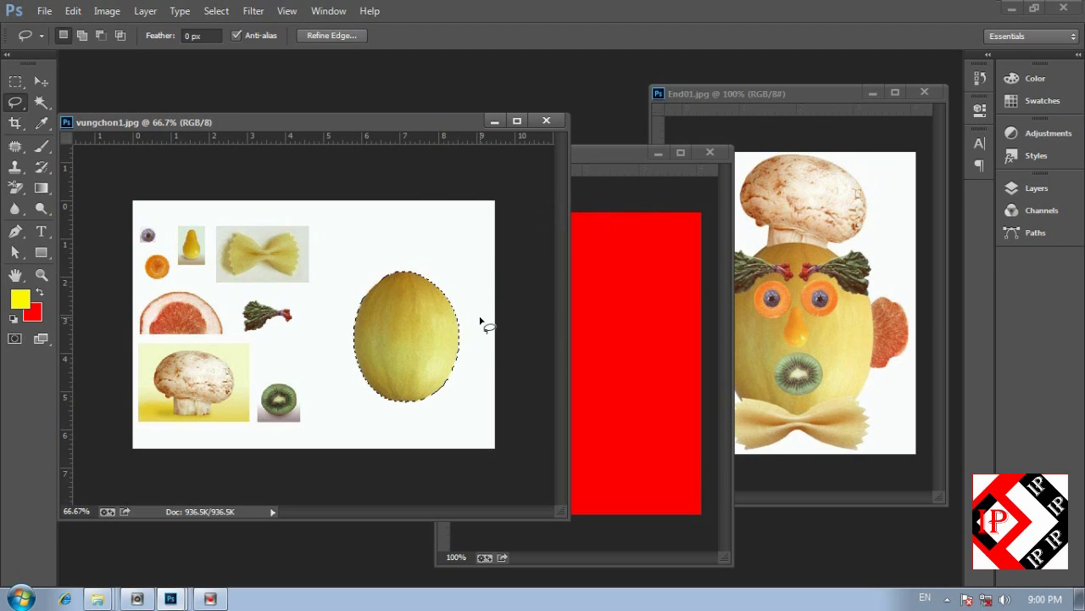
Step: Copy the selected melon from vungchon1.jpg onto the middle of the red End01 canvas with the Move tool
left_click(44, 80)
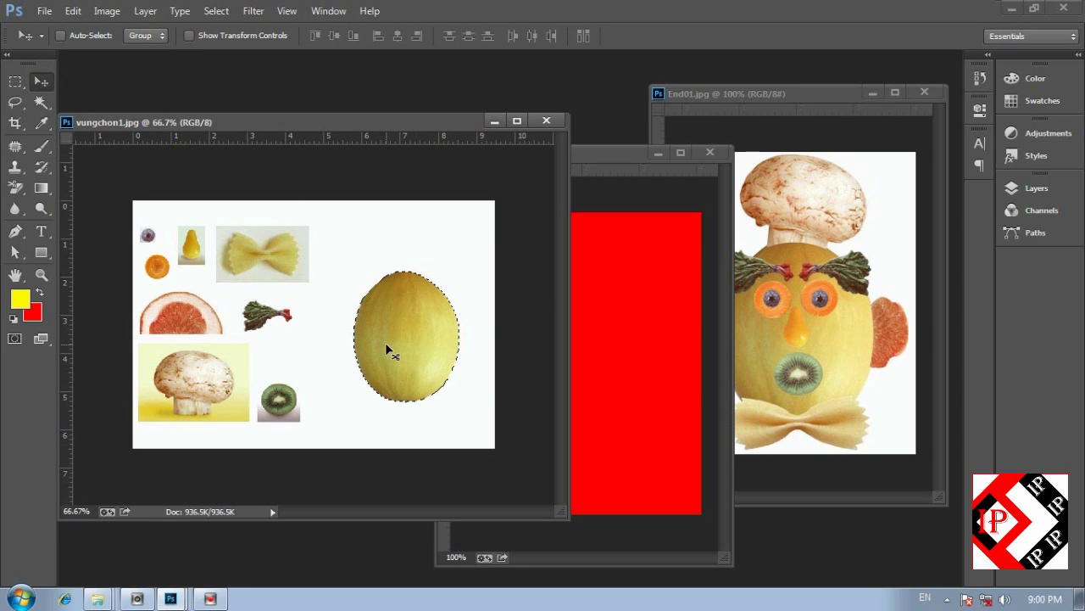
left_click_drag(387, 345, 637, 346)
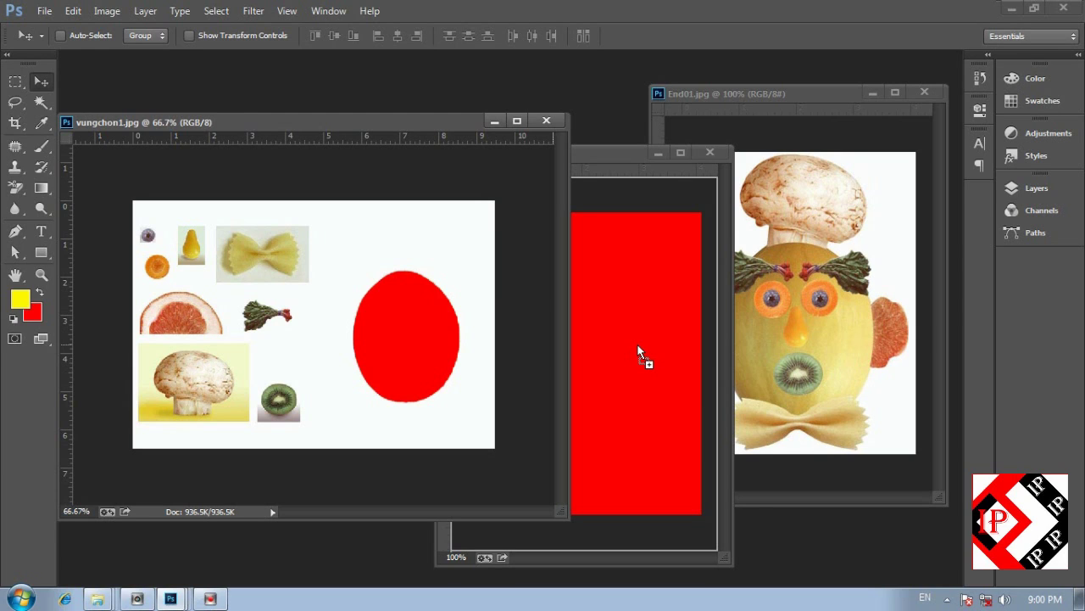
left_click_drag(638, 349, 639, 349)
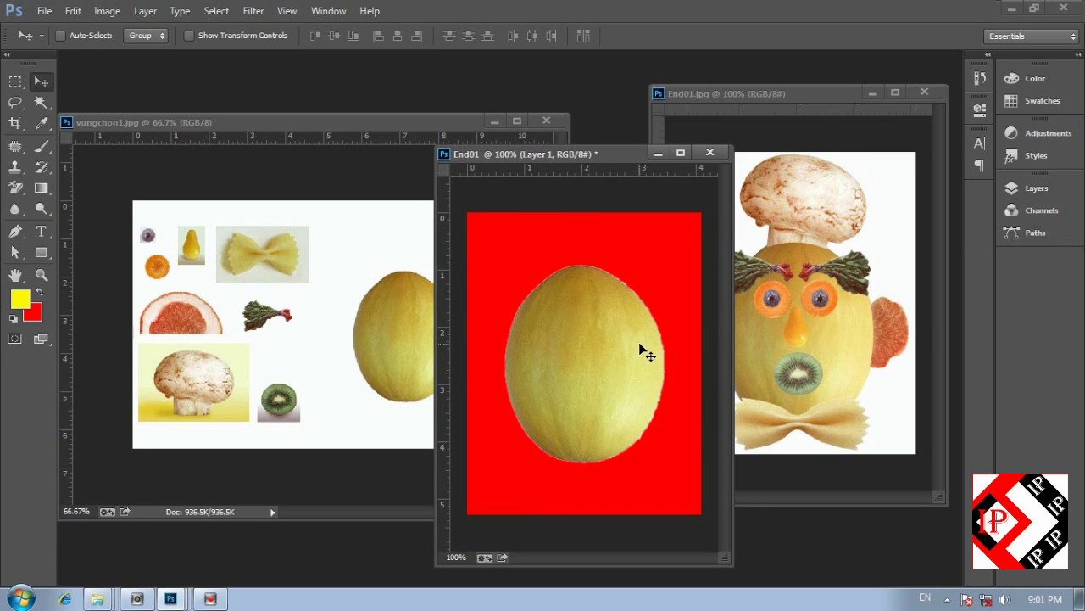
Step: Examine the melon's cut-out edges against the red backdrop at high magnification in full-screen view, and return to the floating windows at 66.7% zoom
key("f")
key("f")
key("z")
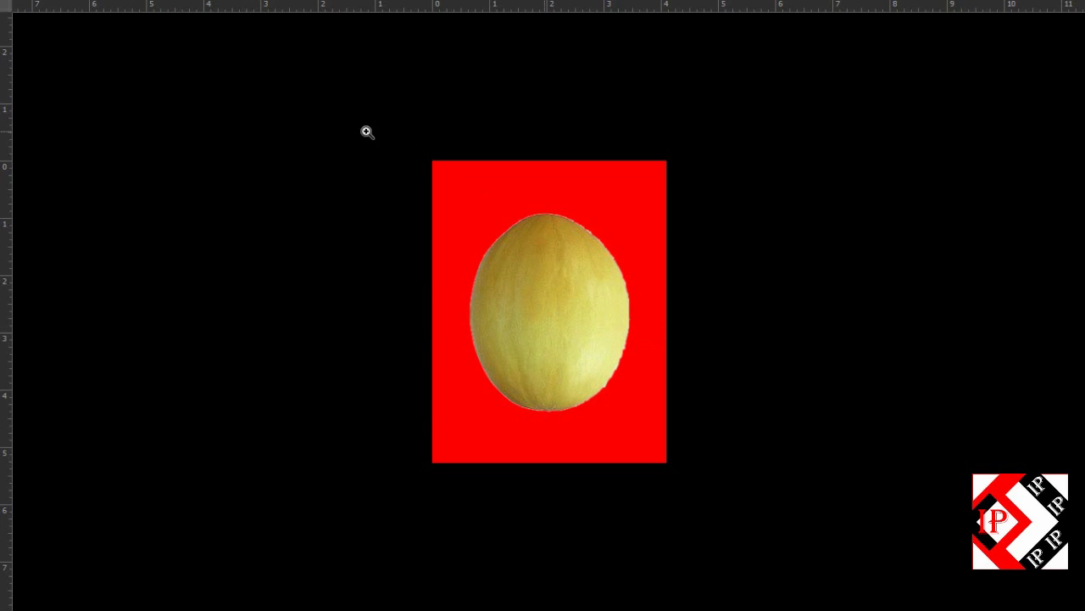
left_click(536, 244)
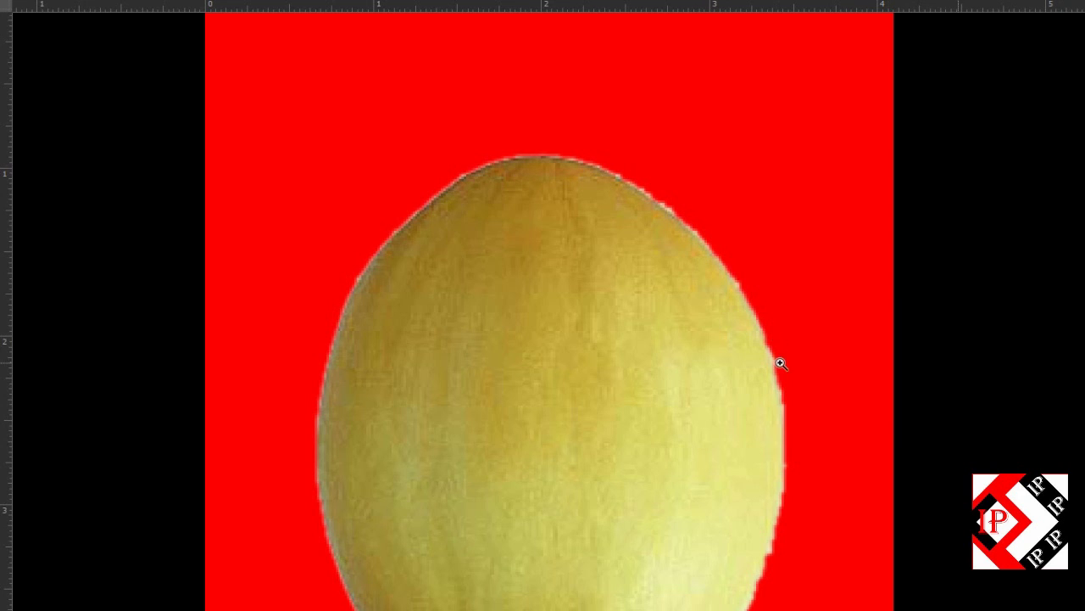
scroll(771, 412, "down", 3)
scroll(778, 406, "down", 1)
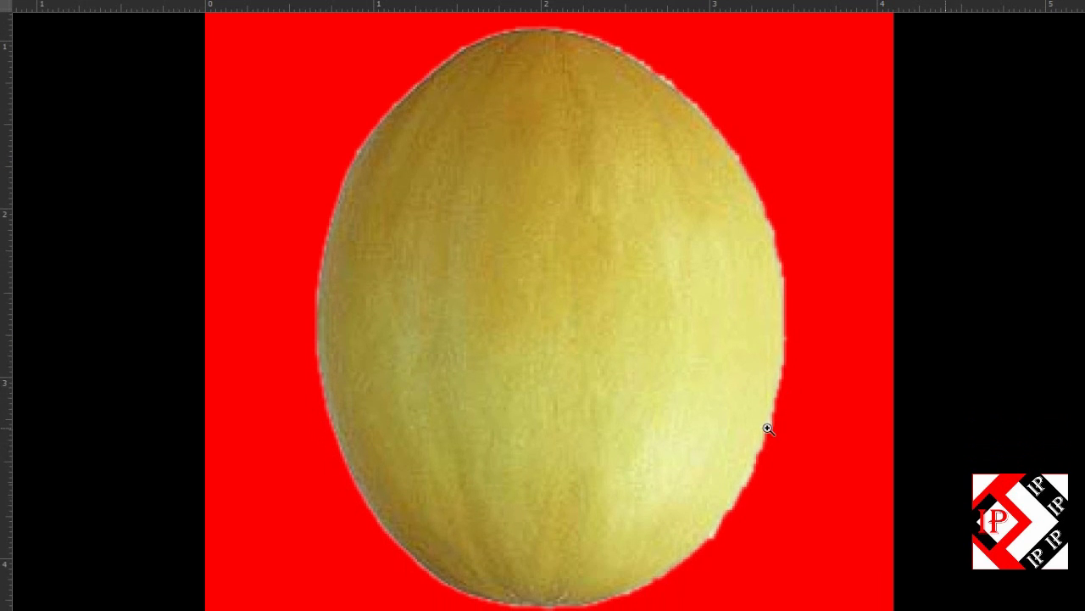
key("f")
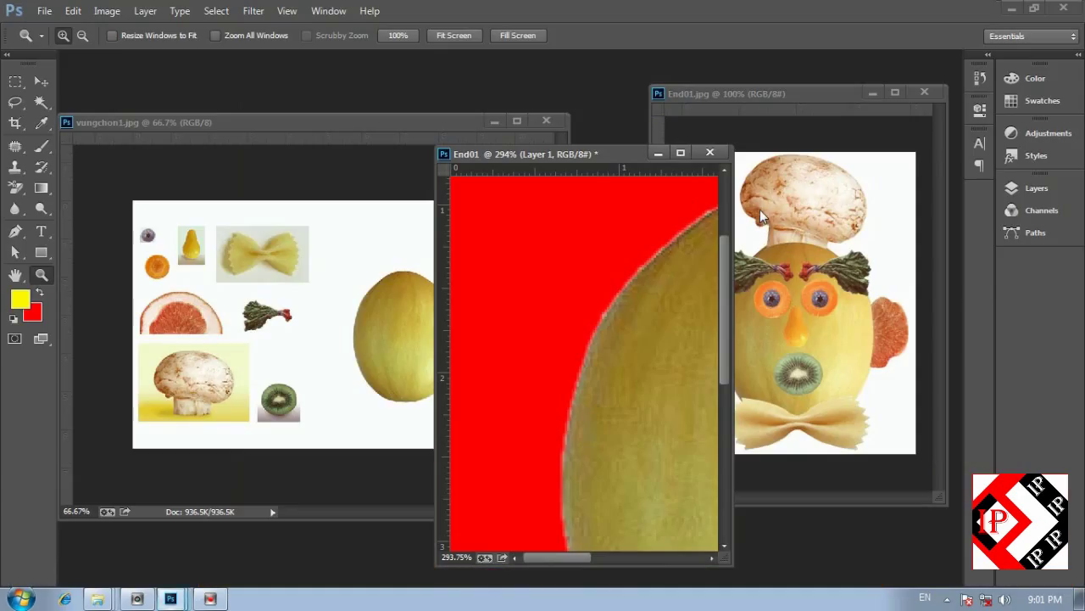
key("f")
key("f")
key("f")
left_click(625, 347, "alt")
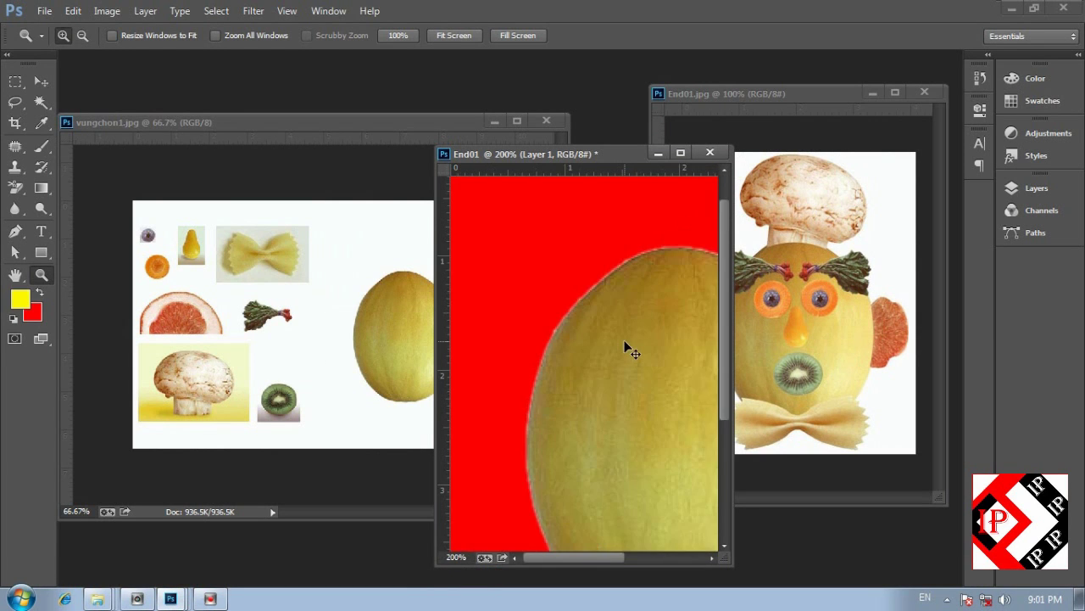
left_click(623, 336, "alt")
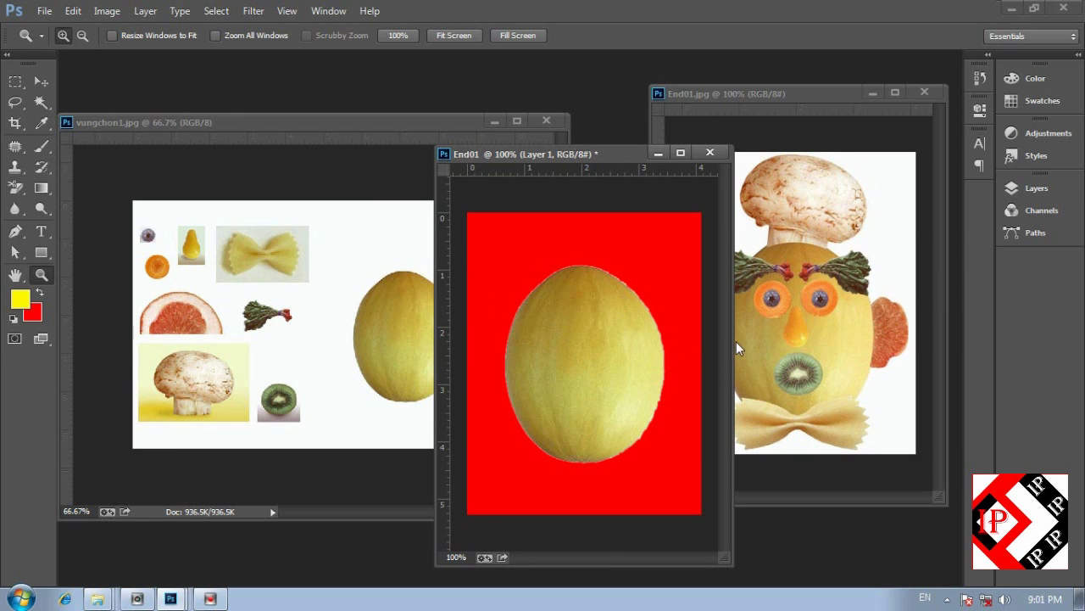
key("ctrl+minus")
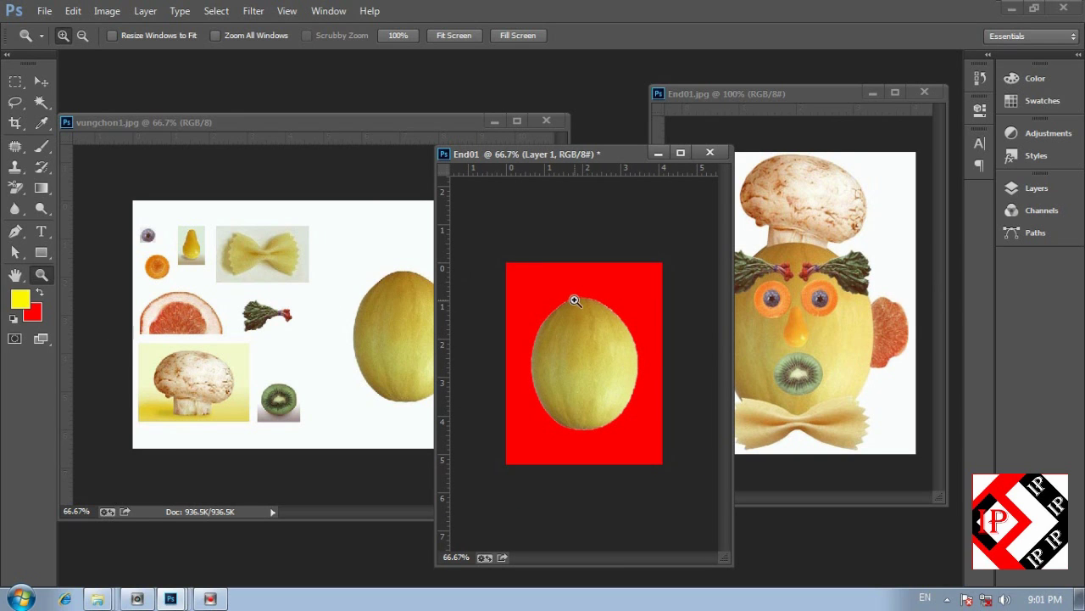
Step: Set the foreground colour to white
left_click(20, 301)
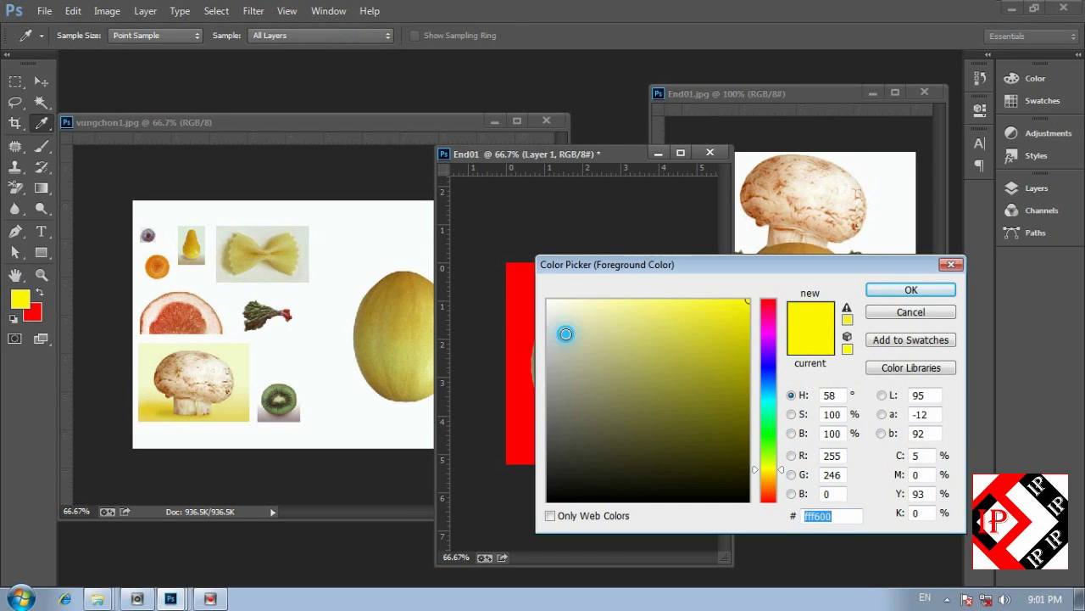
left_click_drag(562, 325, 548, 301)
left_click(910, 290)
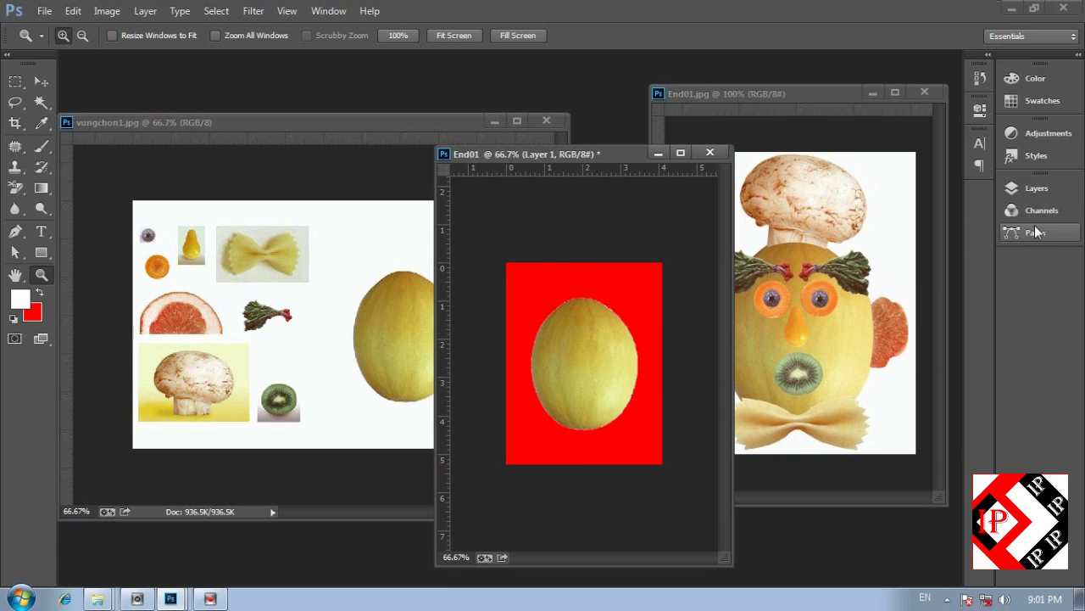
Step: Fill End01's Background layer with the white foreground colour and check the melon's edge against it up close
left_click(1038, 190)
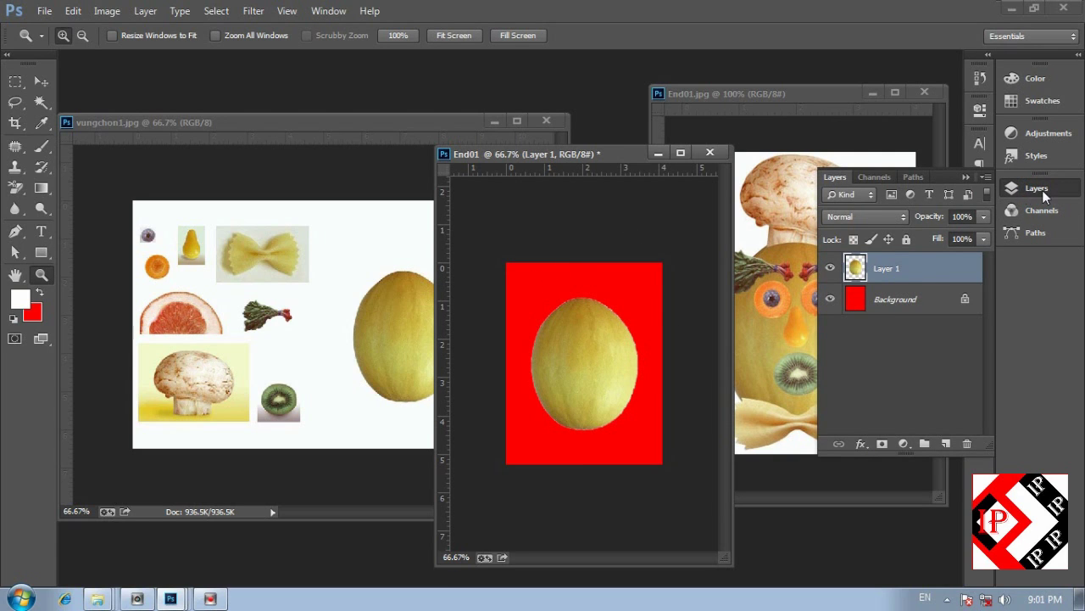
left_click(890, 307)
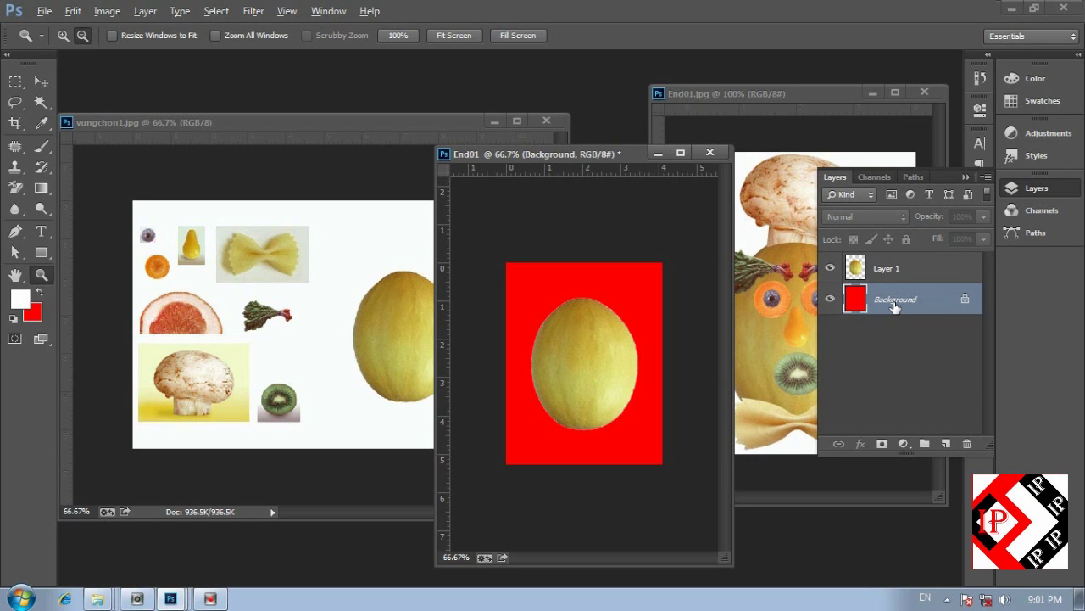
key("alt+BackSpace")
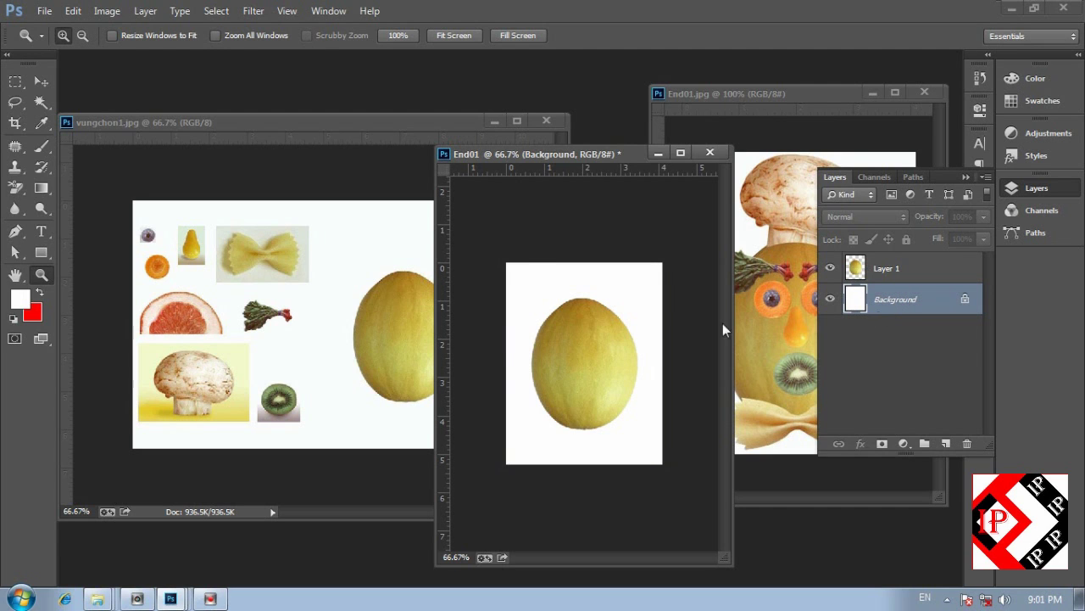
left_click(613, 300)
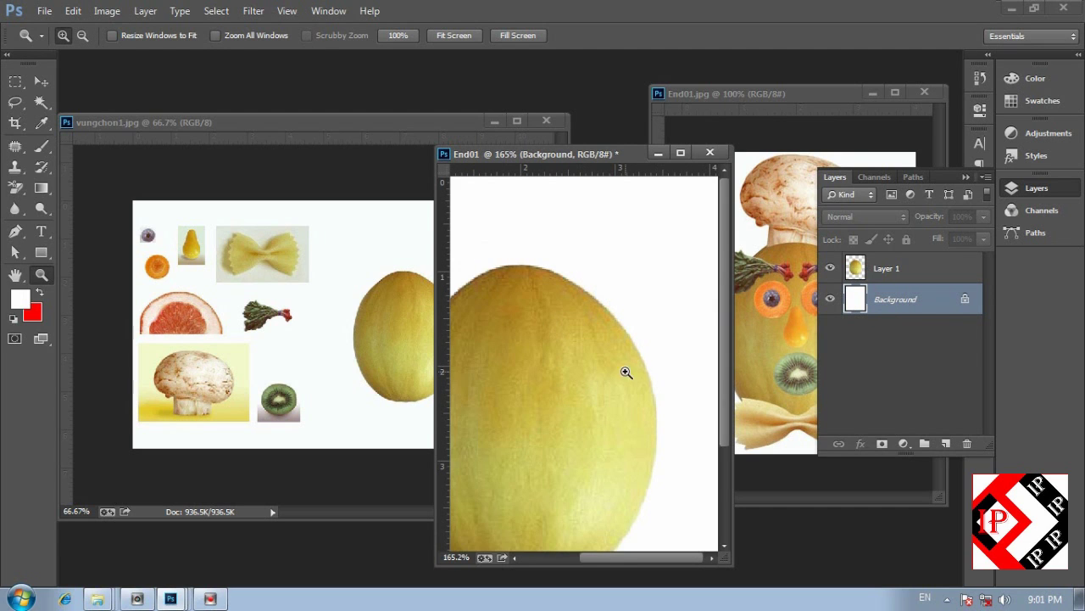
left_click_drag(549, 306, 688, 420)
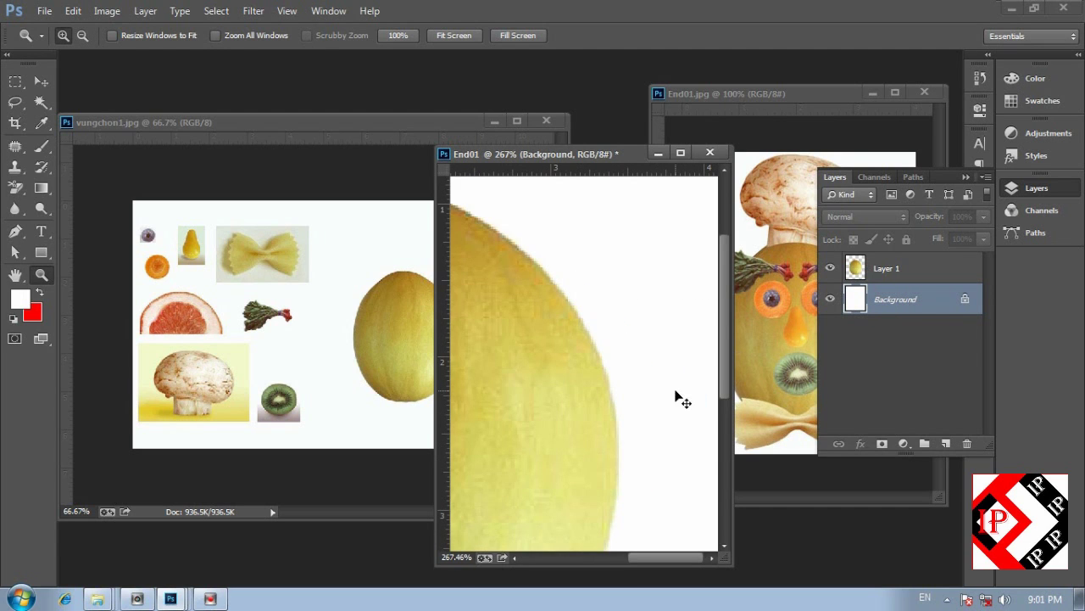
Step: Fit the End01 canvas in its window and bring End01.jpg and vungchon1.jpg in front, with the Layers panel collapsed
key("ctrl+0")
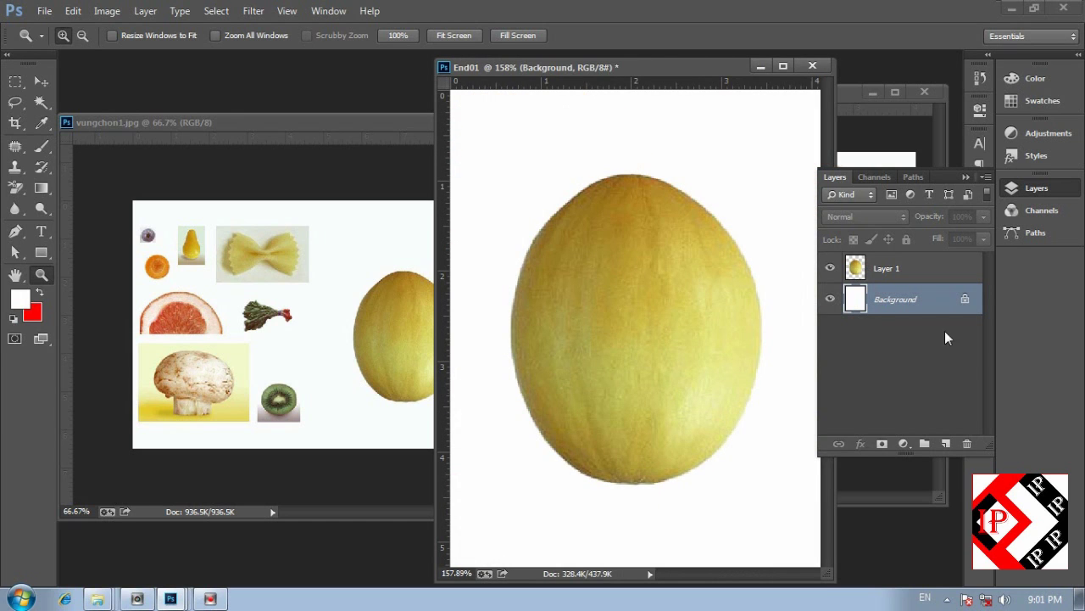
left_click(1031, 193)
left_click(1033, 190)
left_click(1031, 189)
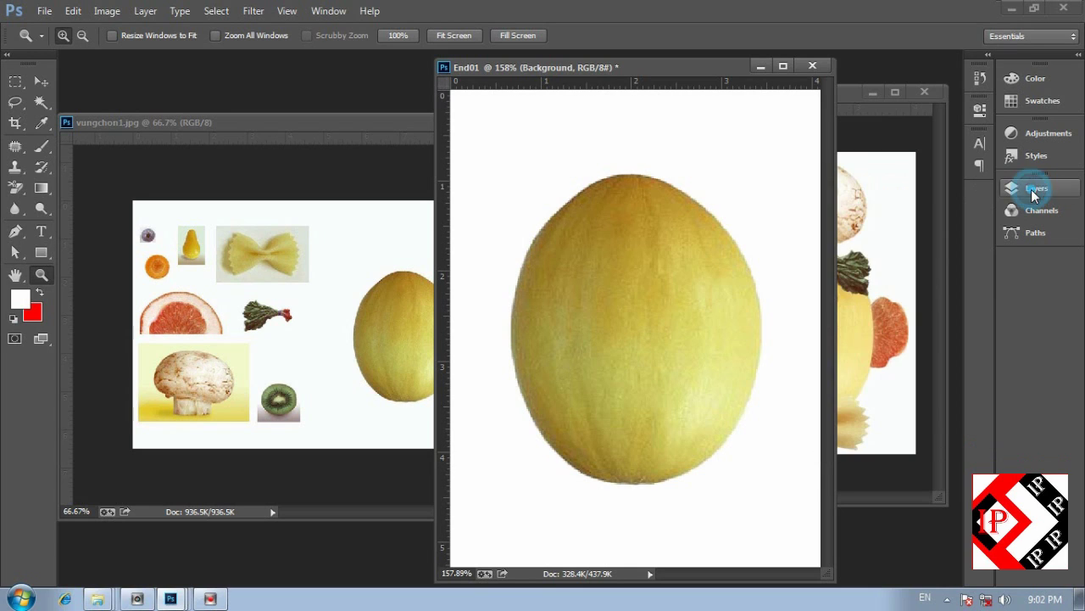
left_click(1031, 189)
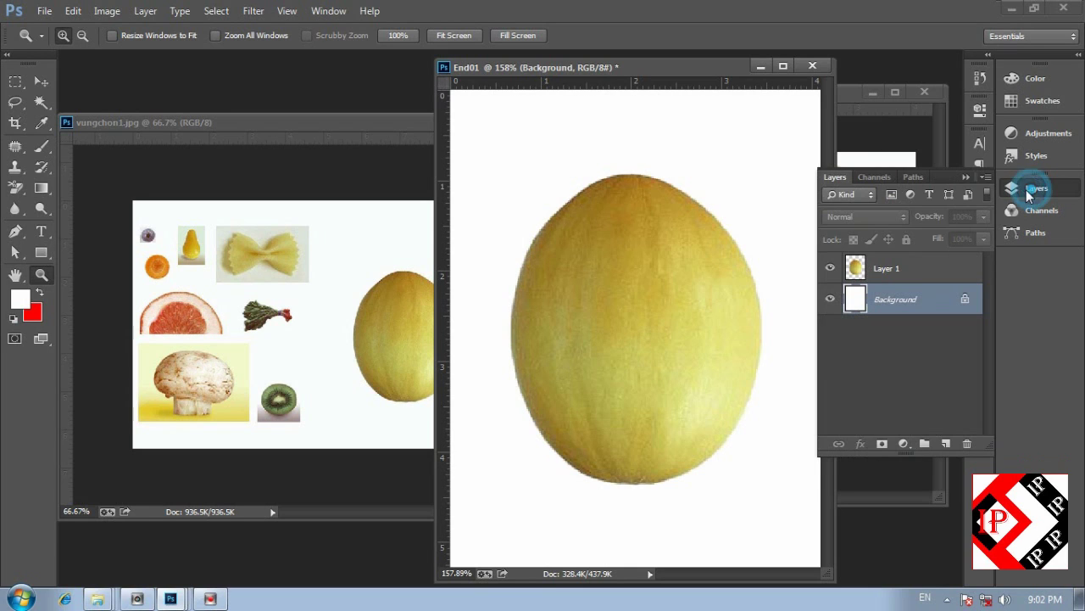
left_click(966, 178)
left_click(389, 127)
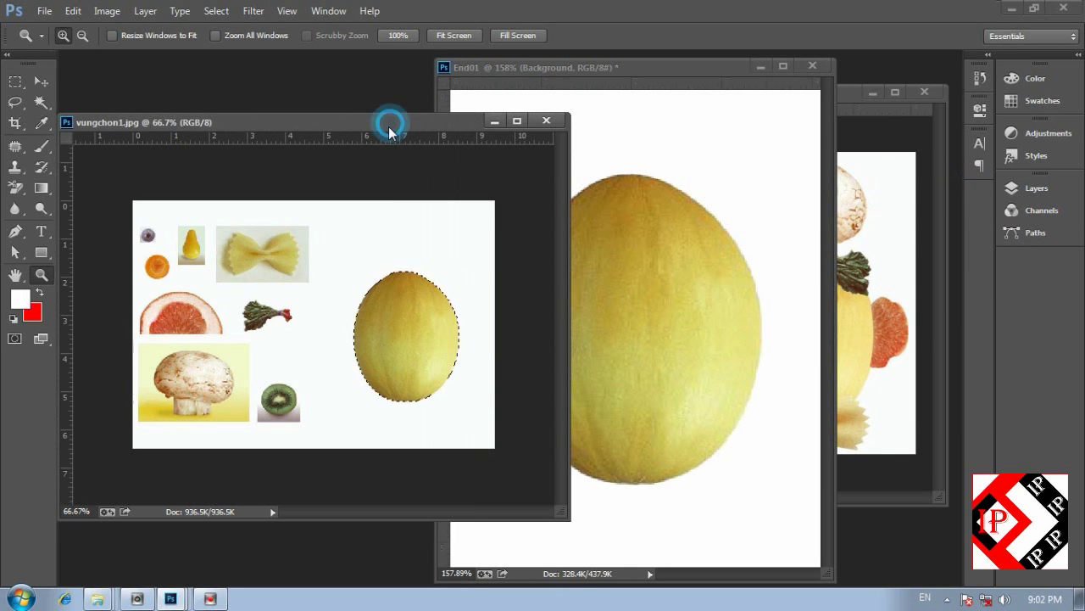
left_click(848, 101)
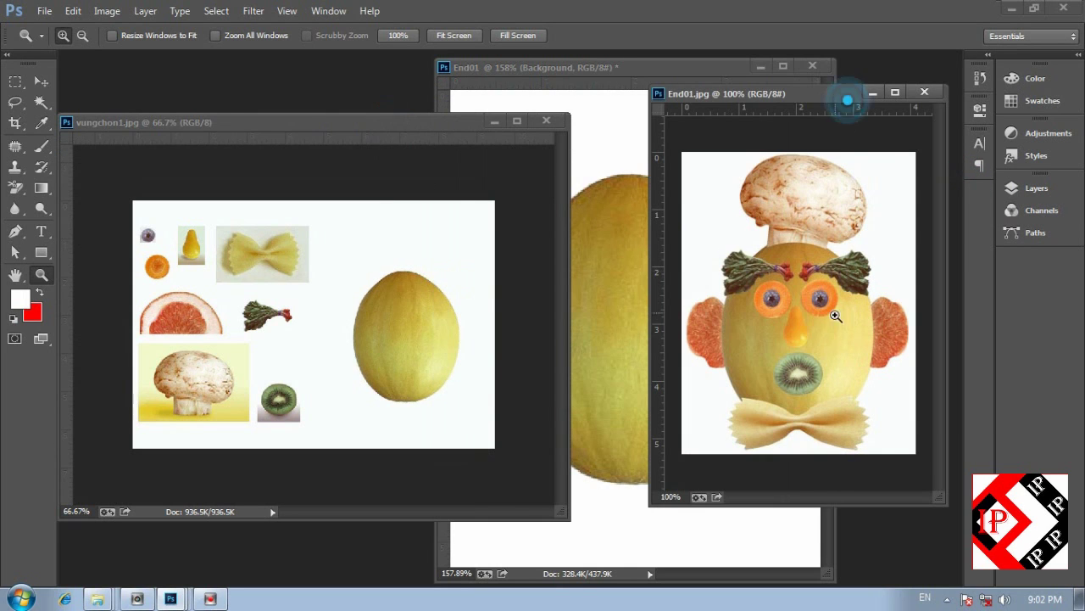
left_click(258, 323)
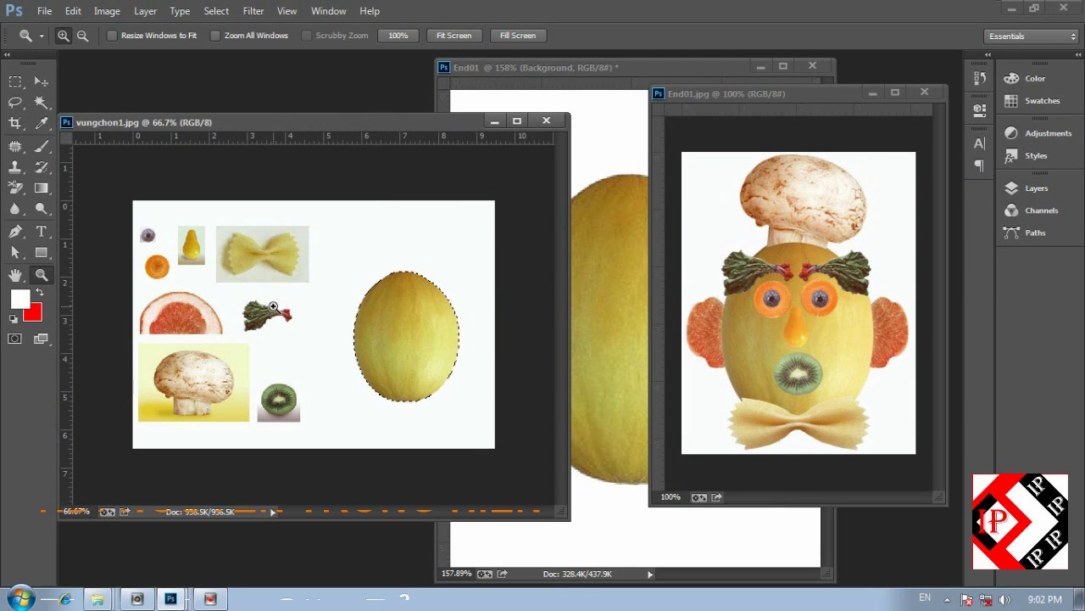
Step: Deselect the melon in vungchon1.jpg and select the white background with the Magic Wand at tolerance 20
key("ctrl+d")
left_click(40, 102)
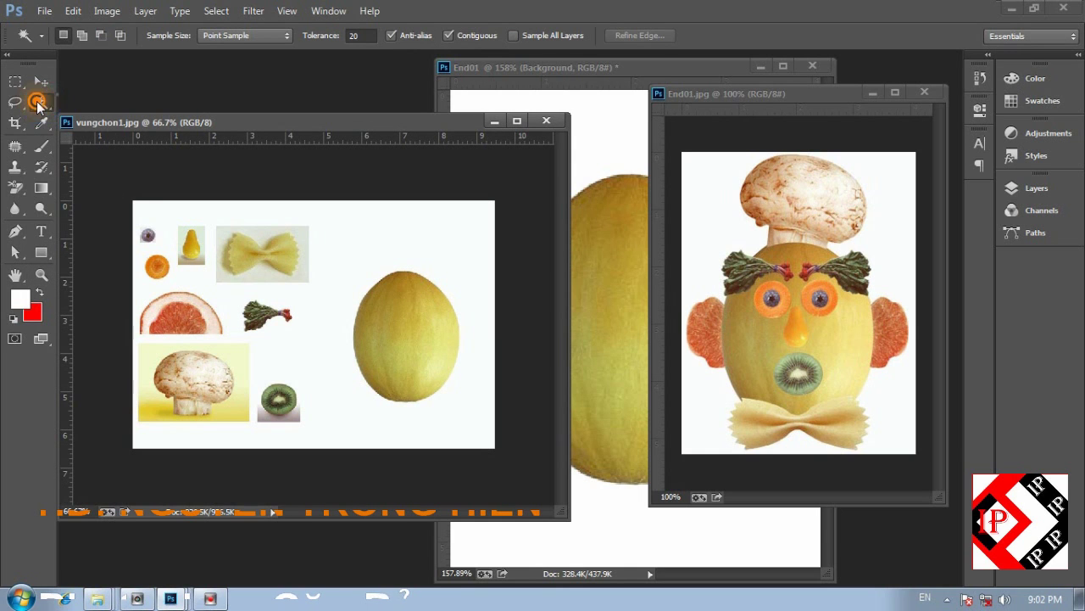
right_click(40, 103)
left_click(77, 115)
left_click(255, 289)
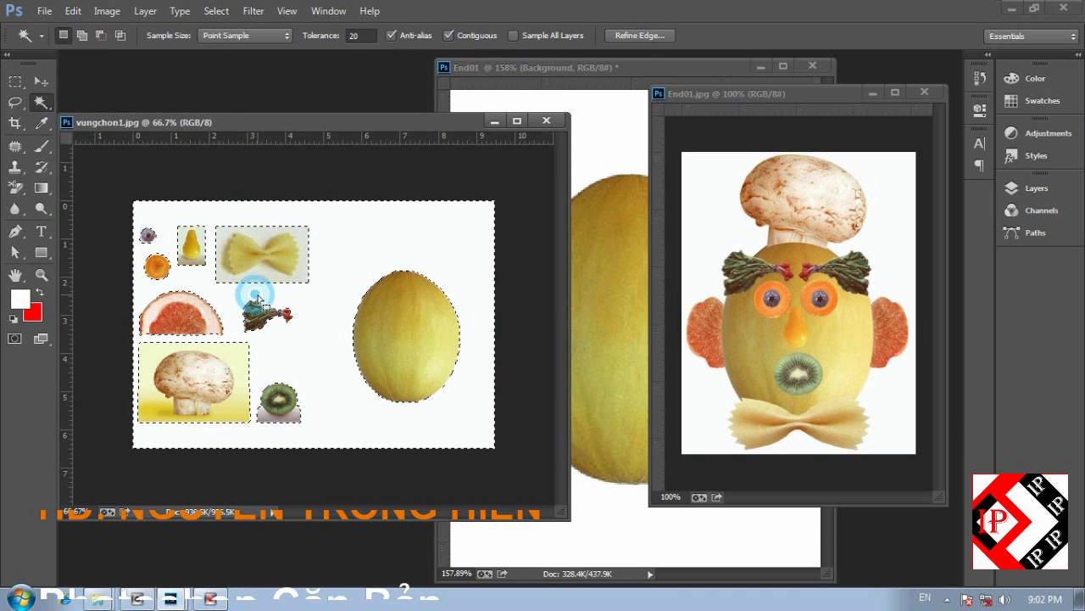
left_click(312, 323, "shift")
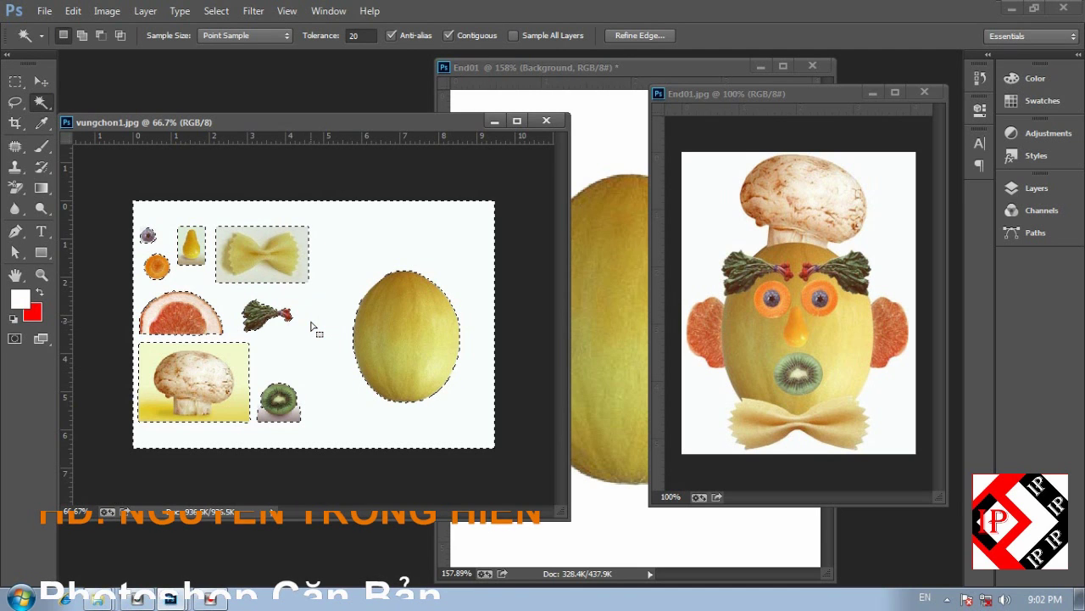
Step: Add every piece except the leafy vegetable bunch to the background selection with the Lasso tool
left_click(16, 103)
right_click(17, 103)
left_click(80, 102)
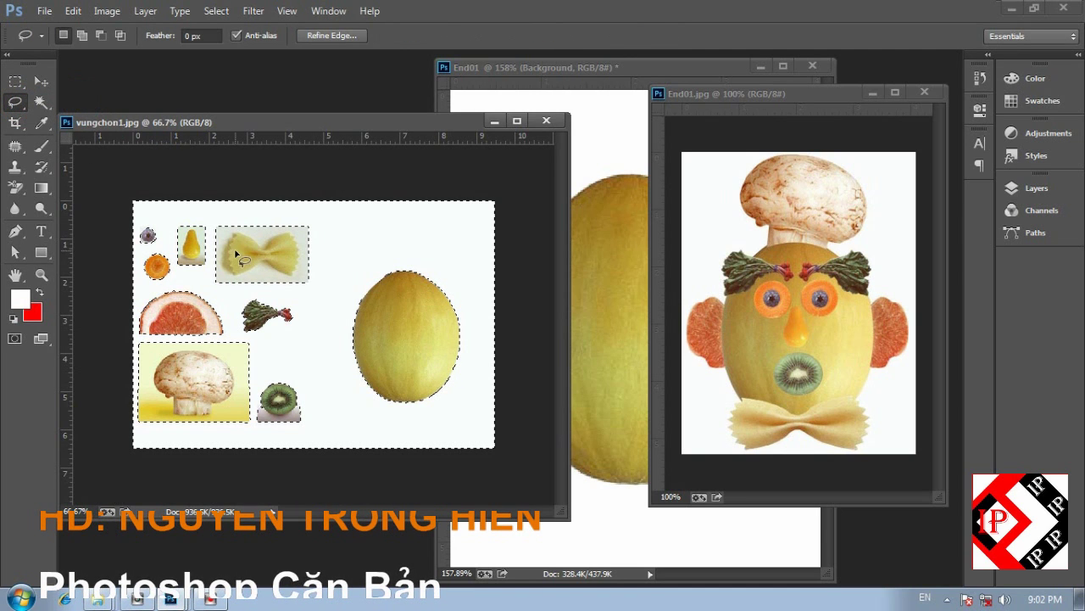
key("shift")
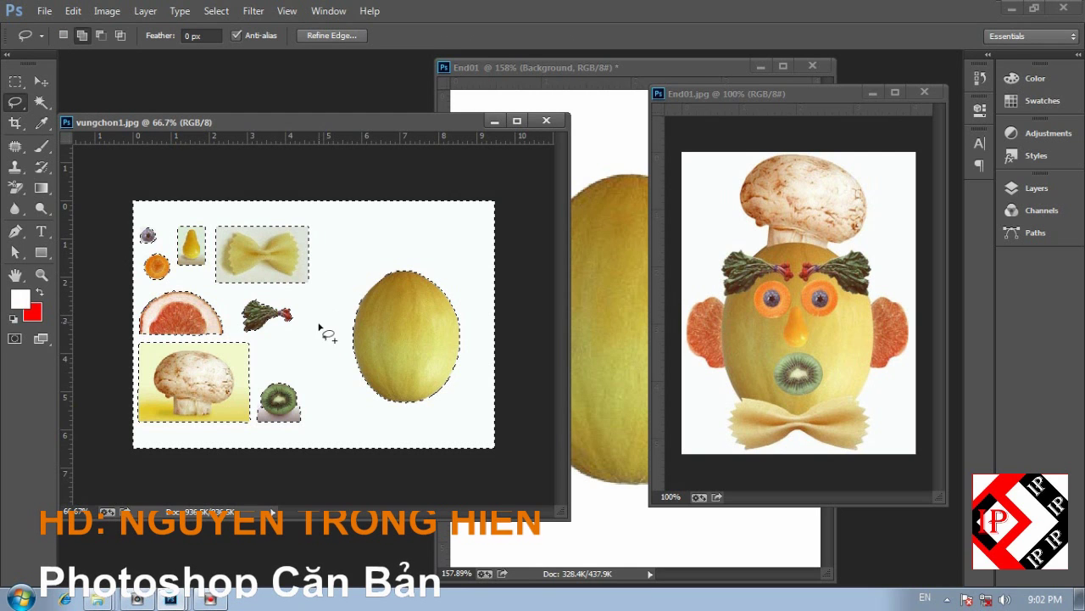
mouse_move(347, 286)
left_mouse_down()
mouse_move(327, 368)
mouse_move(393, 431)
mouse_move(507, 306)
mouse_move(457, 239)
mouse_move(313, 295)
mouse_move(136, 289)
mouse_move(172, 145)
mouse_move(416, 189)
left_mouse_up()
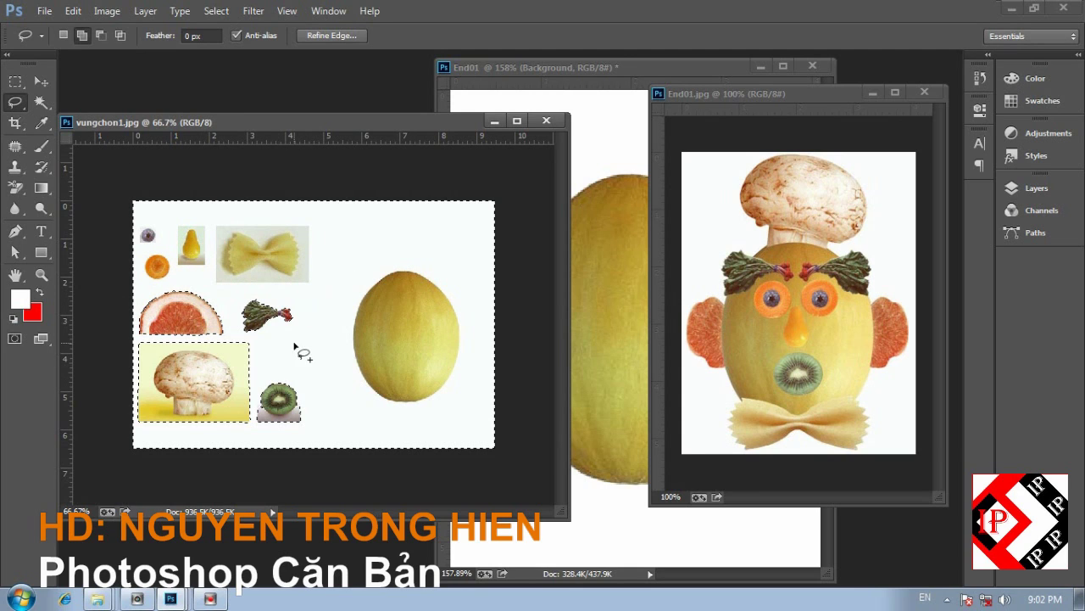
mouse_move(293, 342)
left_mouse_down()
mouse_move(242, 335)
mouse_move(210, 286)
mouse_move(134, 284)
mouse_move(120, 478)
mouse_move(275, 537)
mouse_move(405, 426)
mouse_move(391, 402)
mouse_move(356, 386)
left_mouse_up()
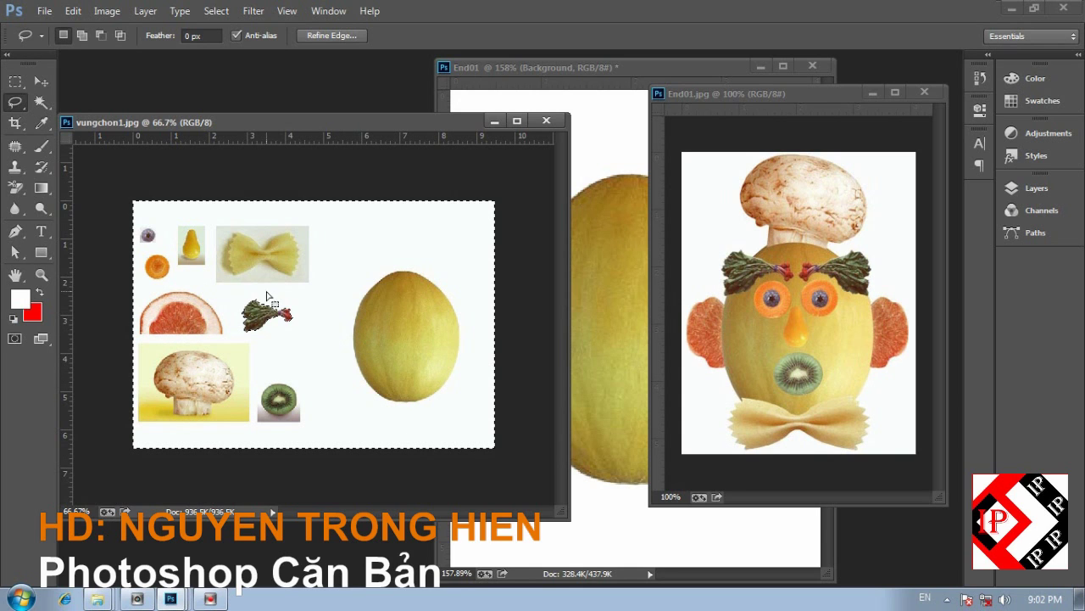
Step: Invert the selection so only the leafy vegetable bunch is selected, and check its outline up close
key("ctrl+plus")
key("ctrl+minus")
left_click(216, 11)
left_click(236, 75)
key("z")
left_click_drag(193, 261, 325, 348)
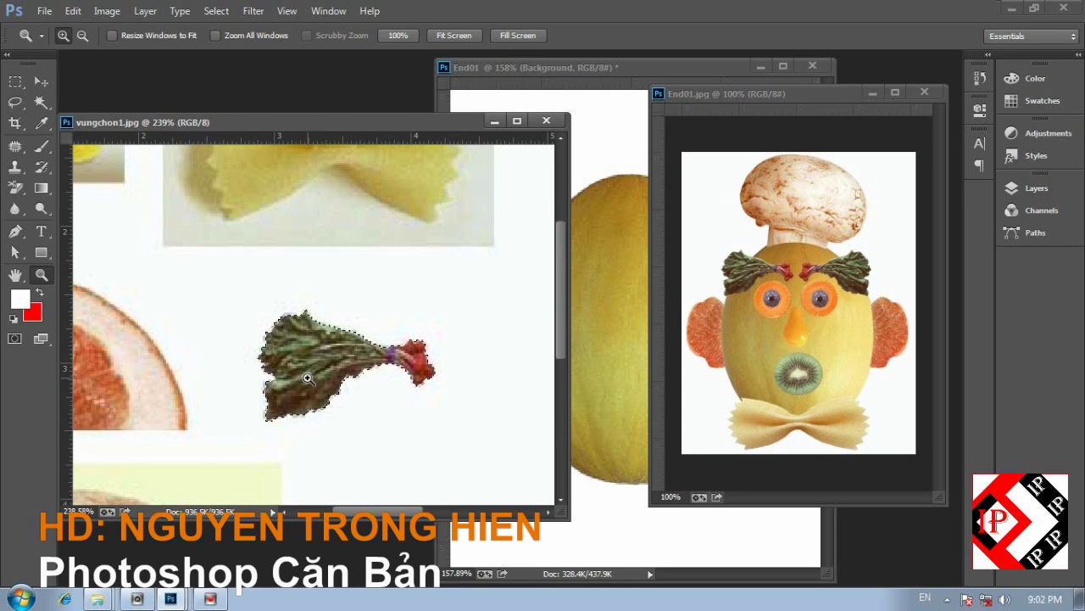
key("ctrl+minus")
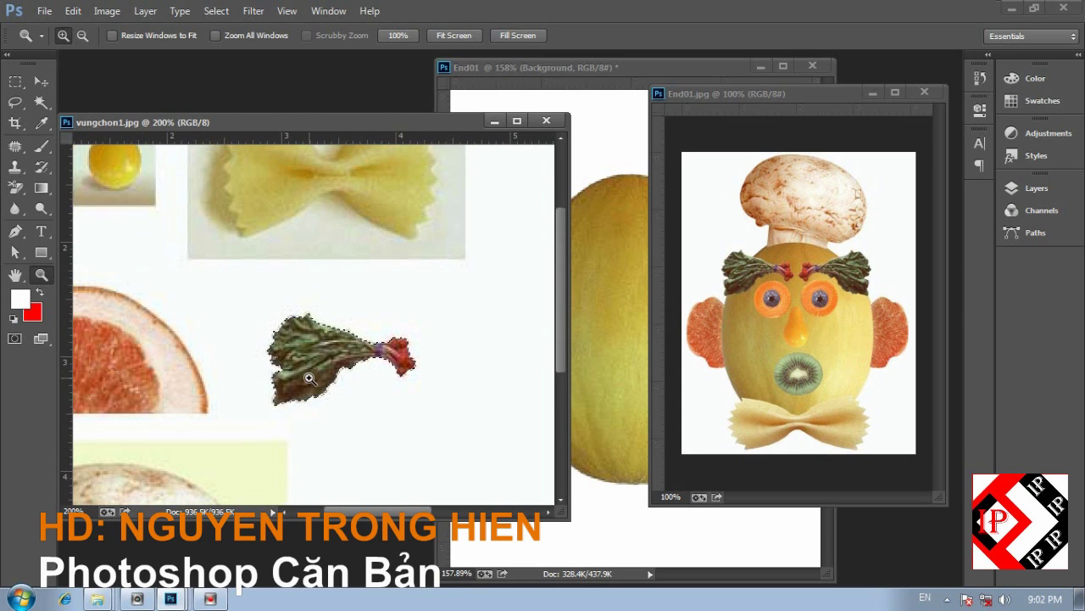
key("ctrl+minus")
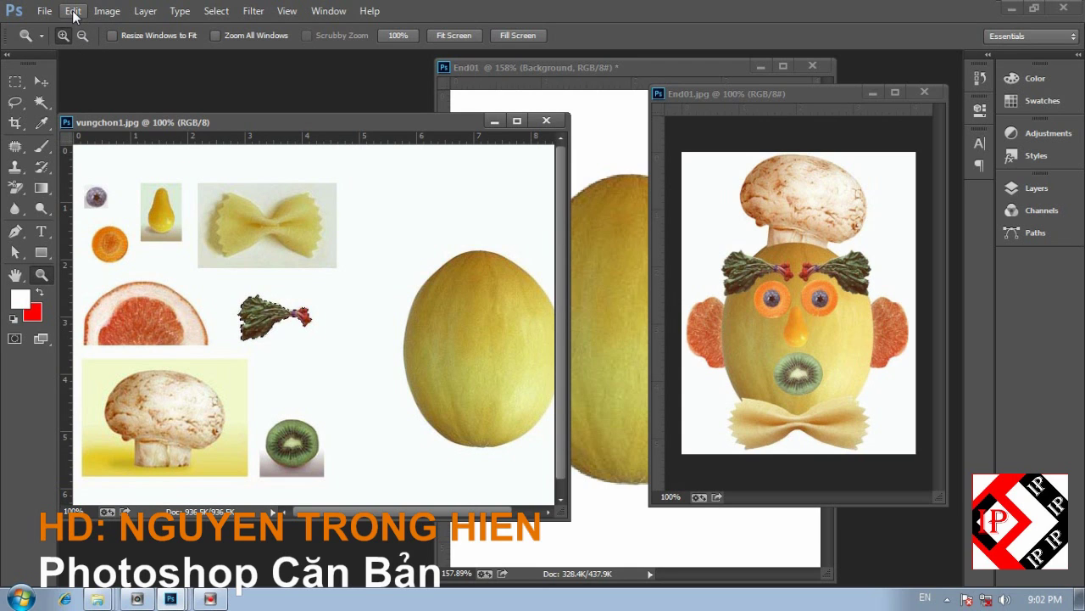
left_click(145, 11)
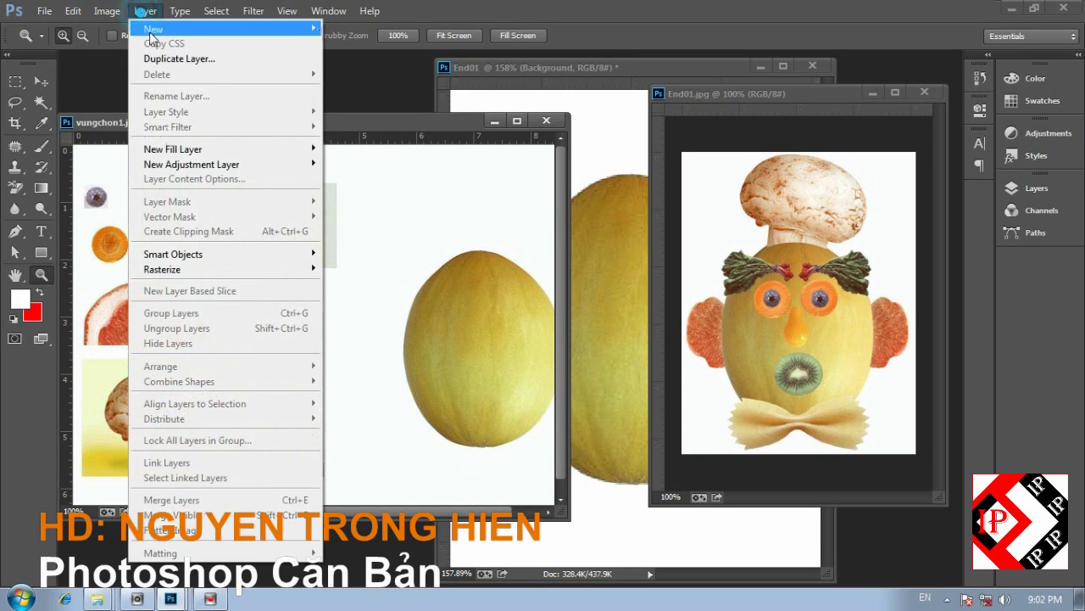
mouse_move(153, 30)
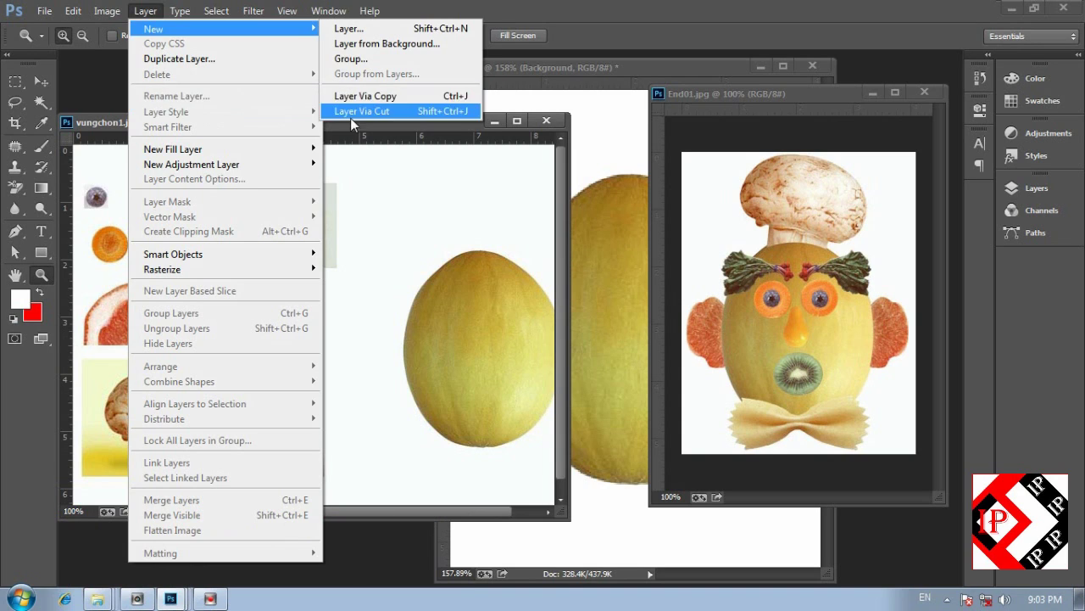
left_click(303, 68)
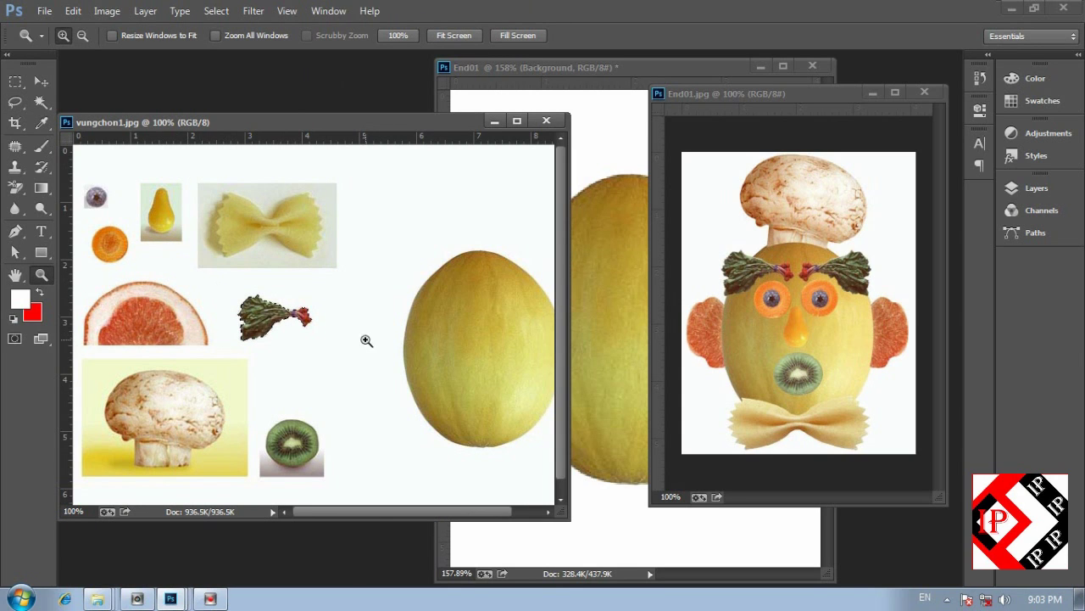
Step: Copy the selected vegetable bunch from vungchon1.jpg into the End01 document with the Move tool
left_click(602, 68)
left_click(36, 81)
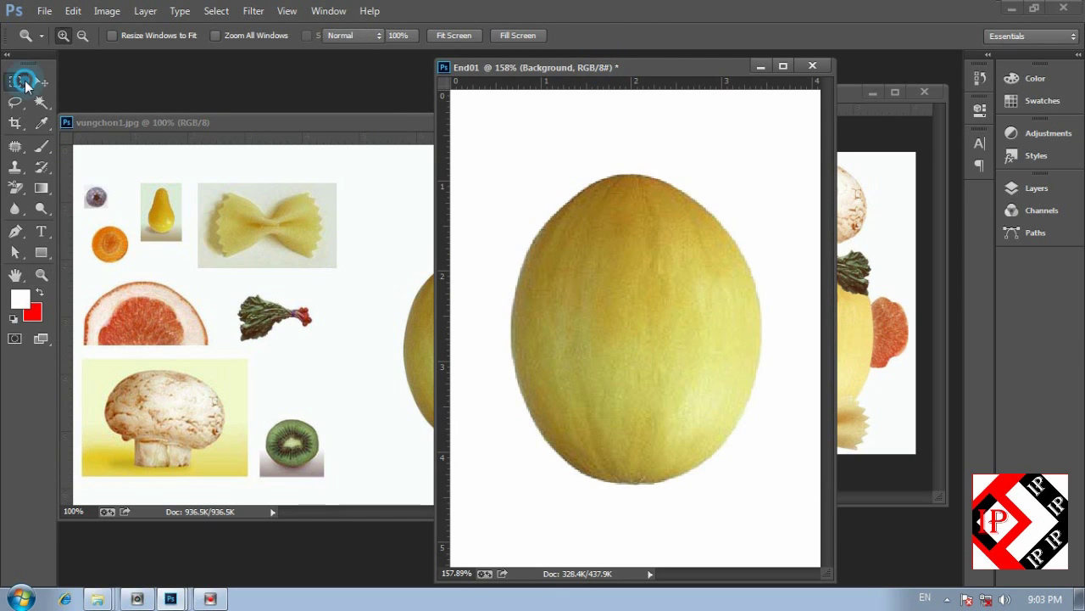
left_click(291, 331)
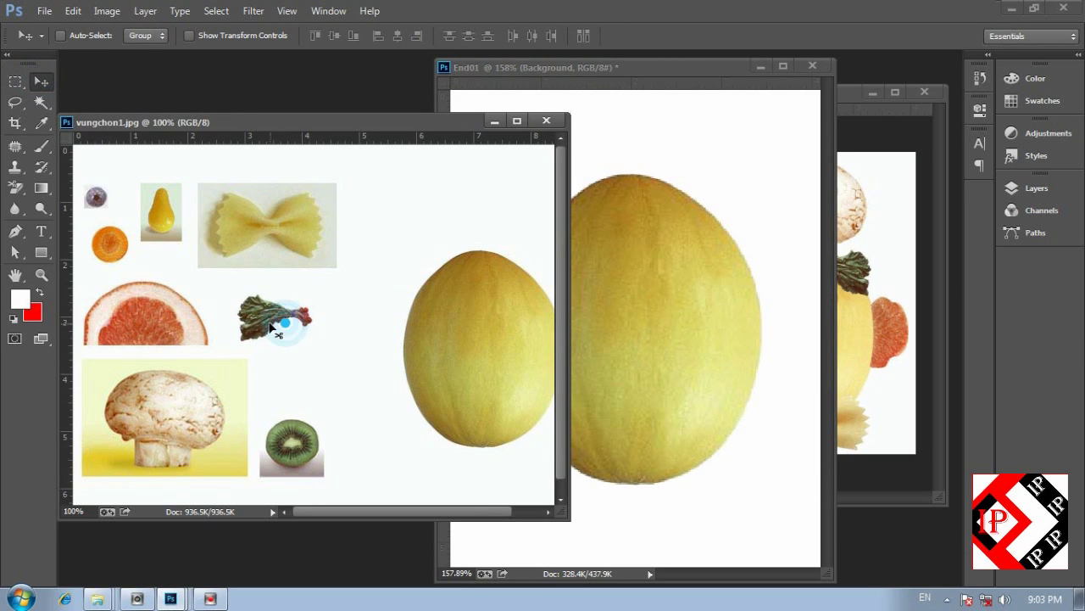
left_click(261, 318)
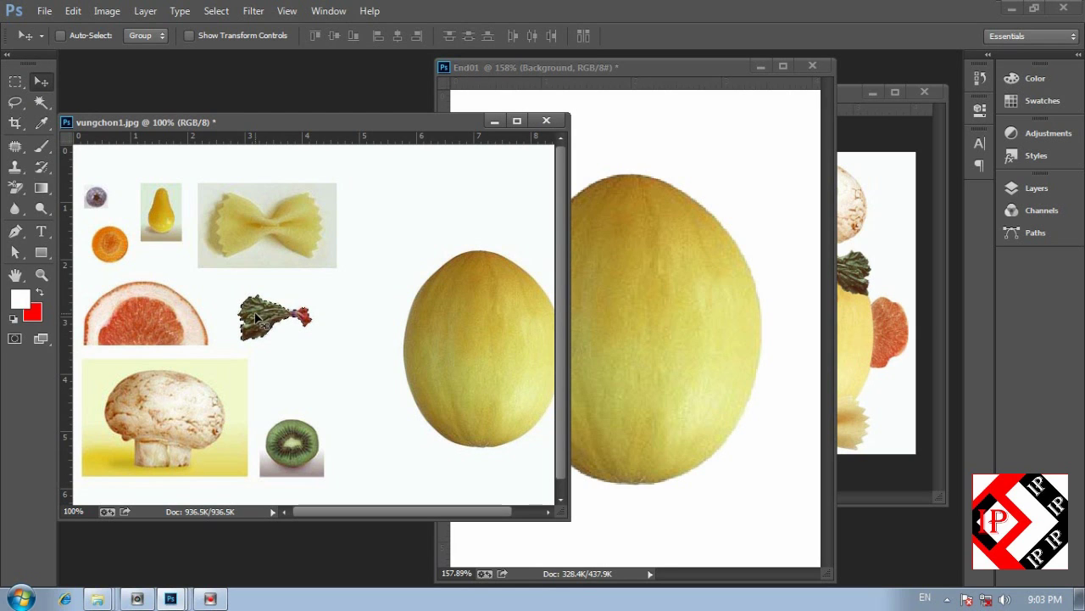
left_click_drag(256, 318, 656, 291)
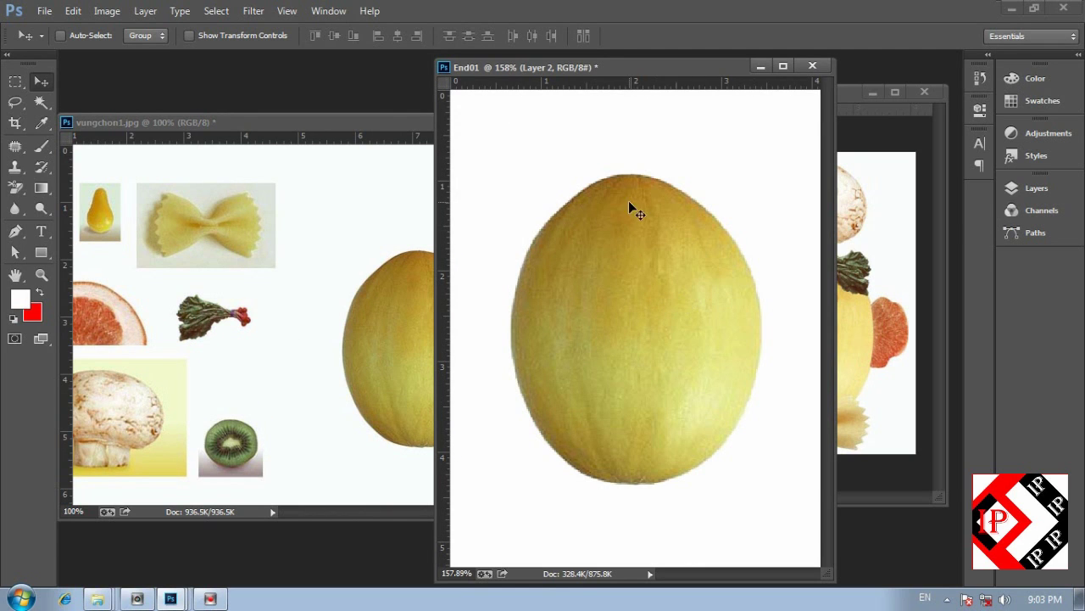
Step: Shift the End01 window aside and place the vegetable's Layer 2 above the melon's Layer 1
left_click_drag(621, 74, 566, 74)
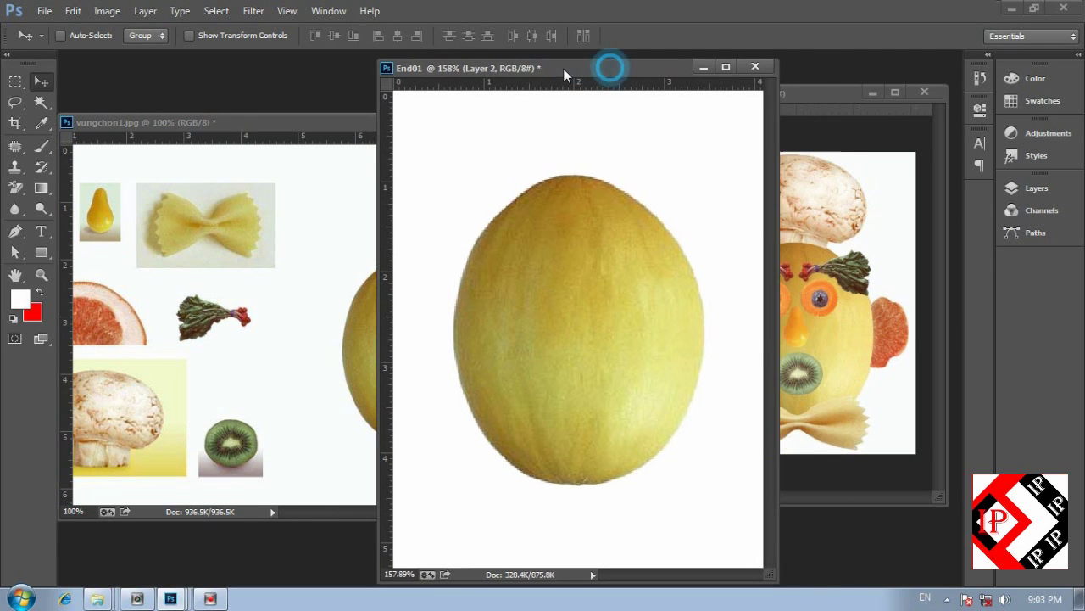
left_click(1019, 189)
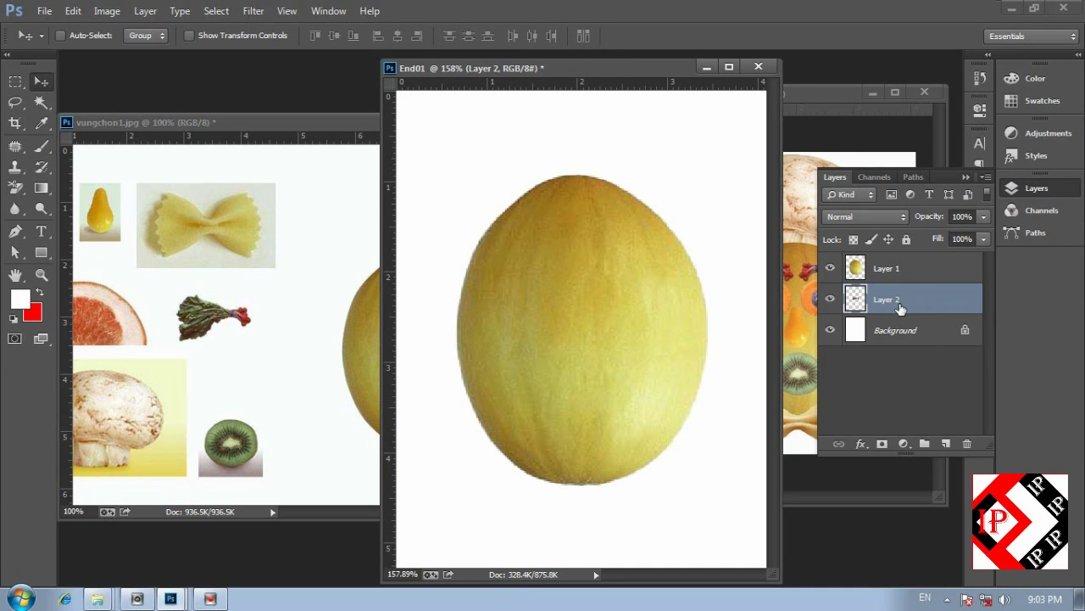
left_click(899, 260, "shift")
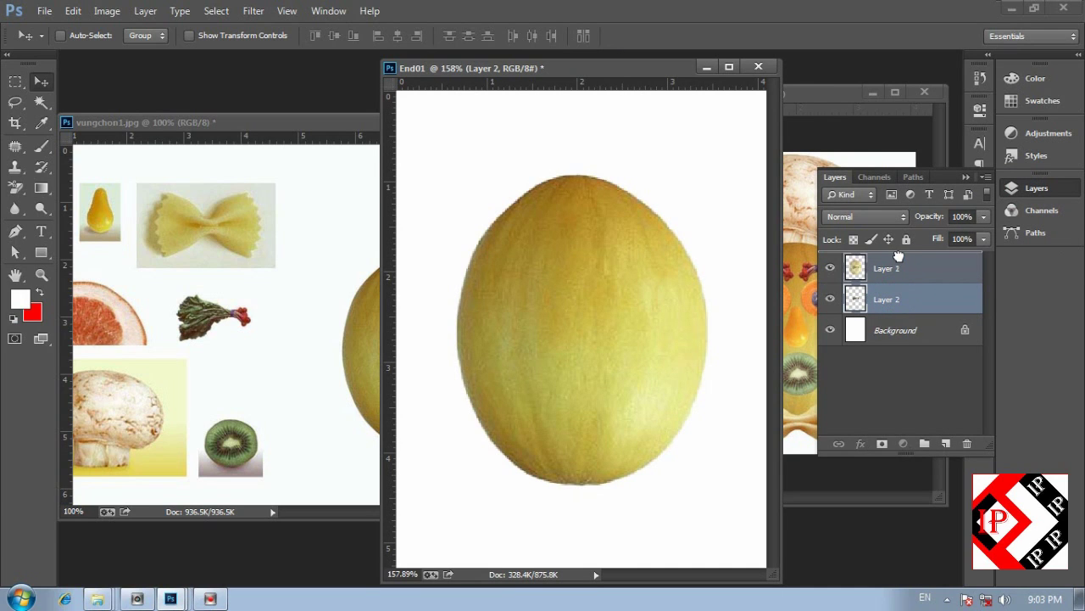
left_click_drag(899, 256, 902, 264)
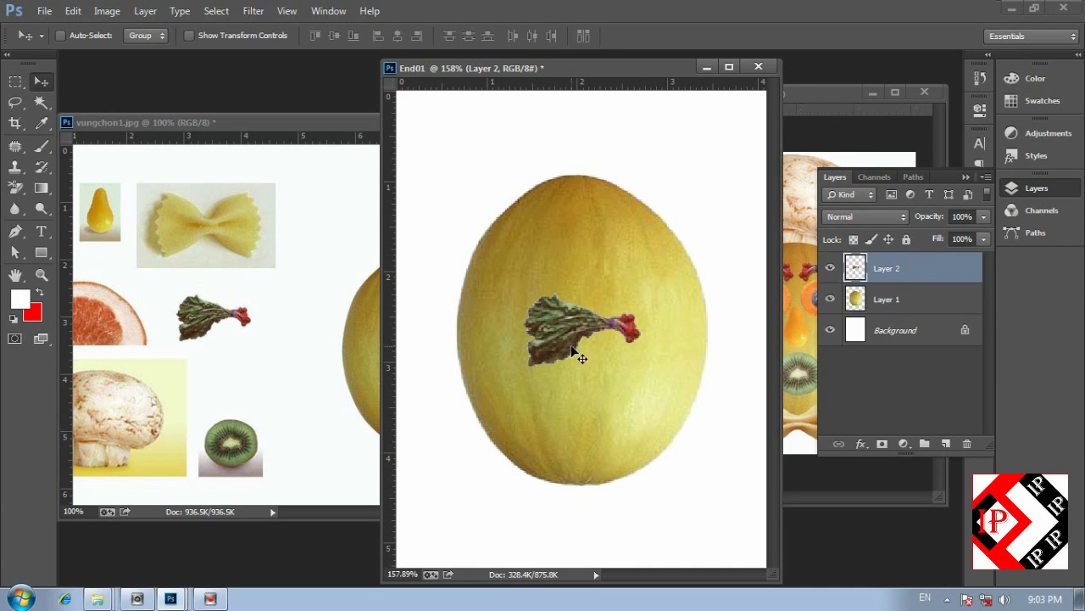
Step: Move the vegetable bunch to the melon's upper left and scale it down to eyebrow size with Free Transform
left_click_drag(563, 331, 514, 259)
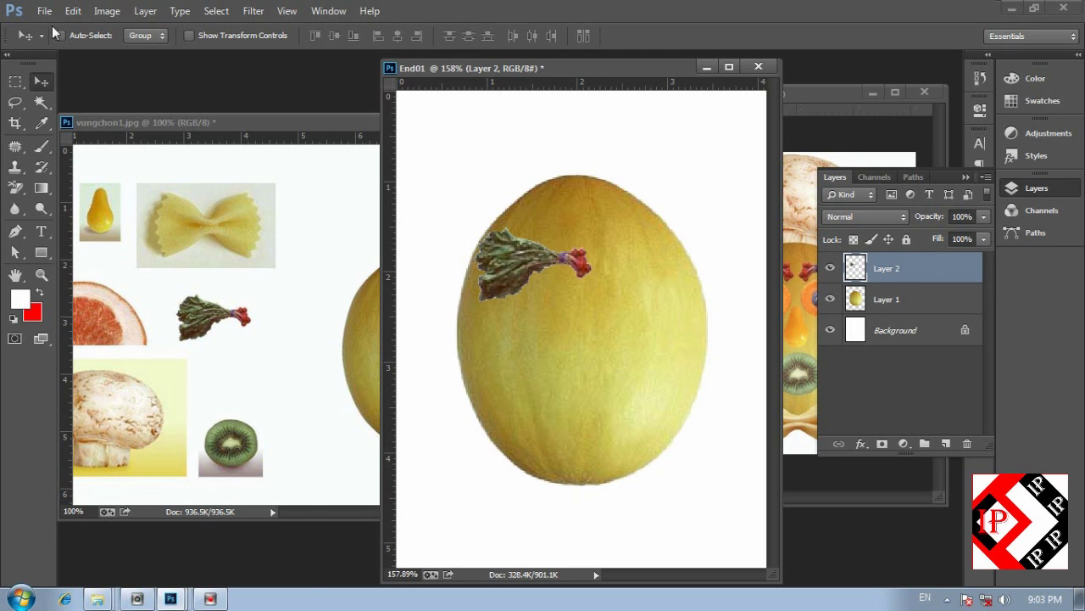
left_click(72, 11)
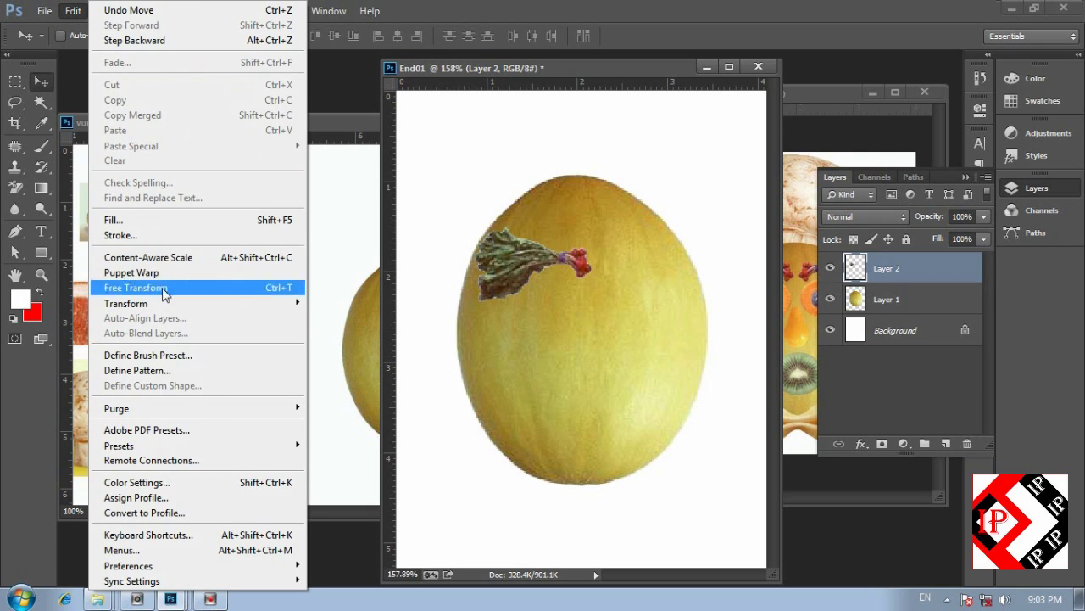
mouse_move(168, 305)
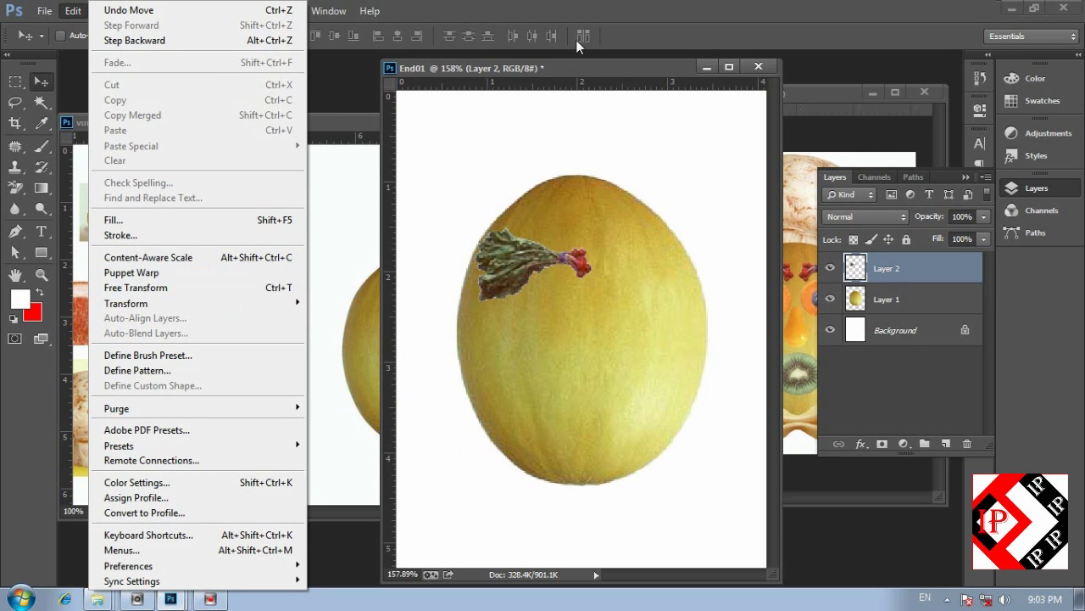
left_click(581, 12)
left_click(76, 13)
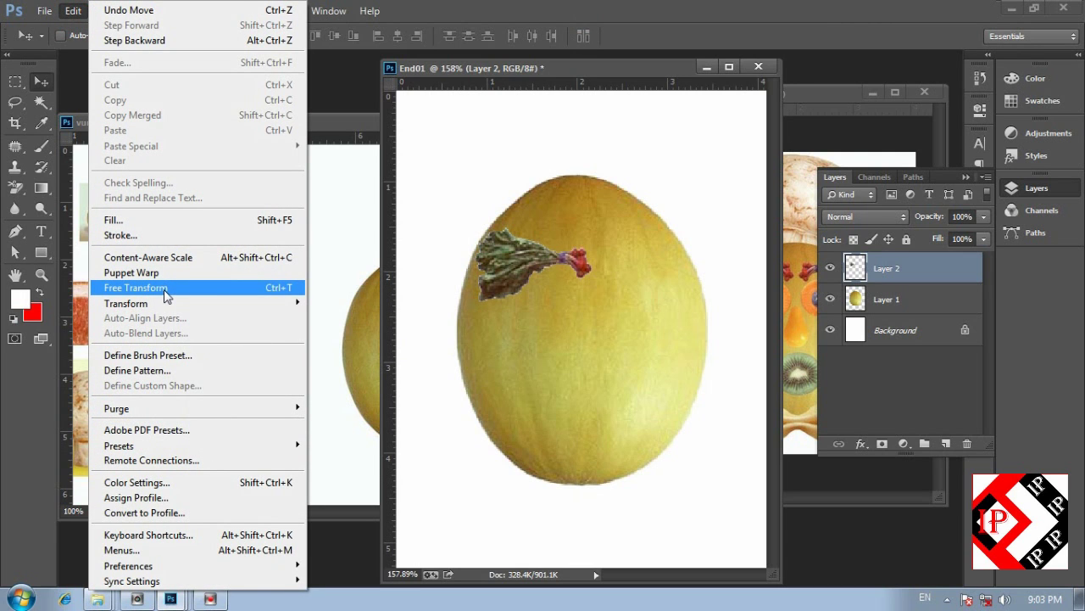
left_click(239, 290)
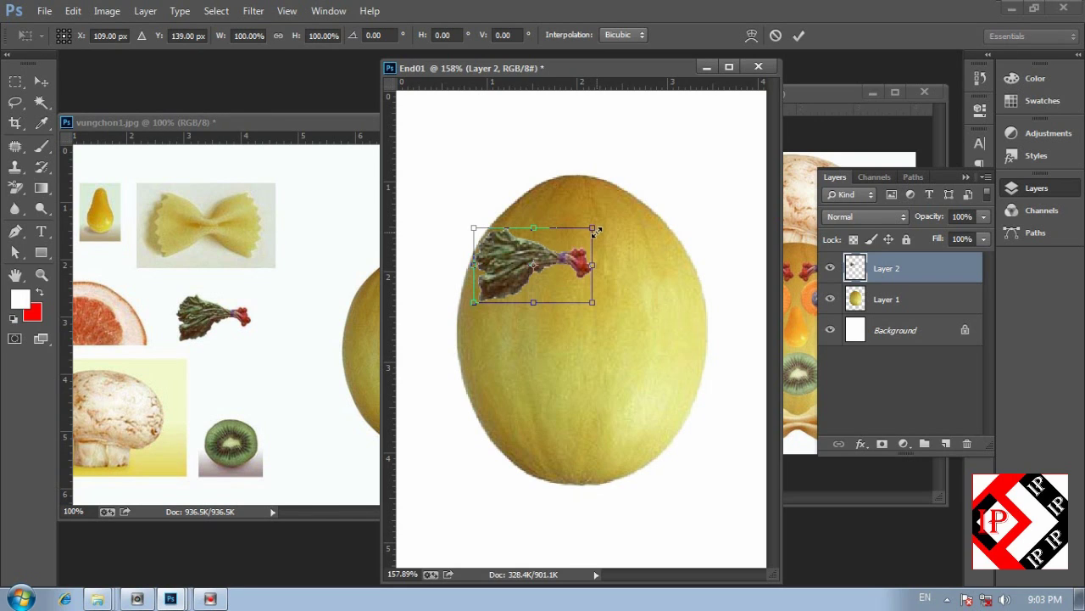
left_click_drag(592, 228, 525, 281)
key("Return")
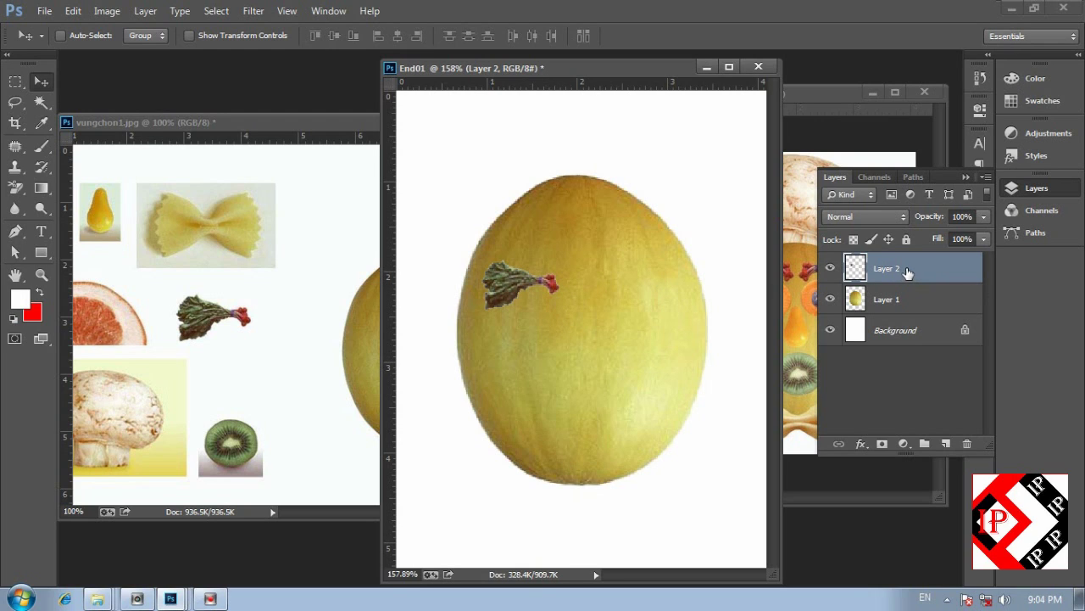
Step: Duplicate the vegetable's Layer 2 and flip the copy horizontally about its right edge with Free Transform
key("ctrl+j")
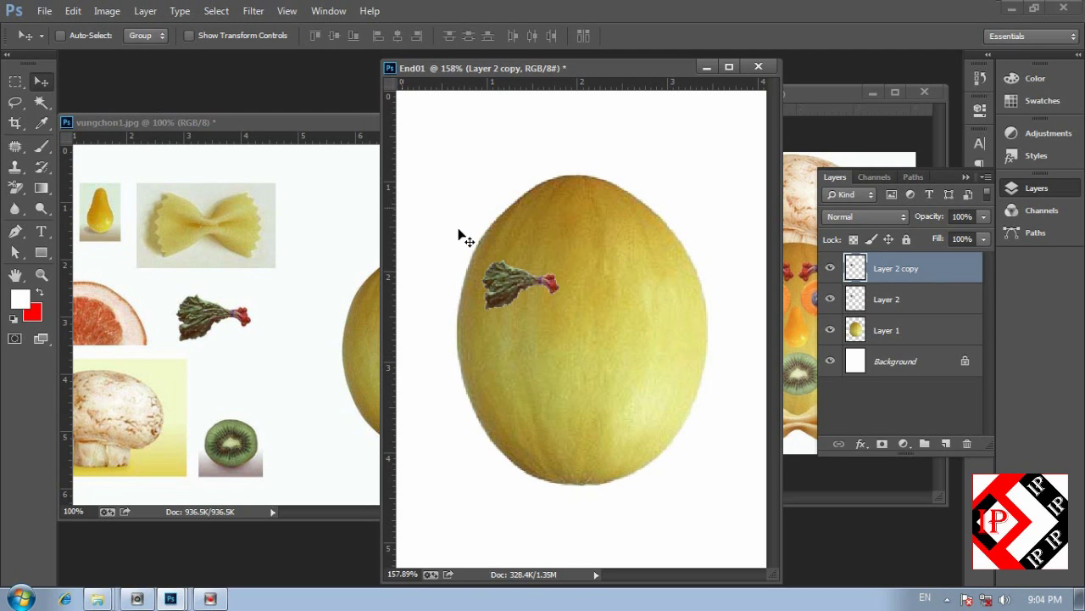
left_click(73, 11)
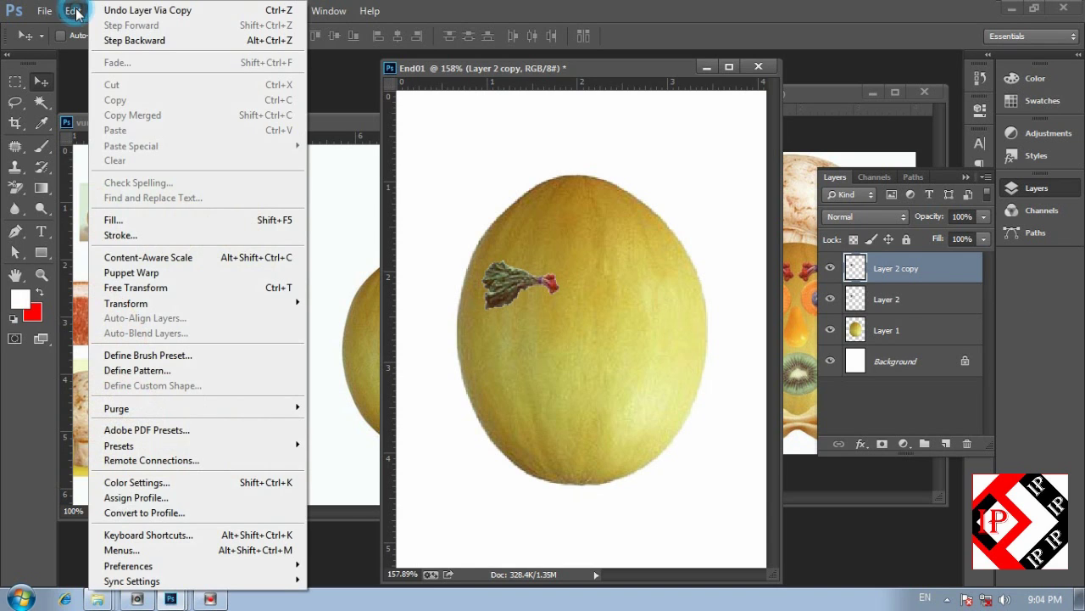
left_click(144, 288)
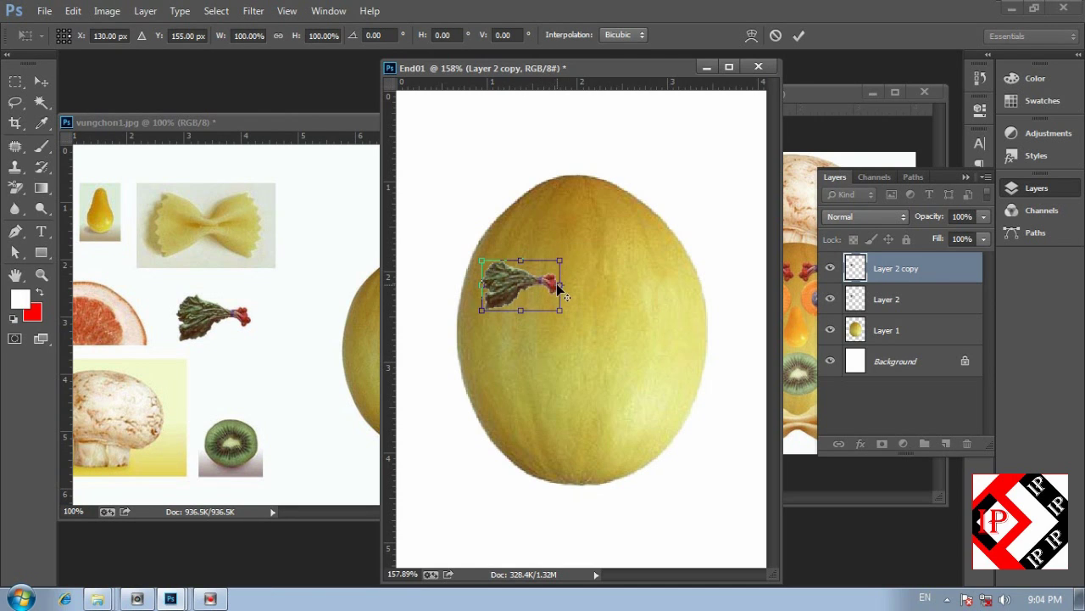
left_click_drag(560, 285, 519, 289)
left_click_drag(555, 288, 560, 285)
right_click(525, 284)
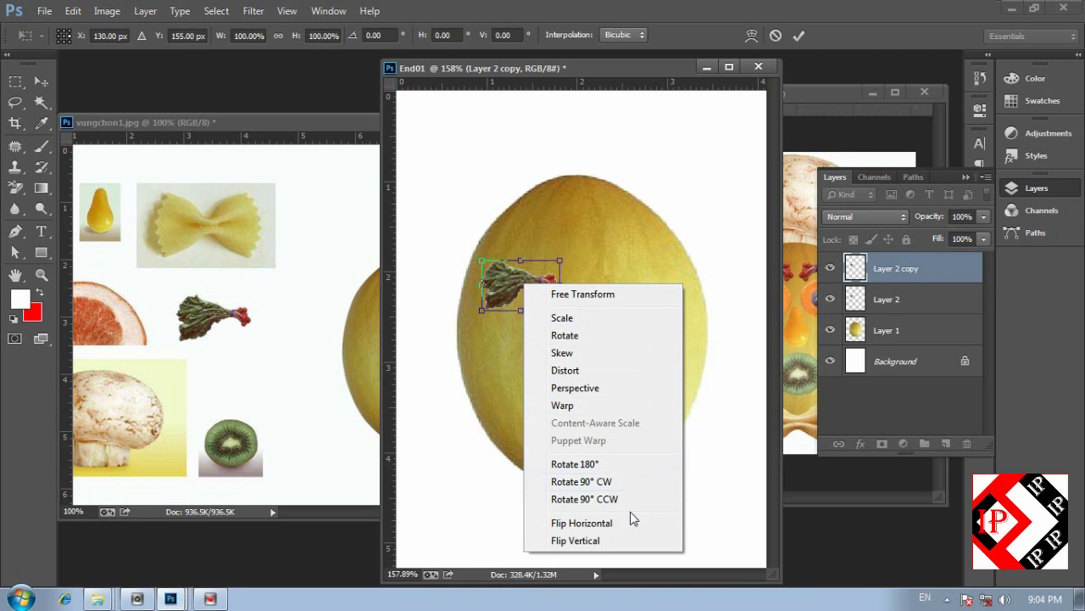
left_click(577, 523)
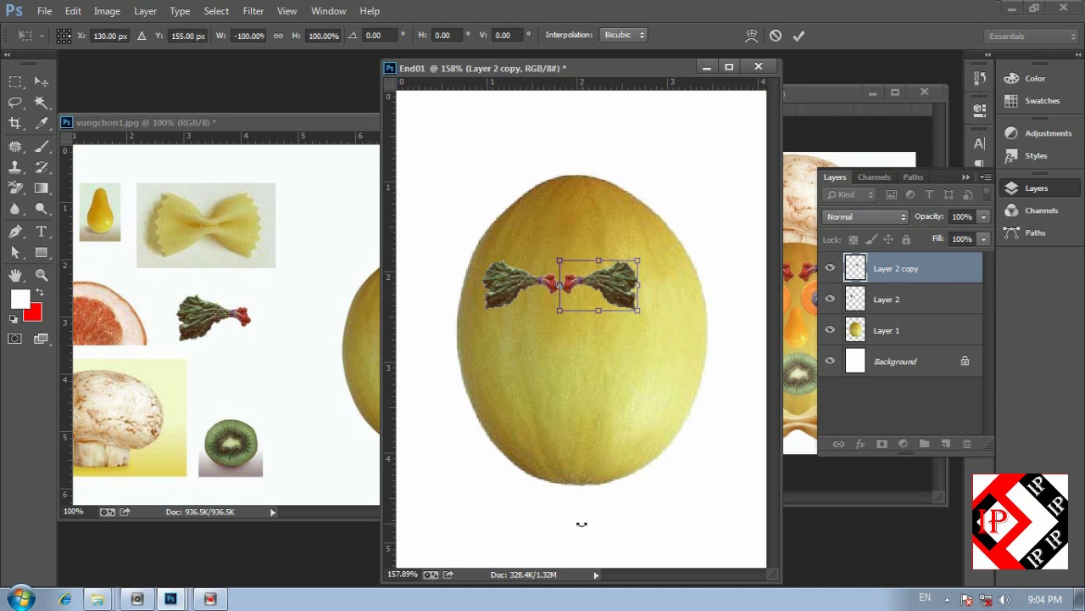
key("Return")
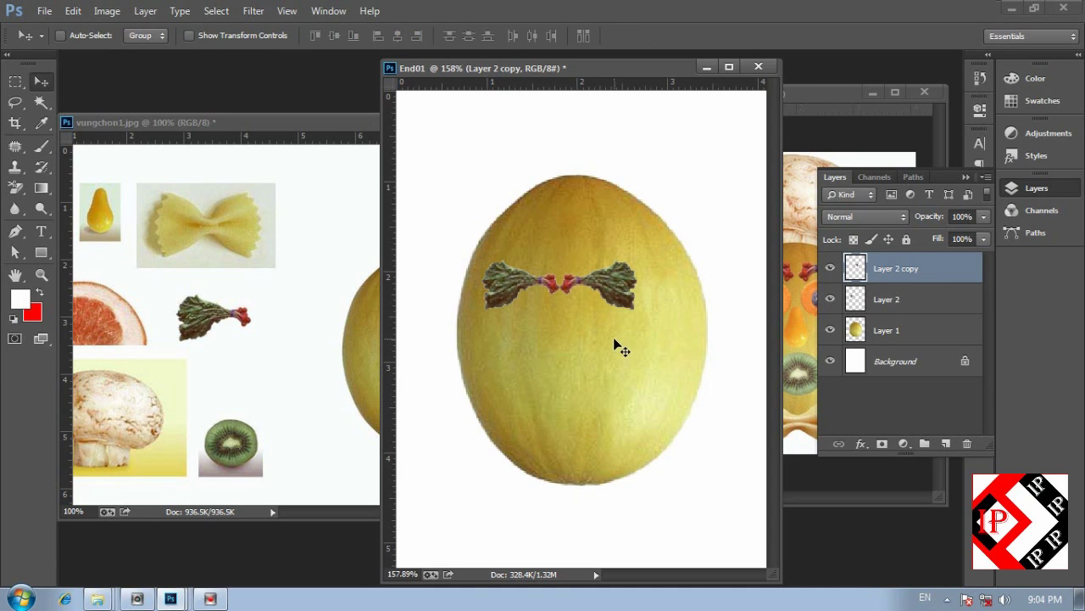
Step: Move the mirrored eyebrow further right, and shift both eyebrow layers together slightly up and to the right on the melon
left_click_drag(586, 284, 601, 285)
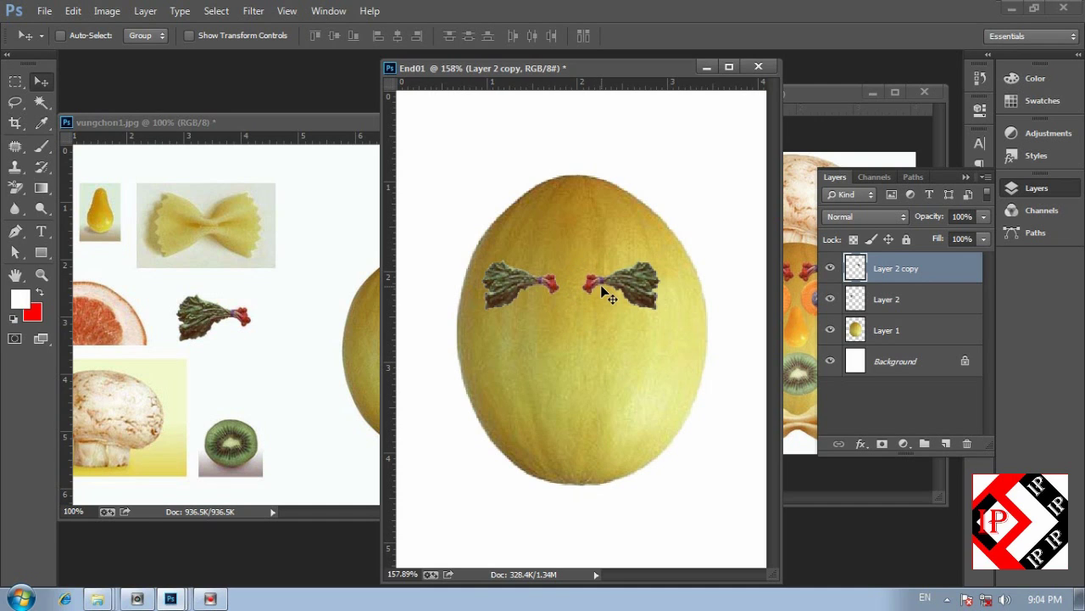
left_click(913, 308, "shift")
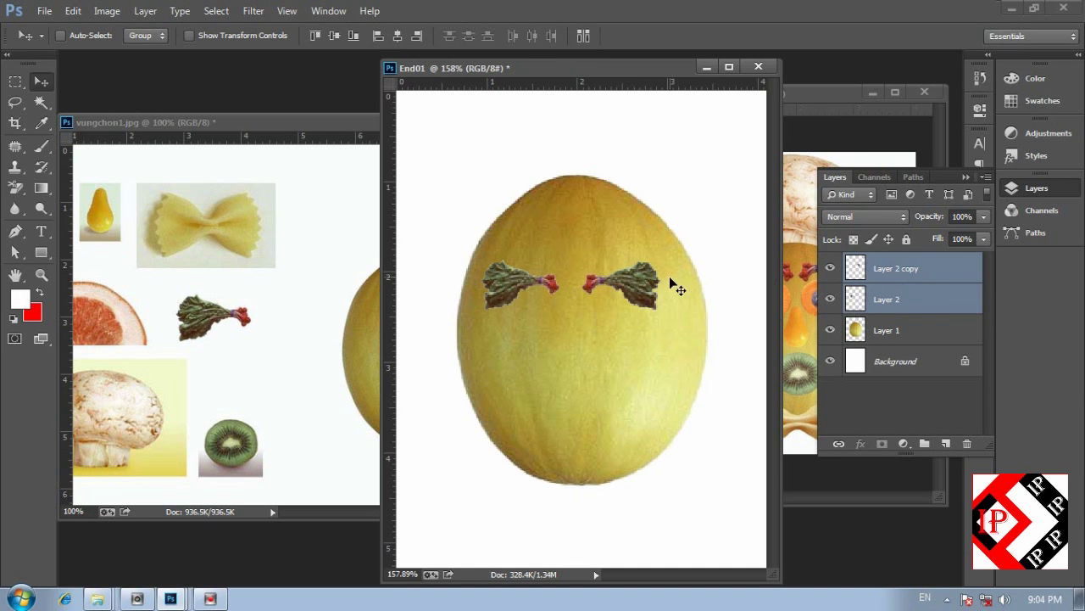
mouse_move(641, 284)
left_mouse_down()
mouse_move(639, 198)
mouse_move(671, 169)
mouse_move(582, 150)
mouse_move(605, 240)
mouse_move(653, 273)
left_mouse_up()
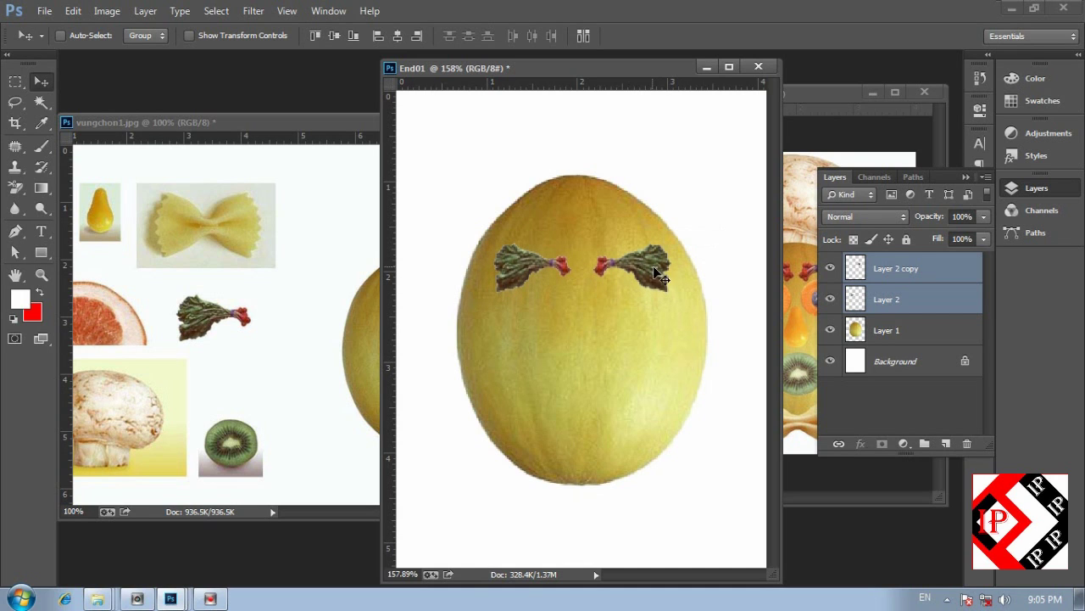
Step: Check the eyes in End01.jpg, and bring vungchon1.jpg forward with the carrot slice in view and the Elliptical Marquee tool active
left_click(829, 93)
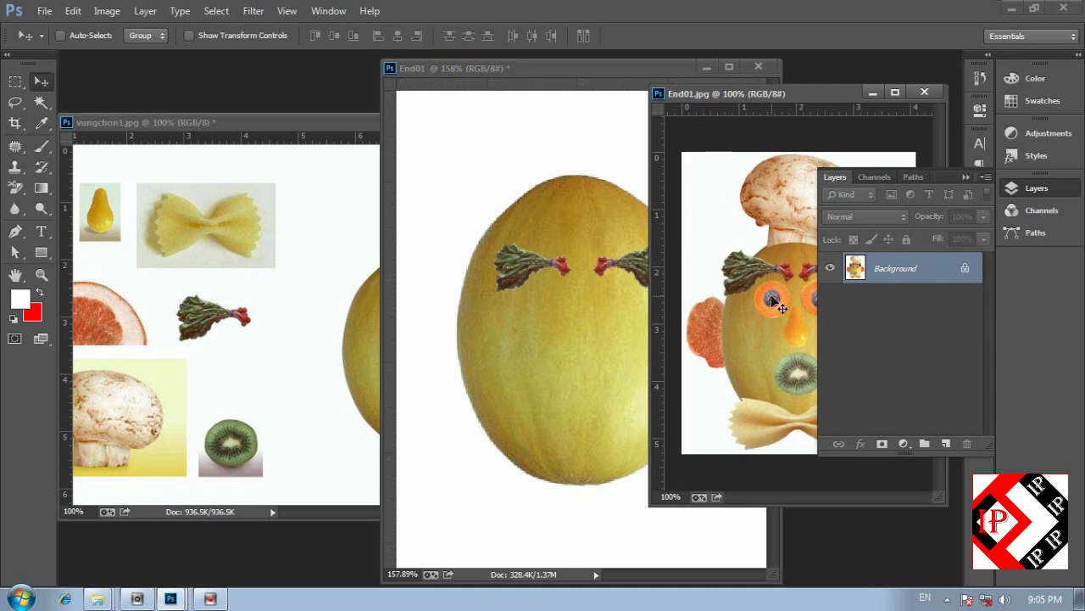
left_click(249, 125)
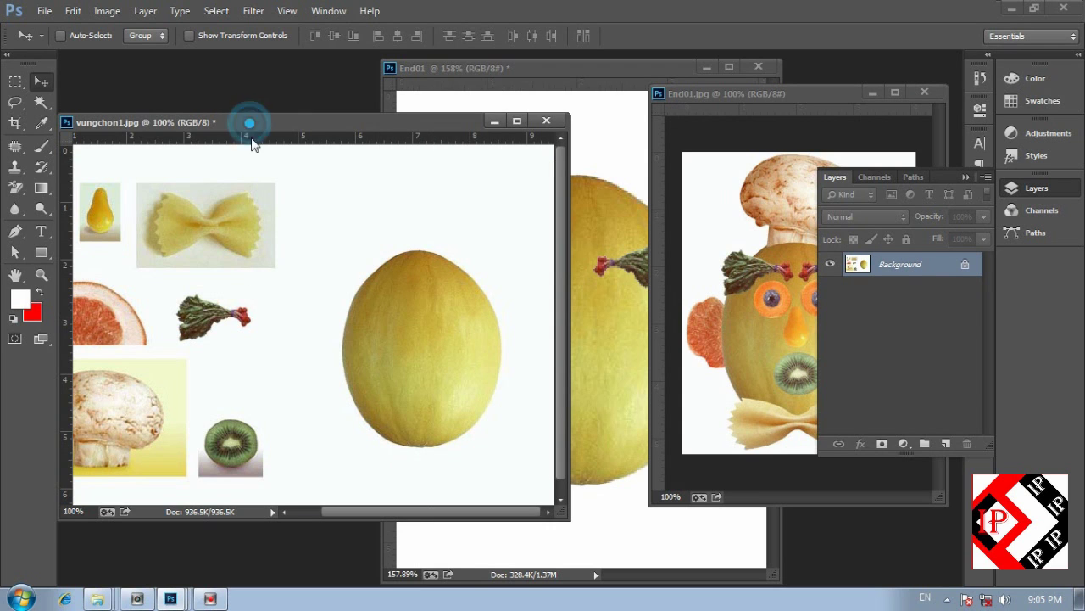
left_click_drag(257, 125, 297, 120)
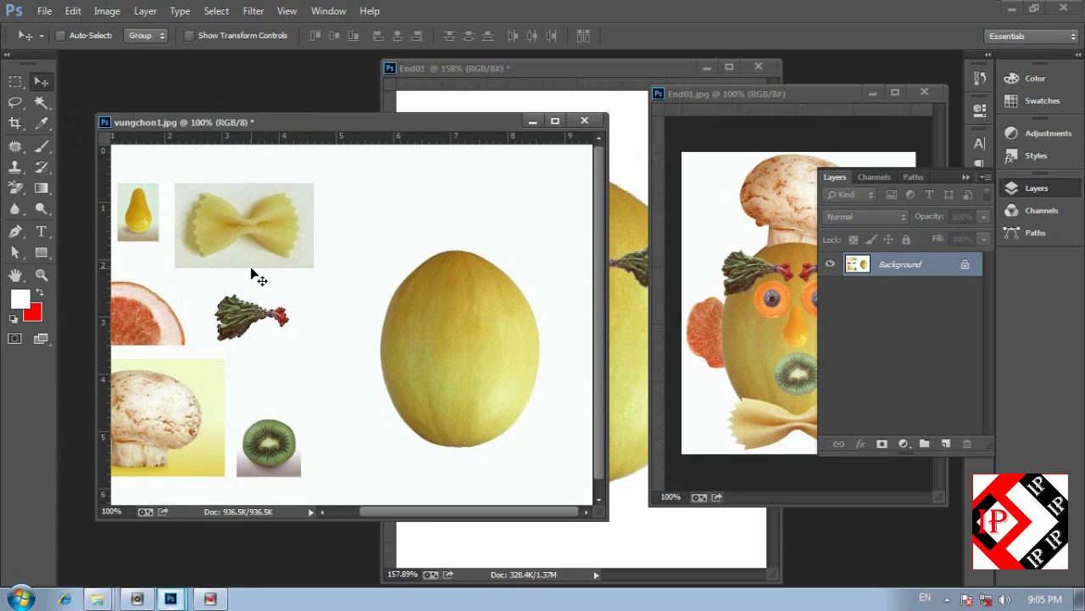
key("ctrl+minus")
key("ctrl+plus")
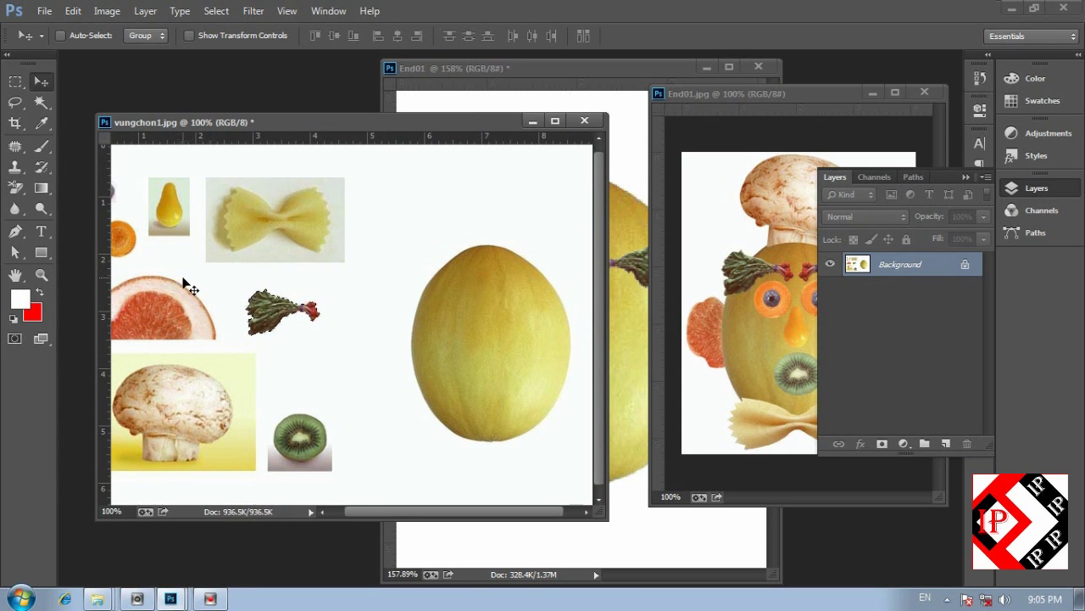
left_click_drag(192, 309, 222, 311)
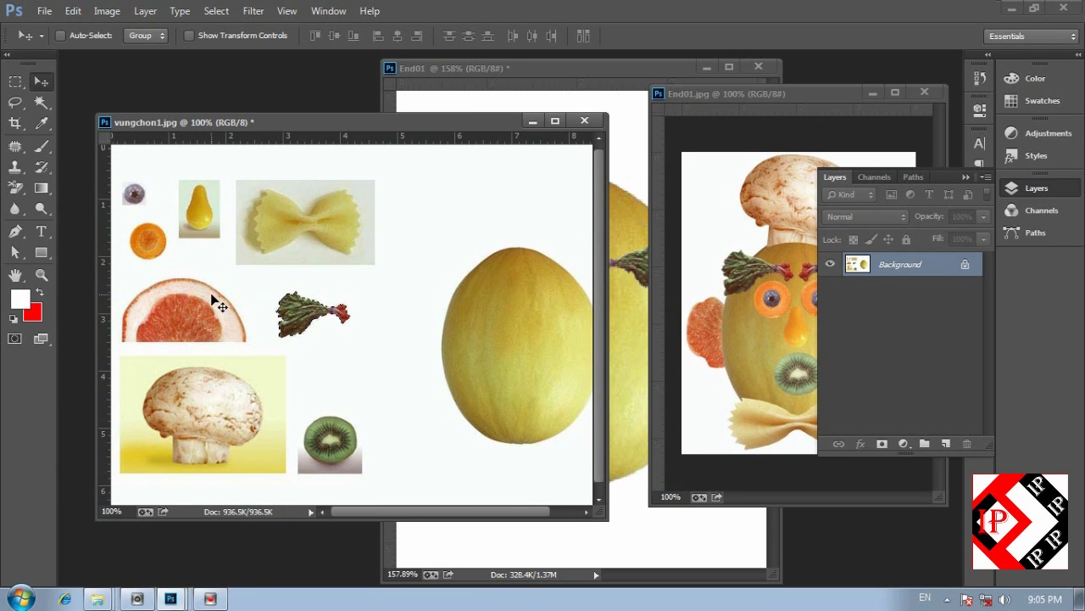
left_click(15, 81)
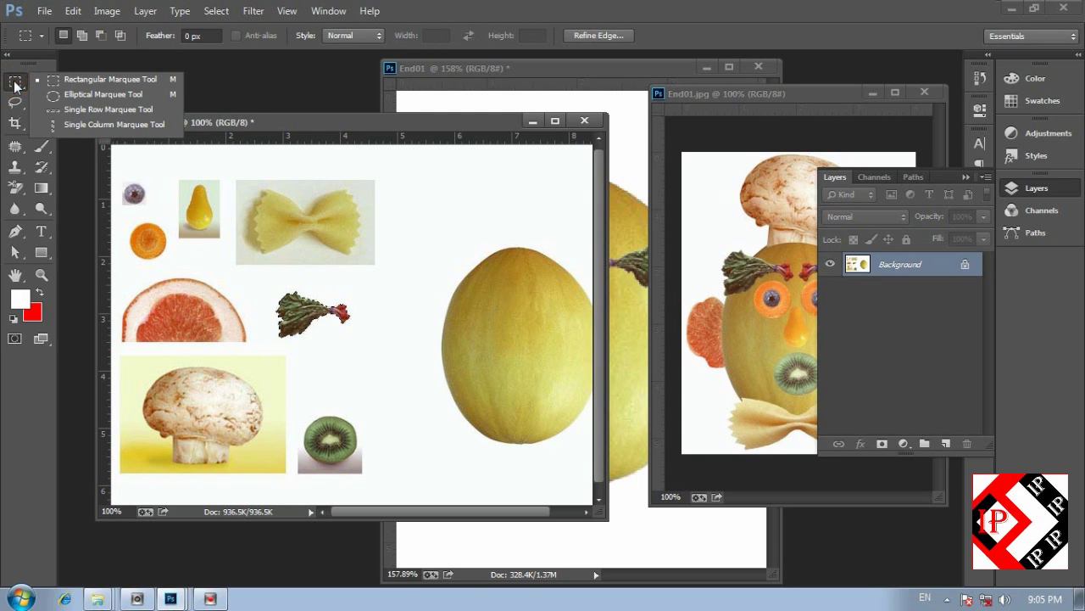
left_click(82, 99)
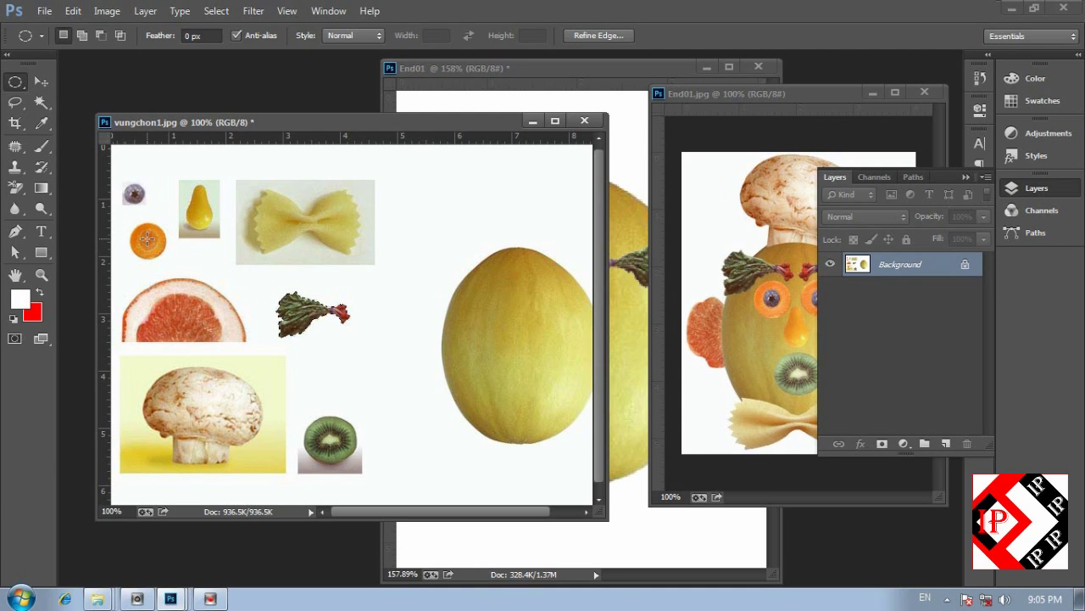
key("shift+alt")
left_click_drag(148, 241, 164, 258)
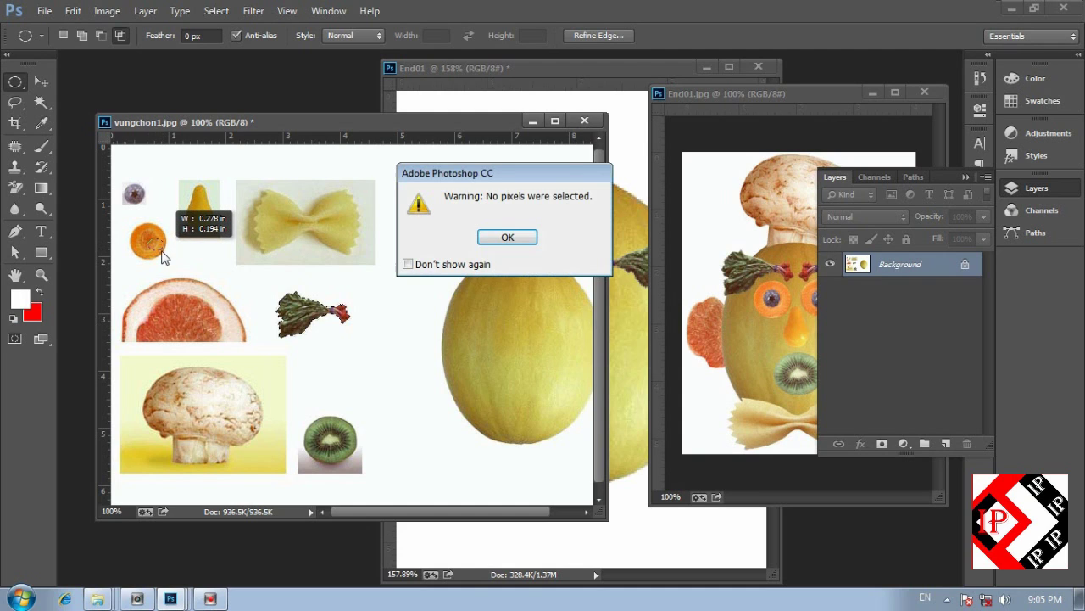
key("Return")
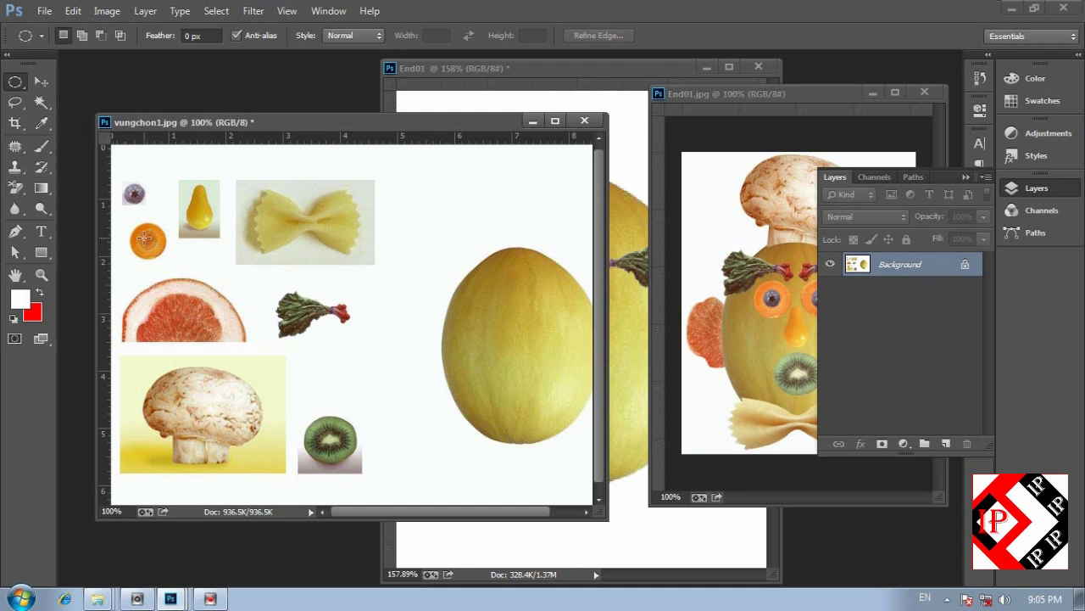
left_click_drag(141, 236, 157, 250)
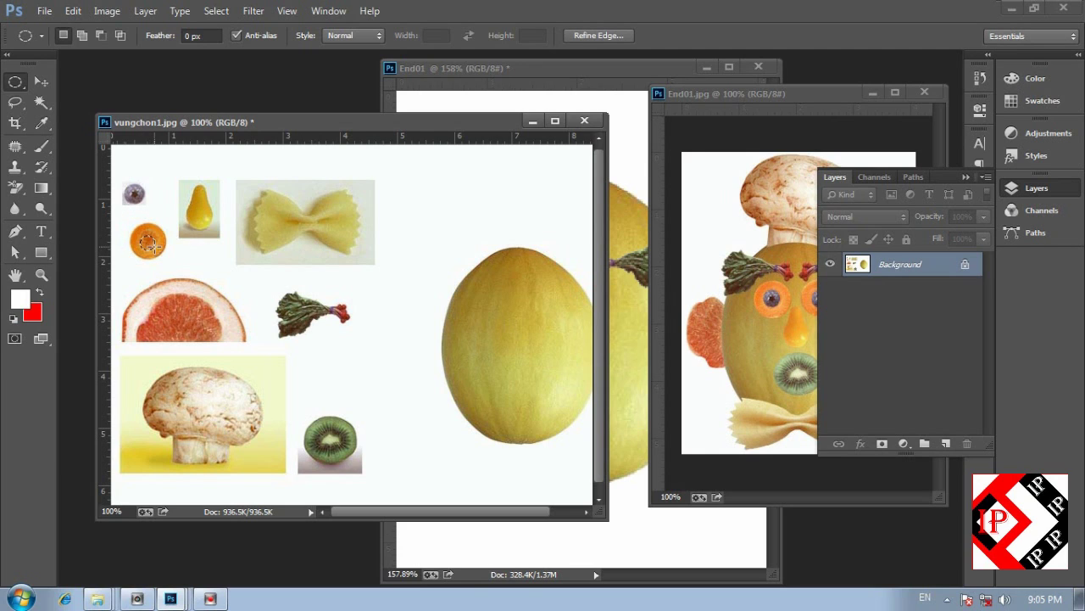
left_click(150, 240)
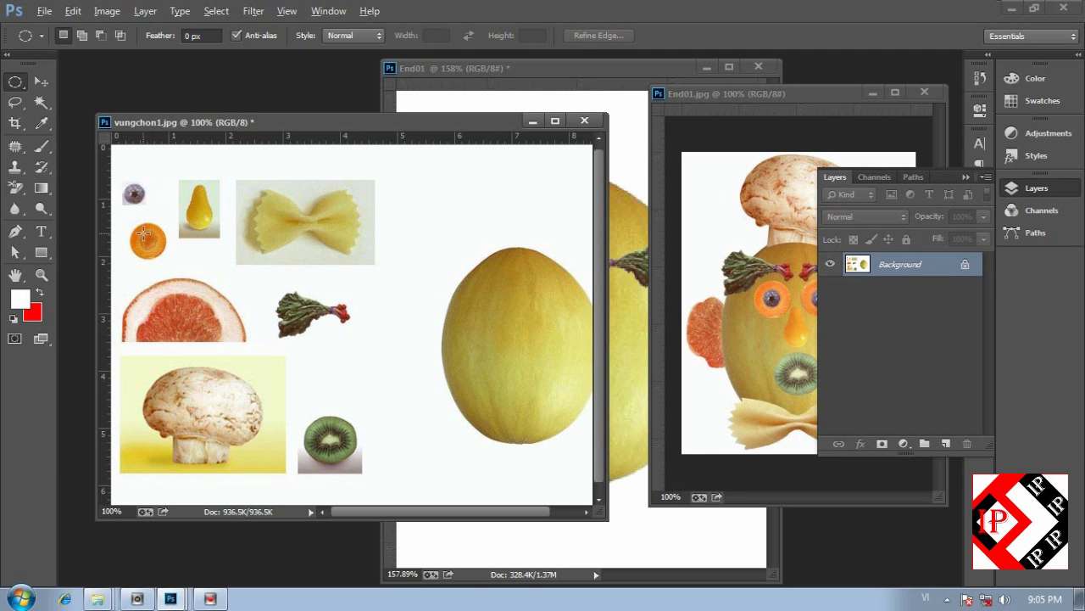
left_click_drag(140, 228, 155, 245)
left_click(148, 241)
Step: Draw a circular selection around the carrot slice from its centre and scale the selection to 86% with Transform Selection
mouse_move(147, 239)
left_mouse_down()
mouse_move(167, 259)
mouse_move(157, 241)
left_mouse_up()
right_click(158, 240)
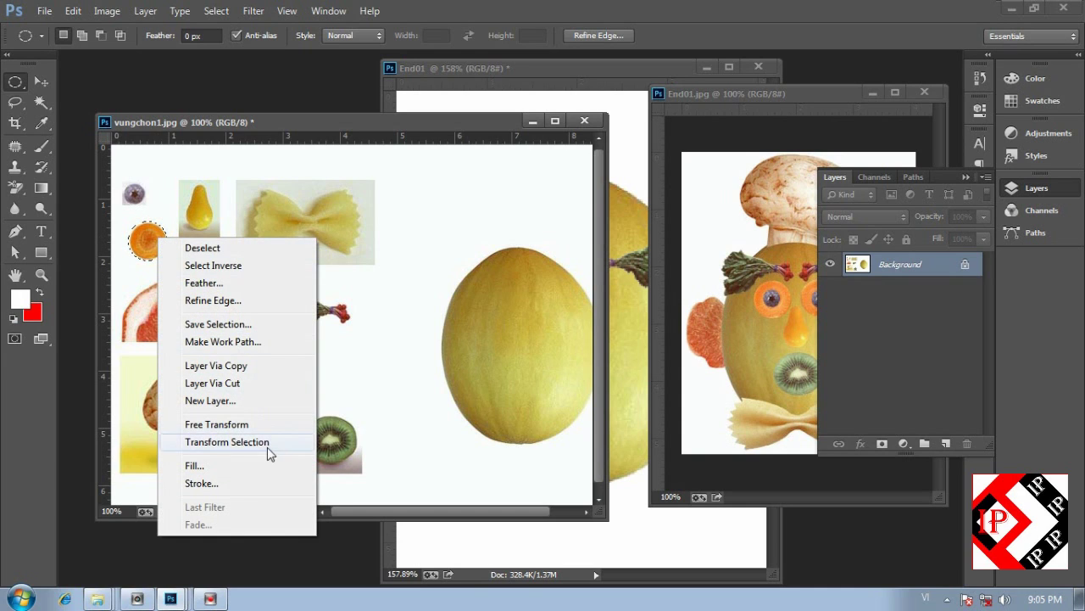
right_click(147, 240)
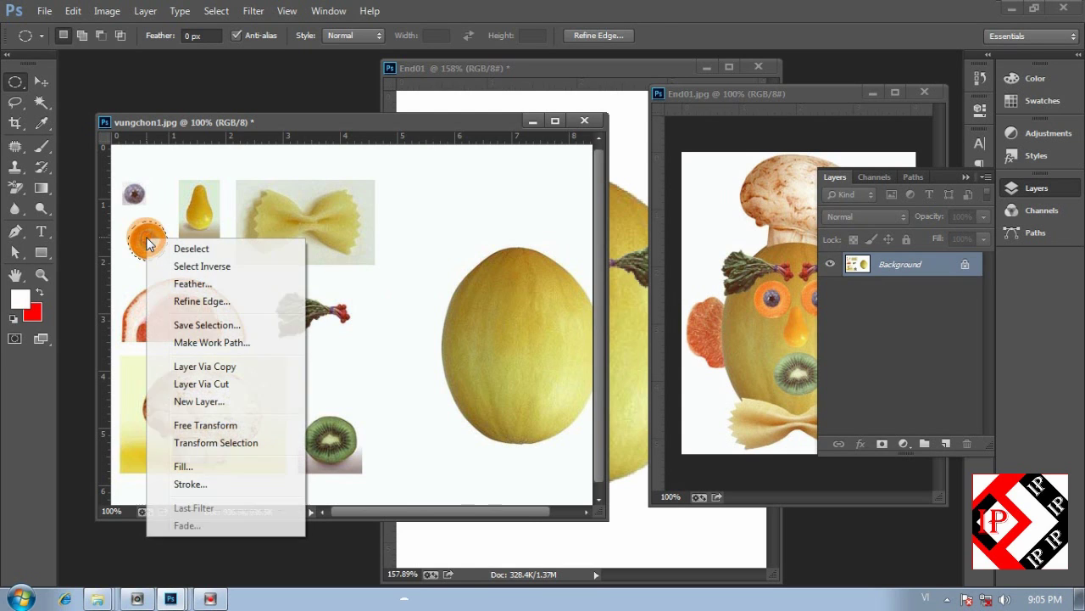
left_click(237, 445)
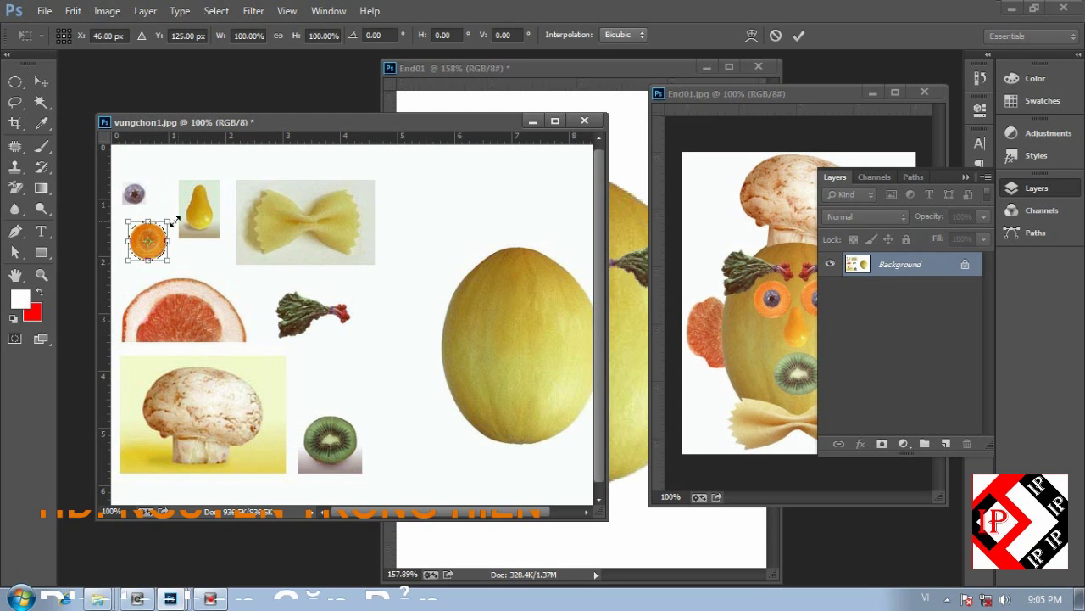
left_click_drag(173, 220, 165, 224)
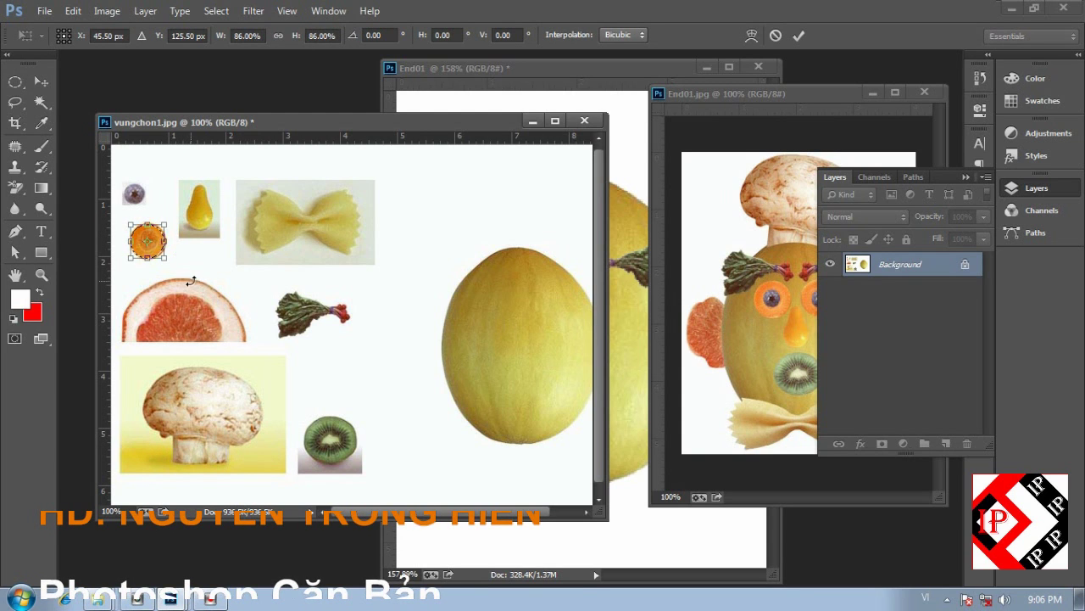
key("Return")
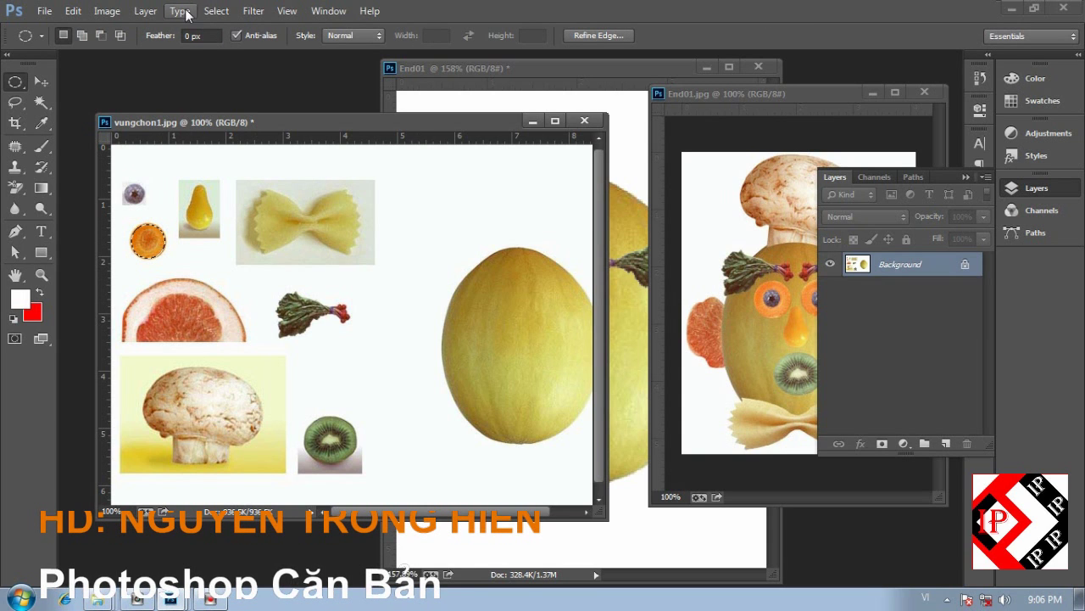
Step: Feather the circular selection around the carrot slice
left_click(214, 12)
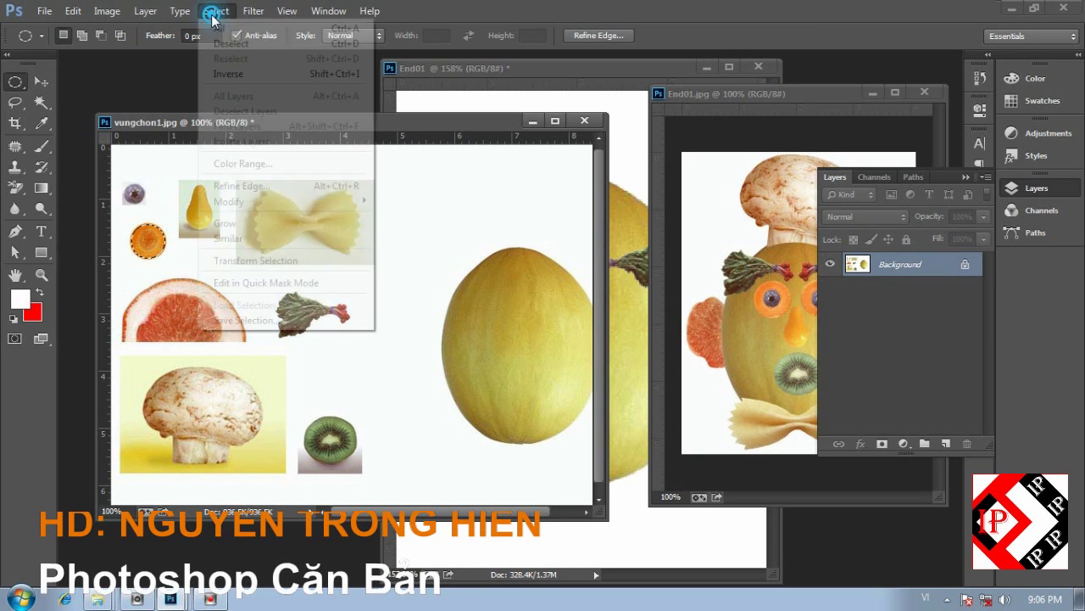
mouse_move(251, 202)
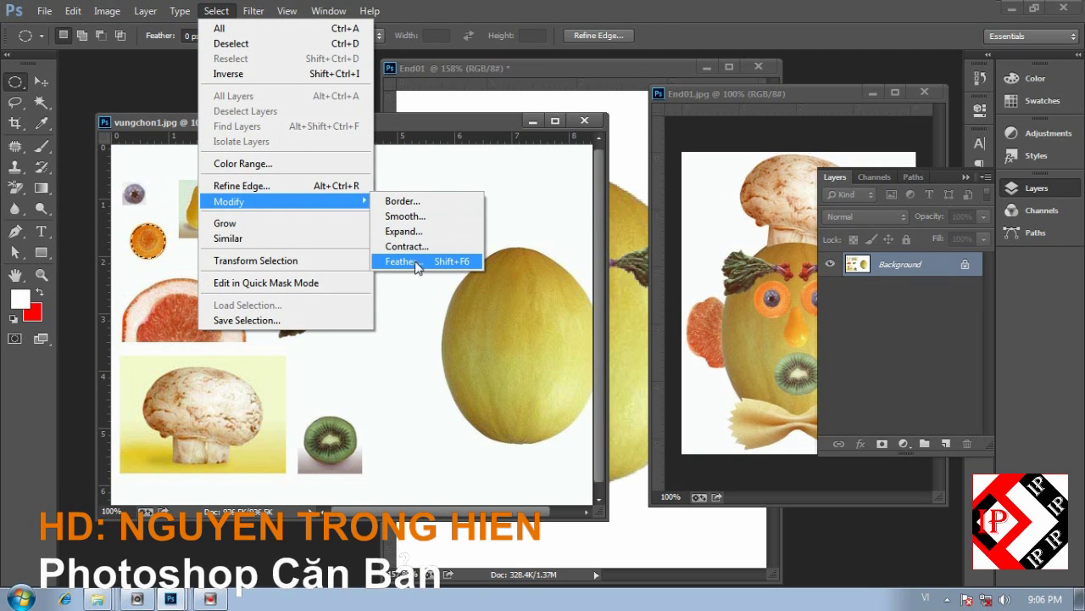
left_click(415, 262)
left_click(620, 204)
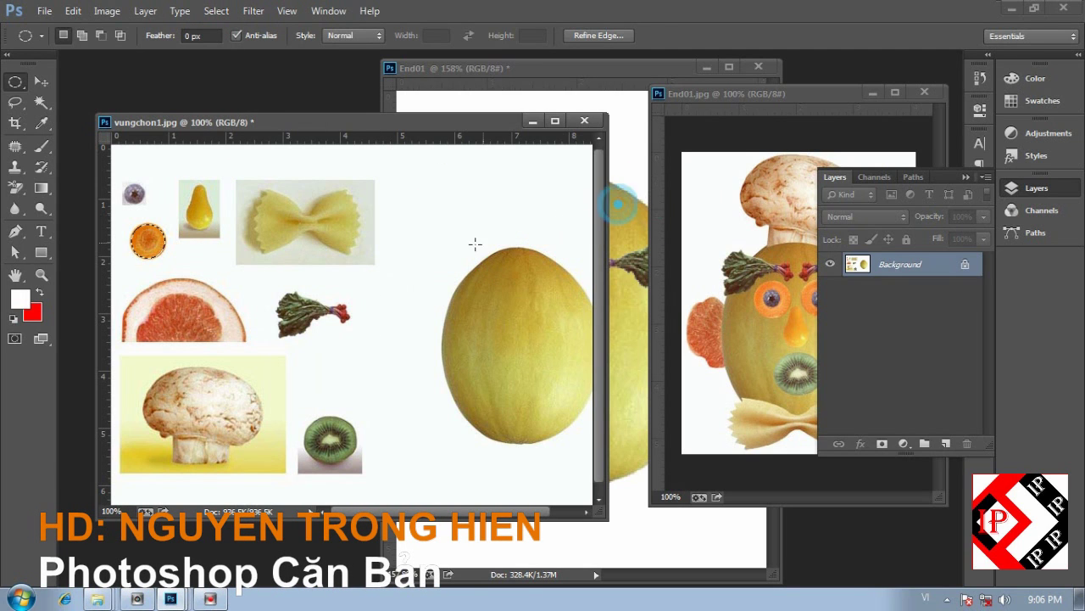
Step: Copy the selected carrot slice from vungchon1.jpg into the End01 document with the Move tool, placing it beneath the left eyebrow
left_click(821, 96)
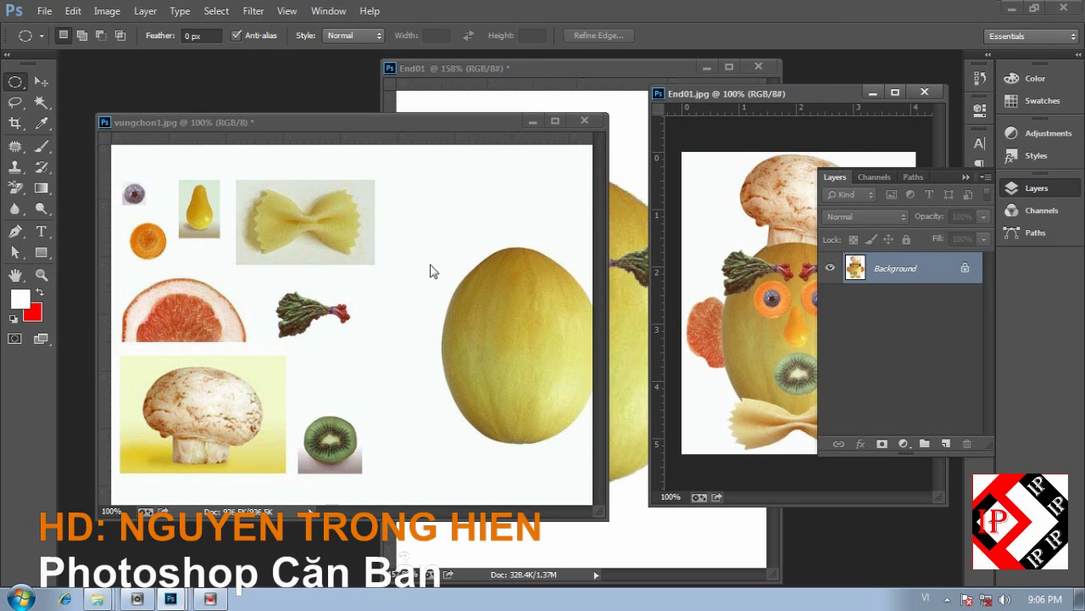
left_click(541, 77)
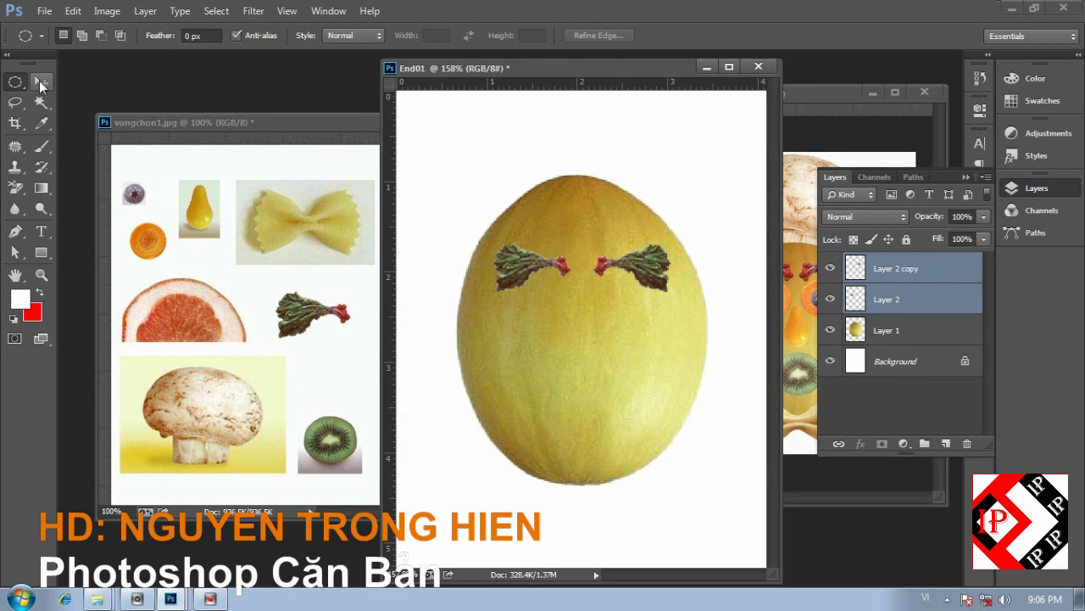
left_click(39, 81)
left_click(162, 125)
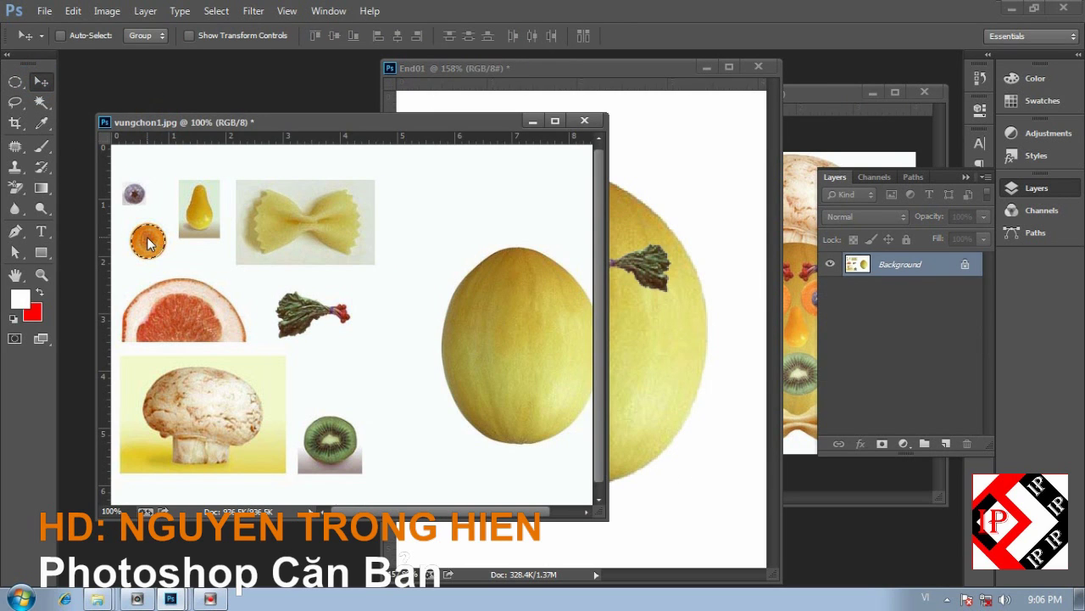
left_click_drag(144, 238, 653, 284)
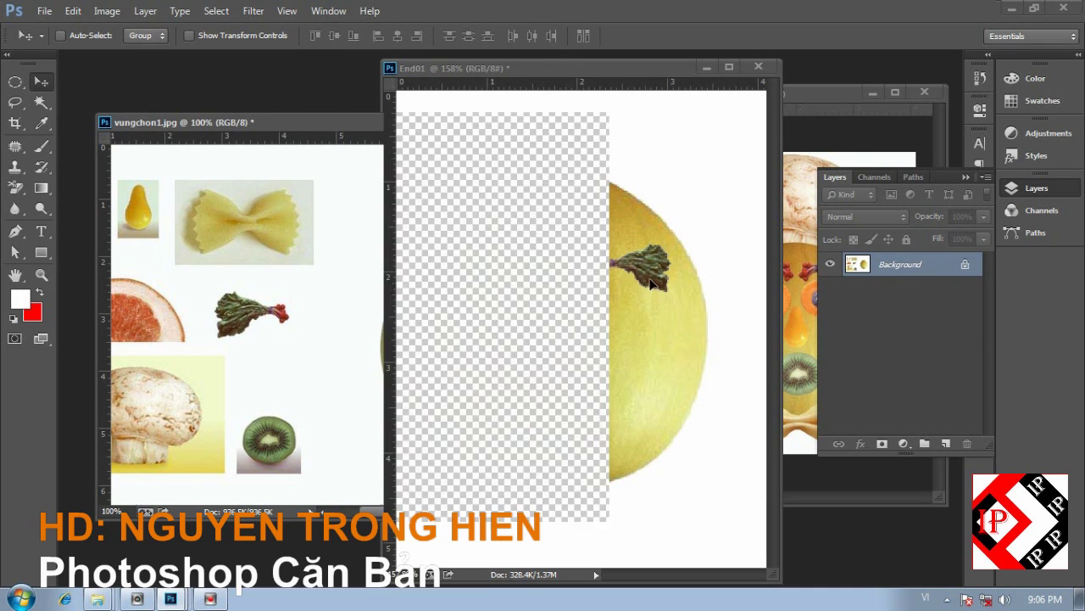
left_click_drag(588, 306, 560, 325)
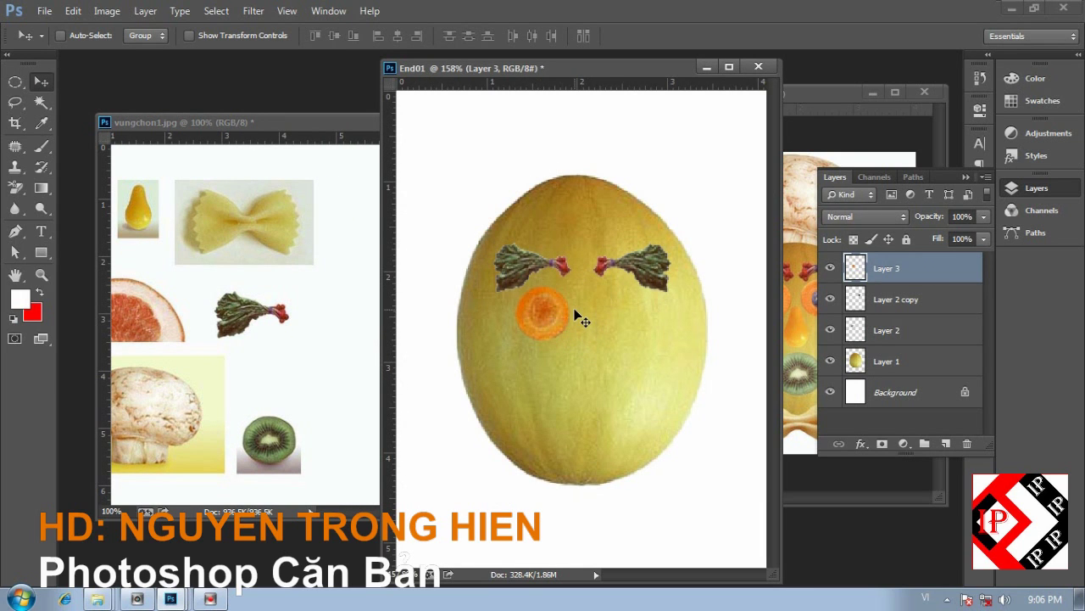
key("ctrl+t")
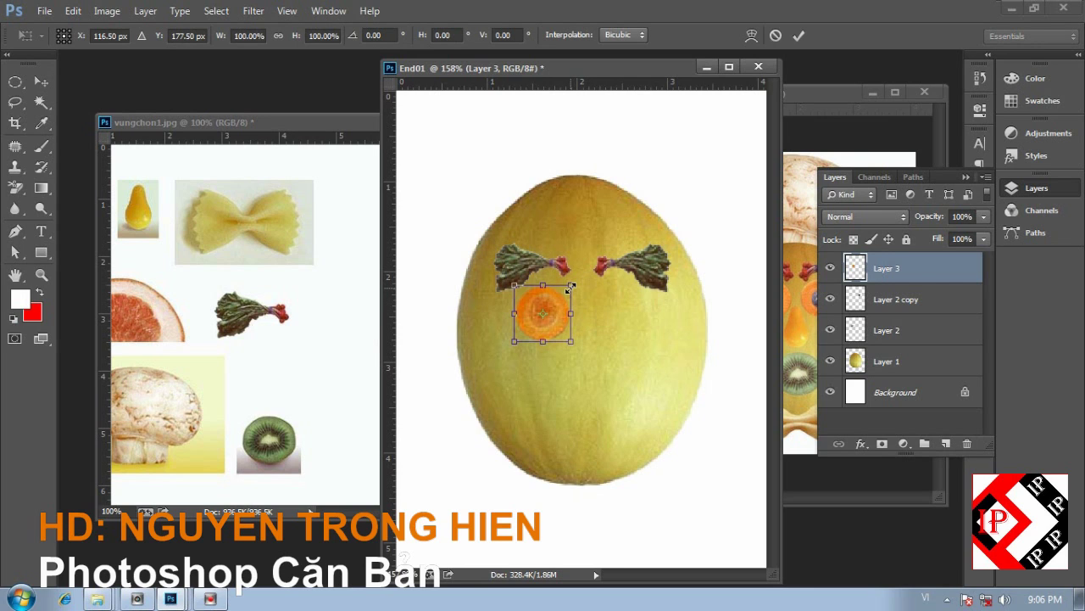
key("alt+shift")
key("Return")
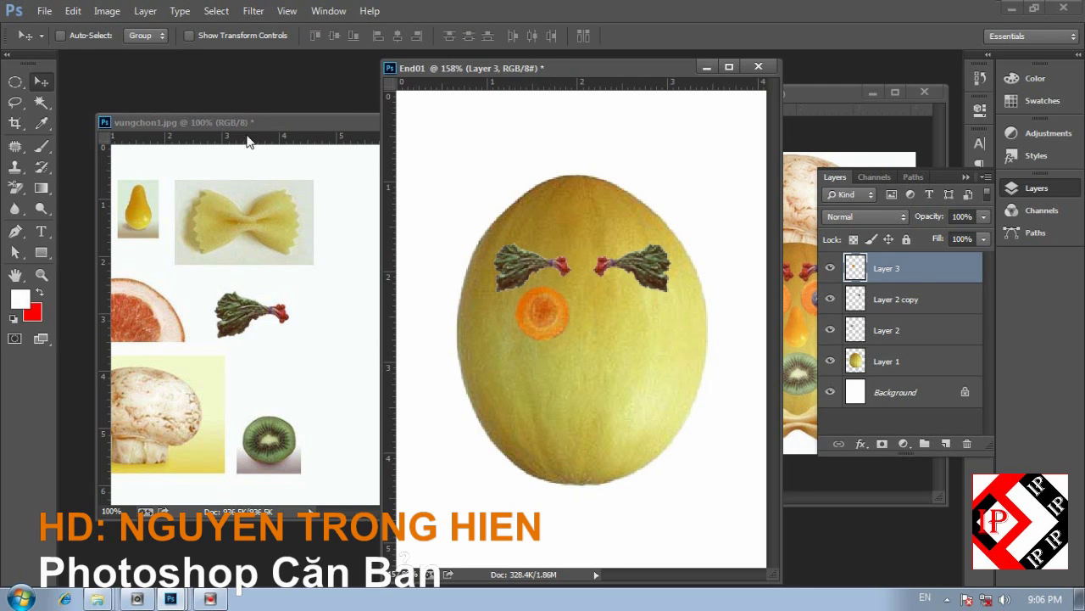
Step: Bring vungchon1.jpg forward and move the circular selection outline from the carrot slice onto the blueberry with the Elliptical Marquee tool
left_click(235, 158)
key("ctrl+minus")
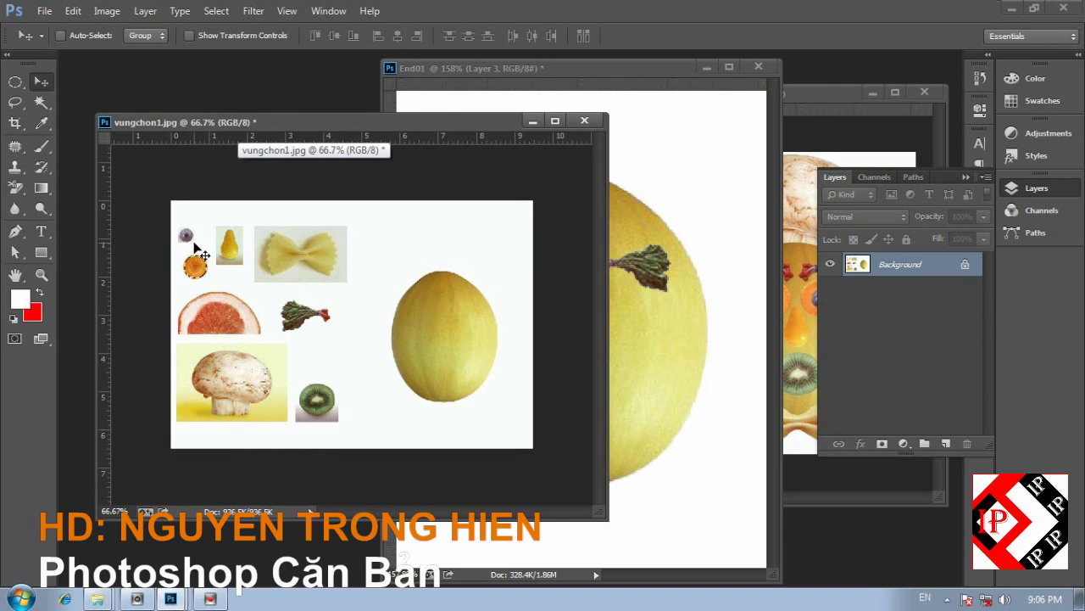
key("ctrl+plus")
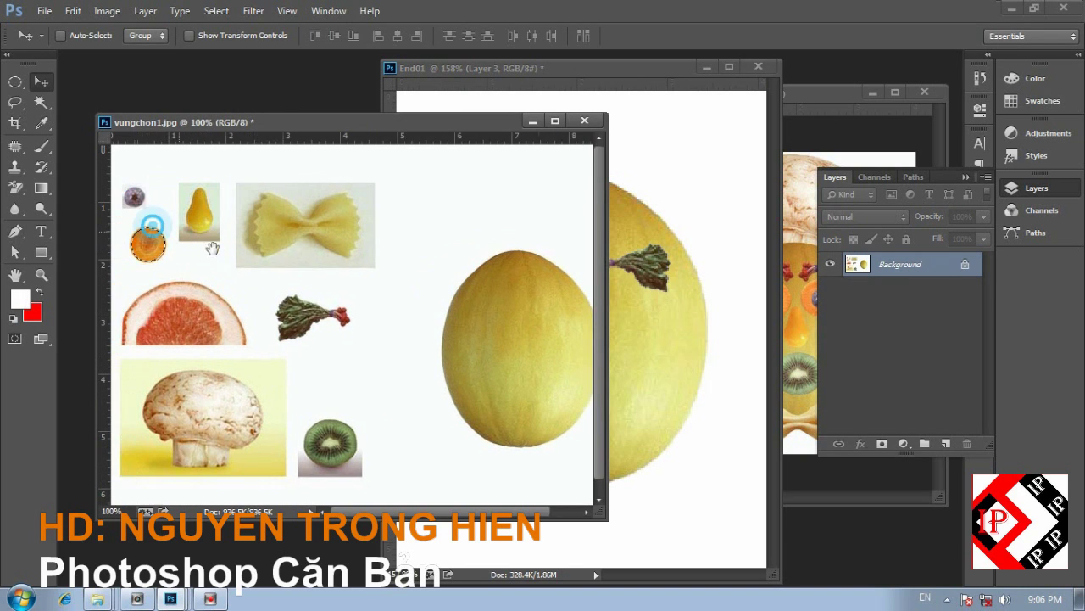
left_click_drag(162, 230, 194, 236)
key("m")
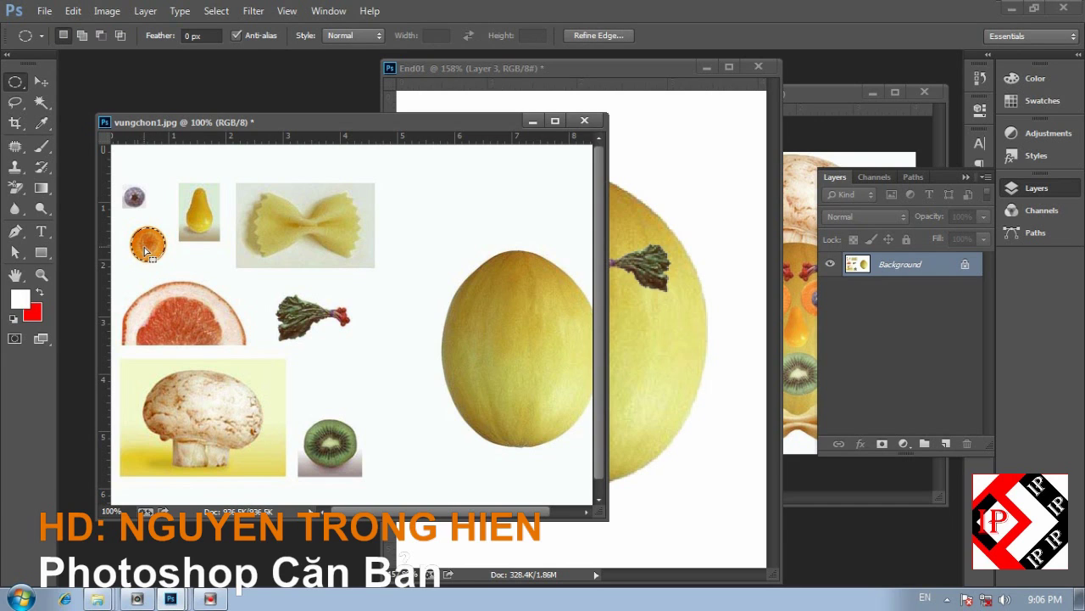
left_click_drag(146, 248, 148, 251)
right_click(15, 82)
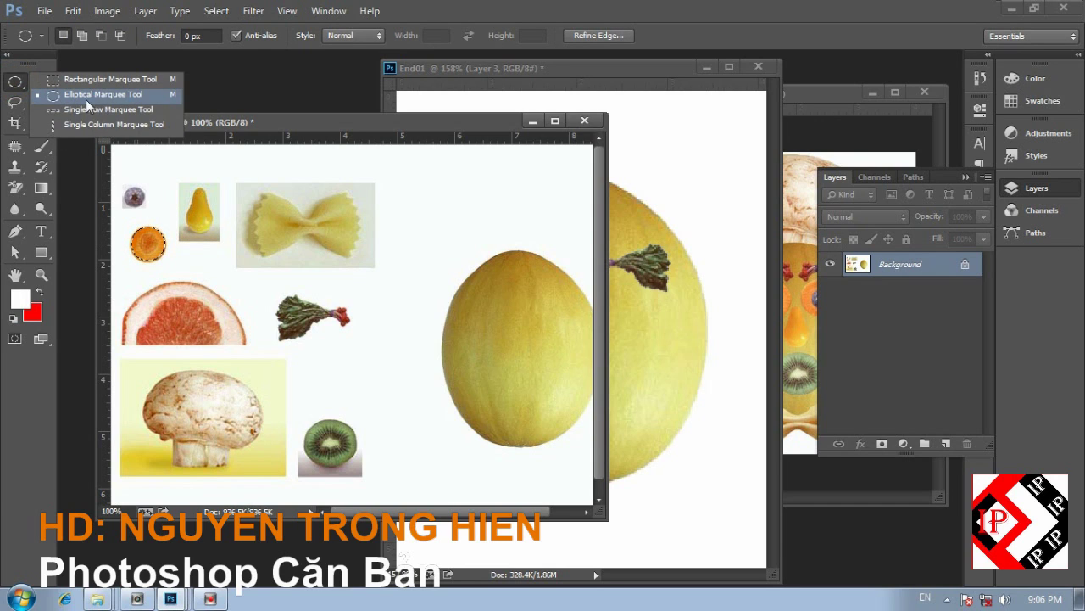
left_click(231, 122)
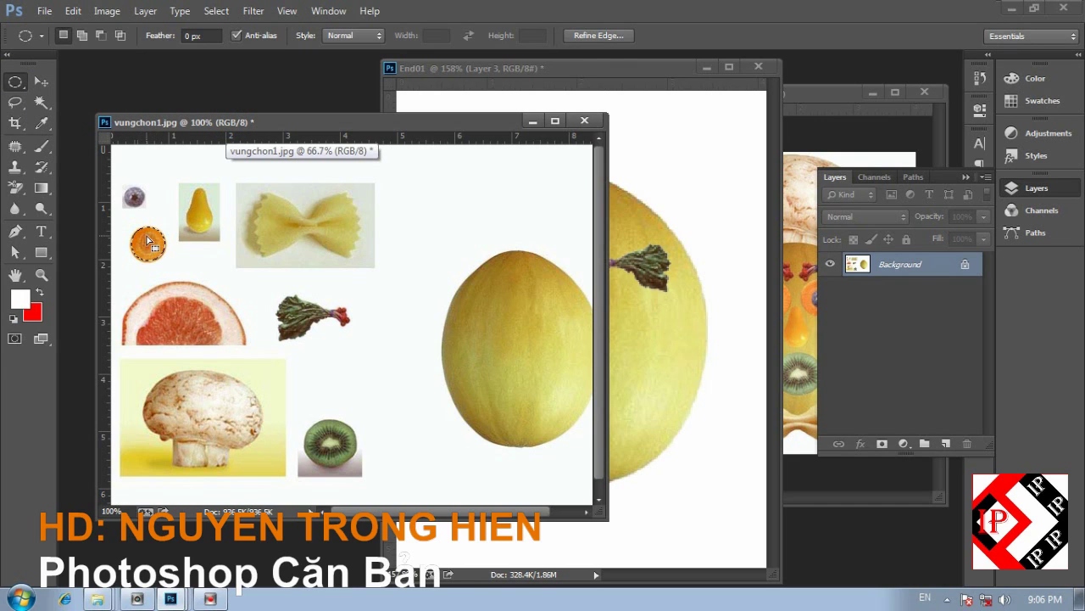
left_click_drag(151, 242, 137, 207)
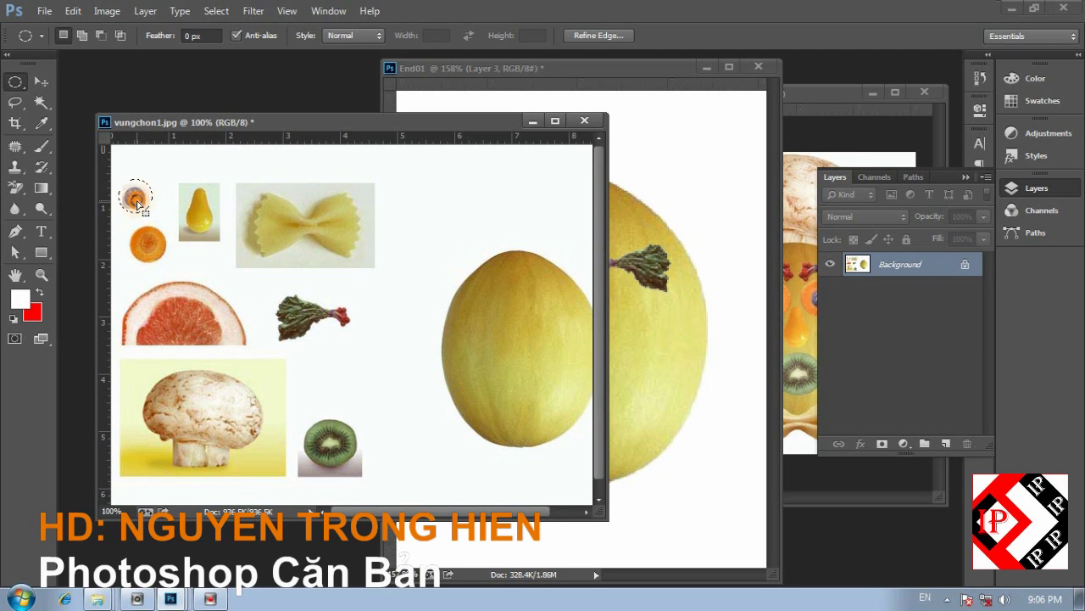
Step: Scale the circular selection around the blueberry to about 58% with Transform Selection so it fits the berry's outline
right_click(137, 207)
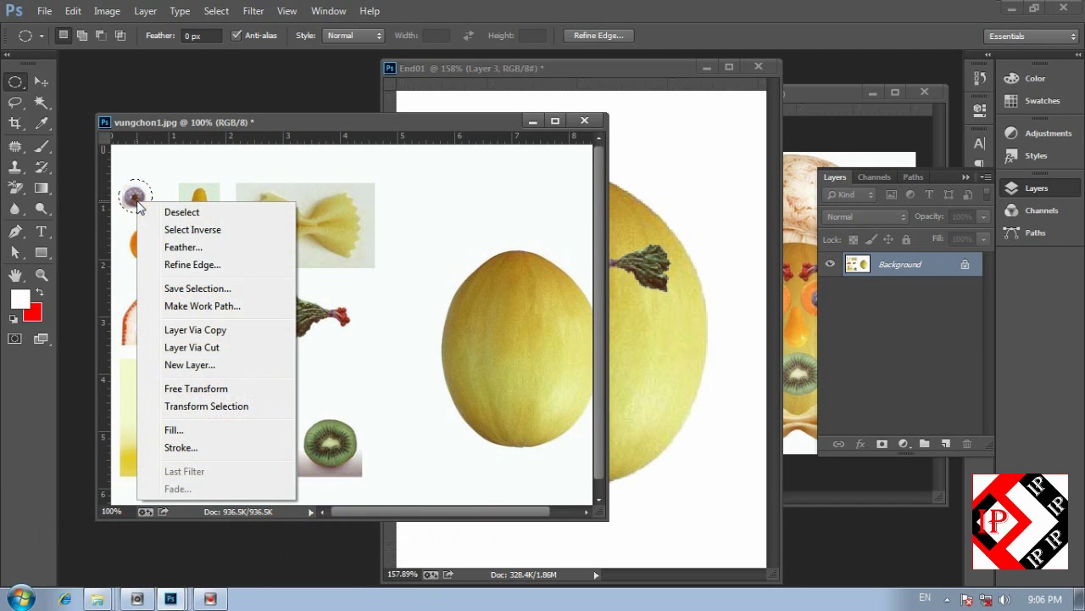
left_click(209, 406)
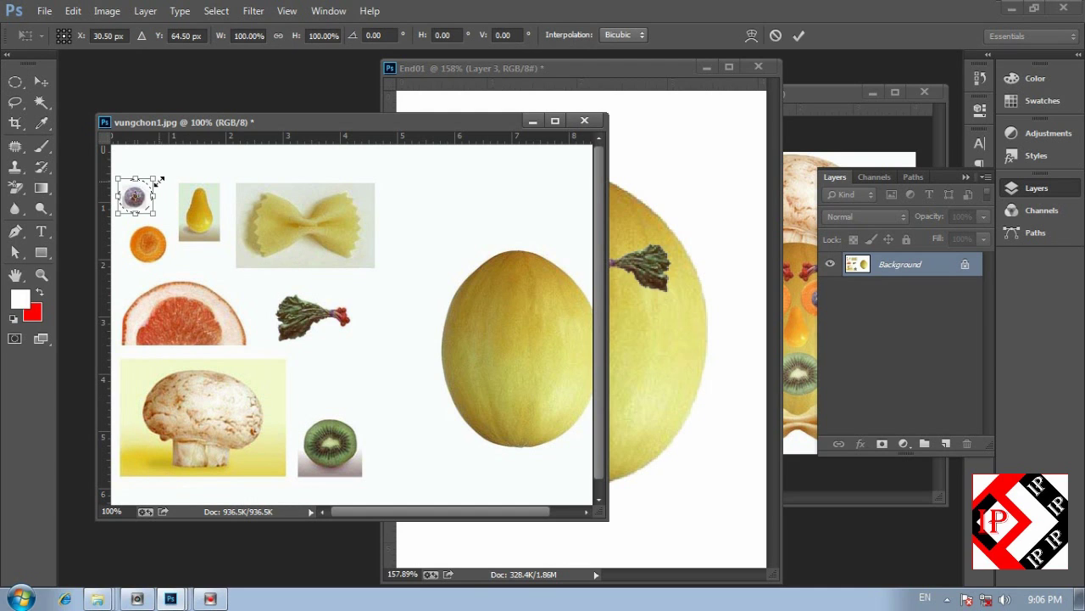
left_click_drag(155, 179, 148, 185)
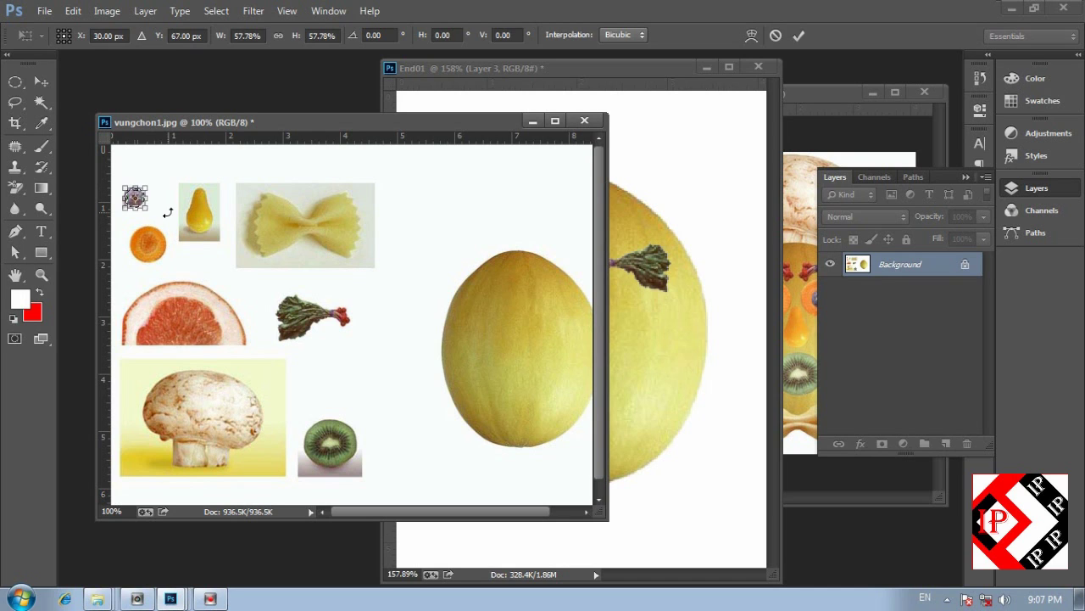
key("Return")
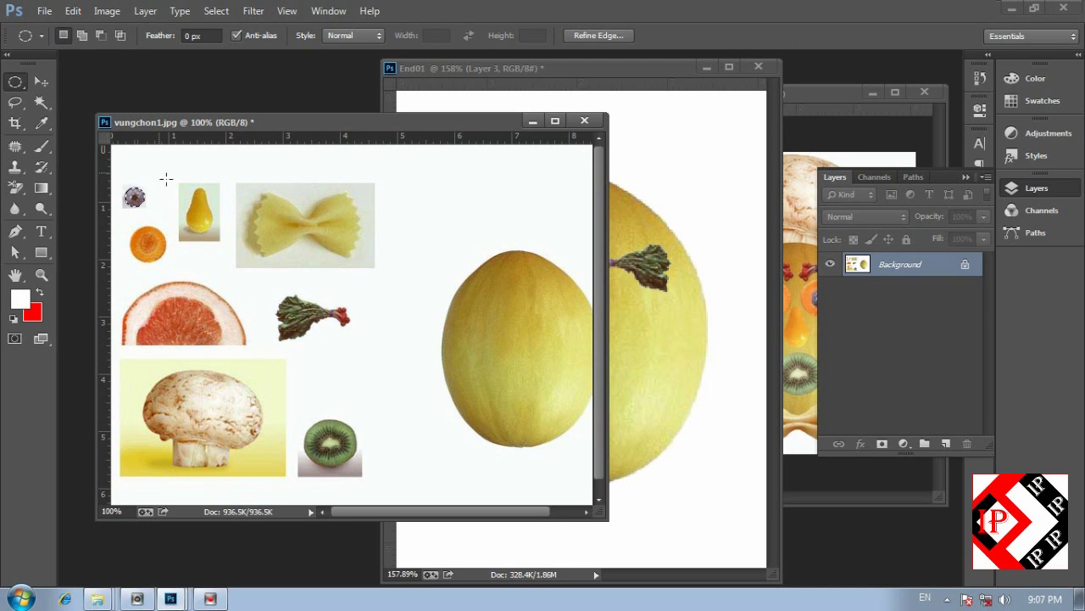
Step: Feather the circular selection around the blueberry by 0.5 pixels
left_click(153, 12)
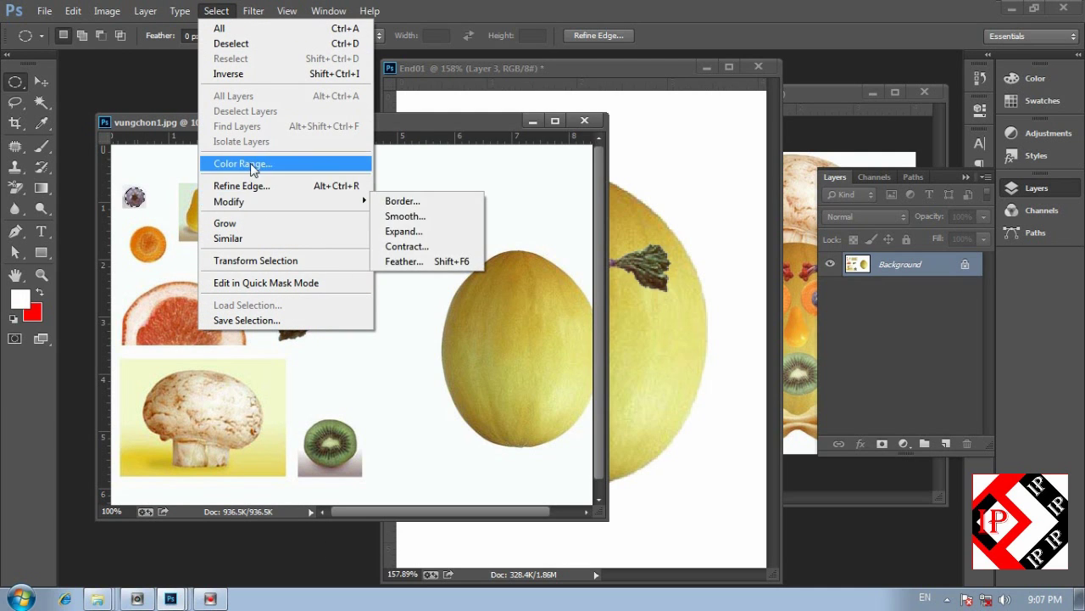
left_click(428, 263)
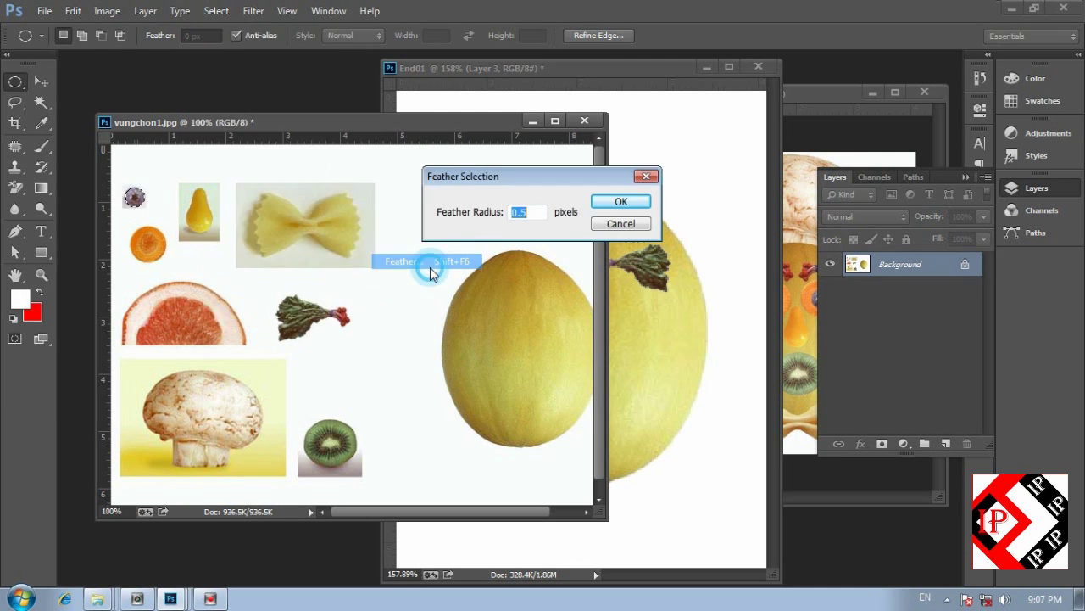
key("Return")
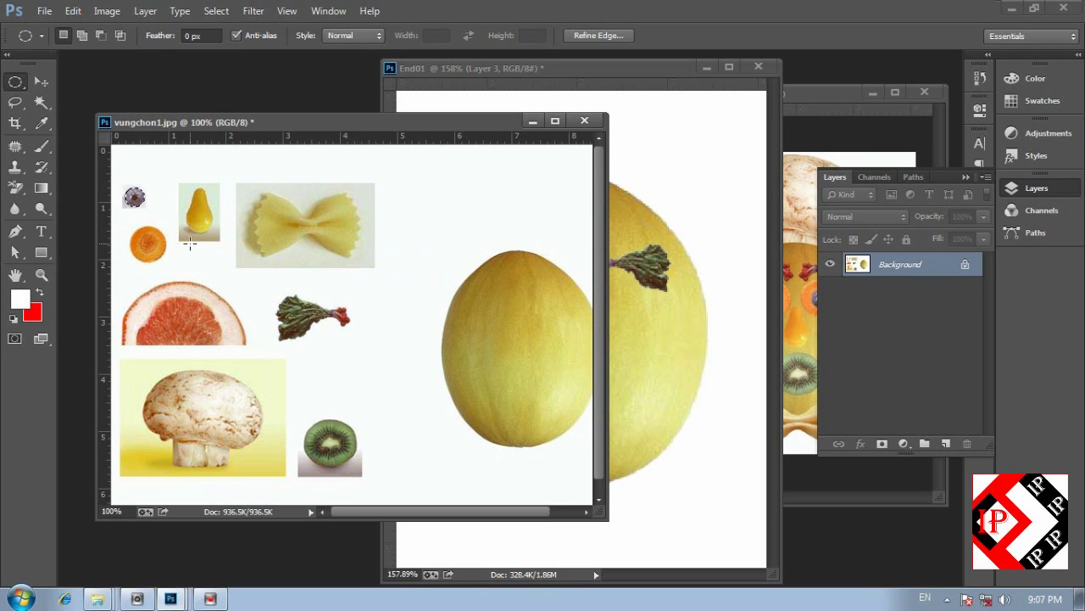
Step: Copy the selected blueberry into the End01 document beside the carrot slice, and toggle Layer 4 and Layer 3 to identify both pieces
key("v")
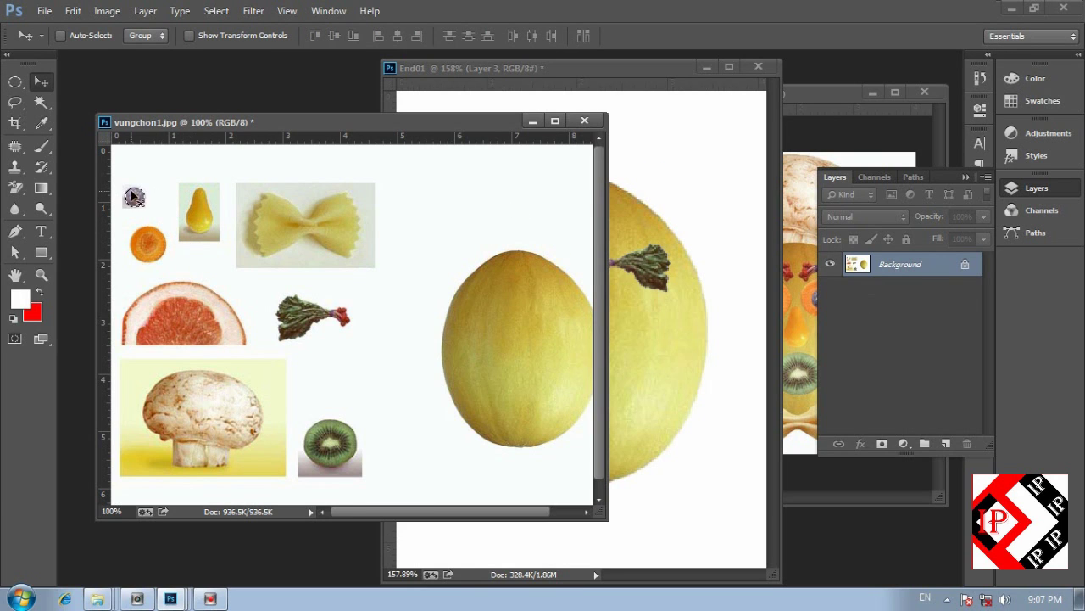
left_click_drag(134, 197, 238, 161)
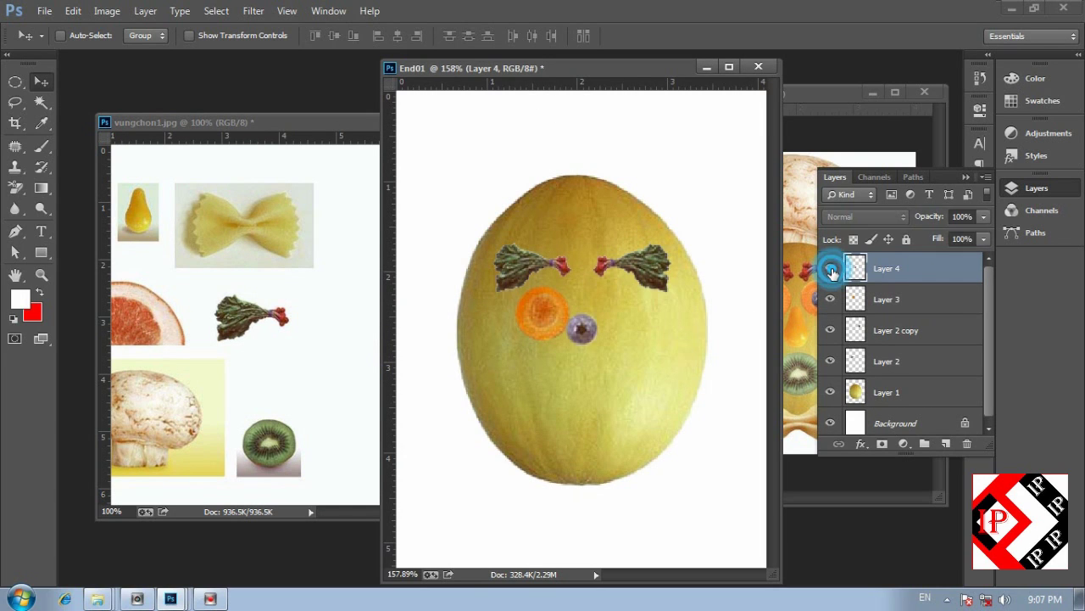
left_click(830, 268)
left_click(830, 268)
left_click(829, 298)
left_click(829, 298)
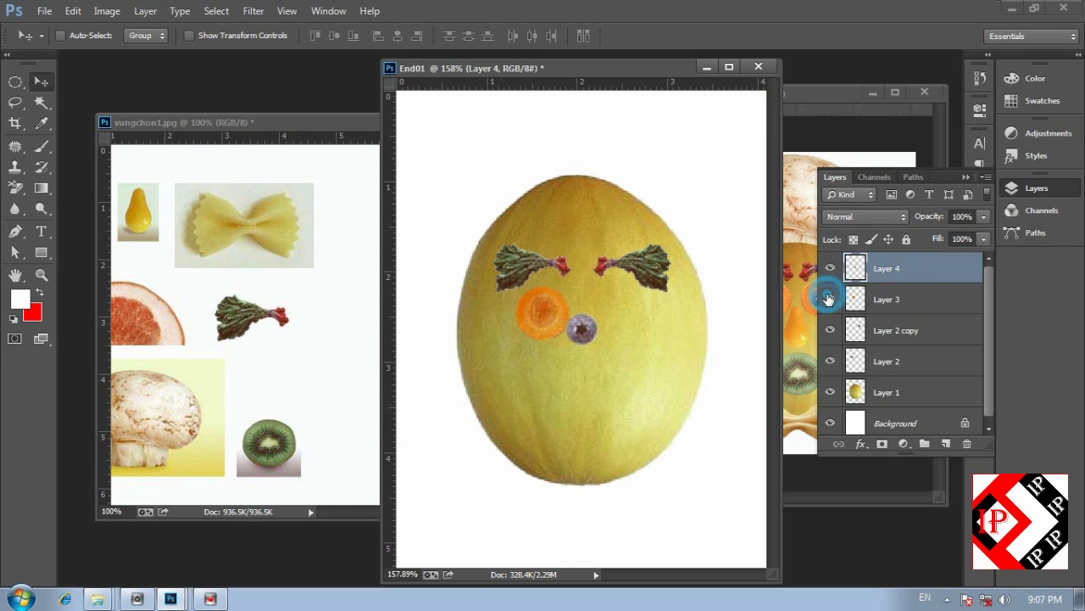
Step: Align the blueberry and carrot slice layers on their vertical and horizontal centres, and place the combined eye beneath the left eyebrow
left_click(921, 297, "ctrl")
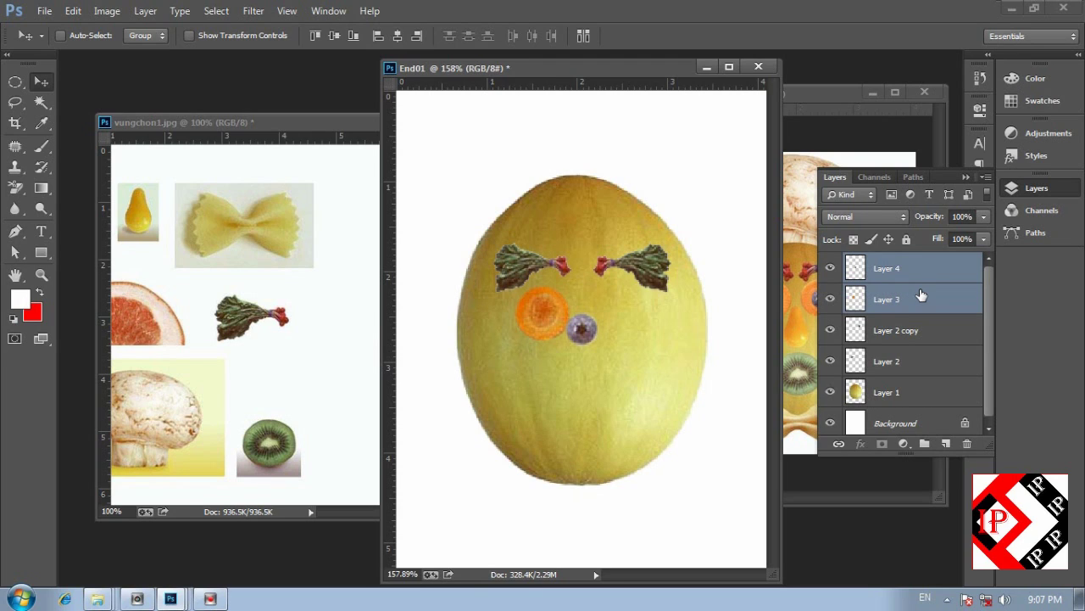
left_click(336, 41)
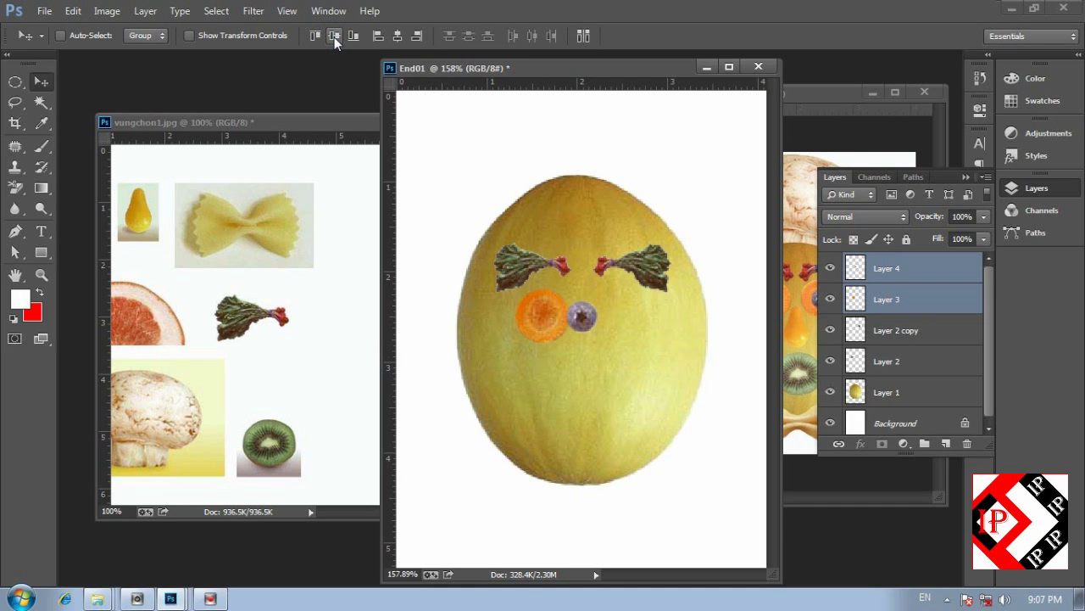
left_click(399, 39)
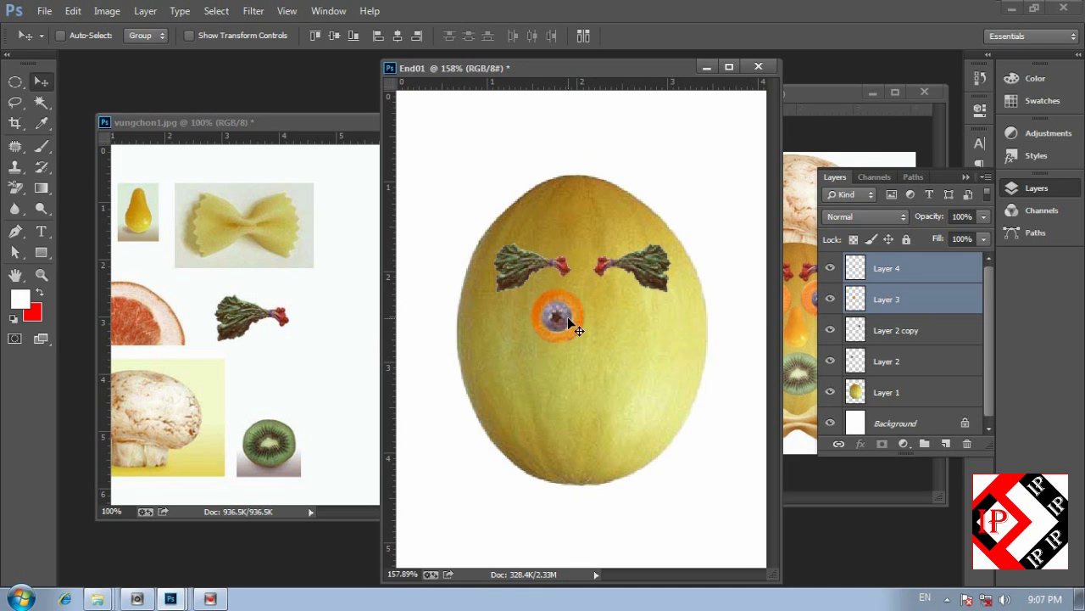
left_click_drag(557, 313, 562, 319)
left_click_drag(579, 159, 551, 317)
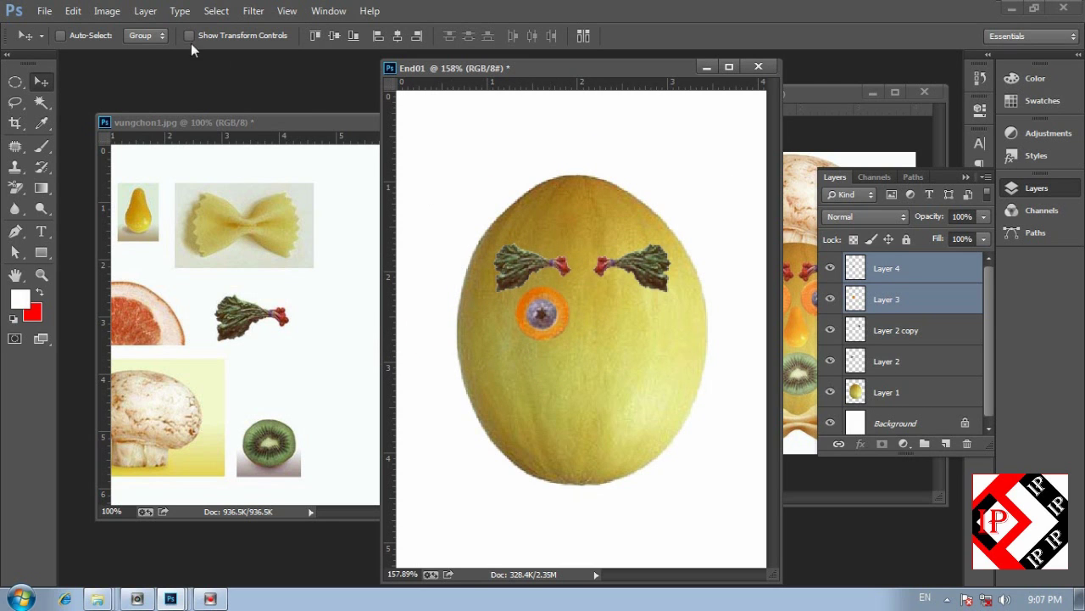
Step: Shrink the carrot-and-blueberry eye with Free Transform and position it close beneath the left eyebrow
left_click(73, 11)
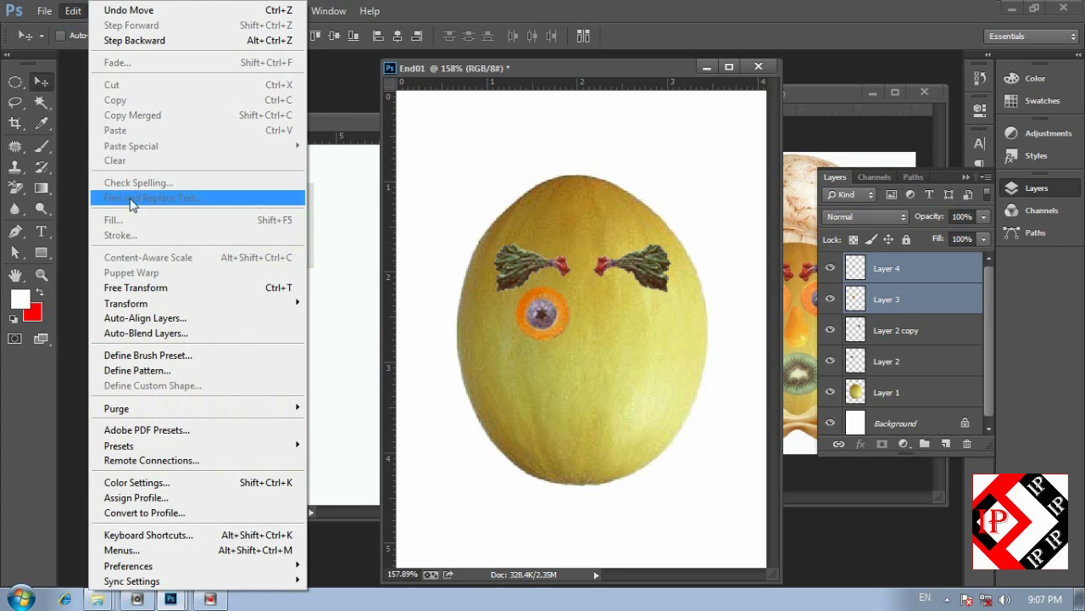
left_click(167, 288)
left_click_drag(582, 293, 548, 303)
key("Return")
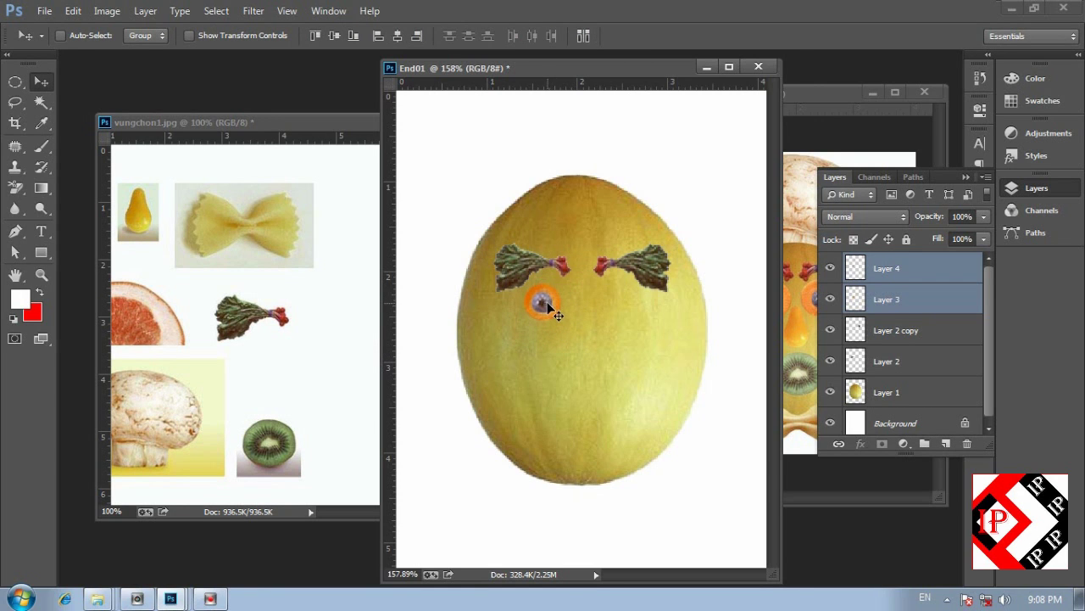
Step: Merge the blueberry and carrot slice layers into one eye layer, and toggle its visibility to check it
right_click(914, 308)
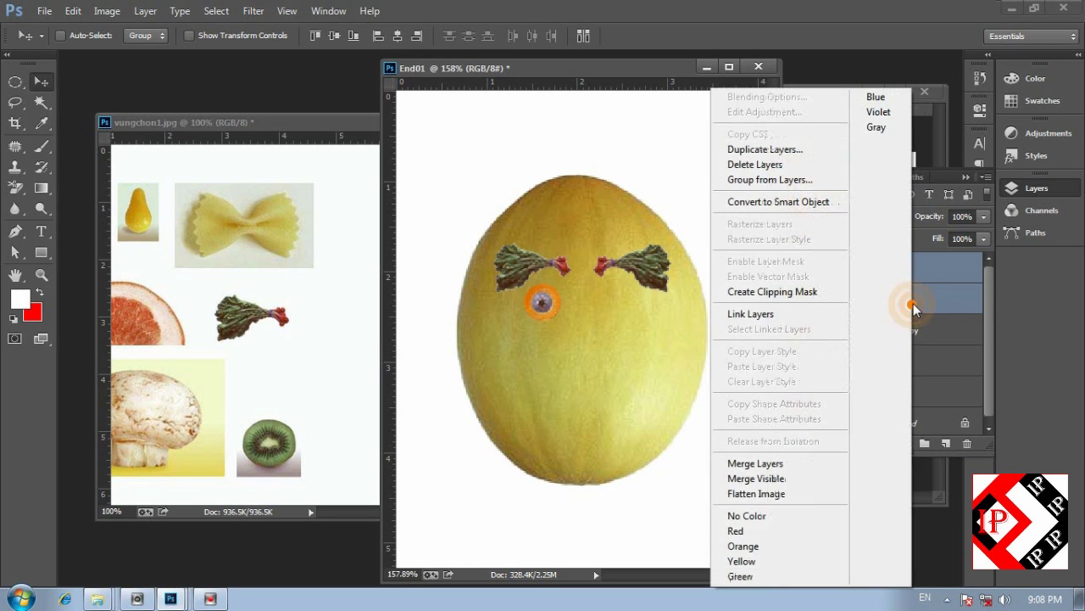
left_click(787, 465)
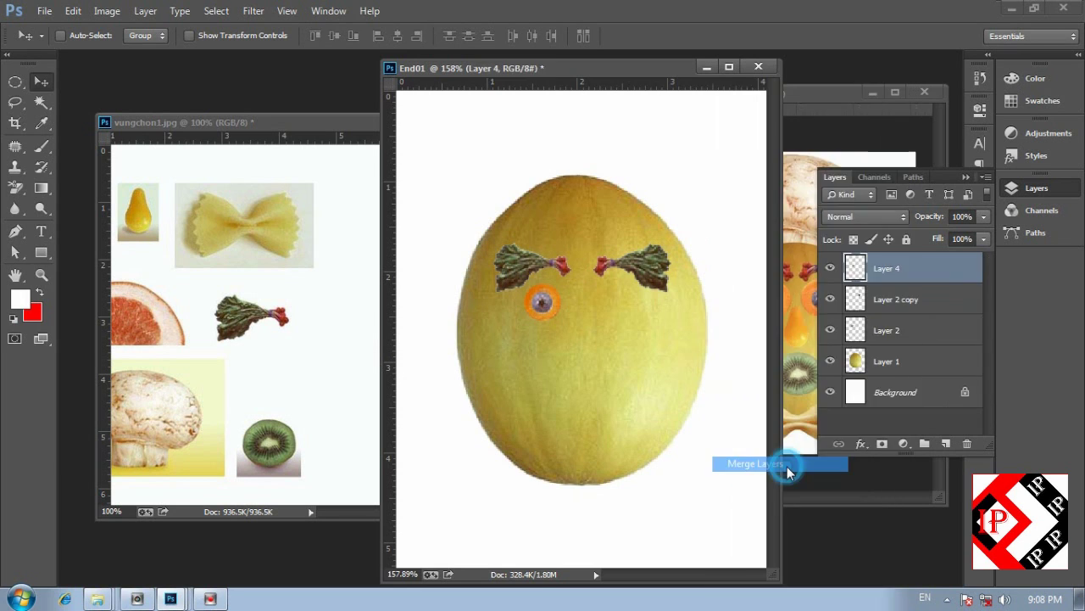
left_click(831, 269)
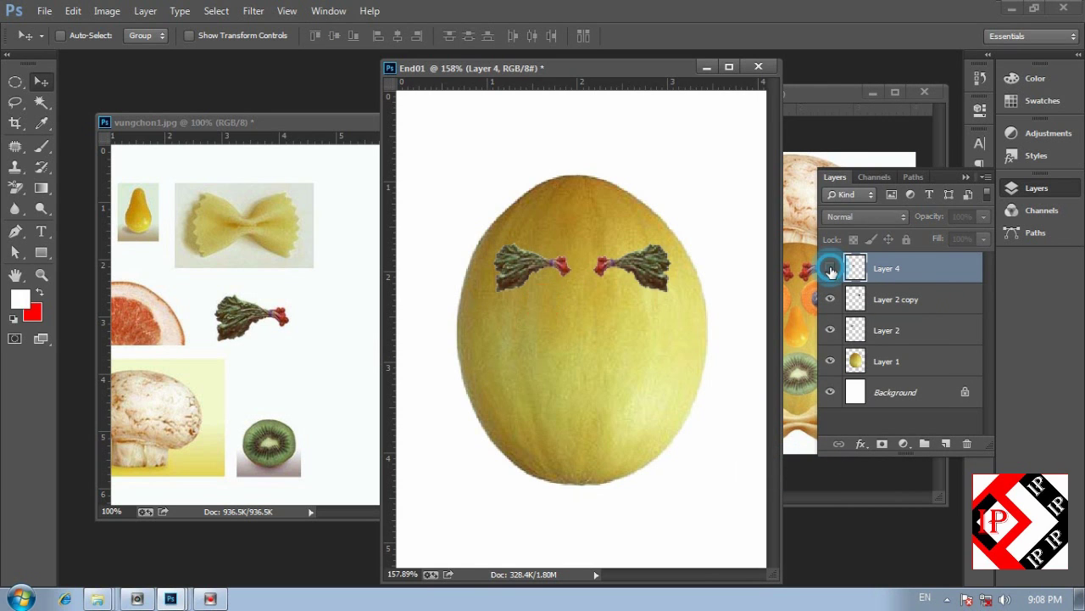
left_click(831, 270)
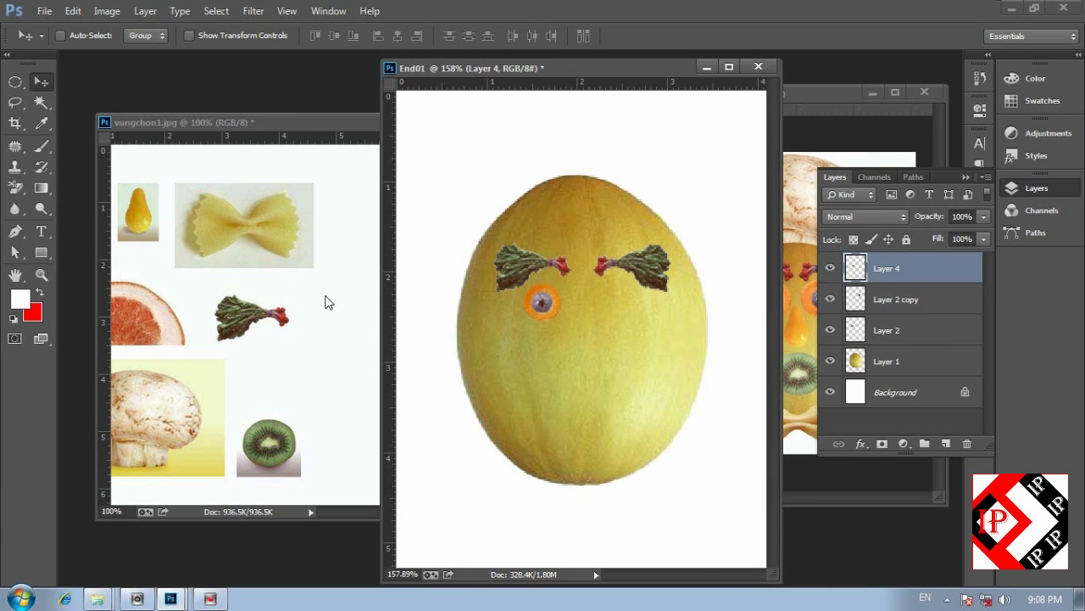
Step: Duplicate the eye layer with Layer Via Copy and place the copy beneath the right eyebrow
left_click(144, 11)
mouse_move(169, 29)
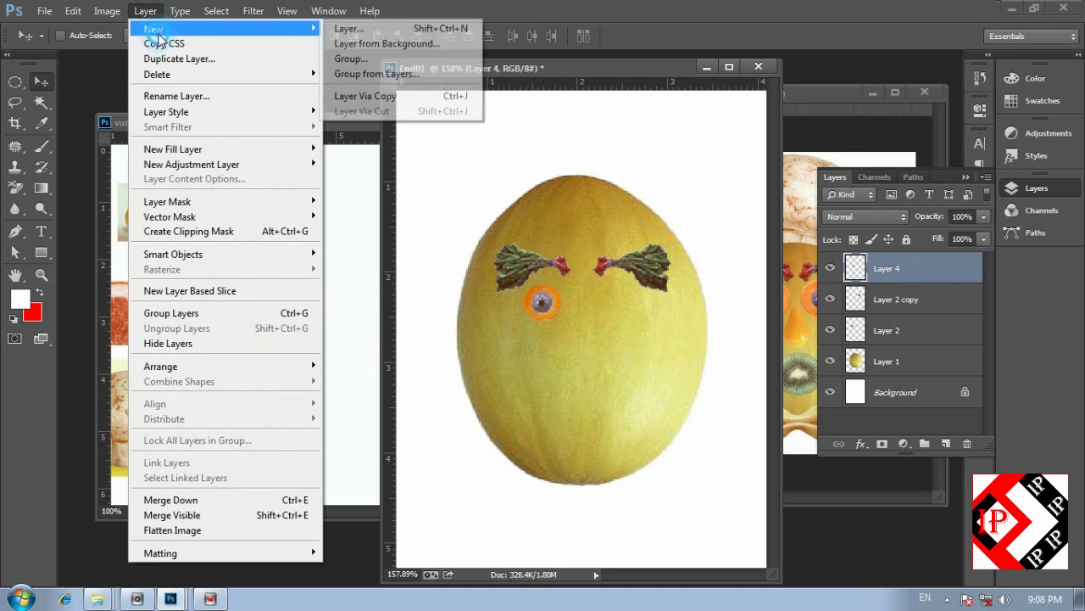
left_click(382, 103)
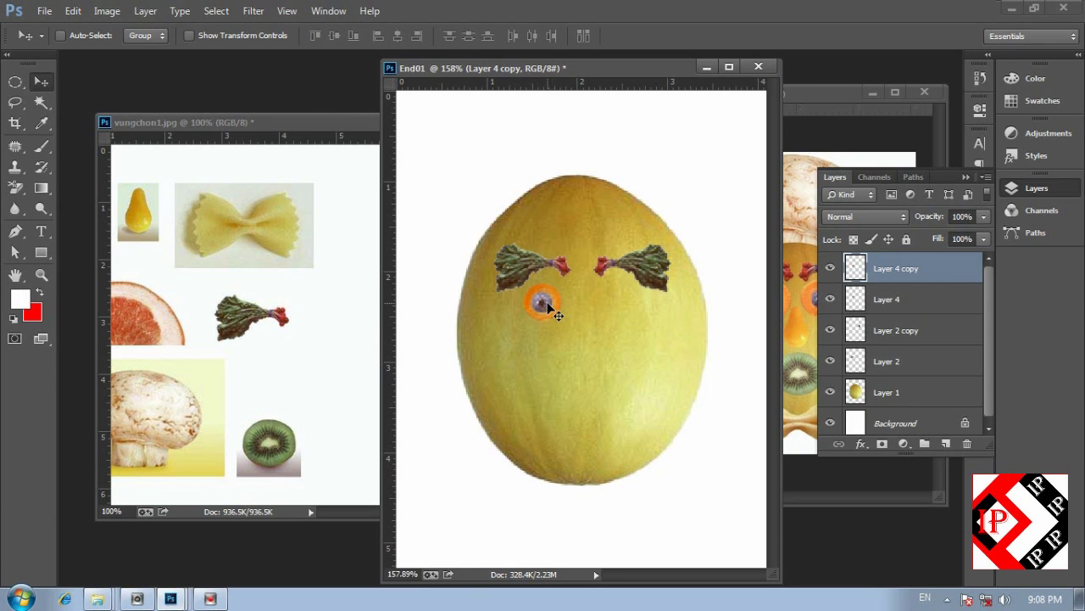
left_click_drag(546, 305, 626, 308)
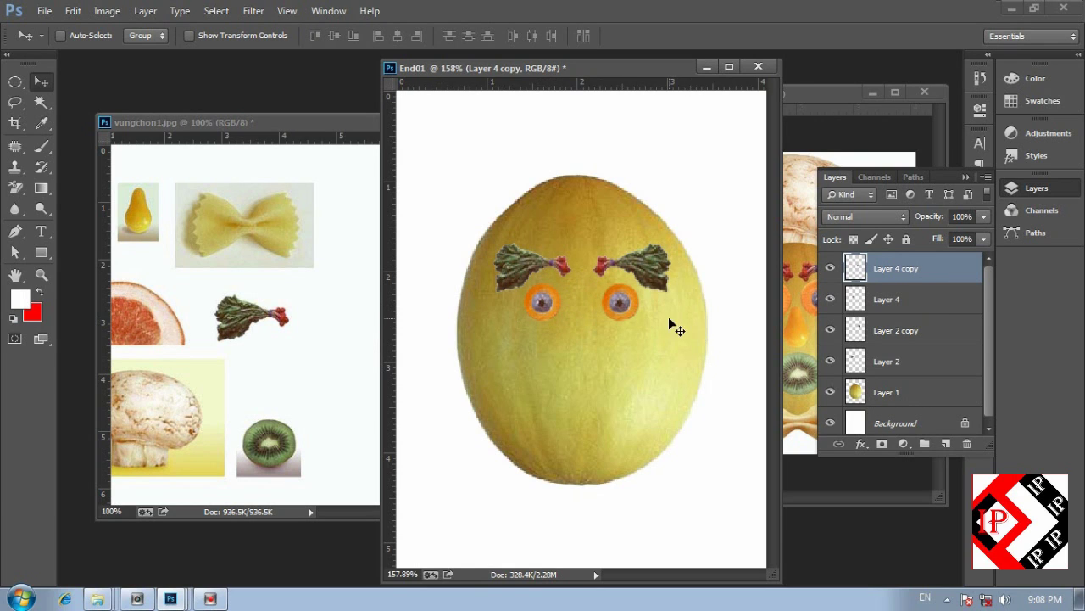
Step: Check the nose in End01.jpg, and zoom in on the yellow pear in vungchon1.jpg
left_click(268, 322)
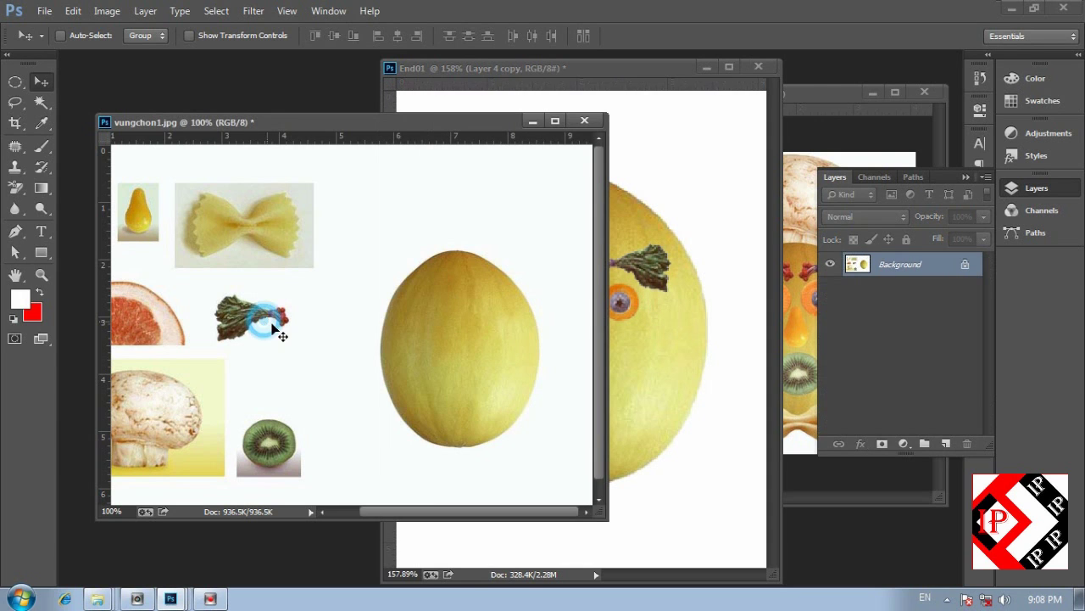
key("ctrl+minus")
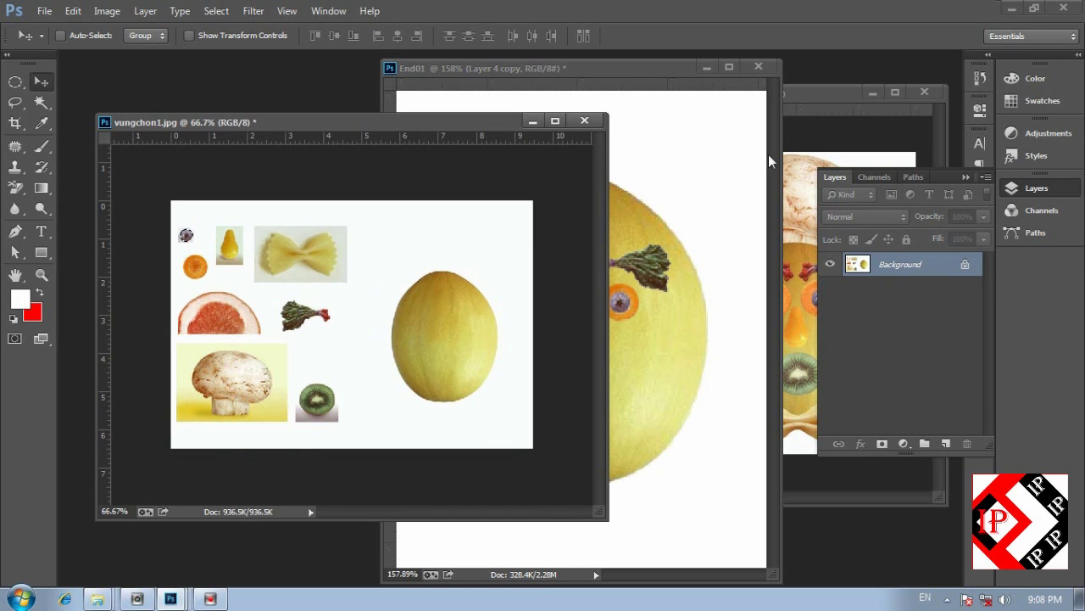
left_click(799, 103)
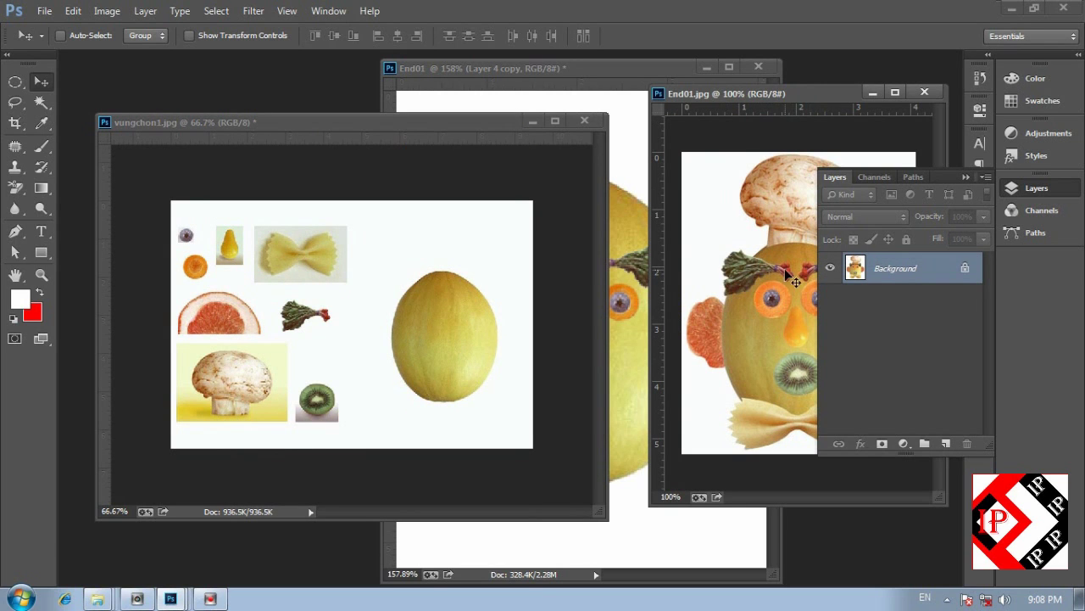
left_click(301, 307)
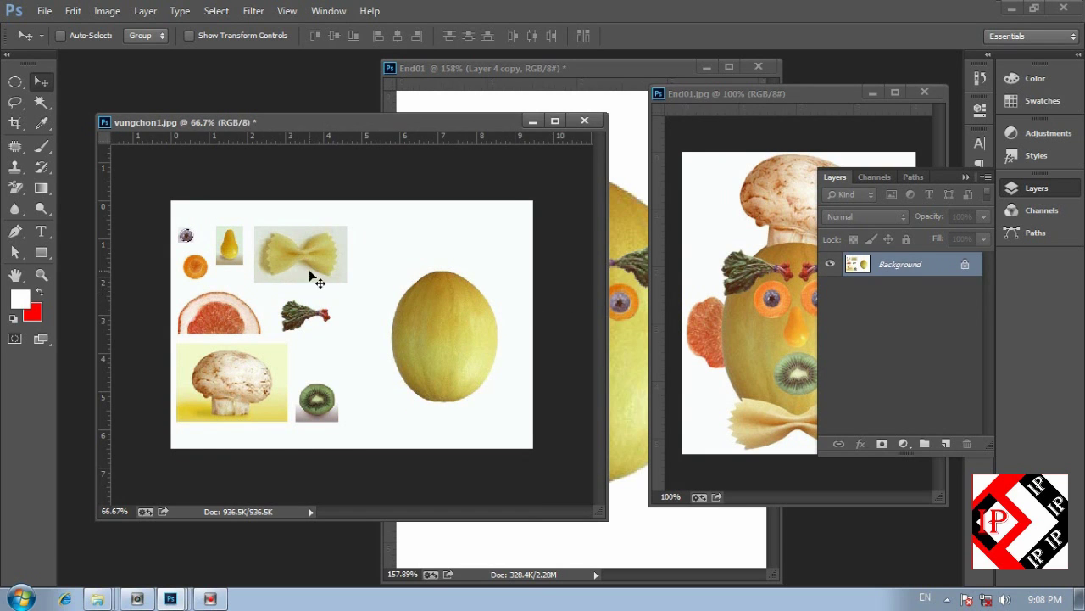
left_click(314, 278)
left_click(519, 234)
key("z")
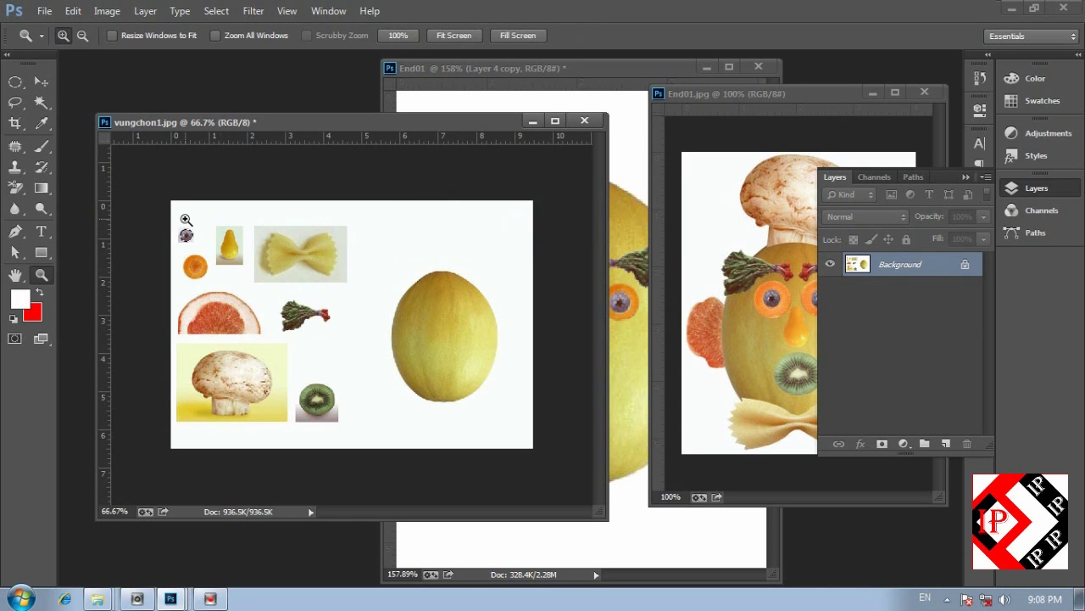
left_click_drag(186, 219, 283, 274)
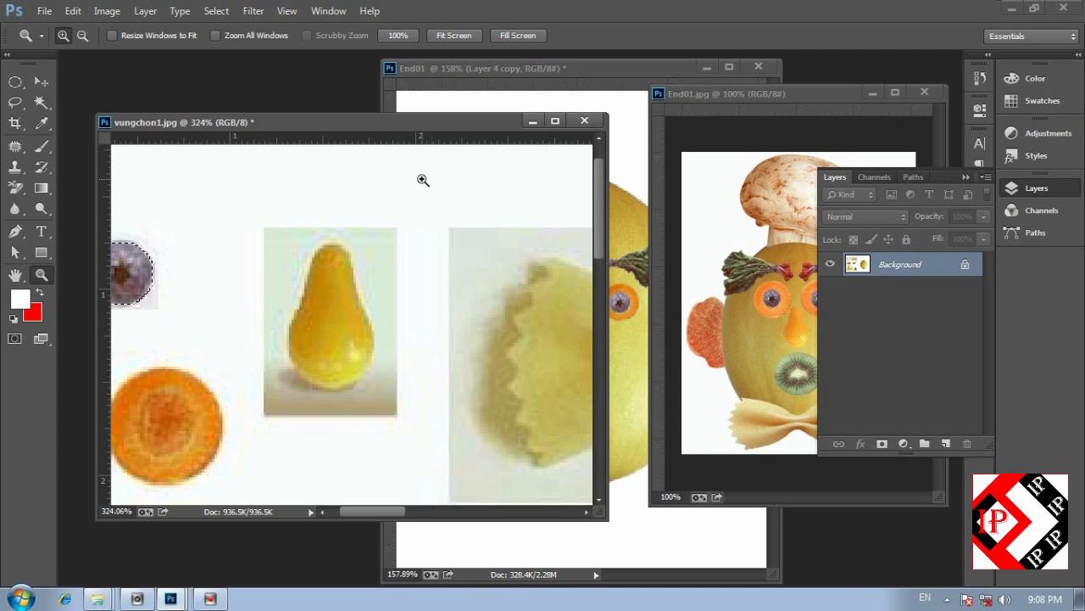
Step: Deselect the blueberry and trace a closed Pen tool path around the yellow pear in vungchon1.jpg, adjusting its lower curve to the outline
left_click(20, 233)
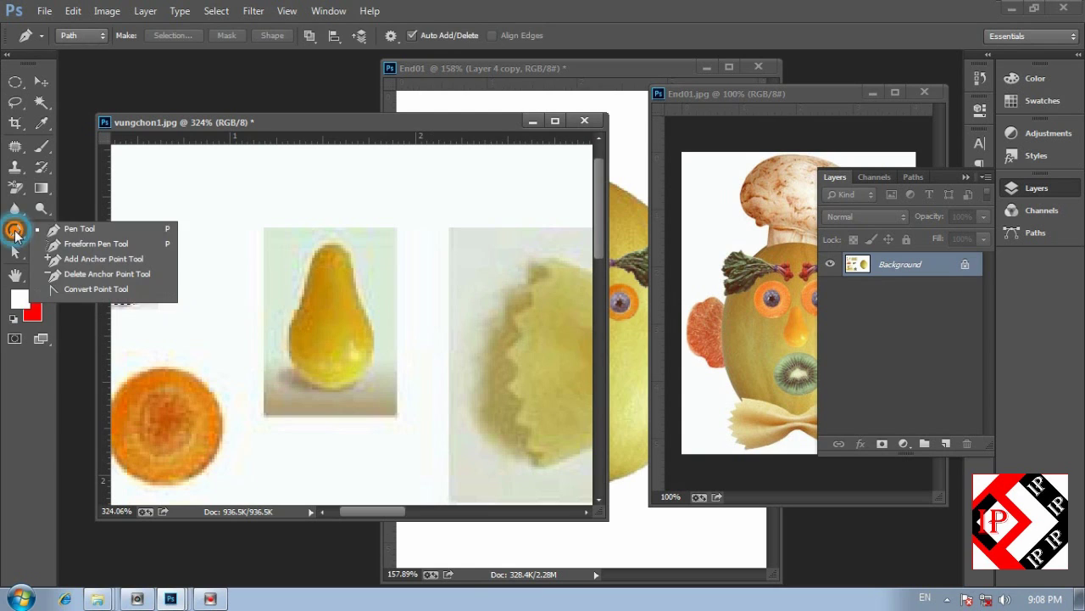
left_click(74, 236)
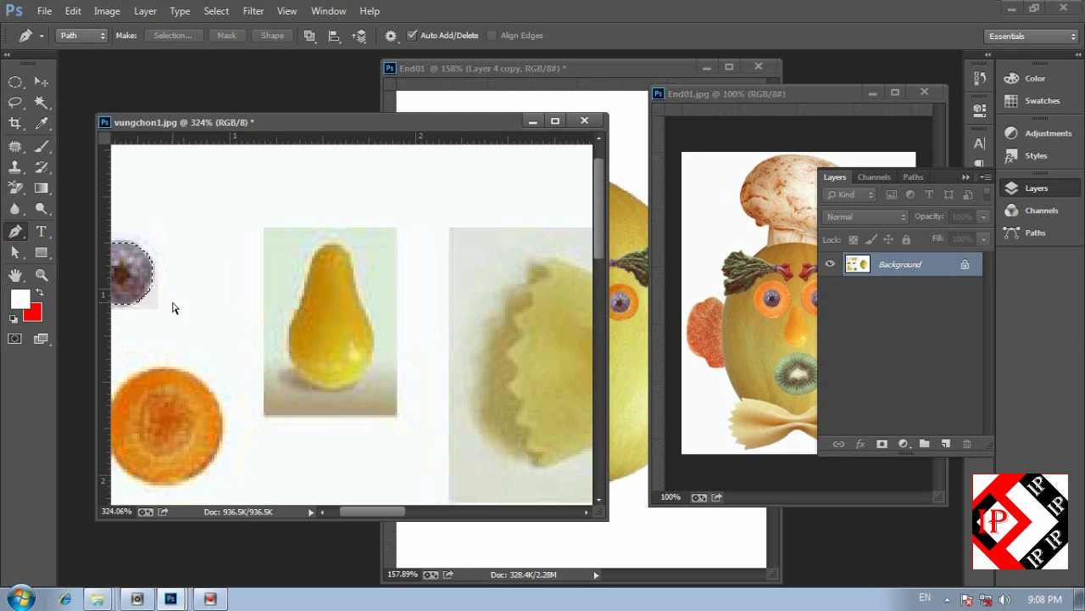
key("ctrl+d")
left_click(292, 319)
left_click(304, 280)
left_click(310, 262)
left_click(317, 245)
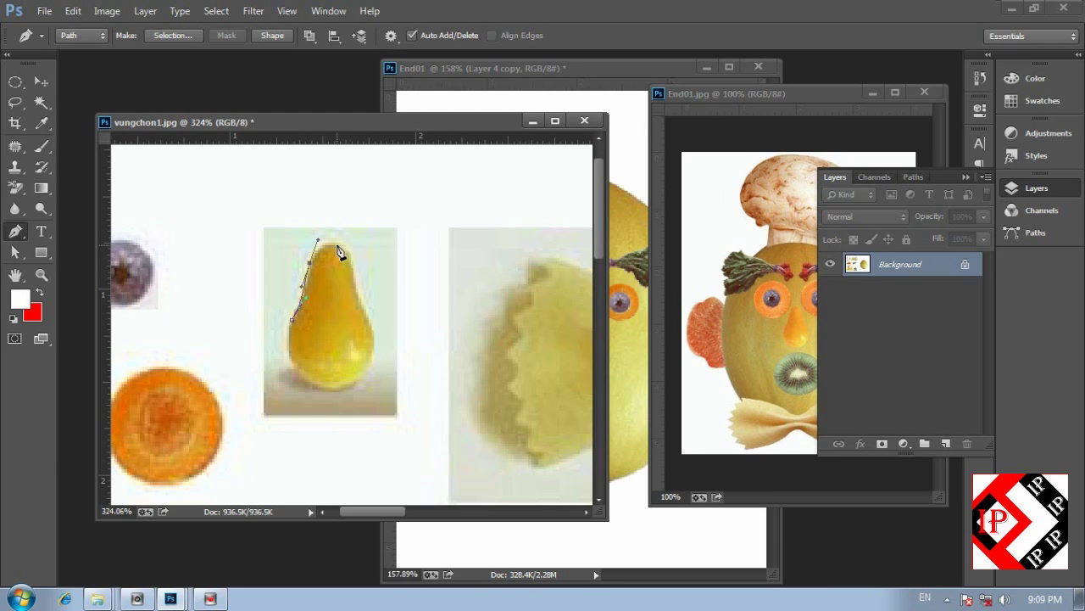
left_click(332, 242)
left_click(338, 245)
left_click(355, 297)
left_click_drag(369, 363, 279, 353)
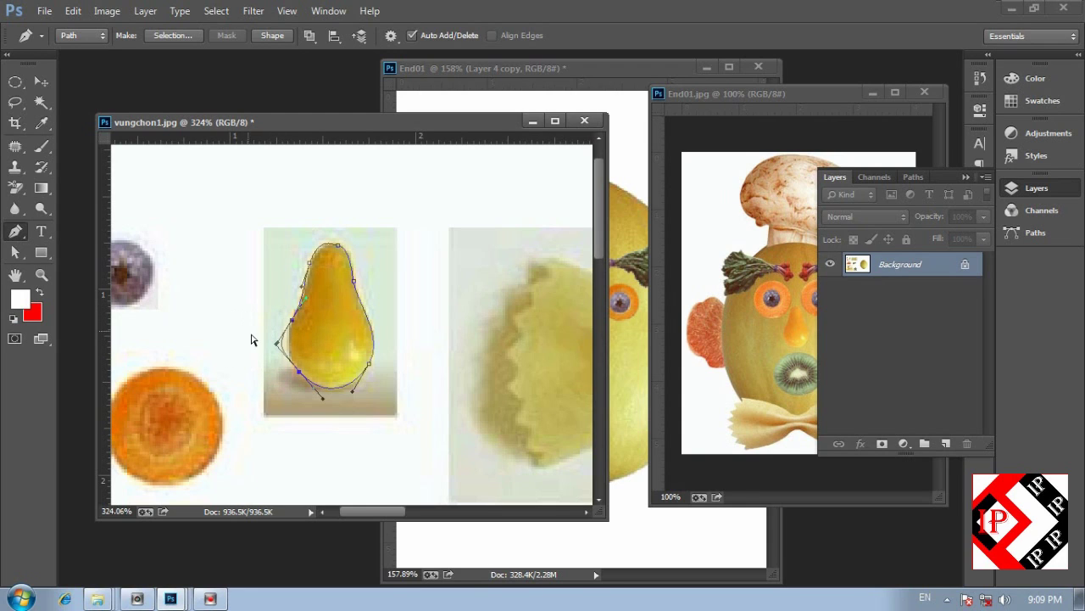
left_click_drag(278, 349, 291, 326)
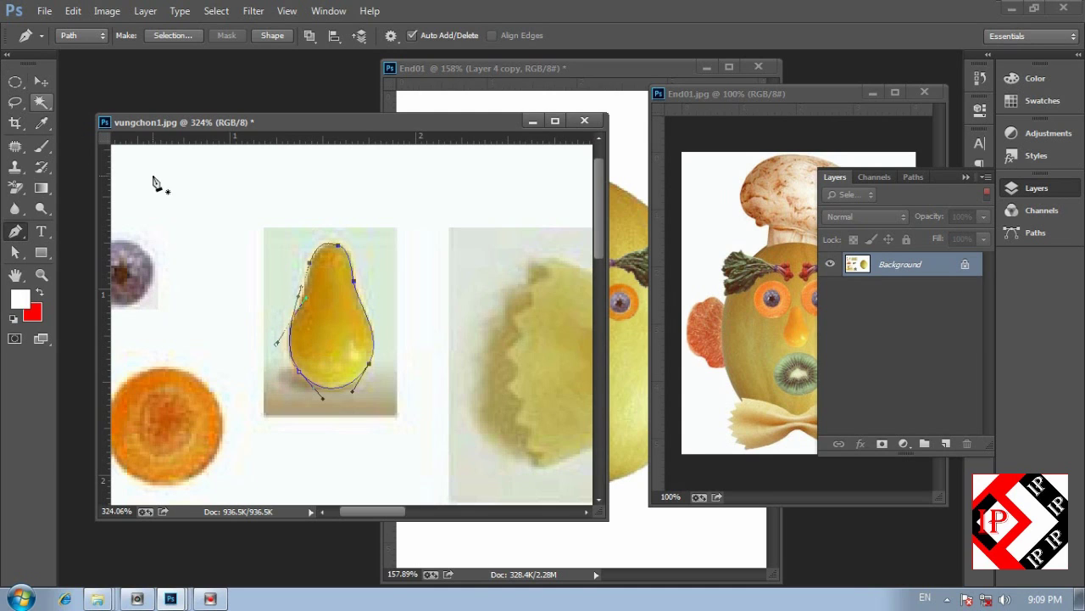
right_click(332, 364)
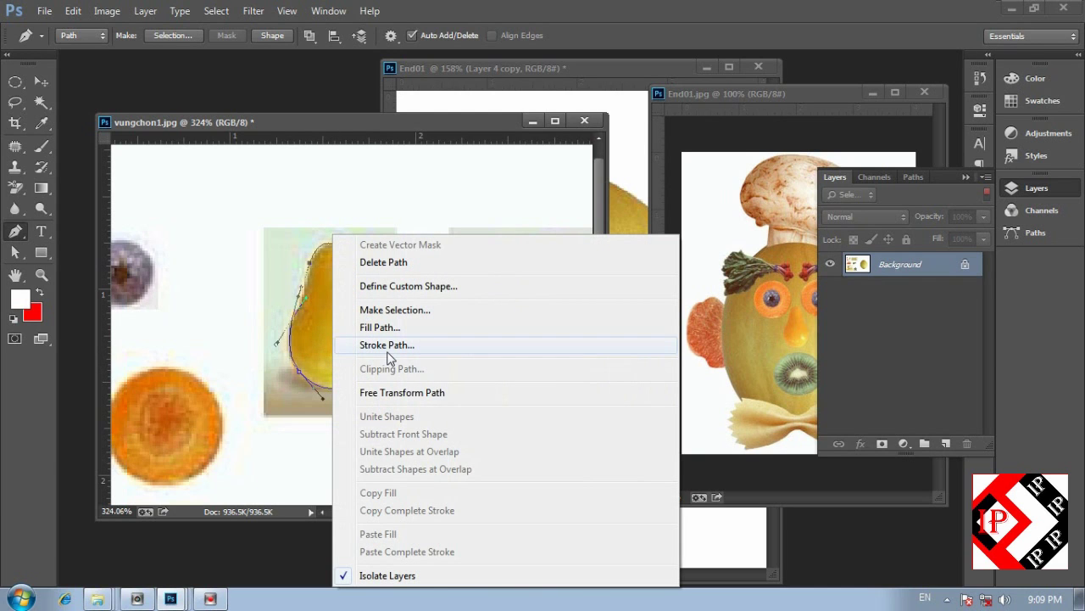
left_click(396, 311)
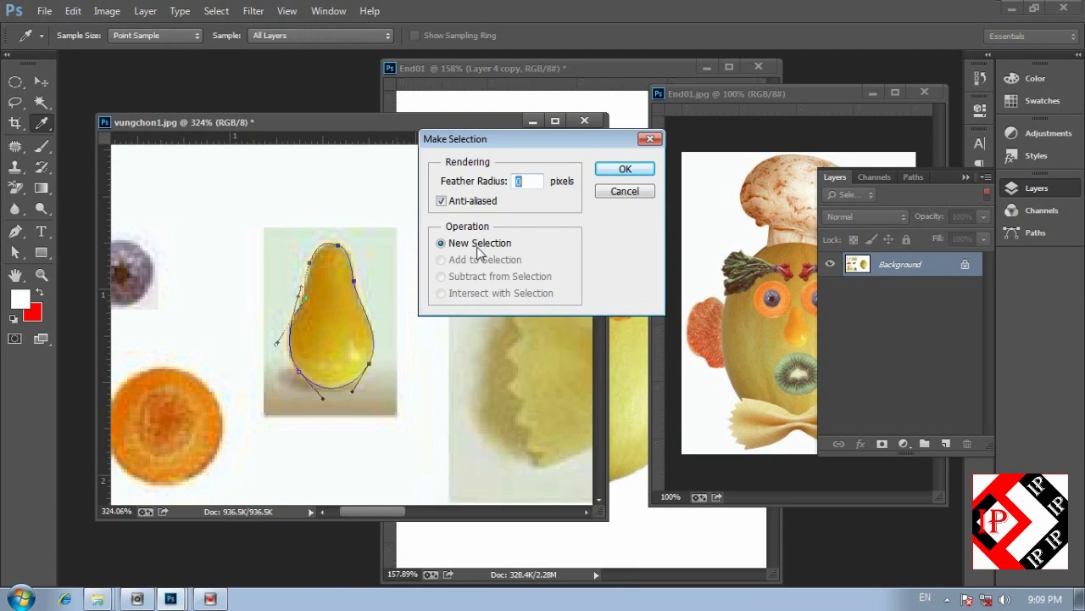
left_click(528, 187)
key("Escape")
left_click(216, 10)
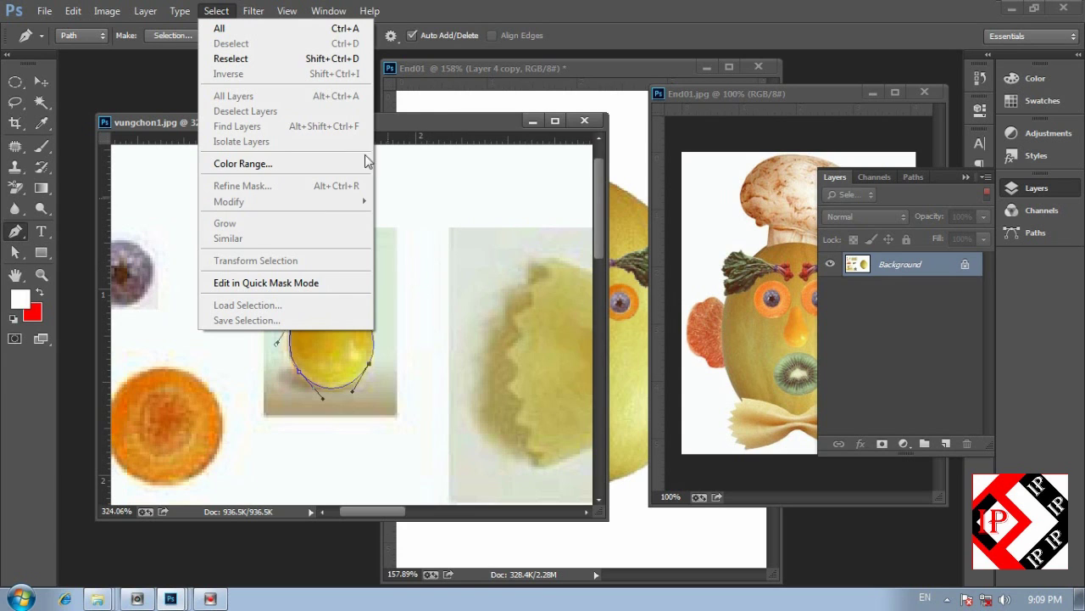
left_click(454, 120)
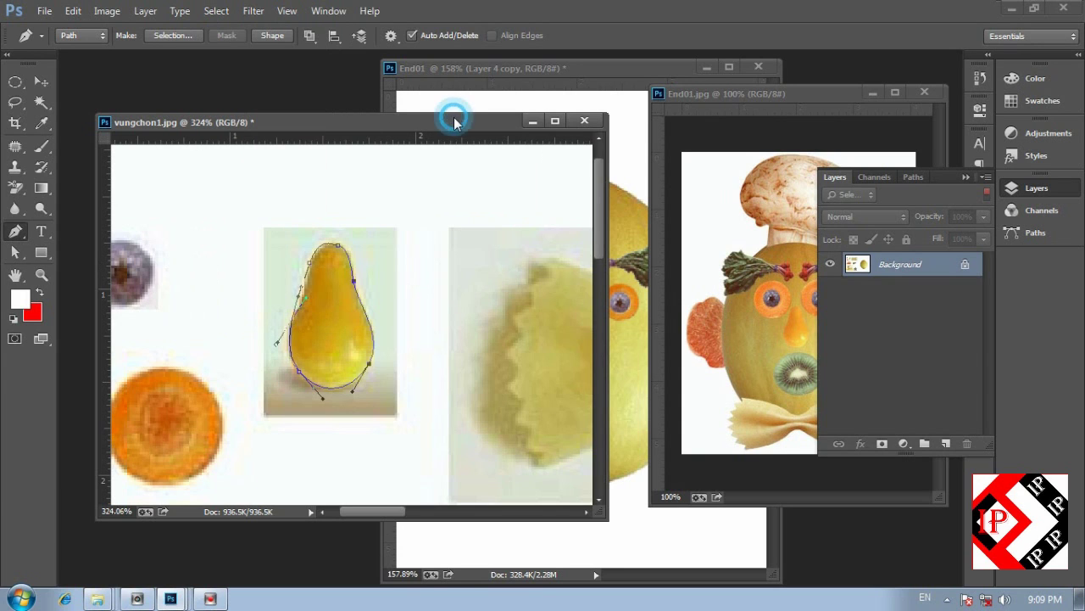
Step: Convert the pear path into a new anti-aliased selection with a feather radius of 0 pixels
right_click(333, 331)
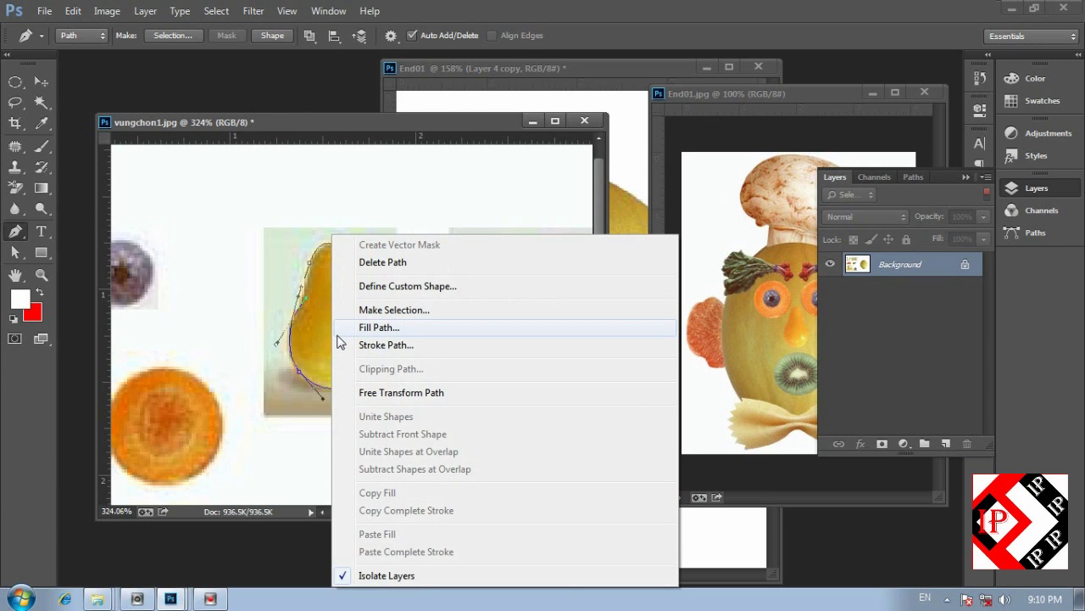
left_click(402, 311)
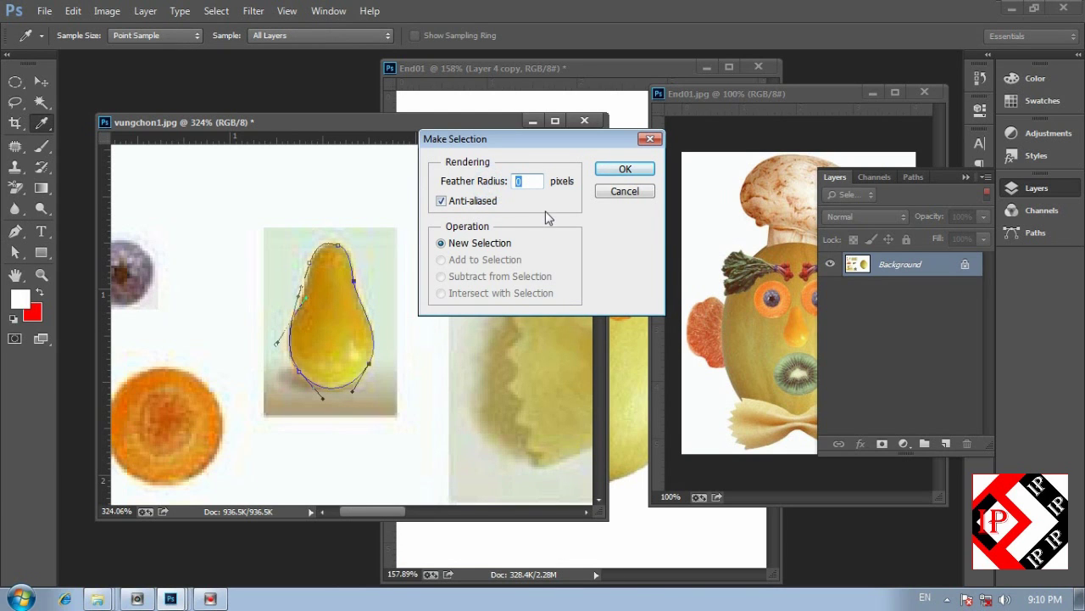
left_click(623, 170)
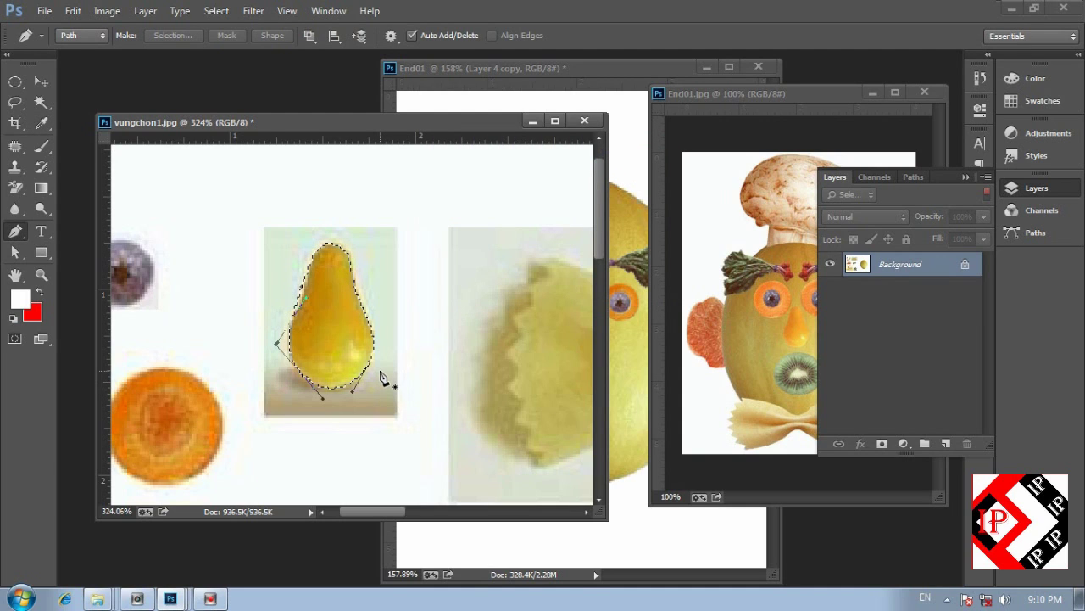
Step: Move the vungchon1.jpg window aside and place the selected pear on the End01 melon as a nose between the eyes
key("v")
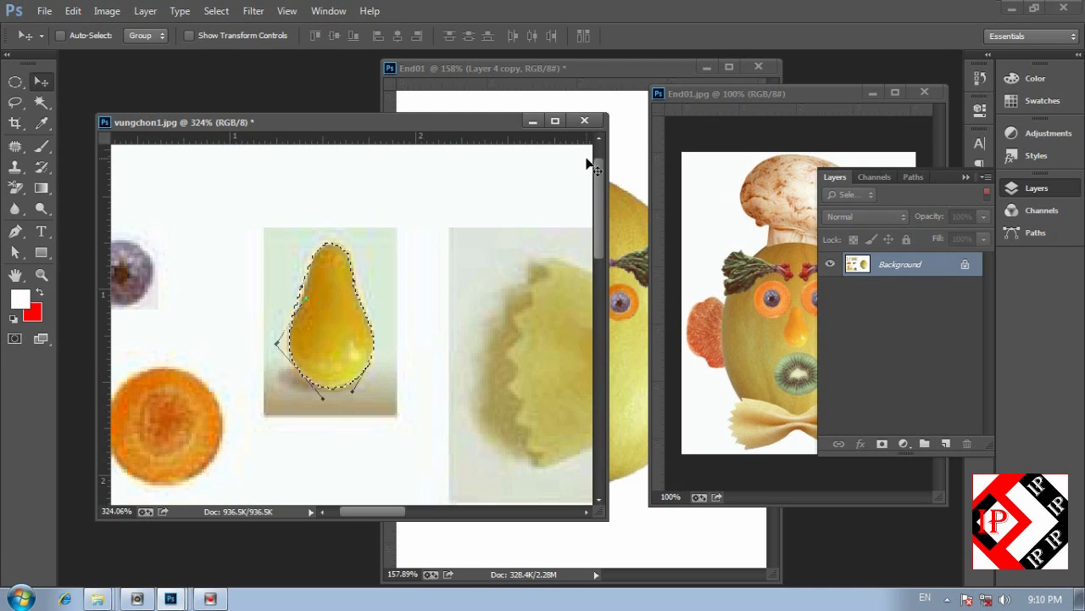
left_click(601, 73)
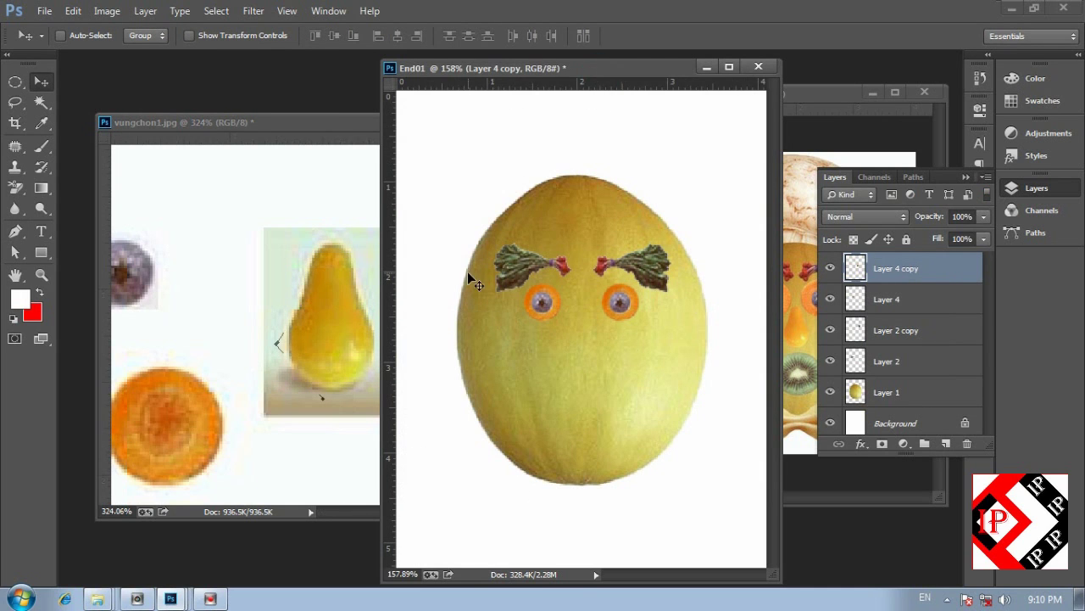
left_click(325, 318)
left_click_drag(409, 134, 362, 134)
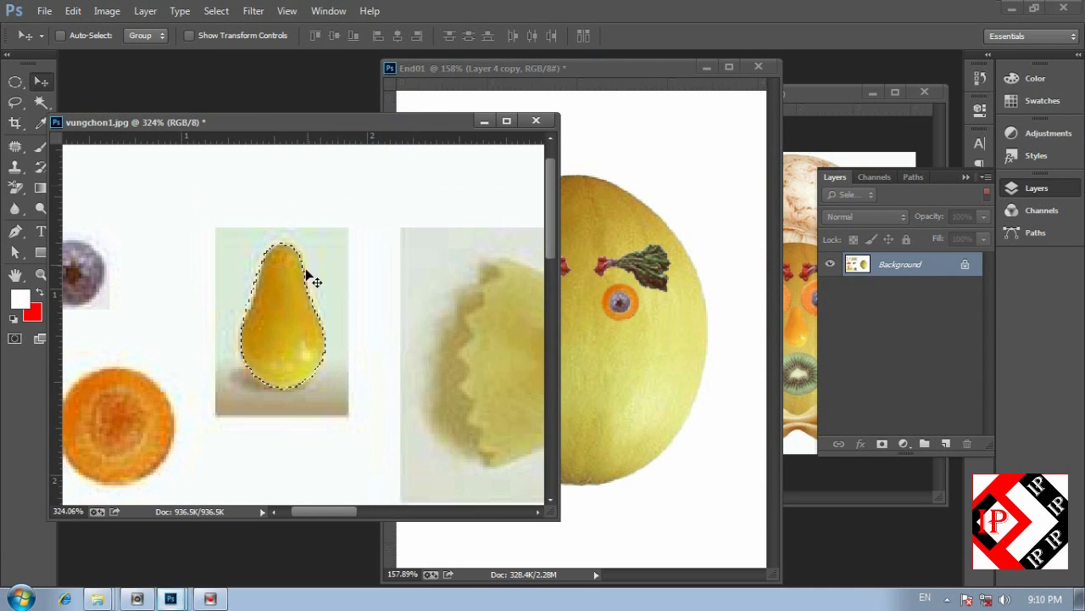
left_click_drag(276, 340, 576, 355)
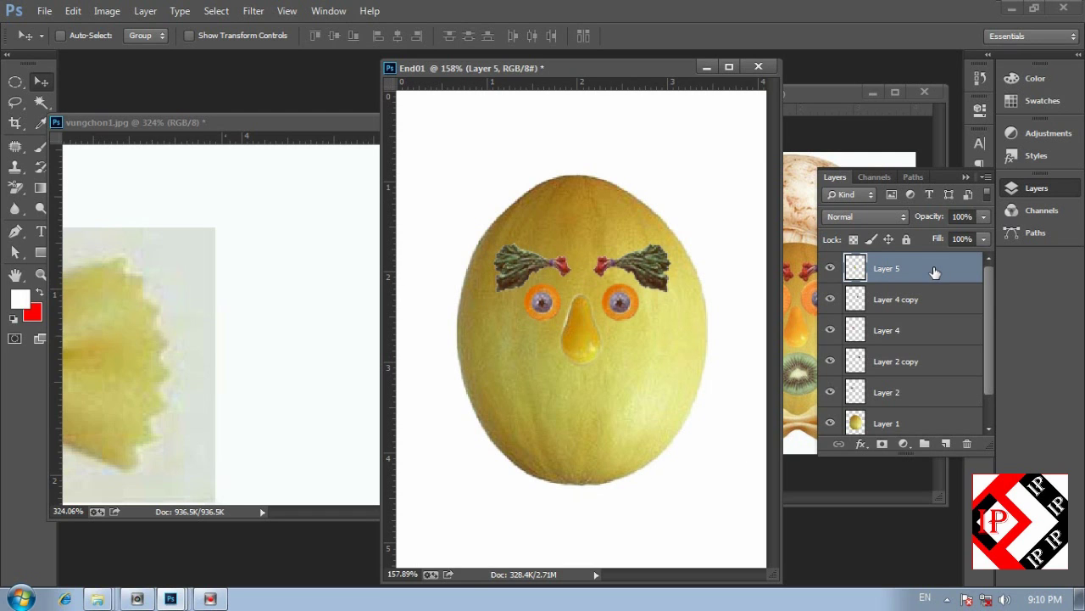
Step: Enlarge the pear nose with Free Transform, extending it further down the melon face
left_click(73, 11)
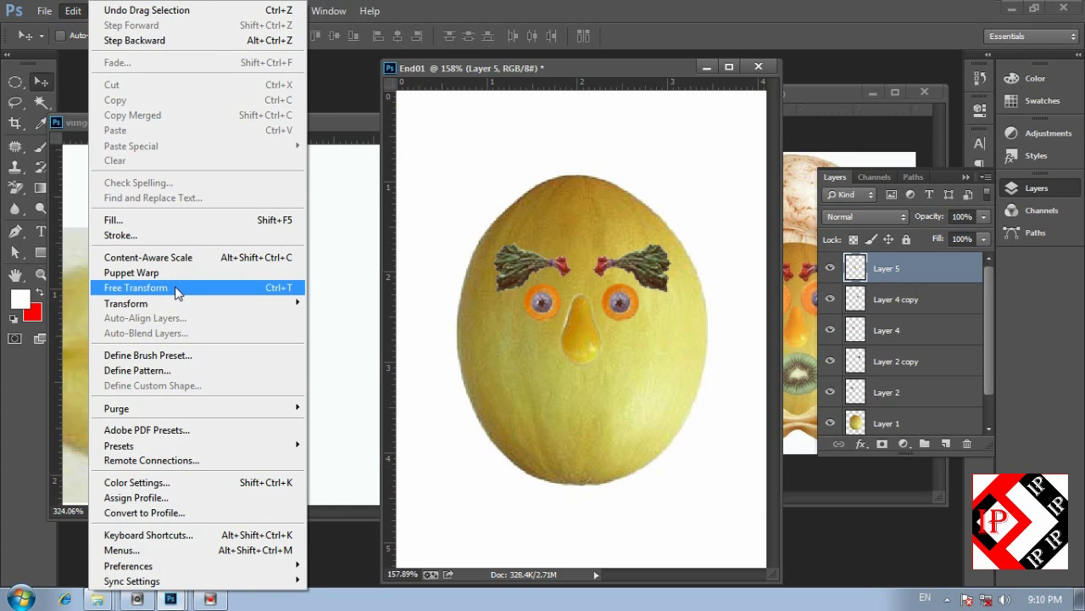
left_click(176, 288)
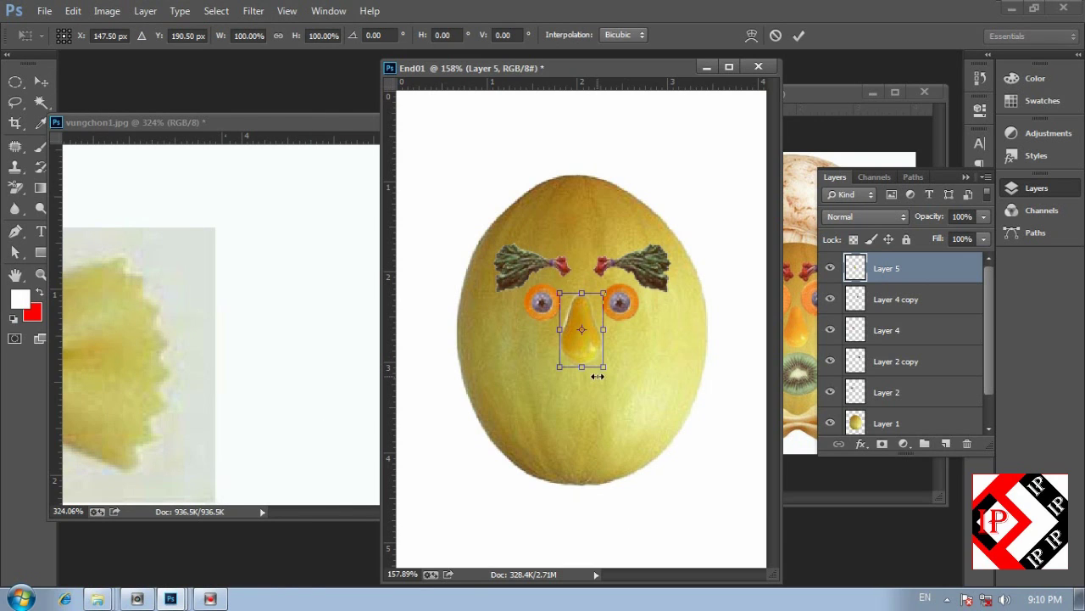
mouse_move(603, 370)
left_mouse_down()
mouse_move(617, 388)
mouse_move(593, 385)
left_mouse_up()
key("Return")
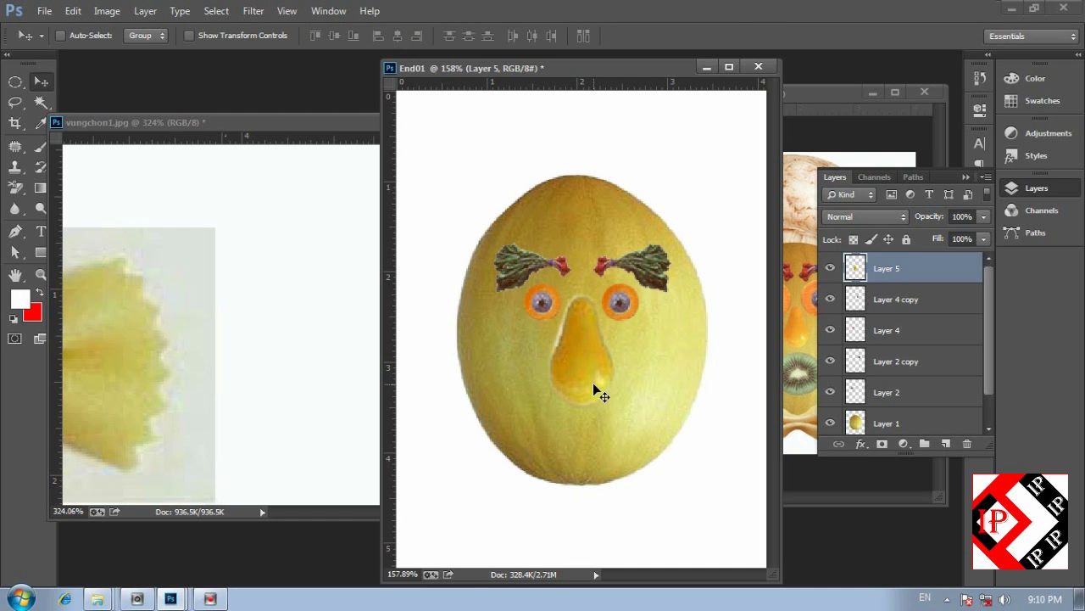
Step: Shrink the enlarged pear nose with Free Transform so it fits between and below the eyes
key("ctrl+1")
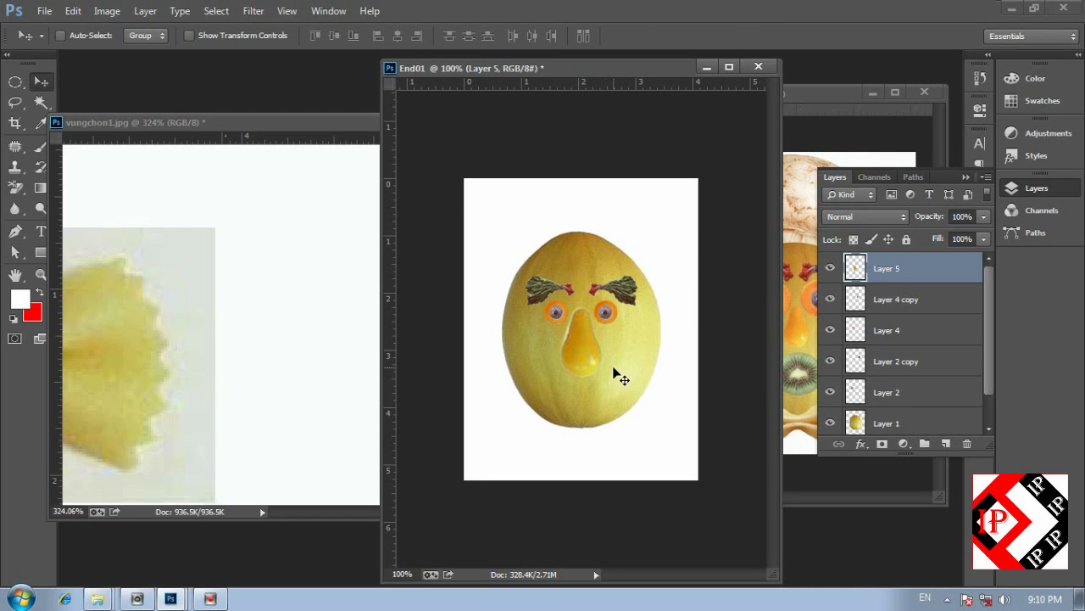
key("ctrl+t")
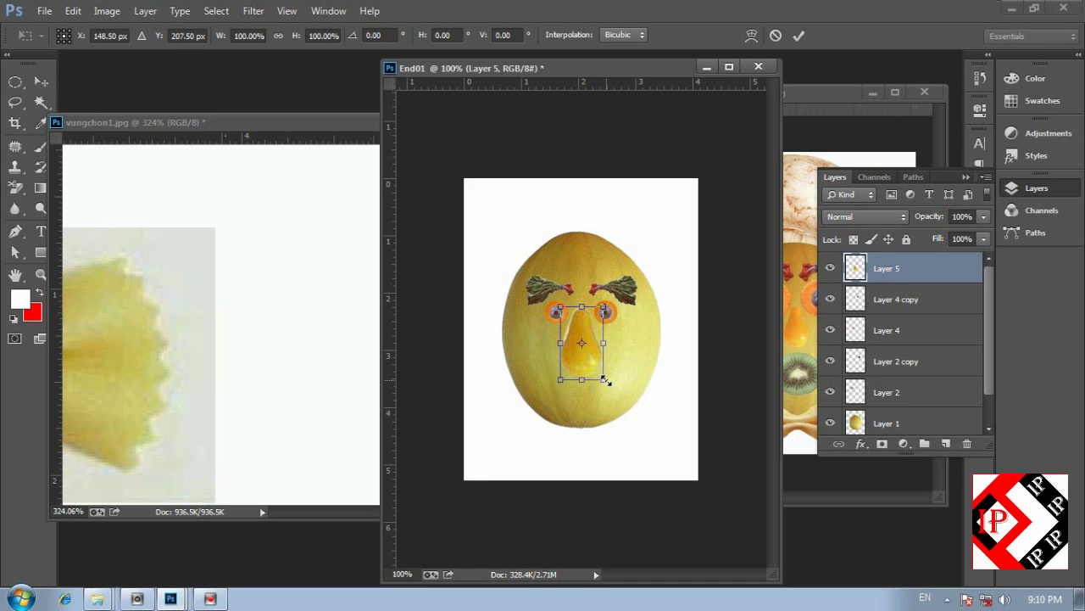
mouse_move(604, 379)
left_mouse_down()
mouse_move(599, 370)
mouse_move(592, 378)
left_mouse_up()
key("ctrl+plus")
key("Return")
Step: Find the kiwi slice in vungchon1.jpg and outline it with a freehand Lasso selection
left_click(310, 330)
key("ctrl+minus")
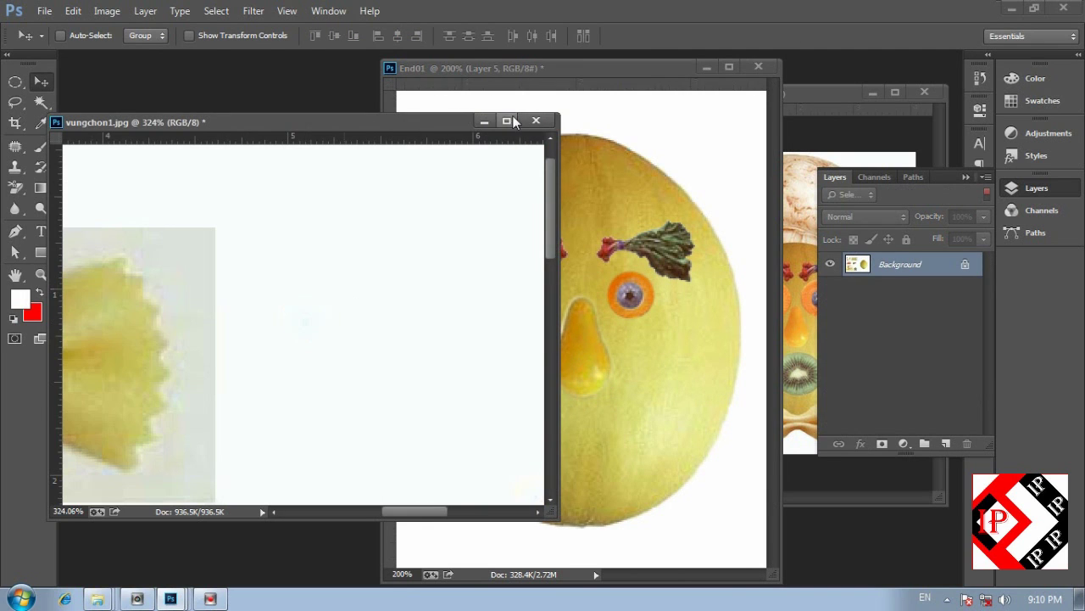
key("ctrl+minus")
left_click_drag(210, 274, 303, 370)
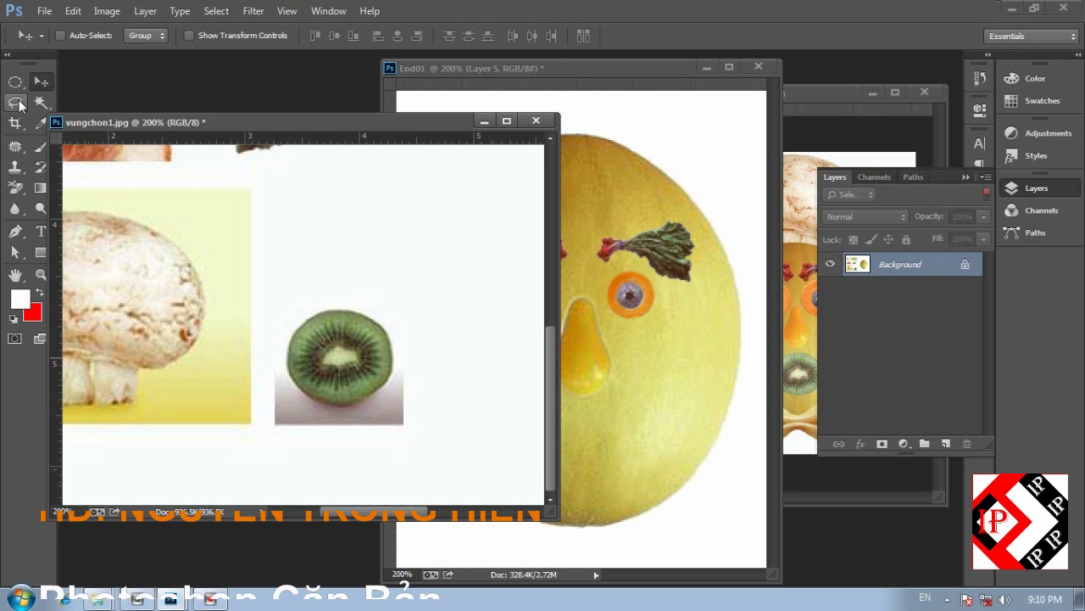
left_click(17, 102)
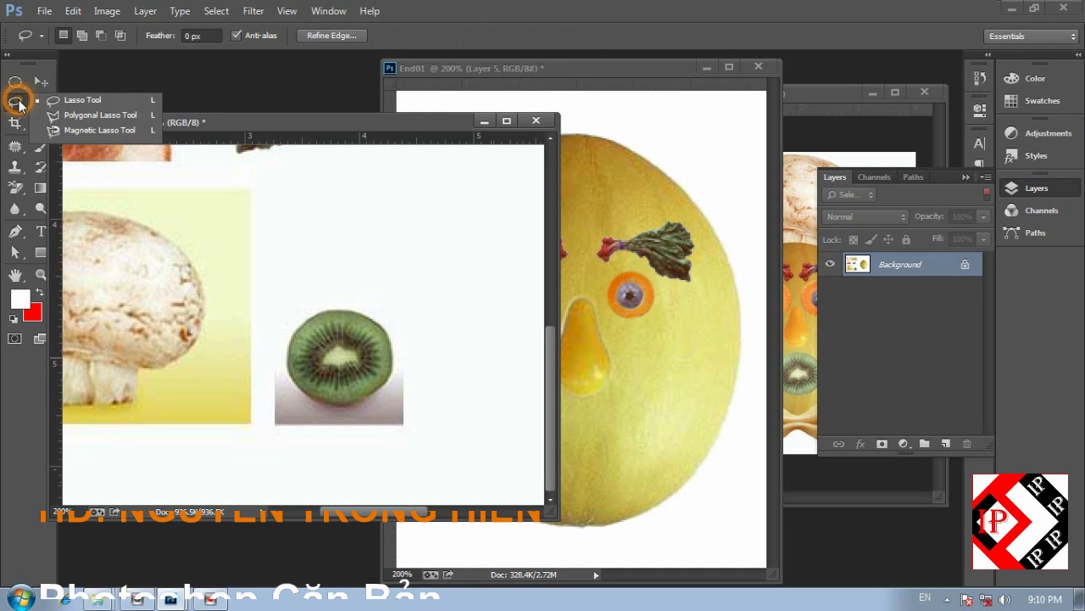
left_click(120, 102)
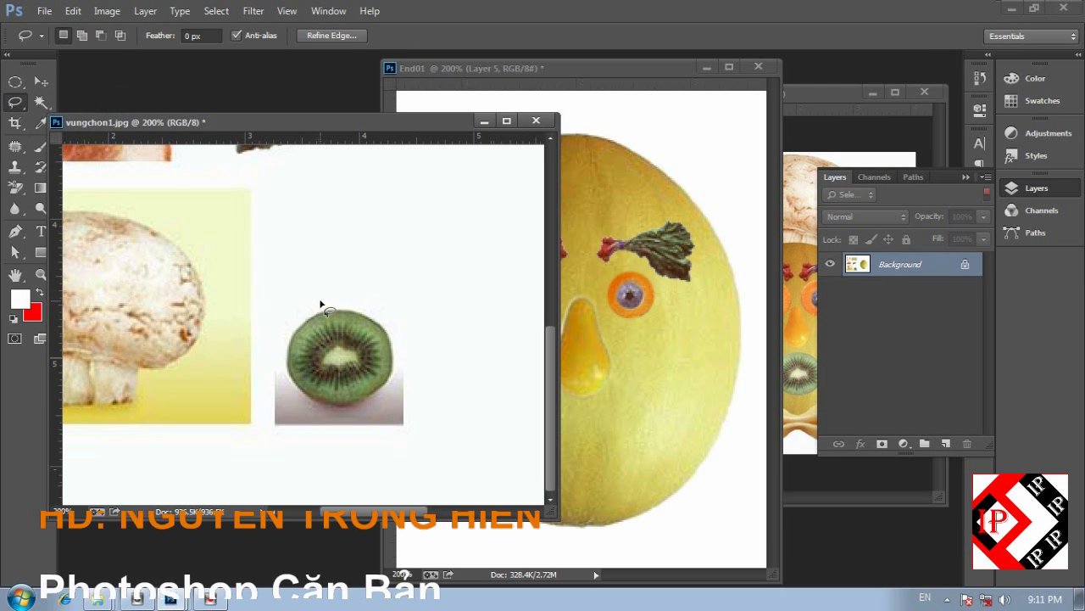
mouse_move(322, 311)
left_mouse_down()
mouse_move(386, 340)
mouse_move(385, 383)
mouse_move(366, 399)
mouse_move(332, 407)
mouse_move(301, 388)
mouse_move(288, 360)
mouse_move(324, 312)
left_mouse_up()
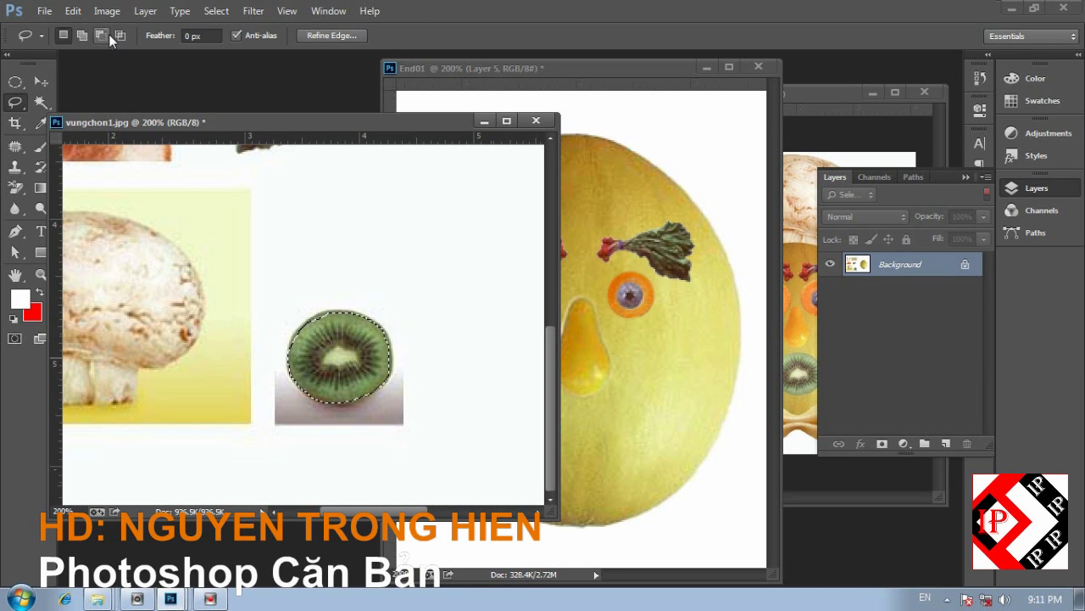
Step: Feather the kiwi selection with a radius of 0.5 pixels
left_click(219, 13)
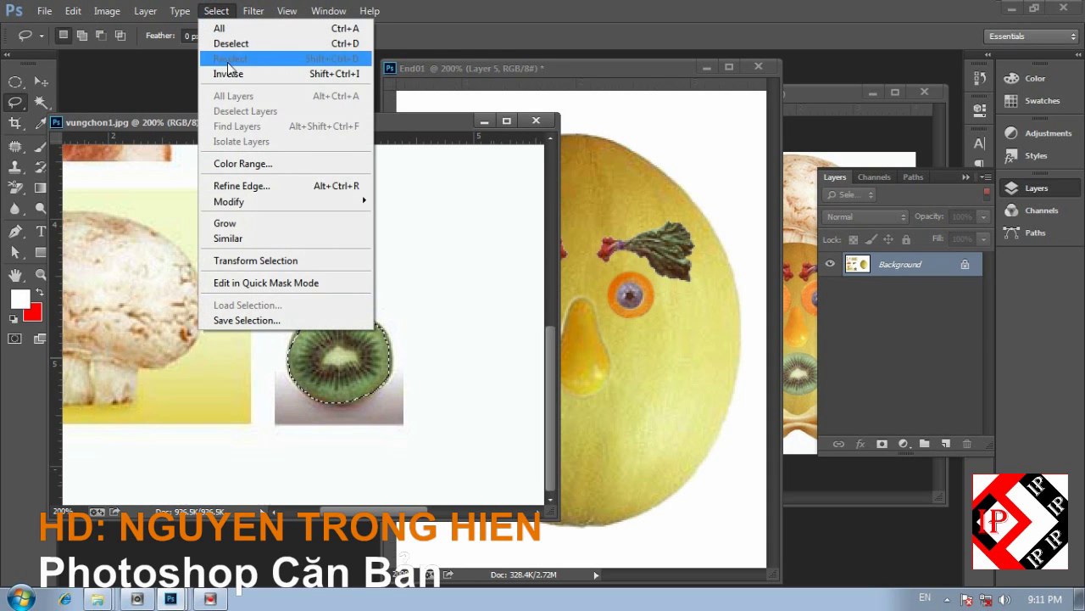
mouse_move(252, 202)
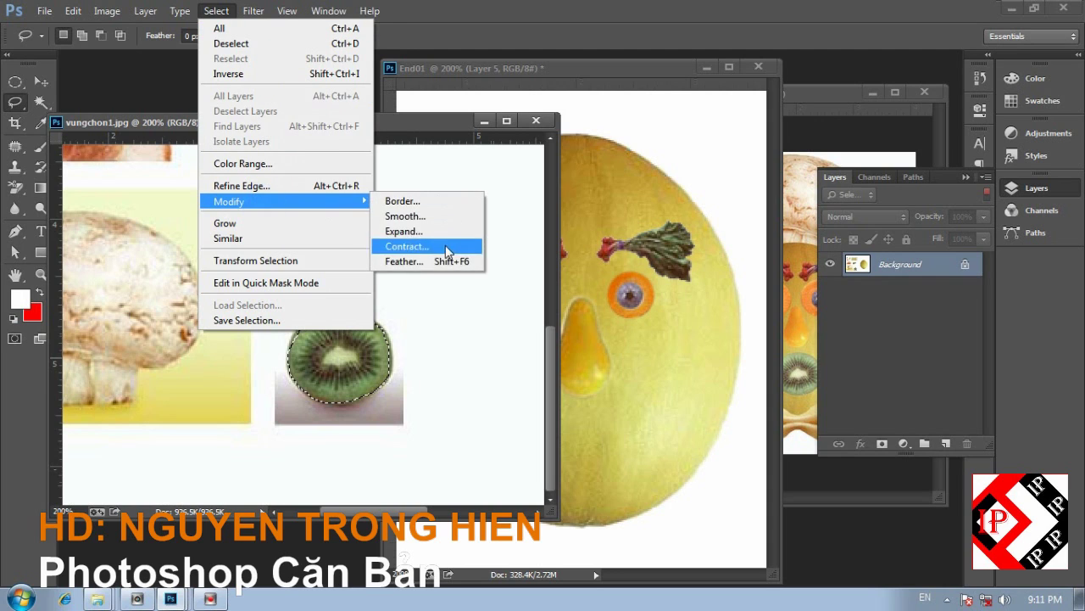
left_click(415, 262)
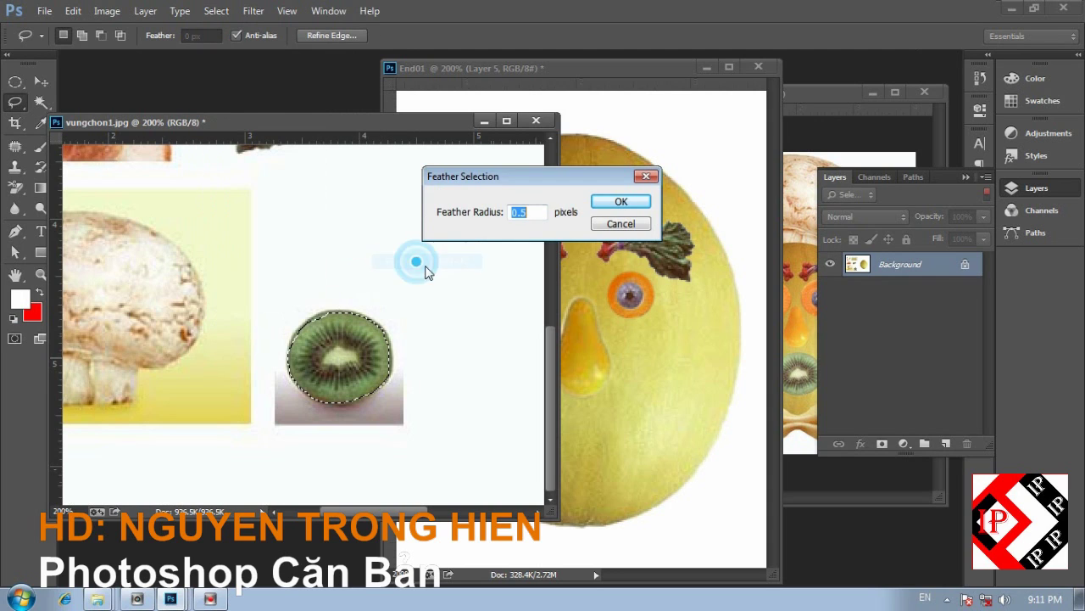
double_click(522, 212)
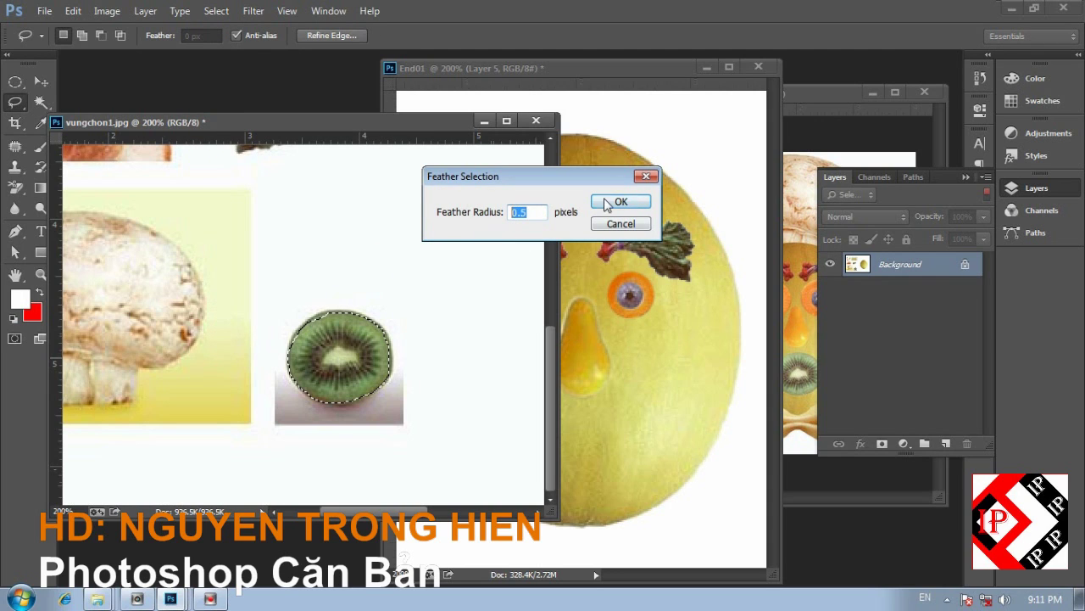
left_click_drag(543, 174, 445, 198)
left_click(520, 225)
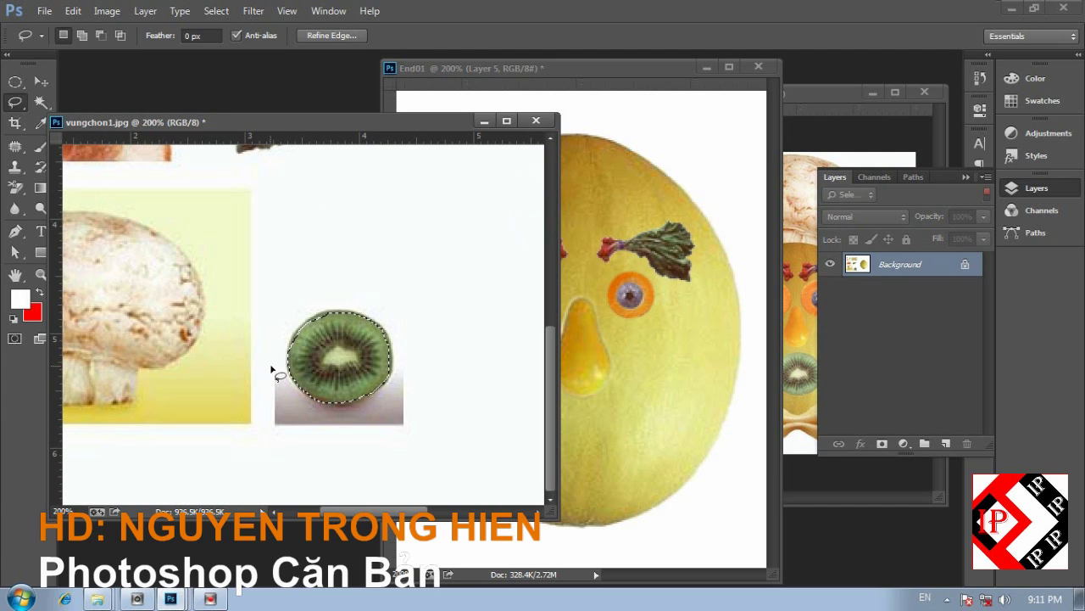
Step: Move the selected kiwi slice into End01 and position it beneath the pear nose as the mouth
left_click(42, 82)
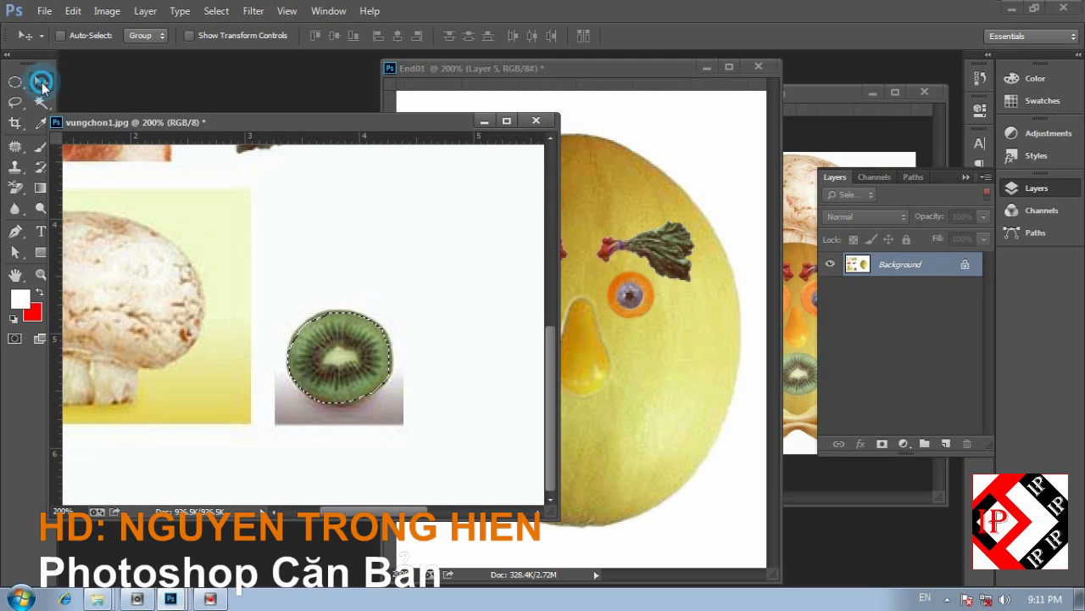
left_click_drag(399, 121, 298, 120)
left_click_drag(252, 370, 566, 410)
left_click_drag(584, 358, 582, 460)
Step: Scale the kiwi mouth to about 86% with Free Transform and move it slightly up towards the nose
key("ctrl+t")
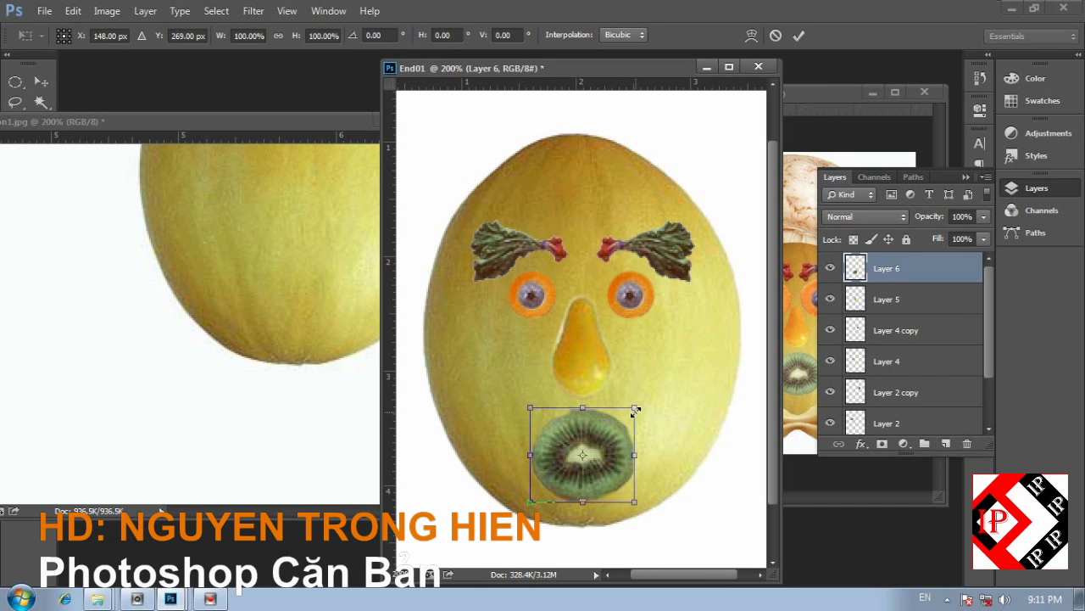
left_click_drag(632, 414, 626, 415)
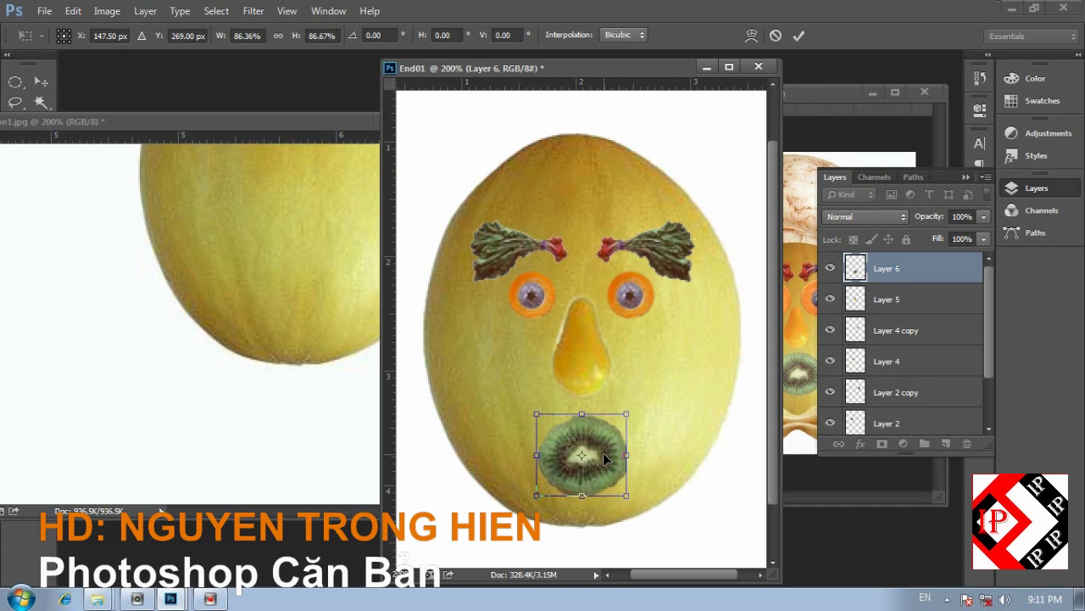
left_click_drag(604, 458, 604, 446)
key("Return")
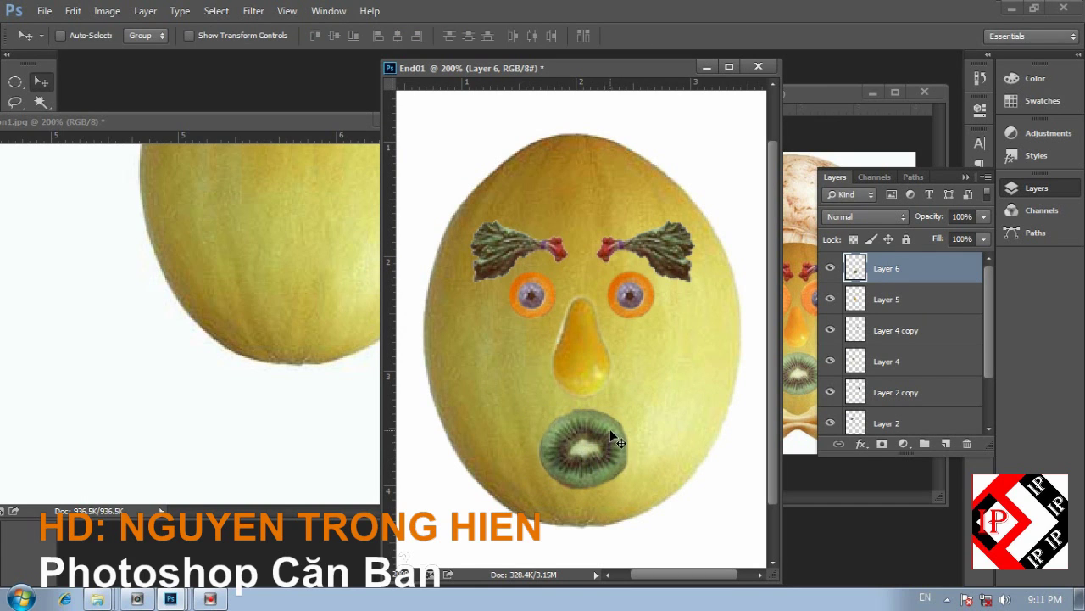
Step: Check the reference face in End01.jpg and find the bow-tie pasta in vungchon1.jpg
key("ctrl+minus")
key("ctrl+plus")
left_click(234, 231)
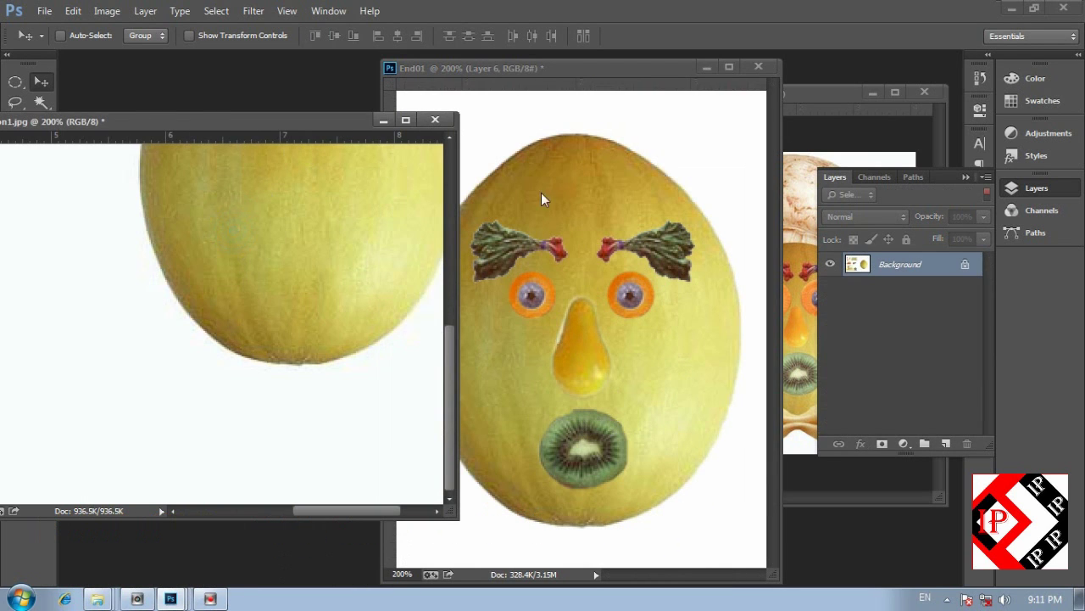
left_click(810, 104)
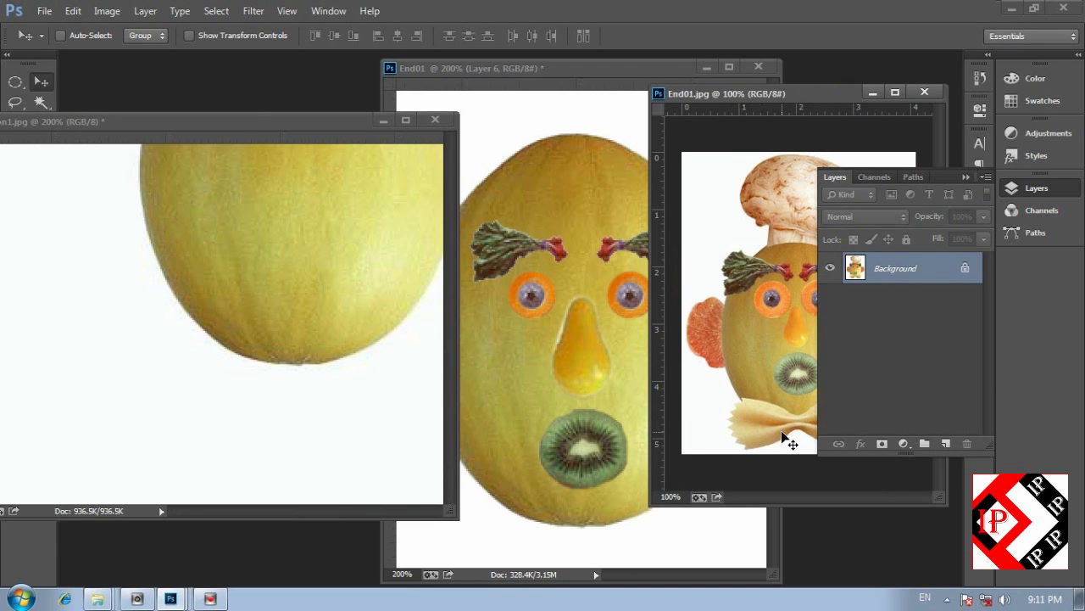
left_click_drag(235, 126, 347, 125)
key("ctrl+minus")
key("ctrl+minus")
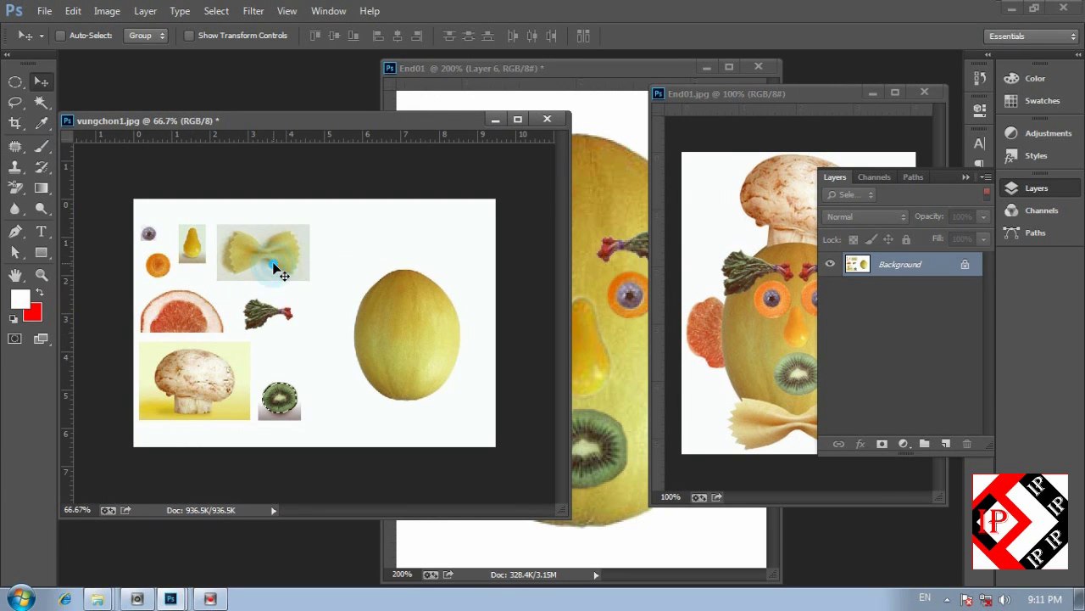
key("z")
left_click_drag(206, 212, 324, 297)
key("ctrl+minus")
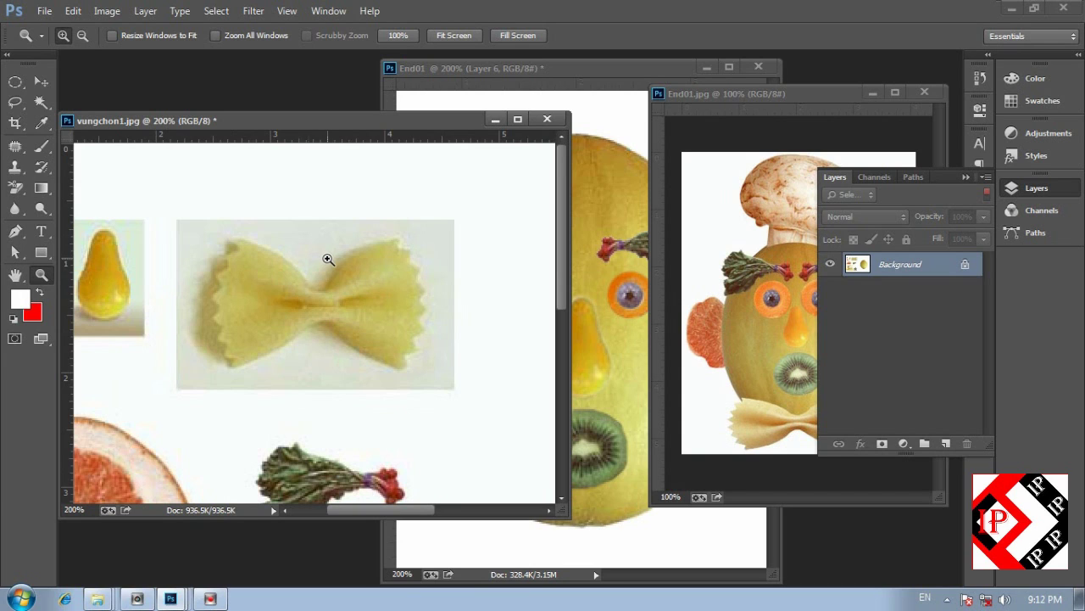
Step: Select the pale background around the bow-tie pasta with the Magic Wand, adding the missed areas along its edges
left_click(41, 100)
left_click(120, 114)
left_click(291, 232)
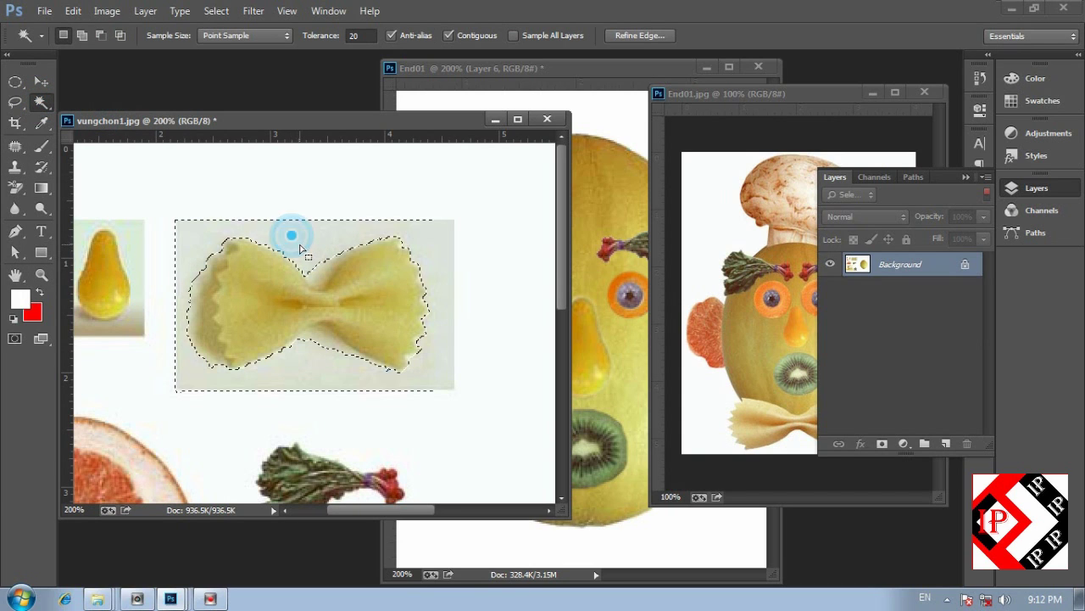
left_click(183, 327, "shift")
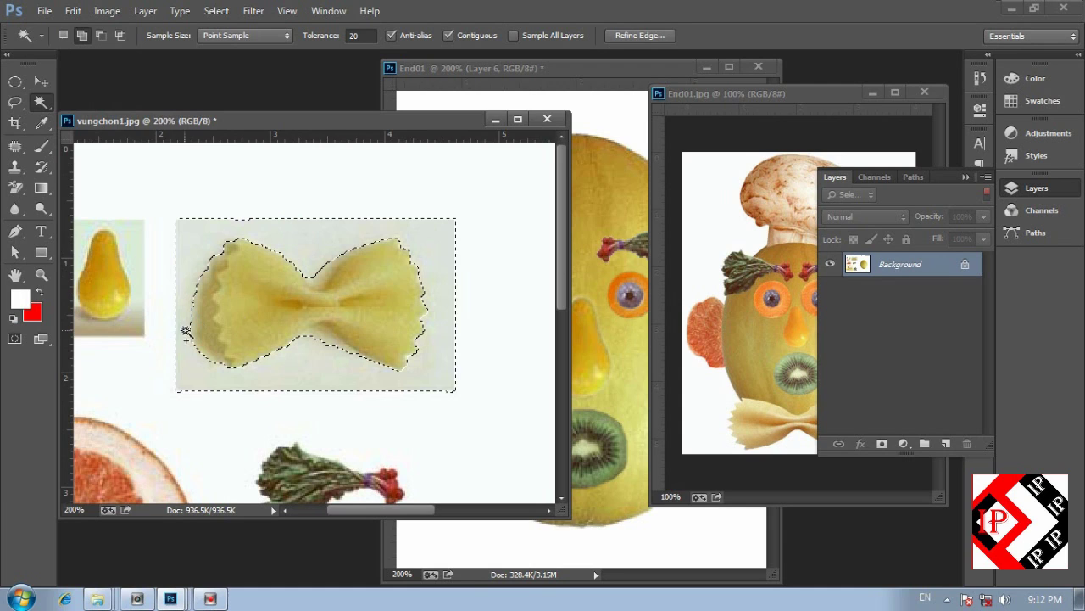
left_click(337, 350, "shift")
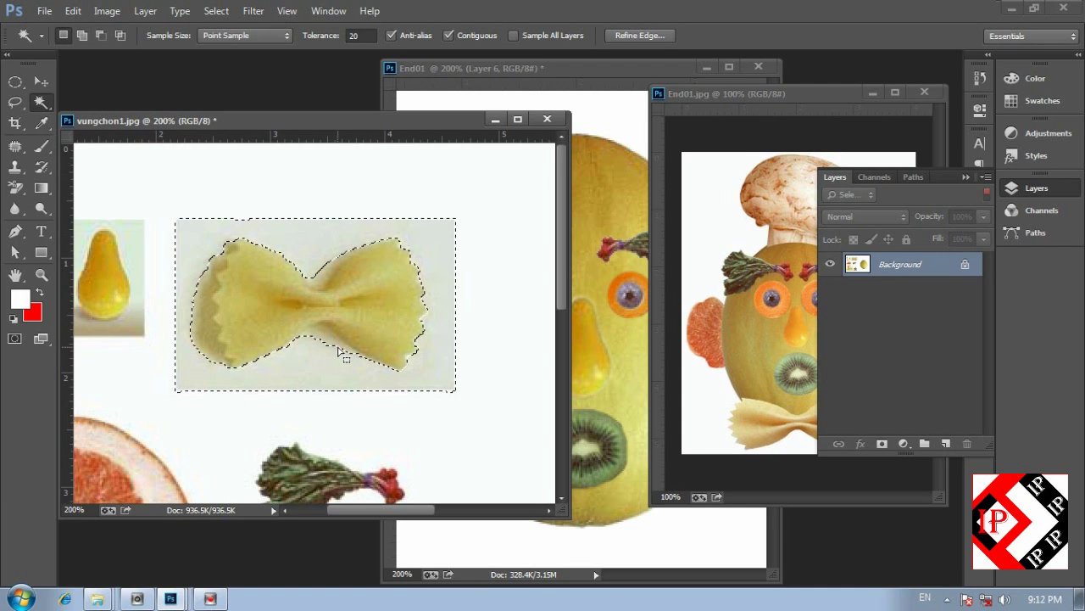
key("ctrl+d")
left_click(338, 348)
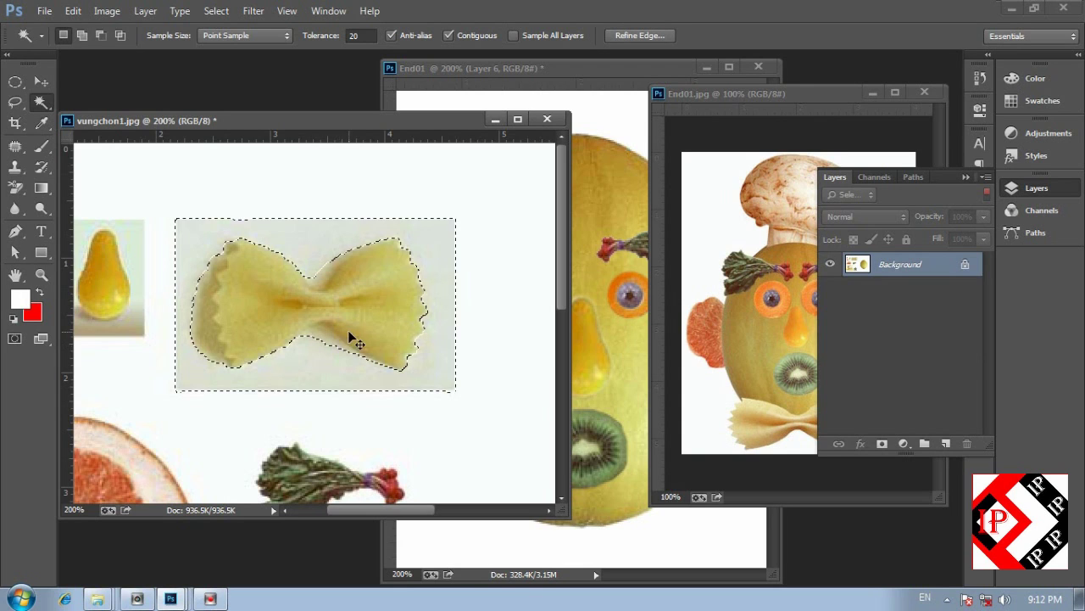
Step: Add the rest of the vungchon1.jpg image to the selection with the Lasso, leaving out only the bow-tie pasta
key("ctrl+minus")
key("ctrl+minus")
key("ctrl+minus")
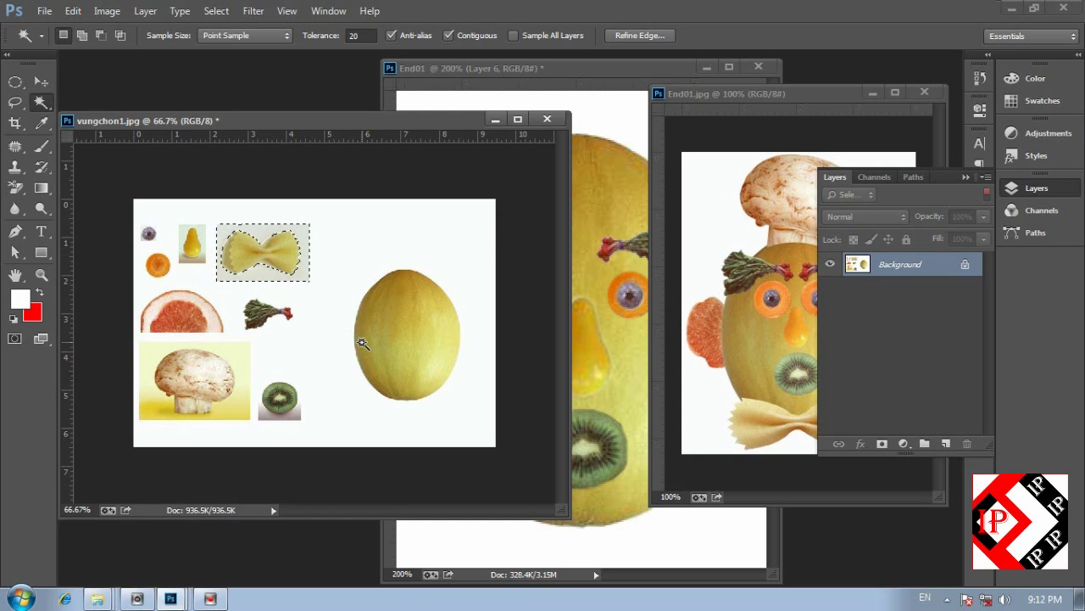
key("l")
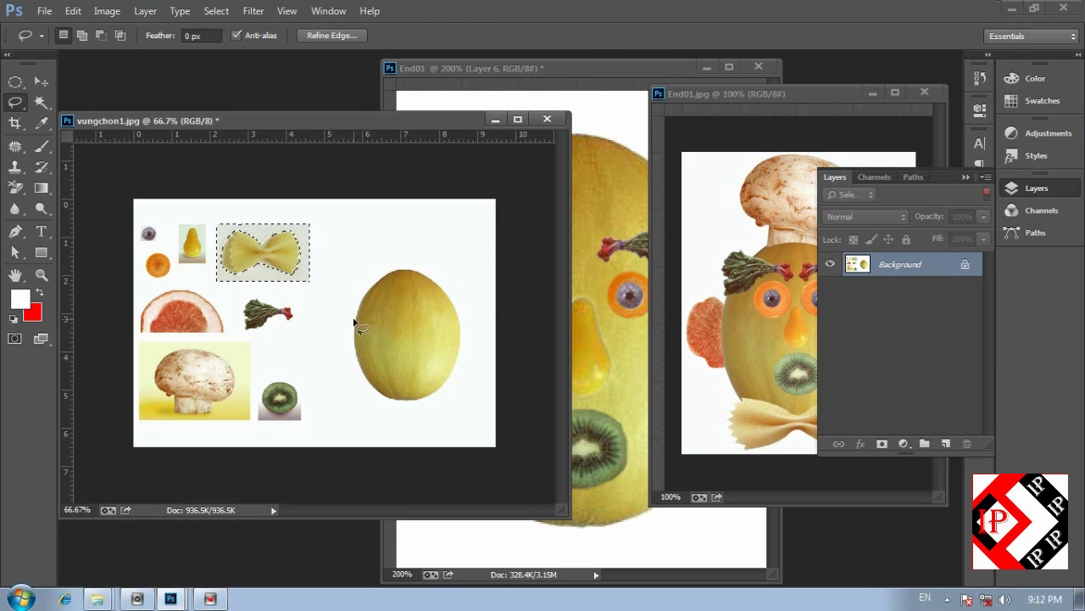
left_click(15, 102)
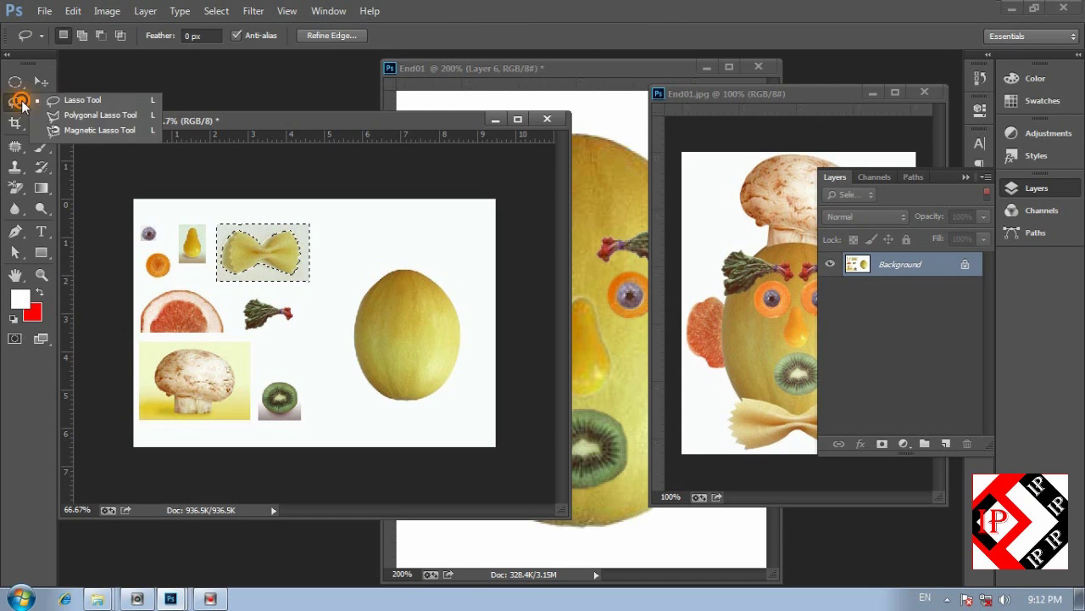
left_click(78, 104)
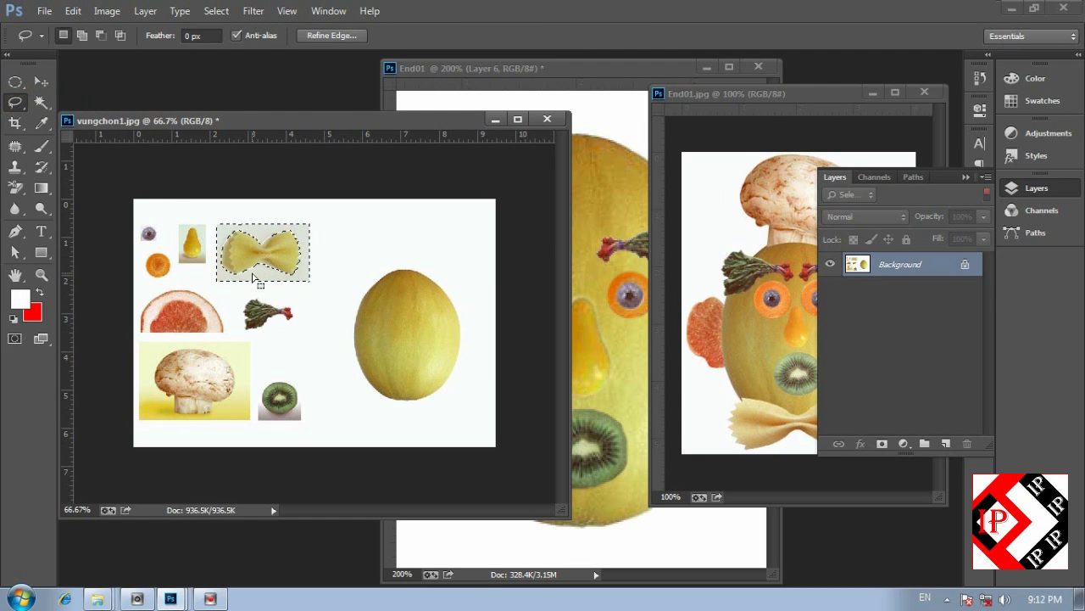
key("shift")
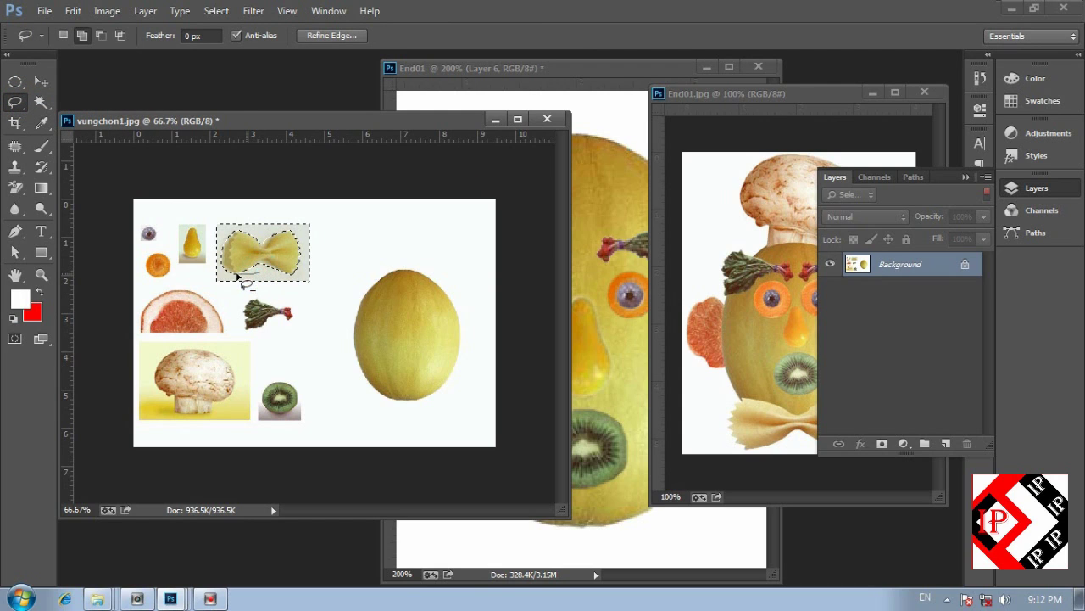
mouse_move(214, 275)
left_mouse_down()
mouse_move(58, 430)
mouse_move(208, 595)
mouse_move(461, 581)
mouse_move(594, 473)
mouse_move(480, 297)
mouse_move(280, 276)
left_mouse_up()
mouse_move(220, 218)
left_mouse_down()
mouse_move(124, 197)
mouse_move(115, 231)
mouse_move(138, 322)
mouse_move(194, 378)
mouse_move(242, 383)
mouse_move(243, 301)
left_mouse_up()
mouse_move(257, 231)
left_mouse_down()
mouse_move(195, 229)
mouse_move(158, 189)
mouse_move(526, 174)
mouse_move(620, 233)
mouse_move(506, 404)
mouse_move(377, 400)
mouse_move(291, 310)
mouse_move(302, 242)
mouse_move(254, 229)
left_mouse_up()
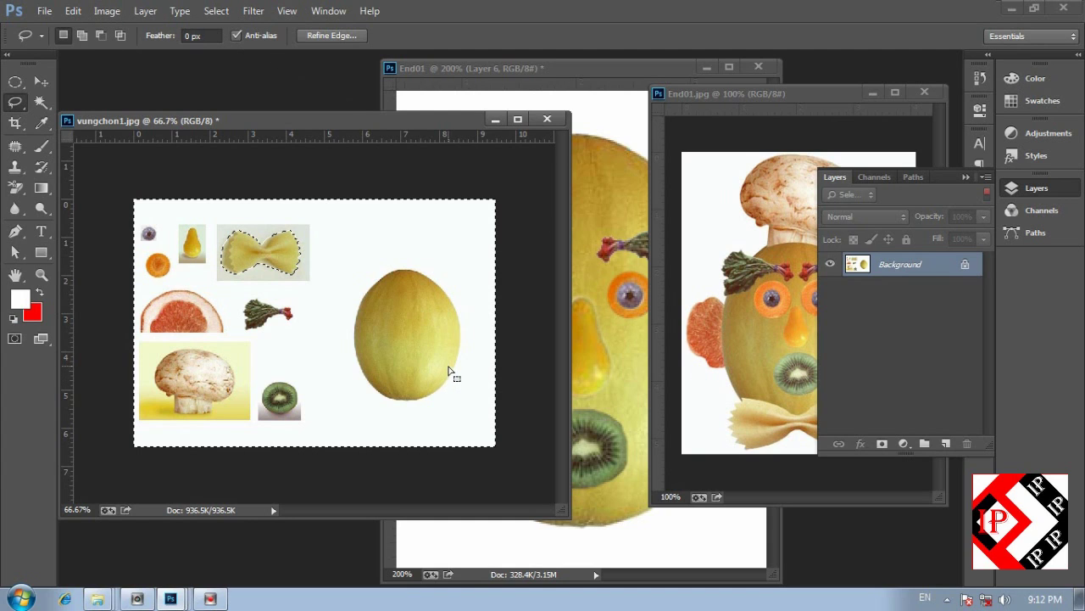
Step: Invert the selection to the bow-tie pasta and feather it with a radius of 0.8 pixels
left_click(218, 12)
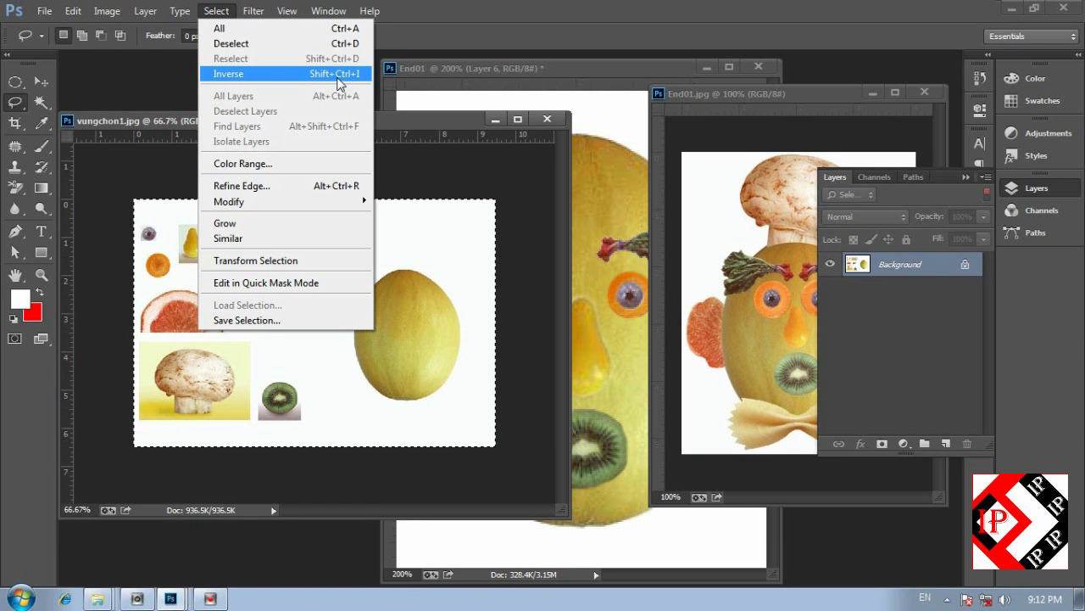
left_click(337, 74)
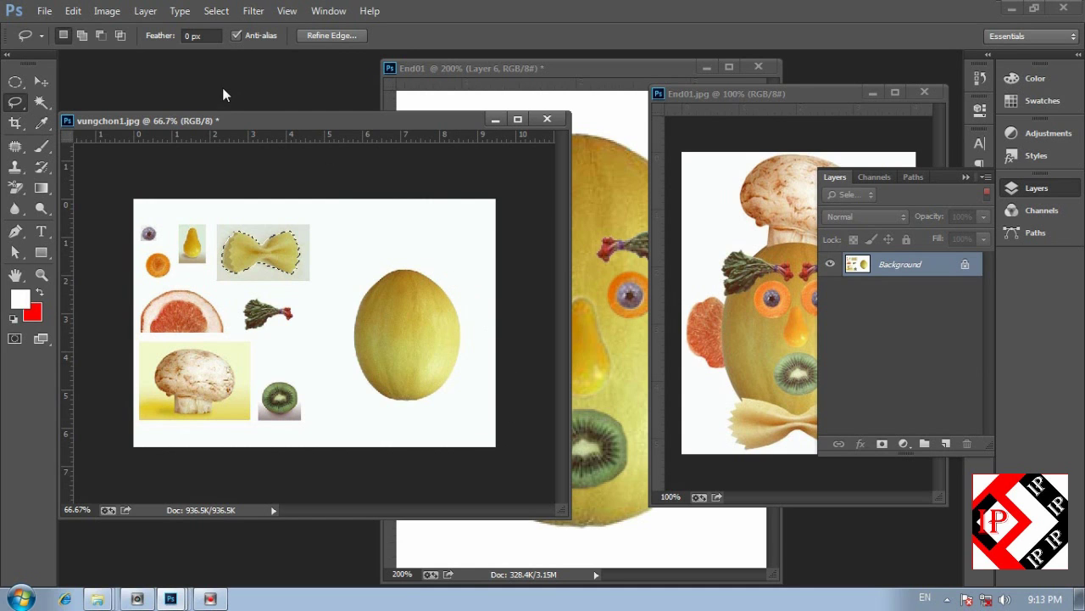
left_click(217, 11)
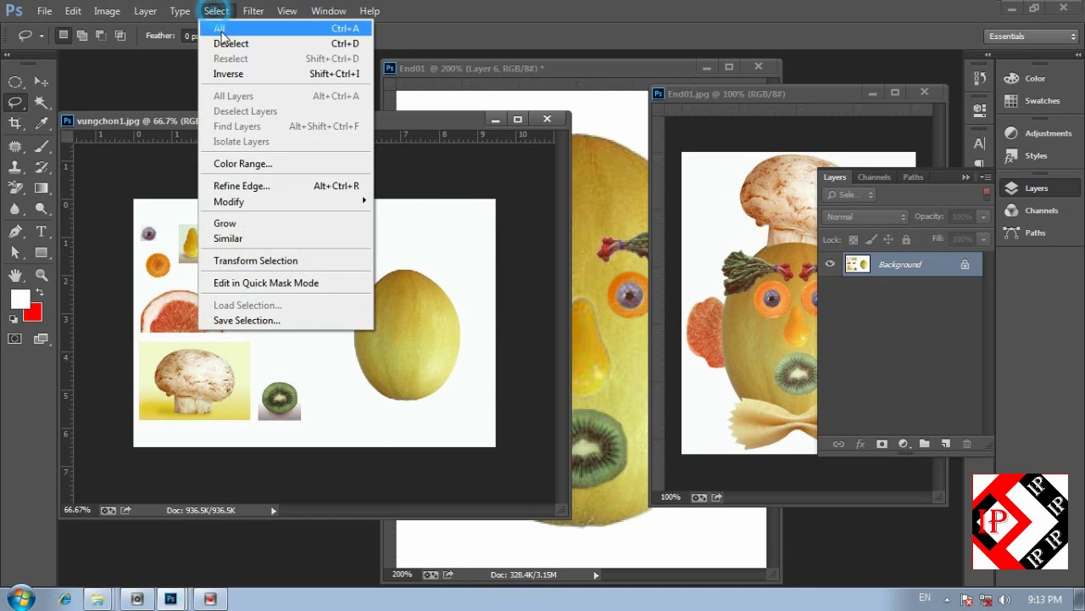
mouse_move(320, 202)
left_click(403, 261)
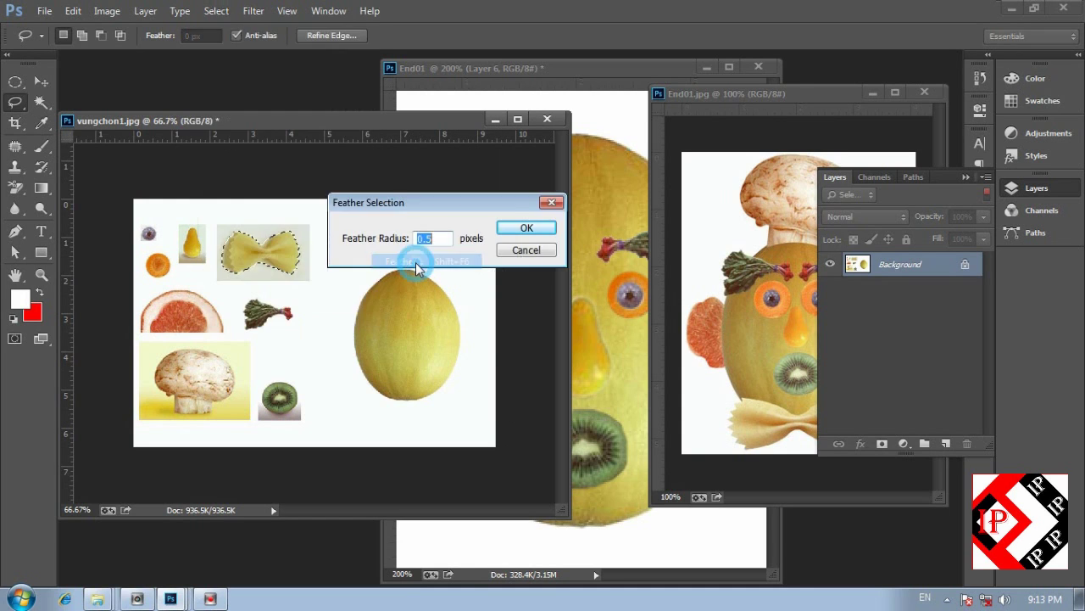
type("0.8")
left_click(528, 229)
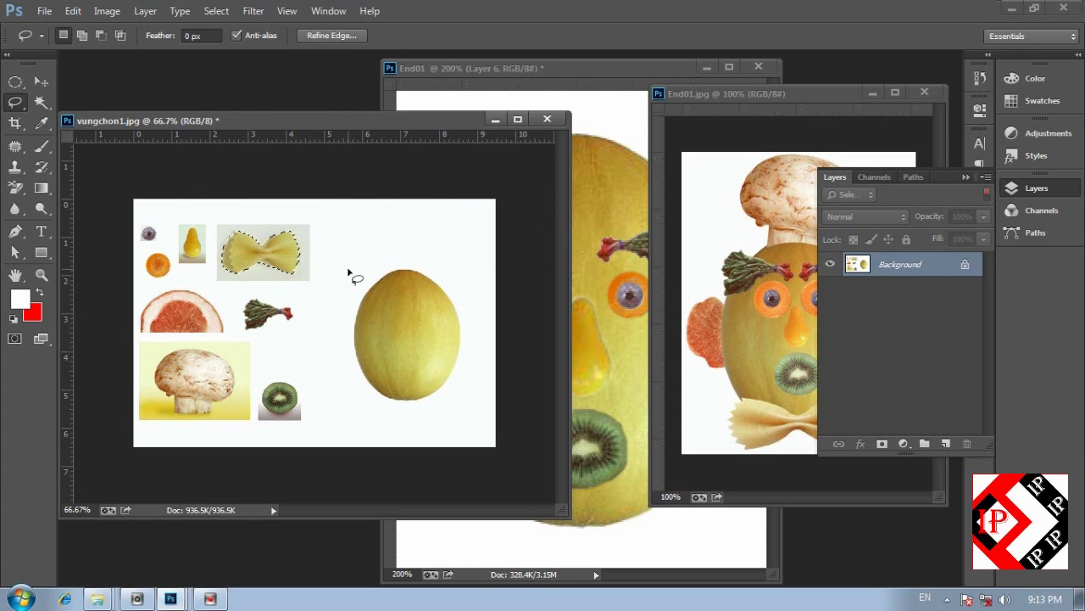
Step: Move the selected bow-tie pasta into End01 and position it at the melon's chin beneath the kiwi mouth
key("v")
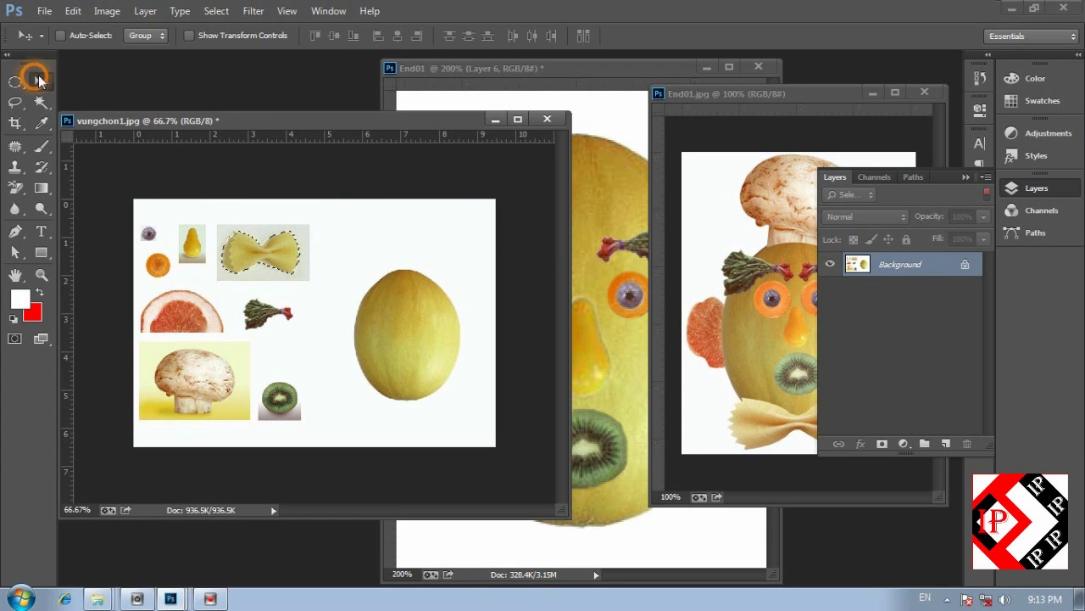
left_click_drag(266, 248, 598, 518)
key("ctrl+minus")
key("ctrl+minus")
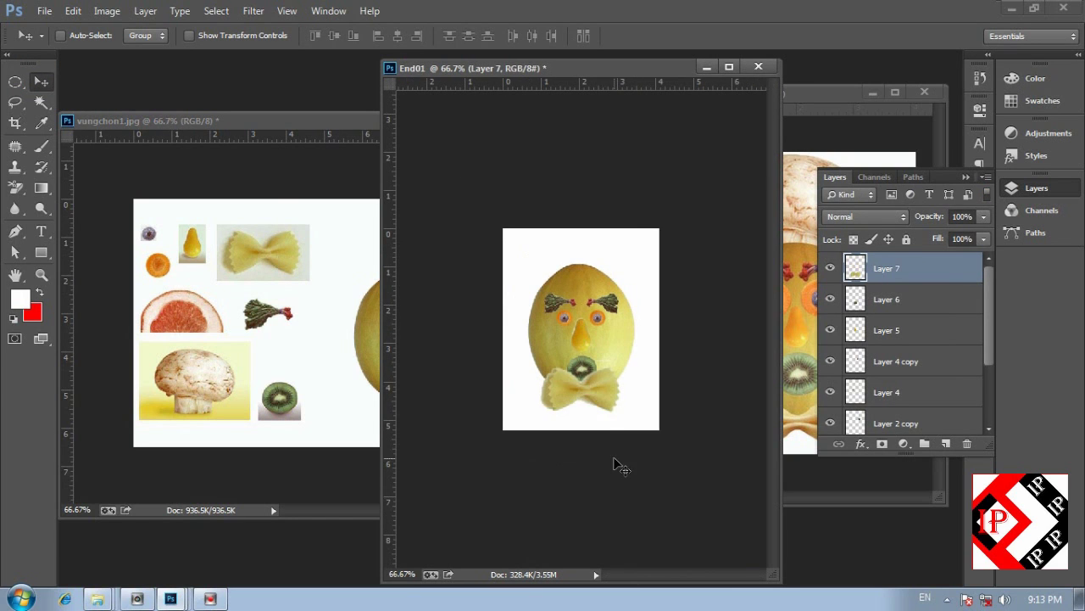
left_click_drag(598, 407, 609, 376)
Step: Scale the bow tie to about 67% with Free Transform and place it just under the melon
key("ctrl+t")
key("ctrl+plus")
key("ctrl+plus")
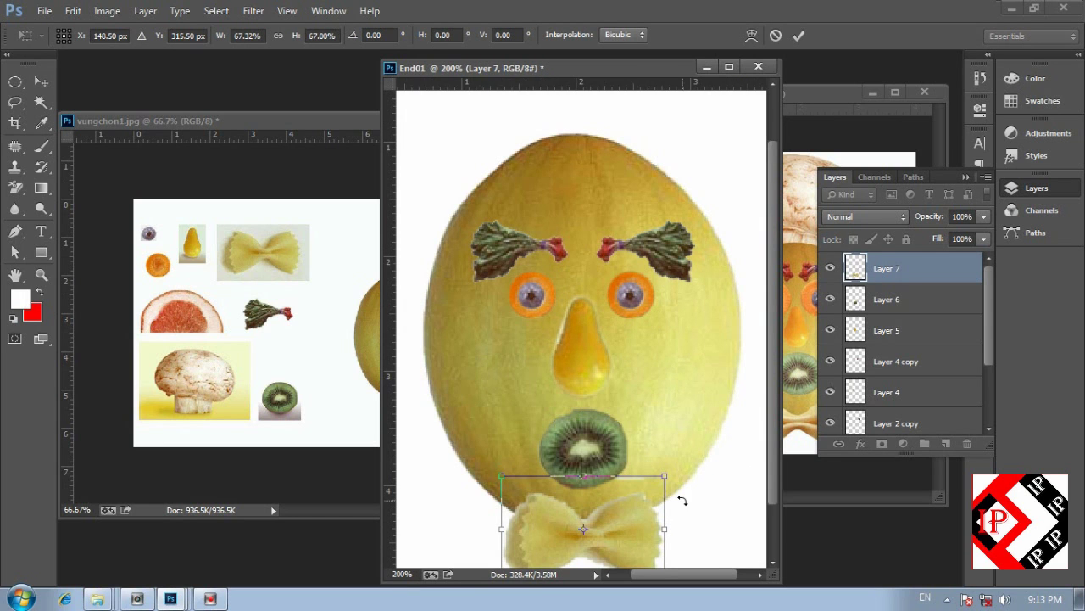
key("Return")
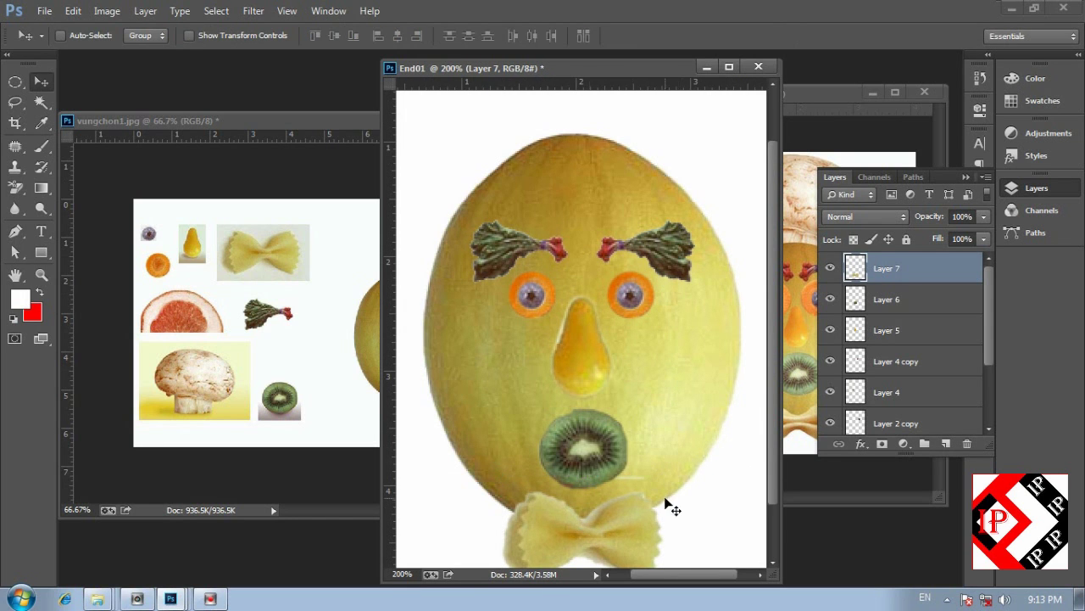
Step: Lasso the stray pale streak above the bow tie on Layer 7, delete it and deselect
key("l")
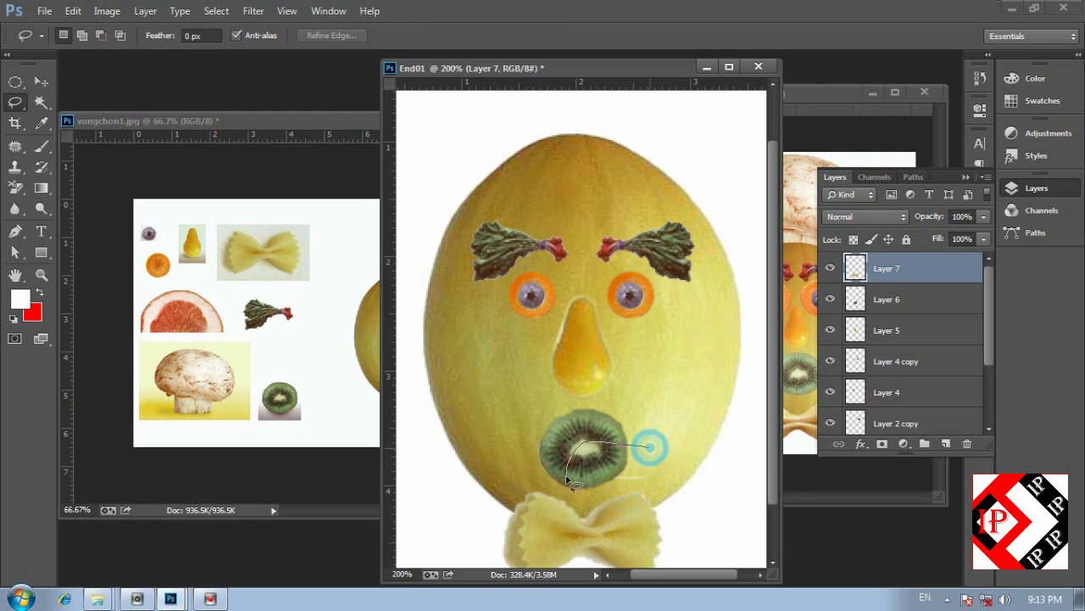
mouse_move(649, 446)
left_mouse_down()
mouse_move(600, 492)
mouse_move(702, 497)
mouse_move(694, 414)
left_mouse_up()
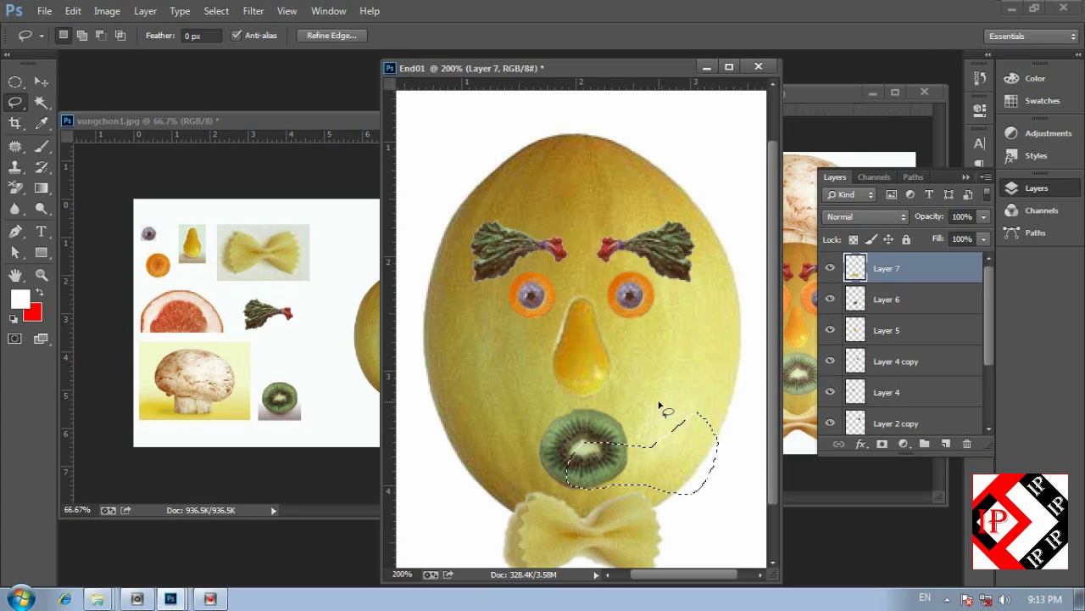
key("ctrl+d")
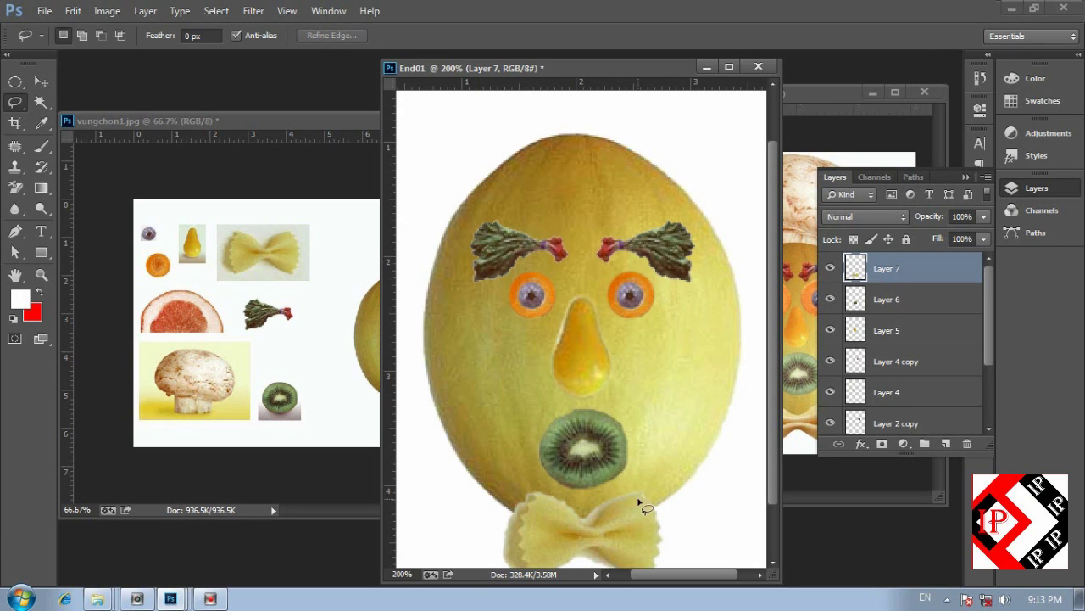
Step: Compare the face with the reference in End01.jpg and find the grapefruit slice in vungchon1.jpg
key("ctrl+minus")
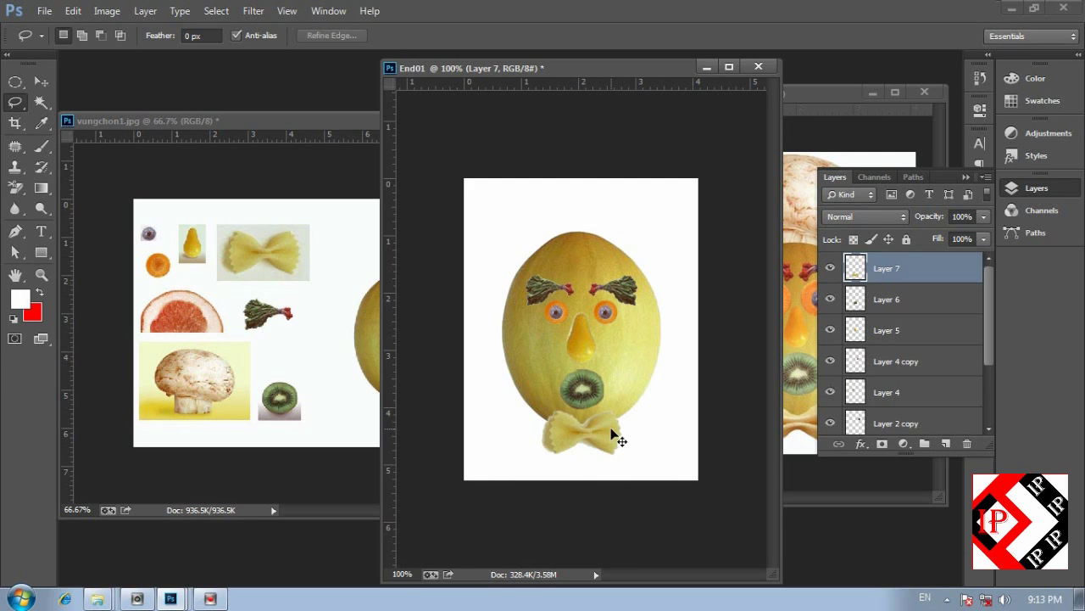
key("ctrl+Tab")
left_click(789, 411)
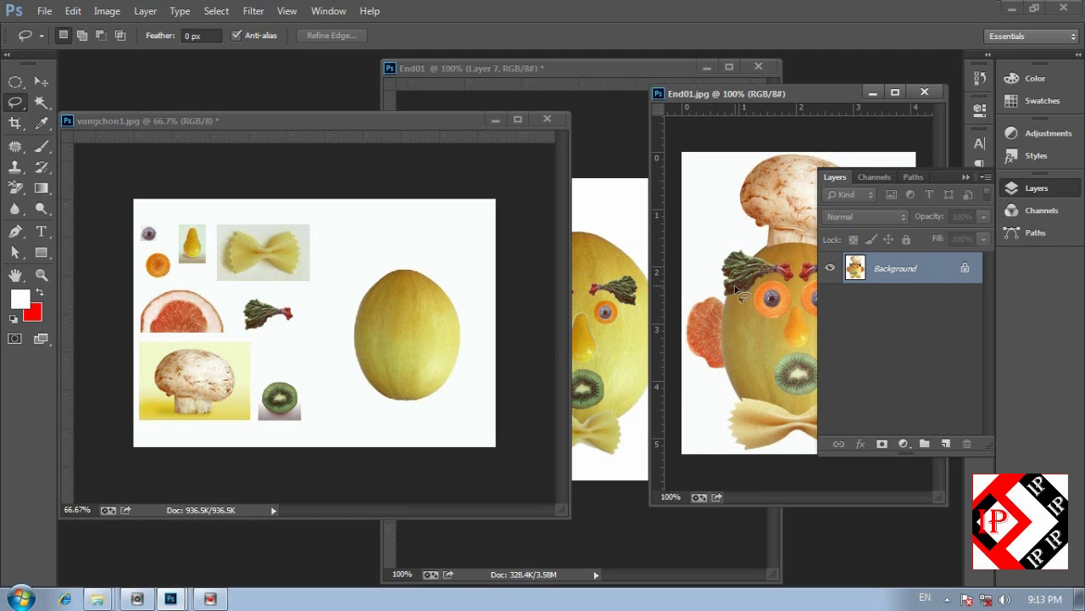
left_click(189, 331)
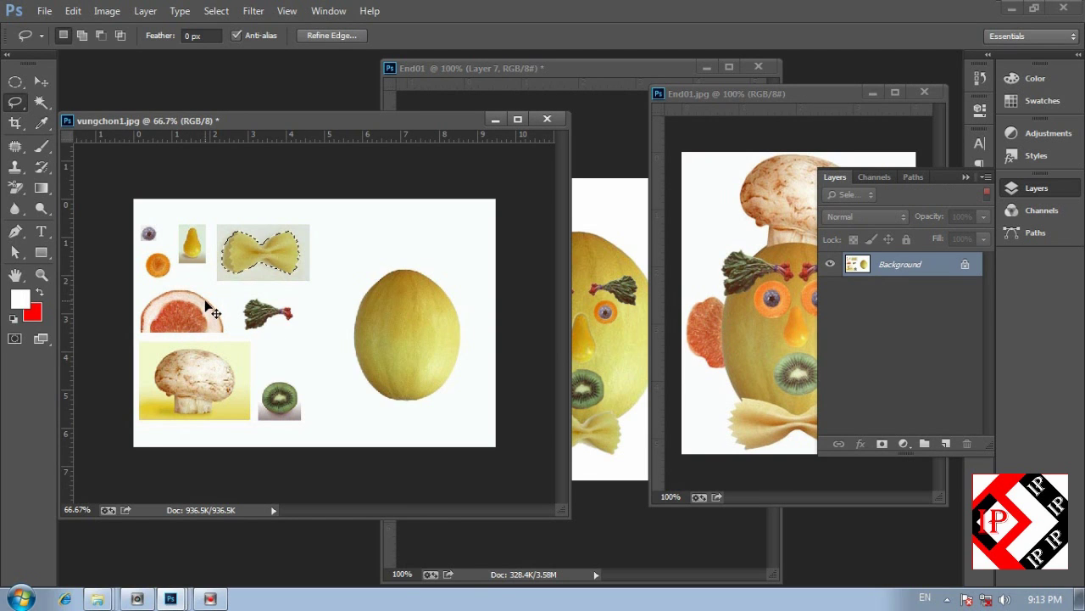
key("z")
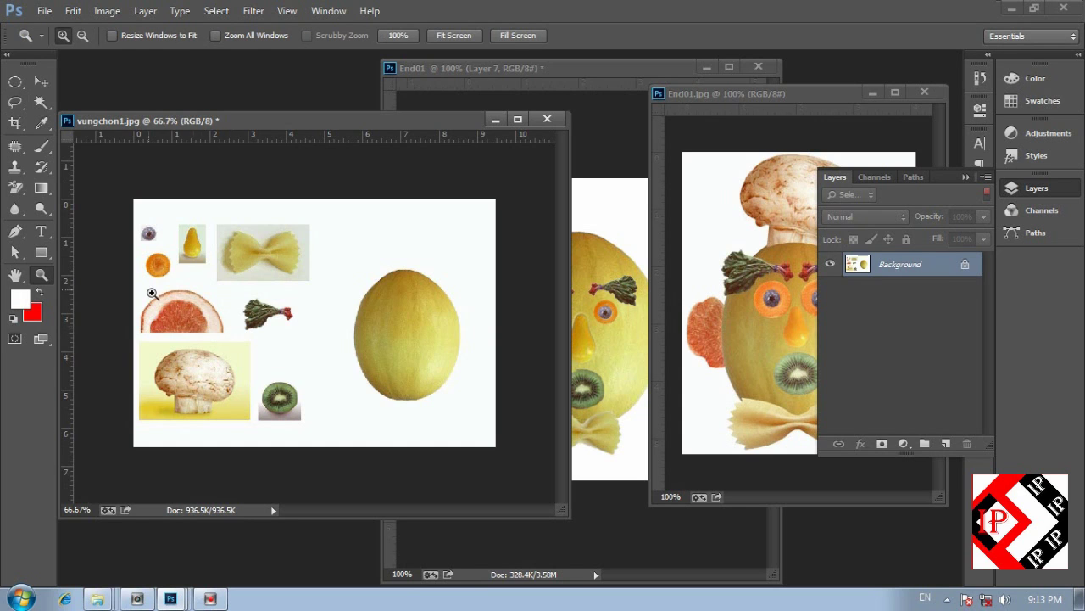
left_click_drag(119, 269, 315, 376)
left_click_drag(305, 324, 305, 346)
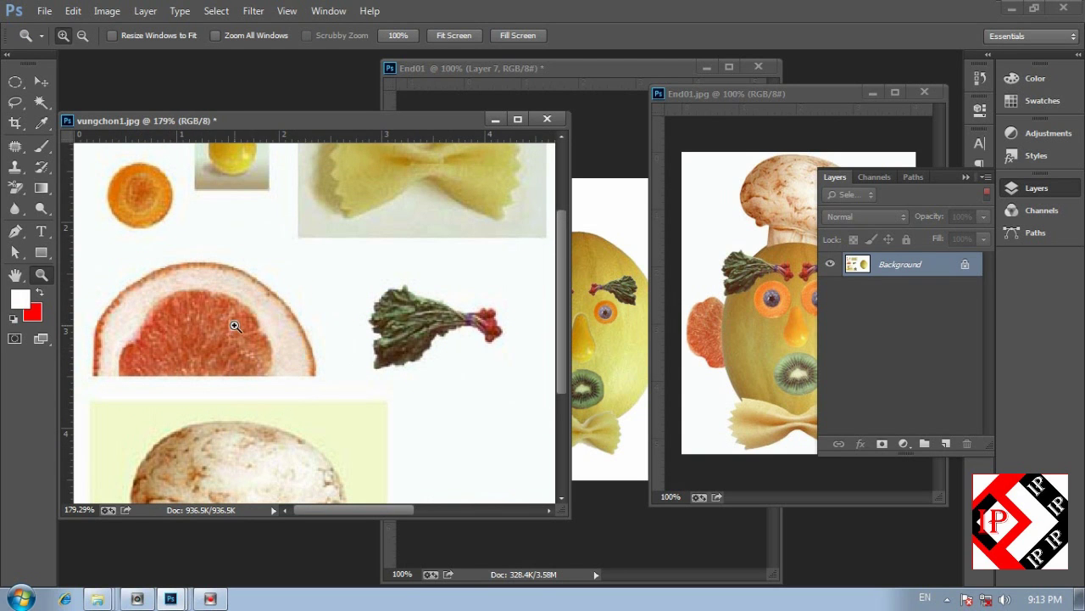
Step: Select the white background around the grapefruit slice and the other pieces with the Magic Wand
left_click(36, 105)
right_click(36, 105)
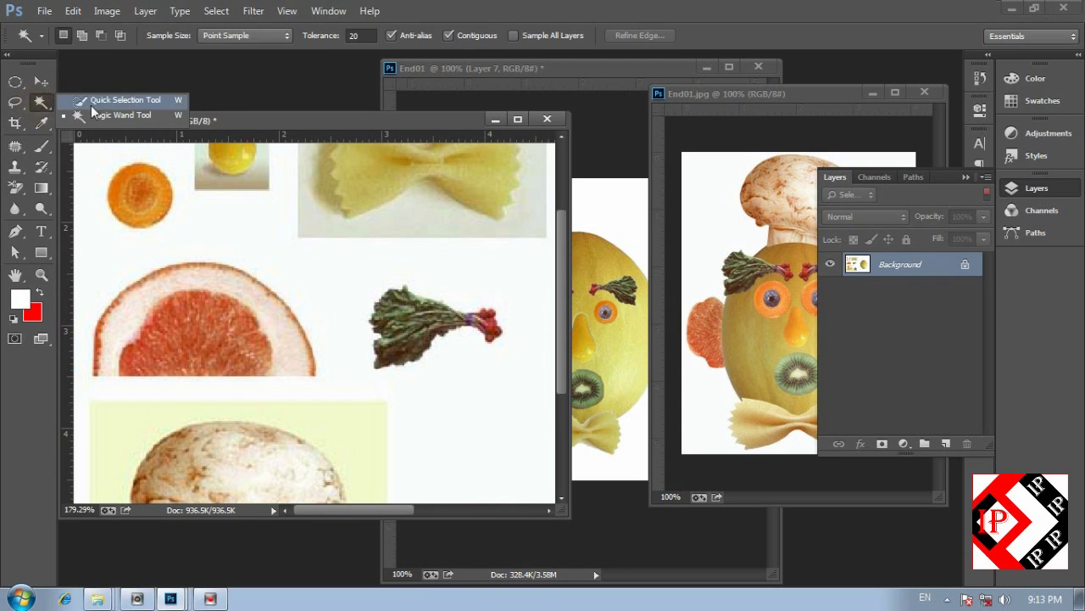
left_click(89, 111)
key("ctrl+minus")
key("ctrl+minus")
left_click(230, 305)
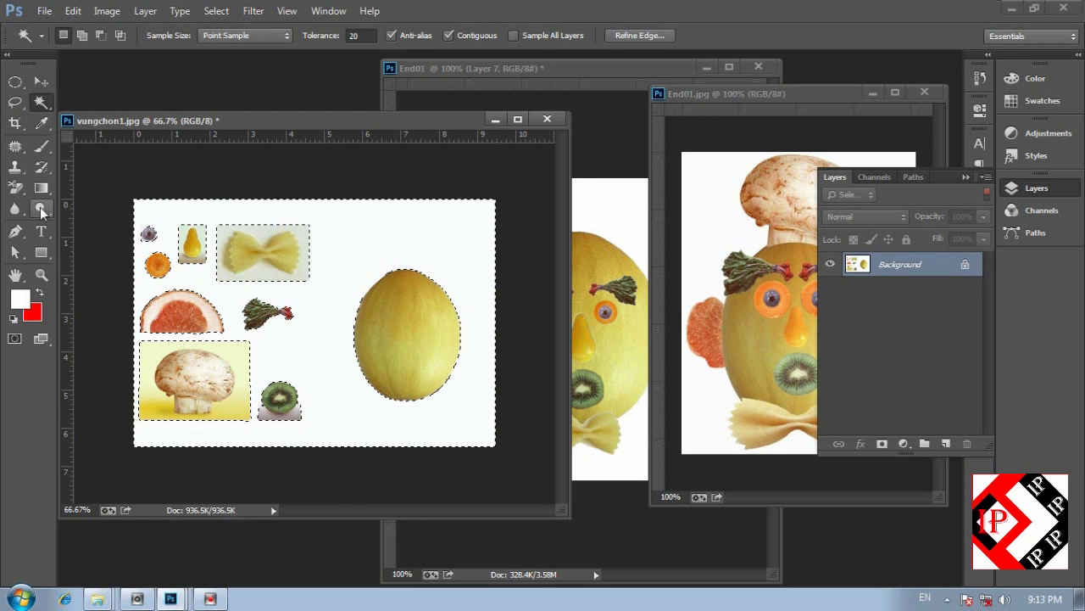
Step: Lasso the other pieces into the background selection, then invert it to isolate the grapefruit slice
left_click(16, 103)
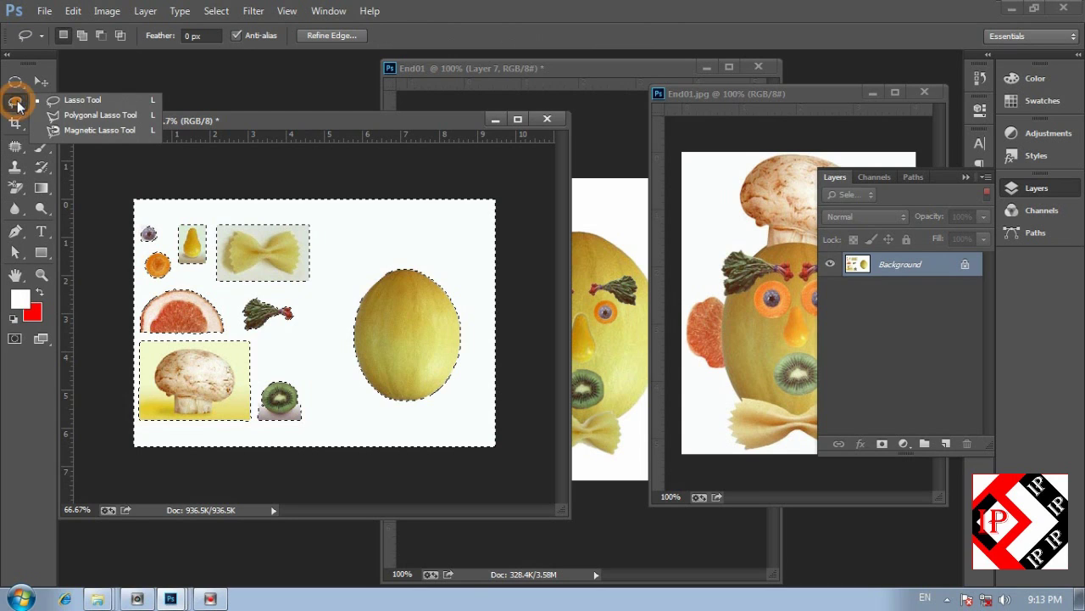
left_click(73, 102)
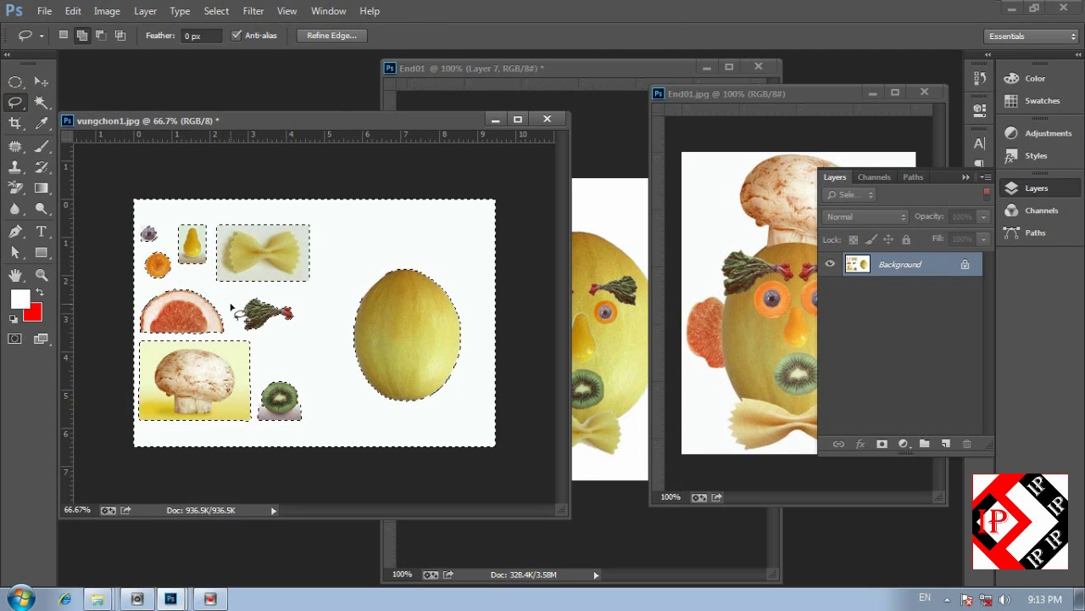
left_click_drag(231, 307, 104, 248)
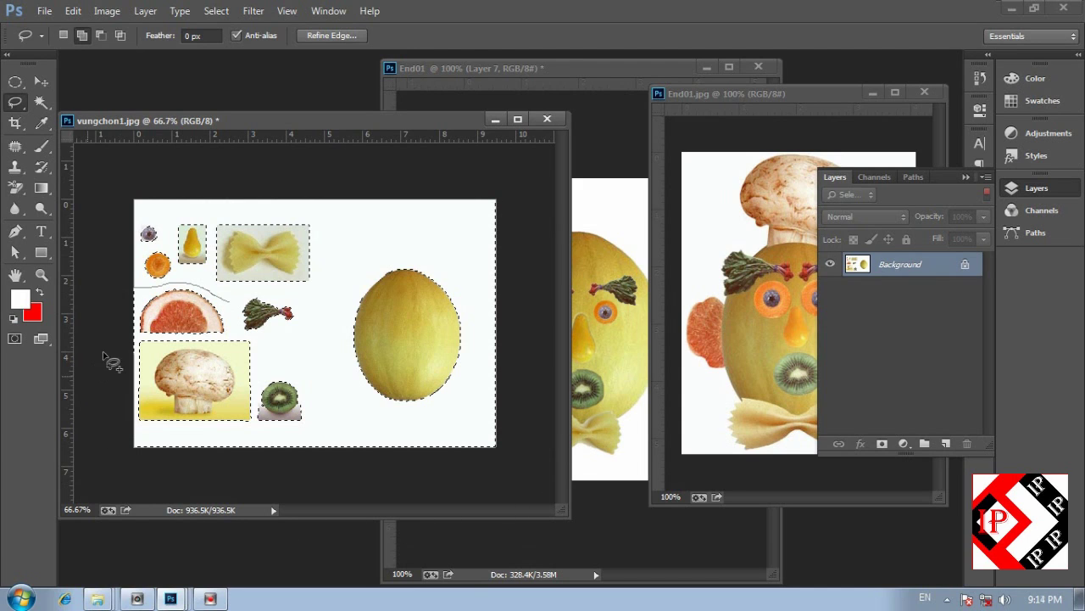
mouse_move(118, 337)
left_mouse_down()
mouse_move(229, 337)
mouse_move(235, 303)
left_mouse_up()
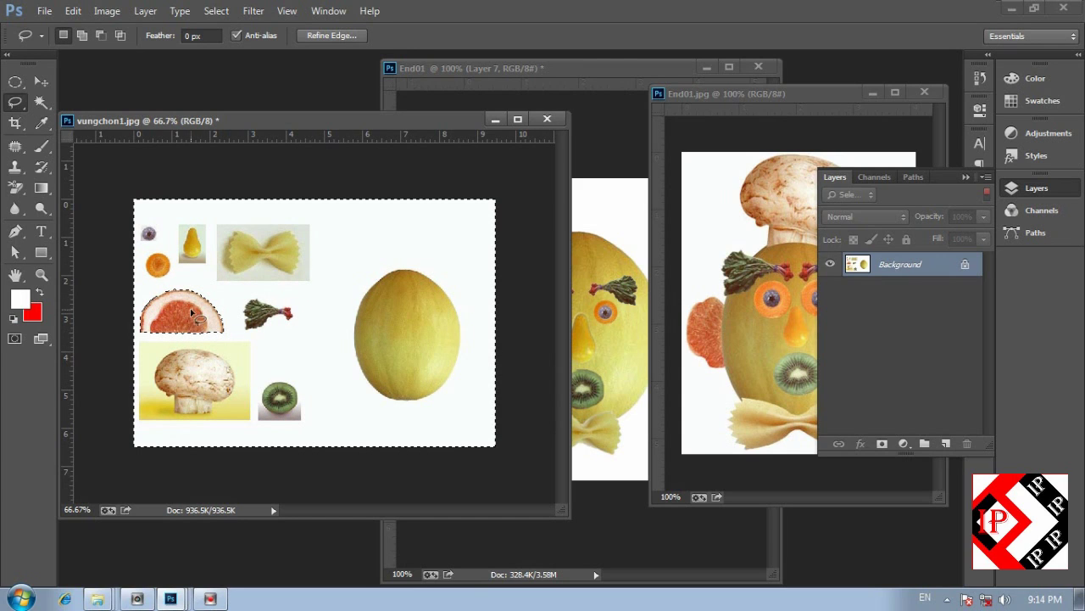
key("shift")
key("shift")
key("ctrl+shift+i")
Step: Move the selected grapefruit slice from vungchon1.jpg into the End01 document, over the melon face
left_click(43, 82)
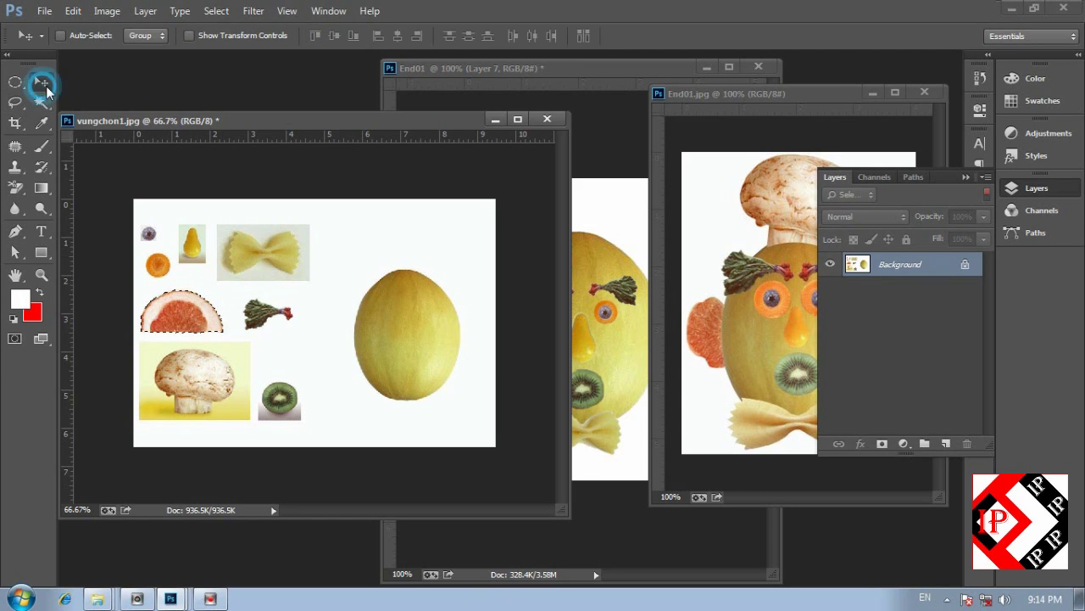
left_click_drag(177, 319, 617, 386)
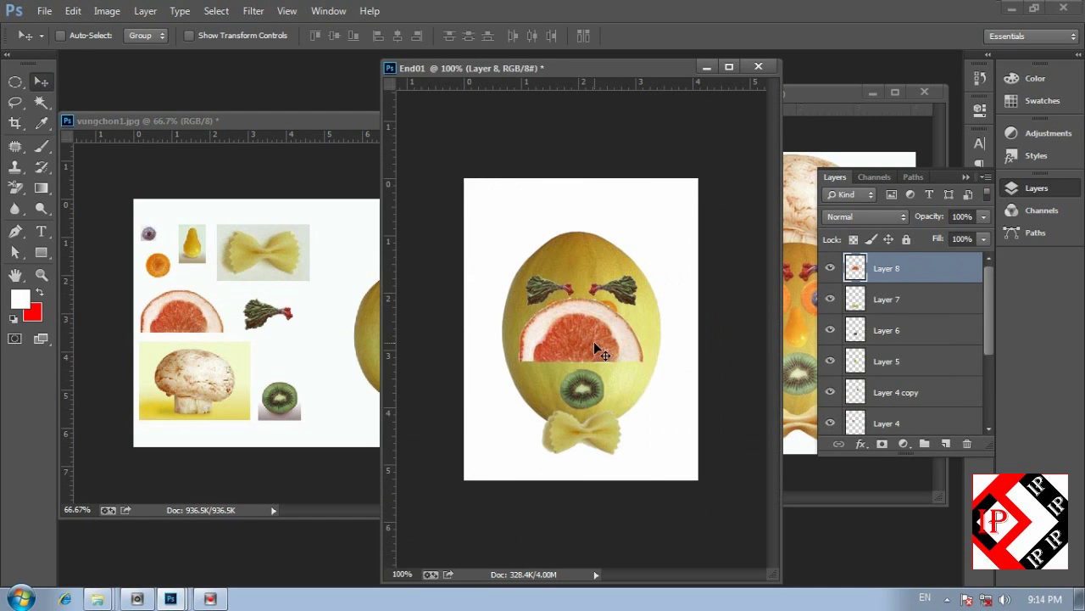
mouse_move(593, 340)
left_mouse_down()
mouse_move(534, 369)
mouse_move(591, 352)
left_mouse_up()
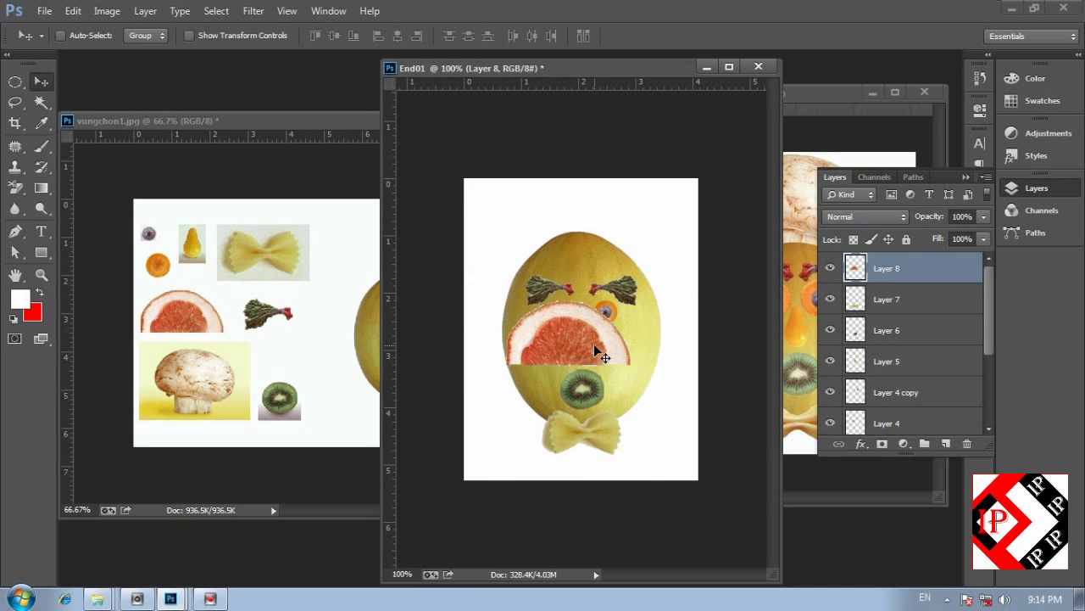
Step: Trace a closed Pen path along the edge of the grapefruit pulp and around the rind, and convert it to a selection
key("f")
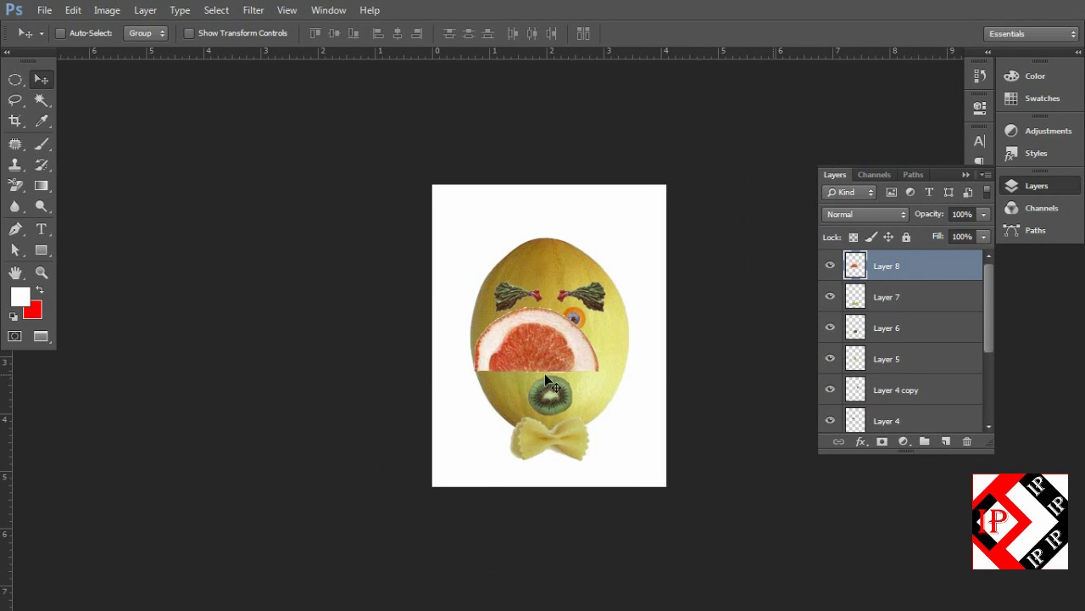
key("ctrl+plus")
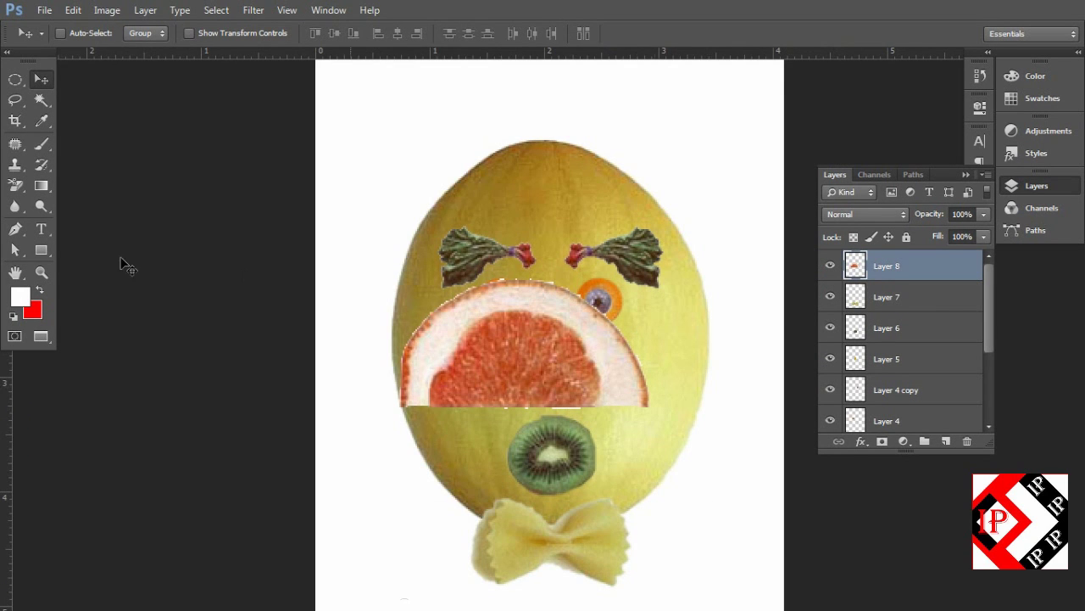
left_click_drag(9, 233, 85, 227)
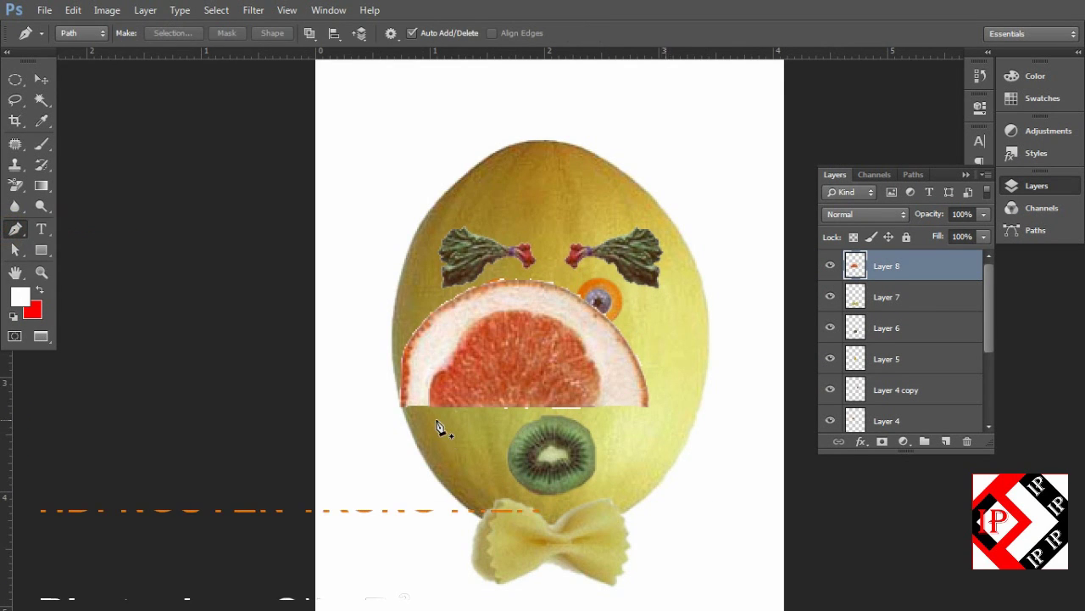
left_click_drag(432, 419, 430, 404)
left_click_drag(452, 347, 470, 317)
left_click_drag(541, 315, 583, 428)
left_click_drag(585, 466, 630, 475)
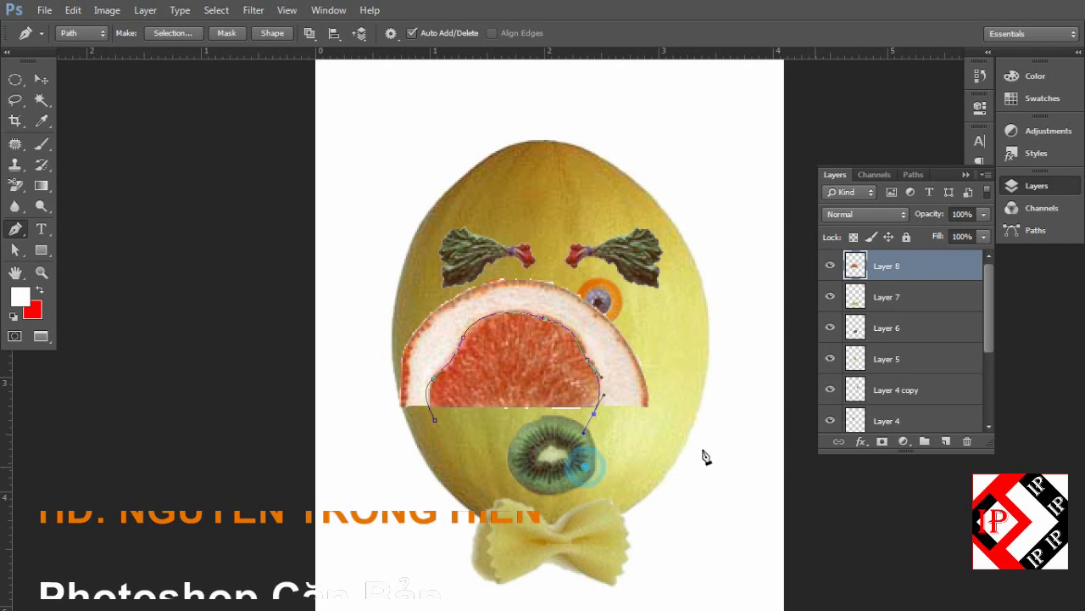
left_click_drag(705, 444, 721, 371)
left_click_drag(563, 222, 390, 250)
left_click_drag(349, 333, 436, 430)
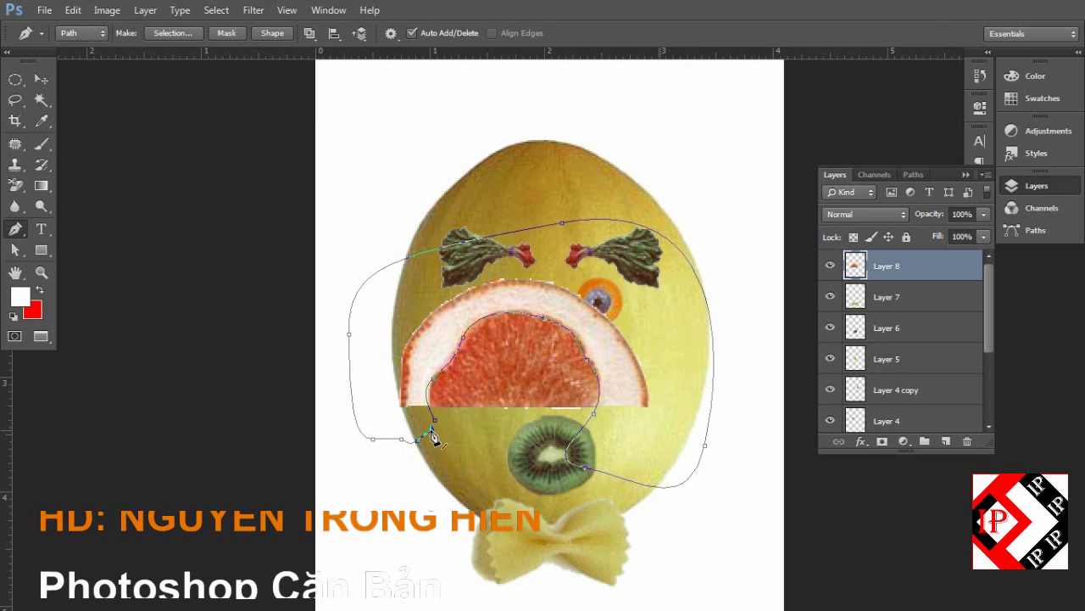
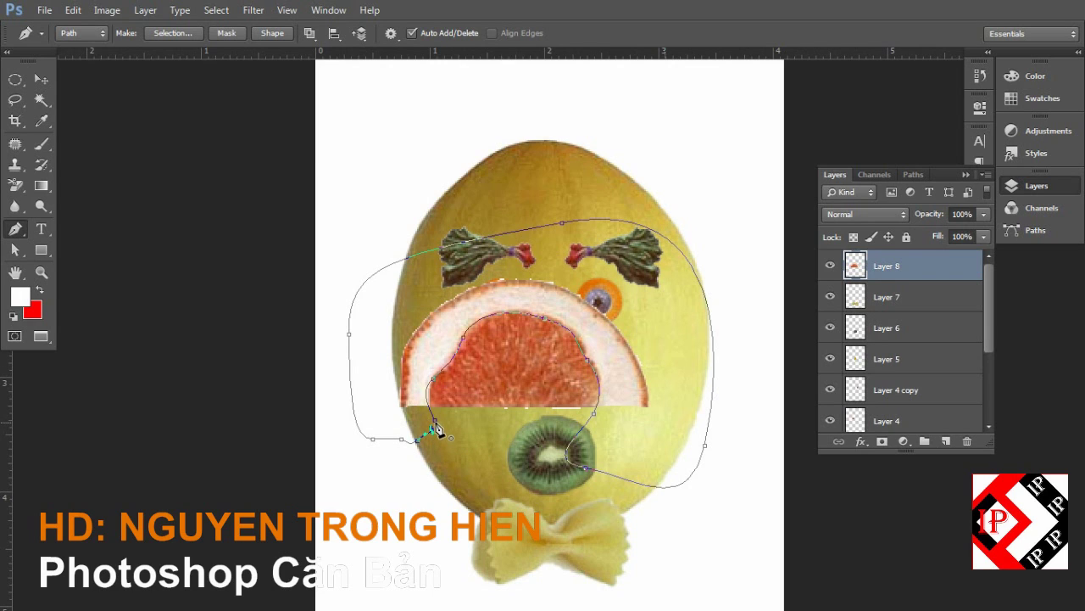
left_click_drag(437, 430, 445, 443)
key("ctrl+Return")
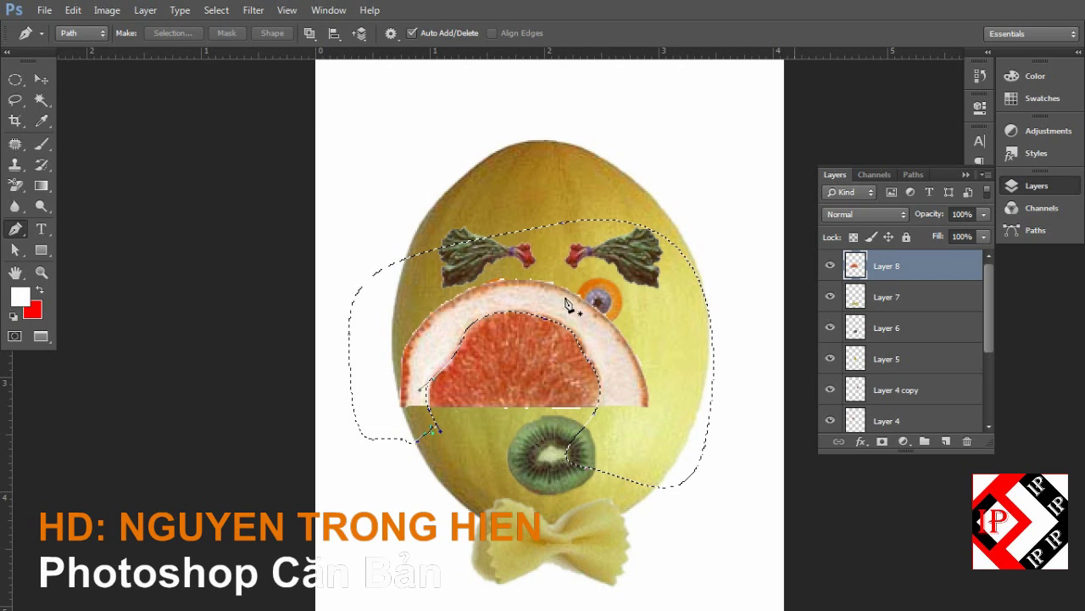
Step: Feather the selection by 0.5 pixels, delete the grapefruit rind on Layer 8 and deselect
left_click(218, 15)
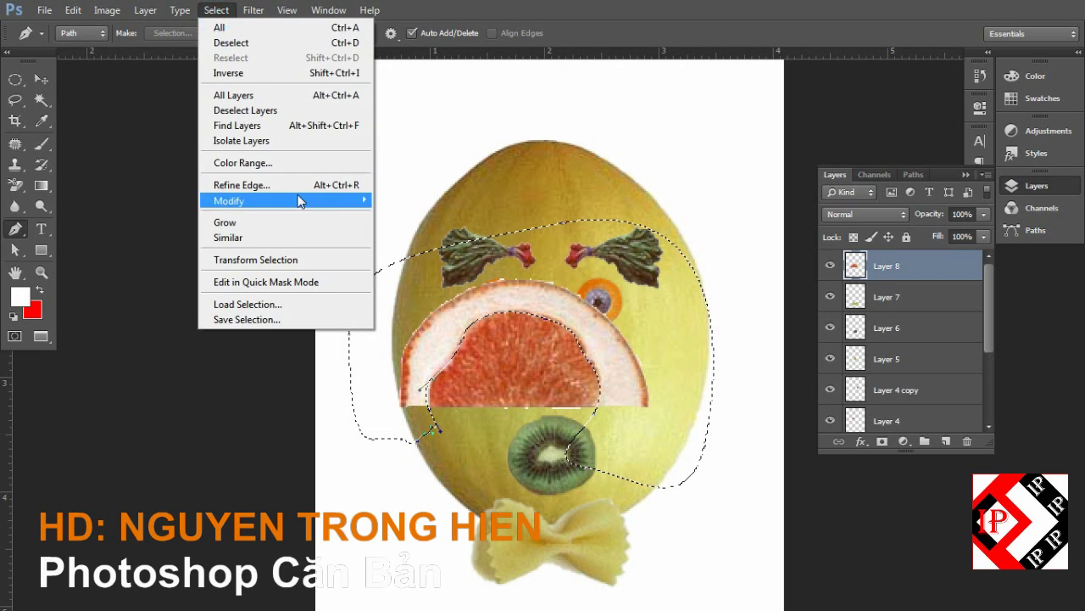
left_click(293, 198)
left_click(428, 259)
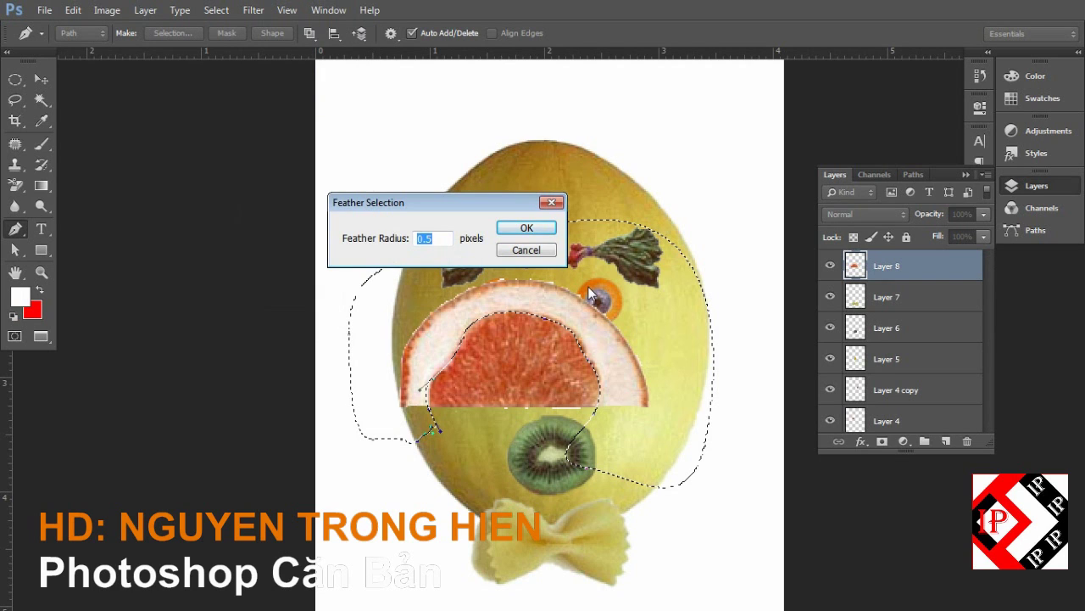
key("Return")
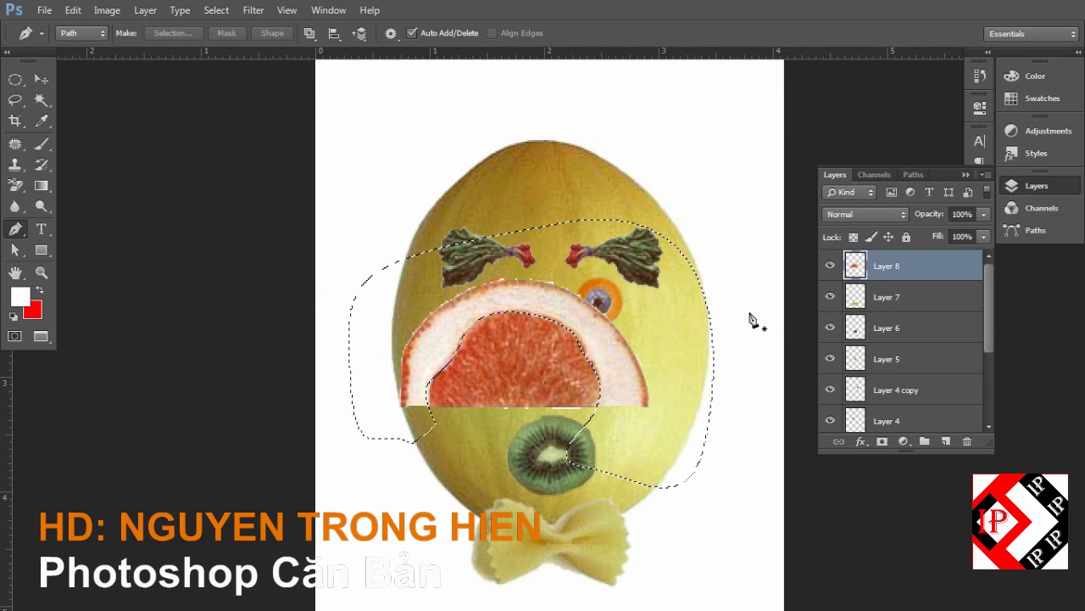
key("Delete")
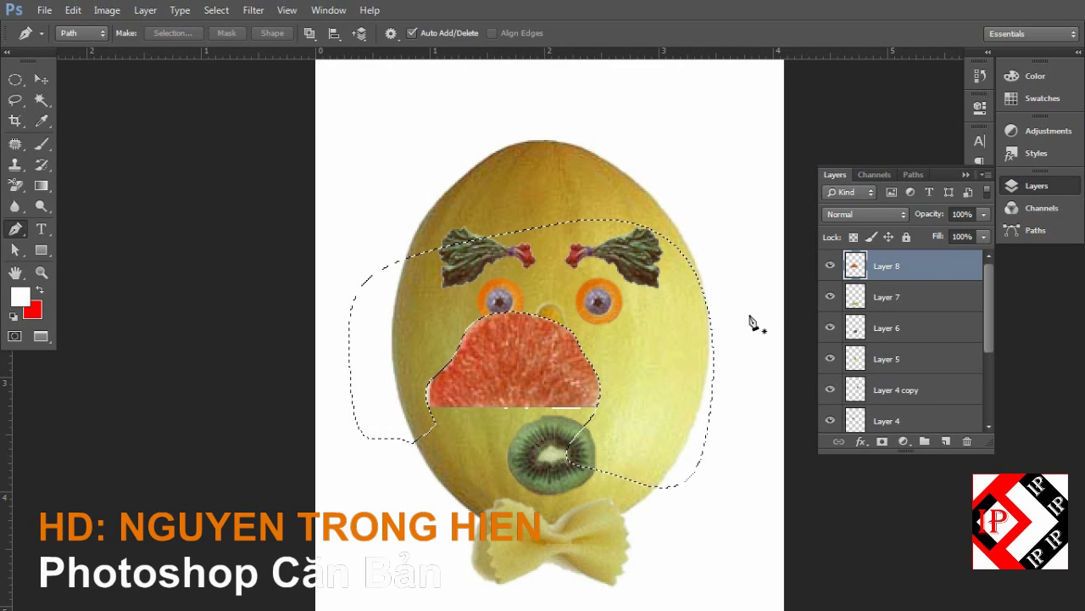
key("ctrl+d")
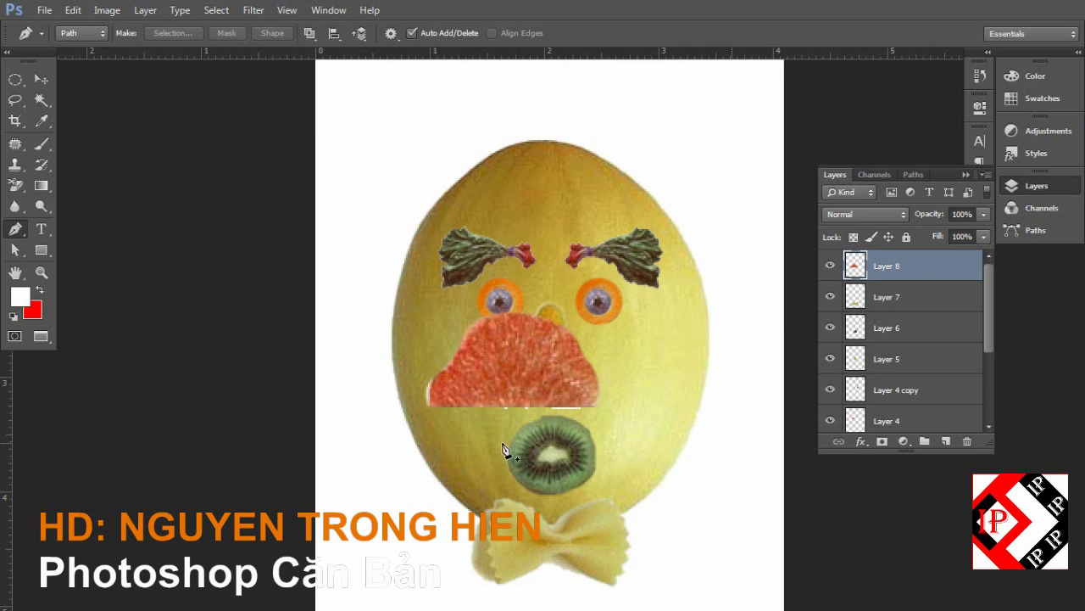
Step: Rotate the grapefruit pulp by -90° with Free Transform
key("ctrl+t")
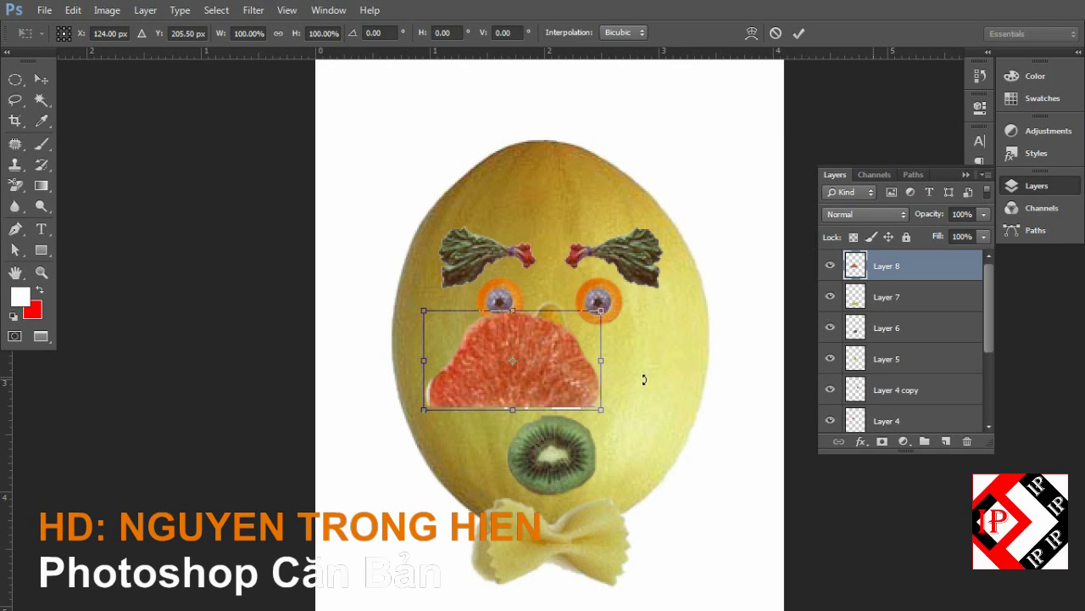
left_click_drag(644, 379, 525, 230)
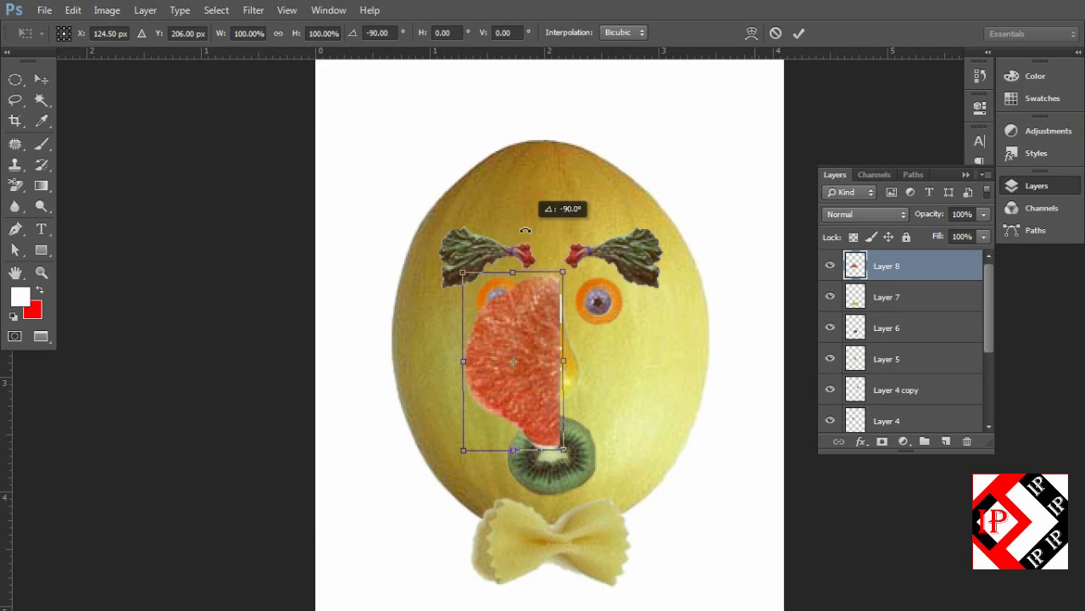
mouse_move(525, 229)
left_mouse_down()
mouse_move(685, 378)
mouse_move(443, 195)
mouse_move(775, 405)
mouse_move(417, 211)
mouse_move(395, 312)
mouse_move(599, 418)
mouse_move(536, 263)
mouse_move(604, 521)
mouse_move(411, 292)
mouse_move(543, 246)
mouse_move(525, 248)
left_mouse_up()
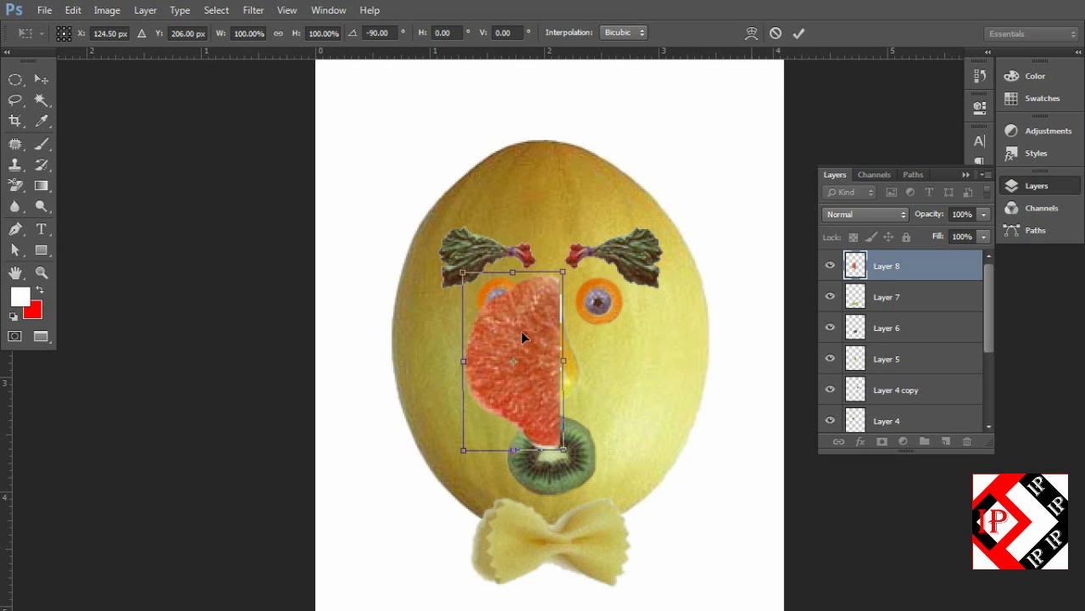
key("Return")
Step: Place the grapefruit pulp against the melon's left edge as an ear and scale it to about 80%
key("p")
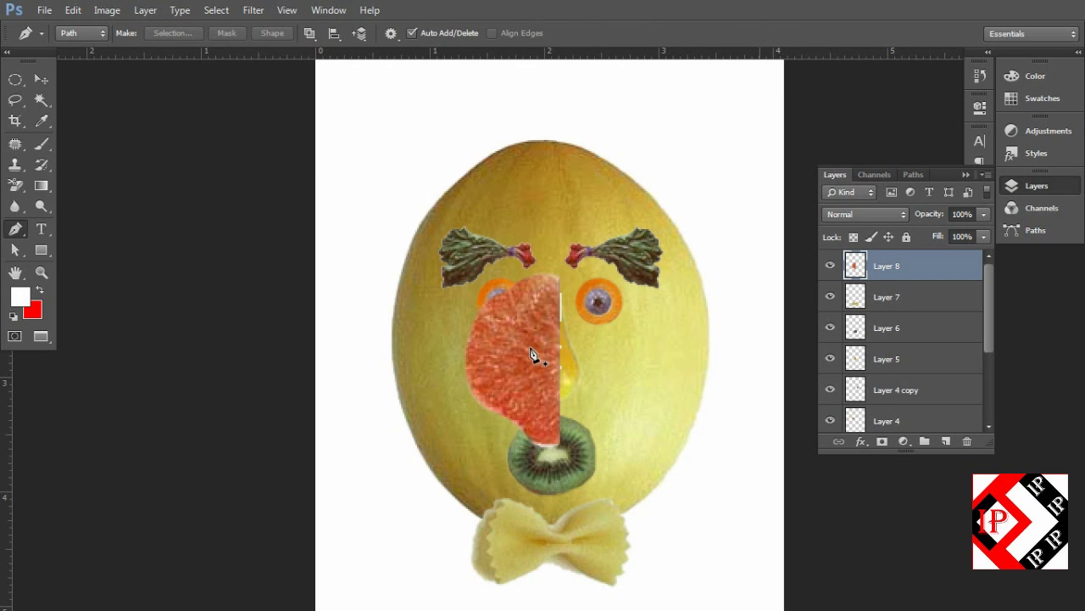
key("v")
left_click_drag(532, 356, 385, 334)
key("ctrl+t")
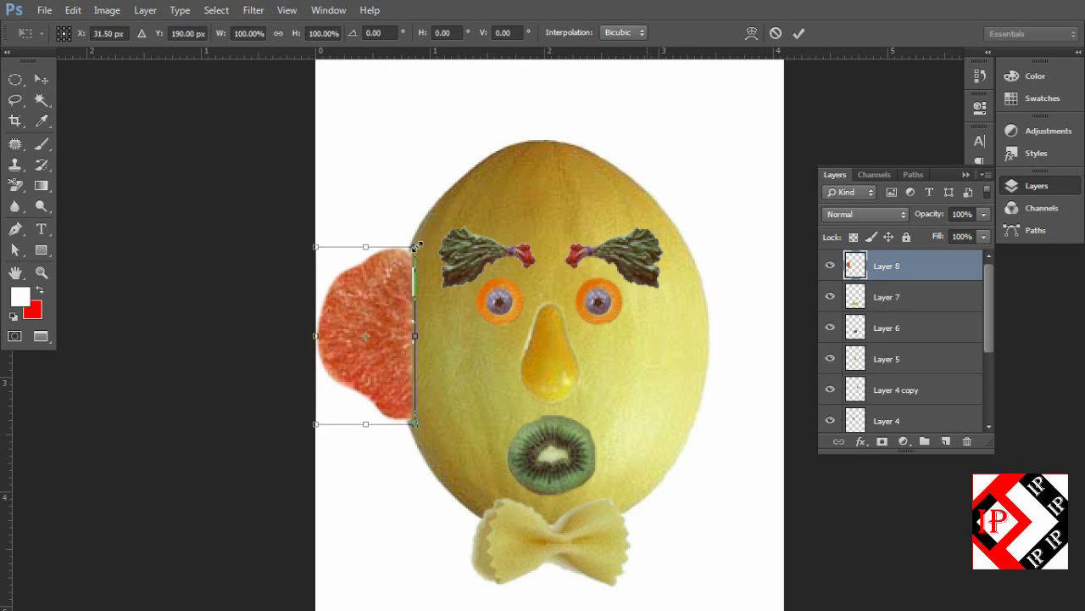
left_click_drag(415, 246, 405, 266)
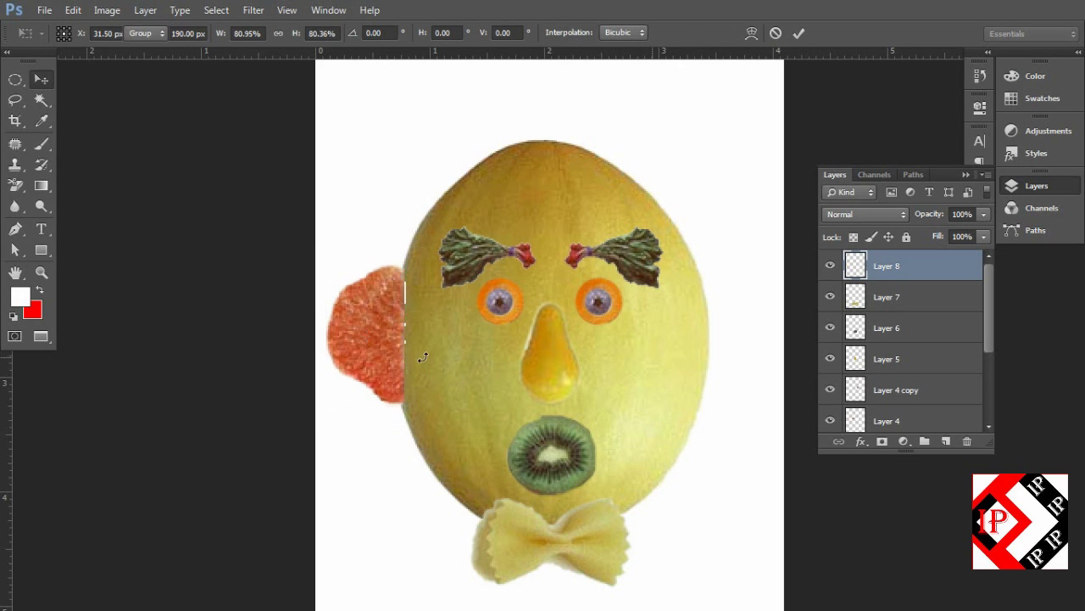
key("Return")
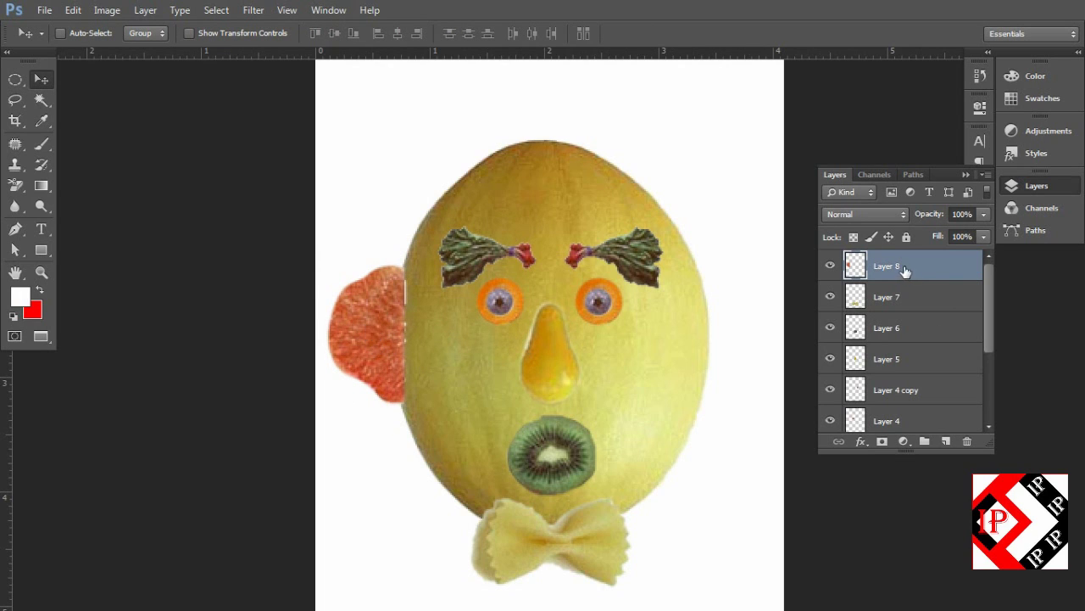
Step: Duplicate the grapefruit ear, flip the copy horizontally and place it against the melon's right edge
key("ctrl+j")
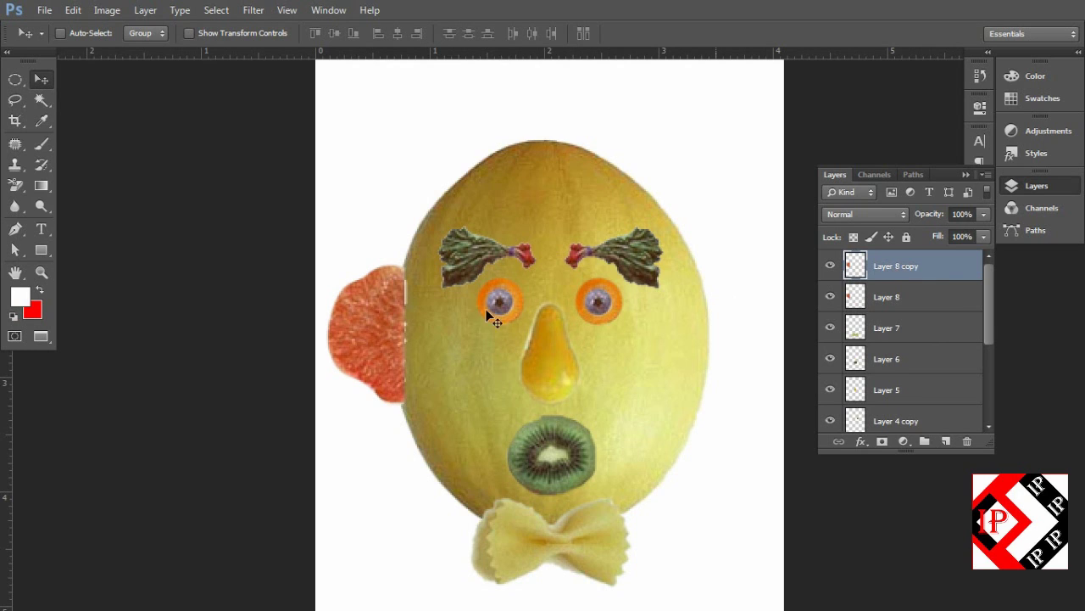
left_click_drag(372, 339, 675, 340)
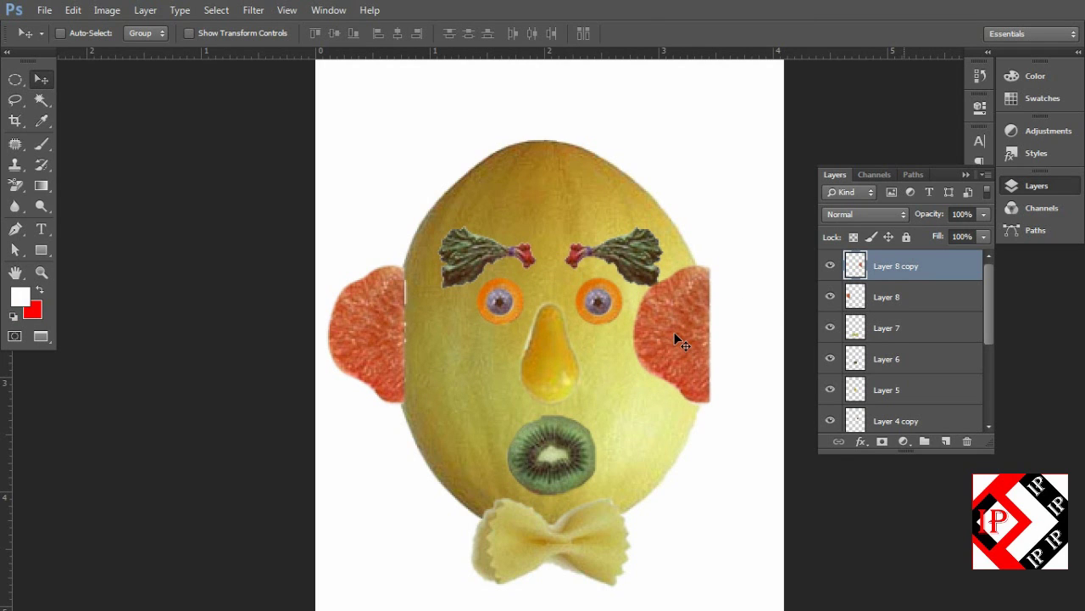
key("ctrl+t")
left_click_drag(675, 336, 632, 336)
right_click(650, 330)
left_click(694, 303)
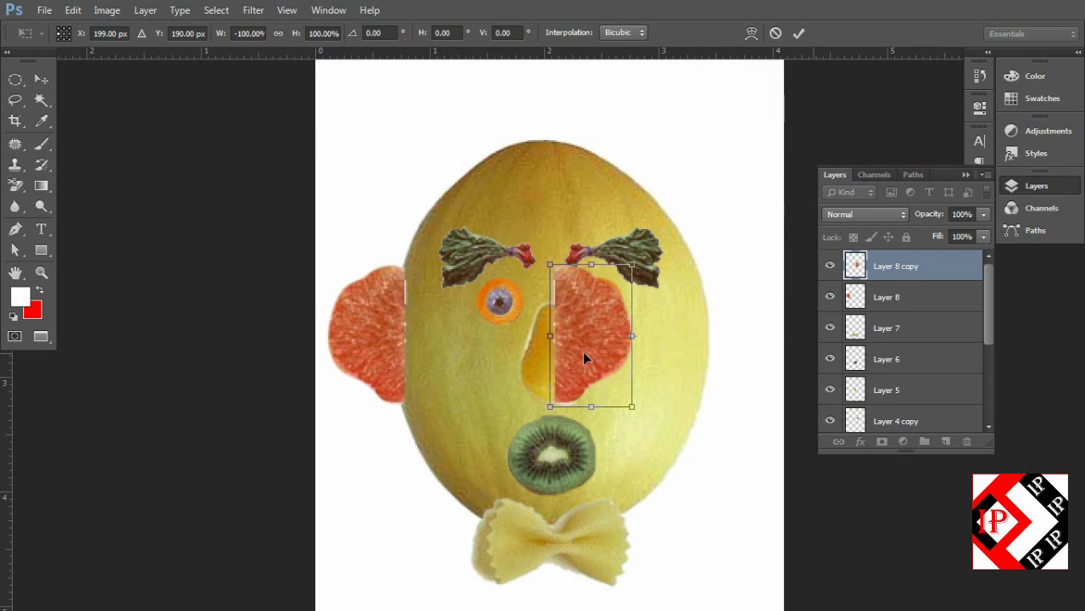
key("Return")
left_click_drag(587, 350, 738, 347)
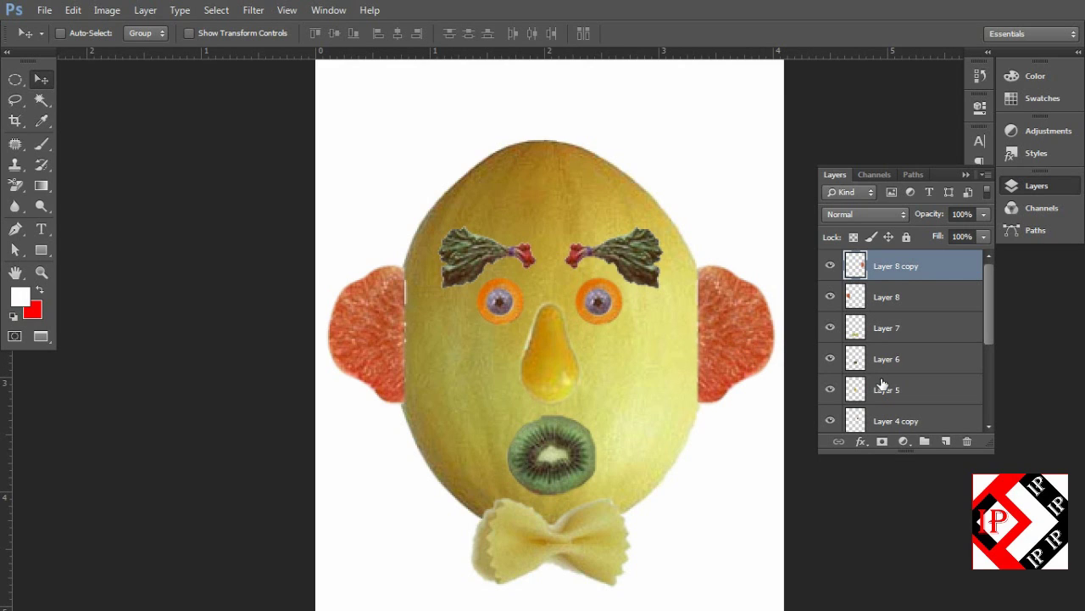
Step: Move both grapefruit ear layers behind the melon, directly above the Background layer, and merge them into one layer
left_click(914, 302, "shift")
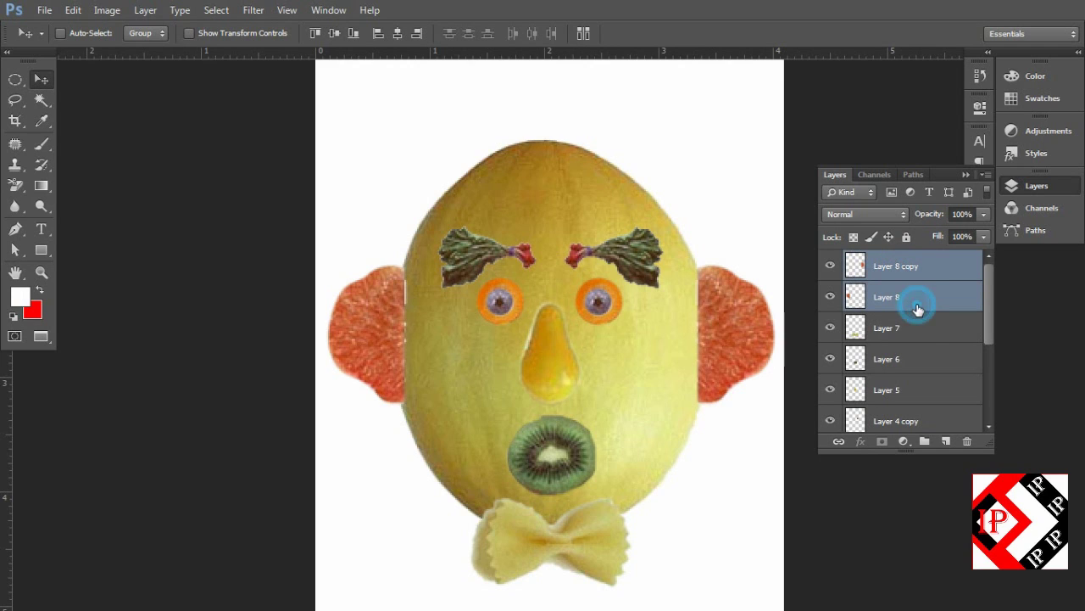
scroll(900, 288, "down", 1)
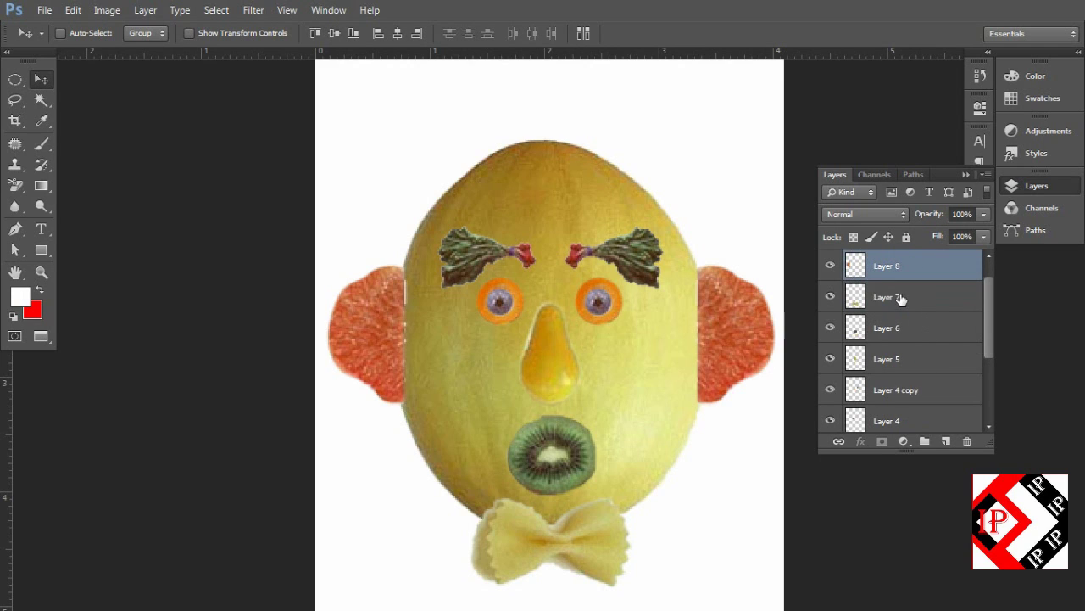
scroll(904, 301, "up", 1)
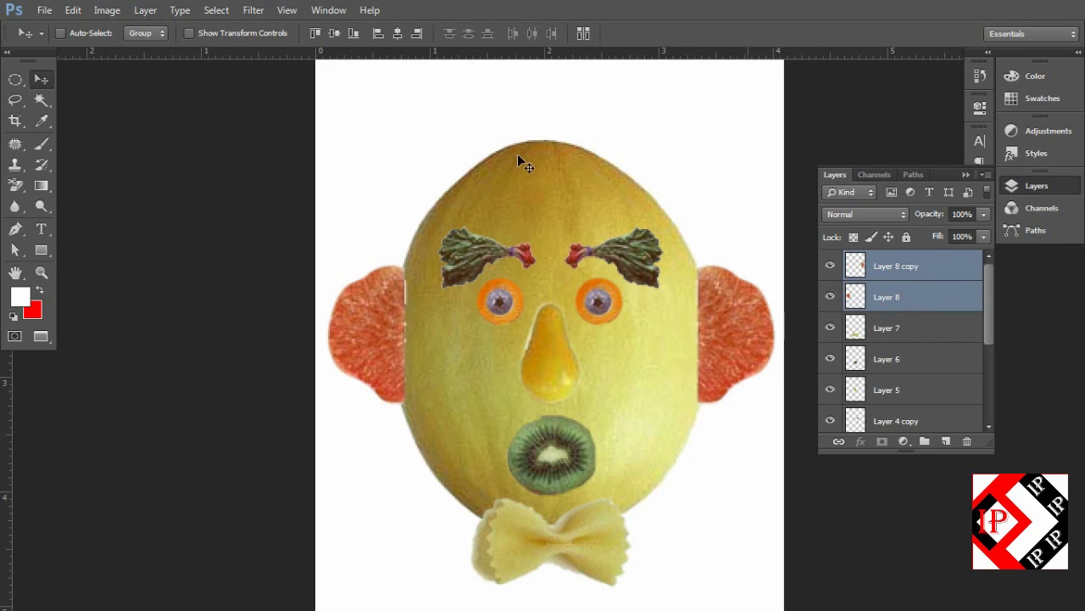
key("ctrl+z")
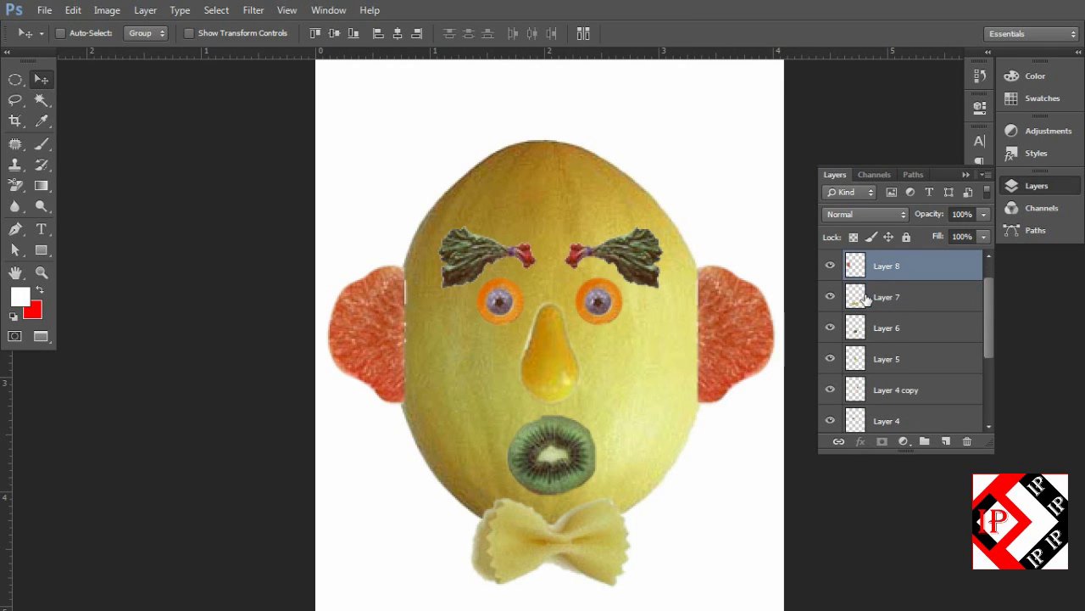
key("ctrl+z")
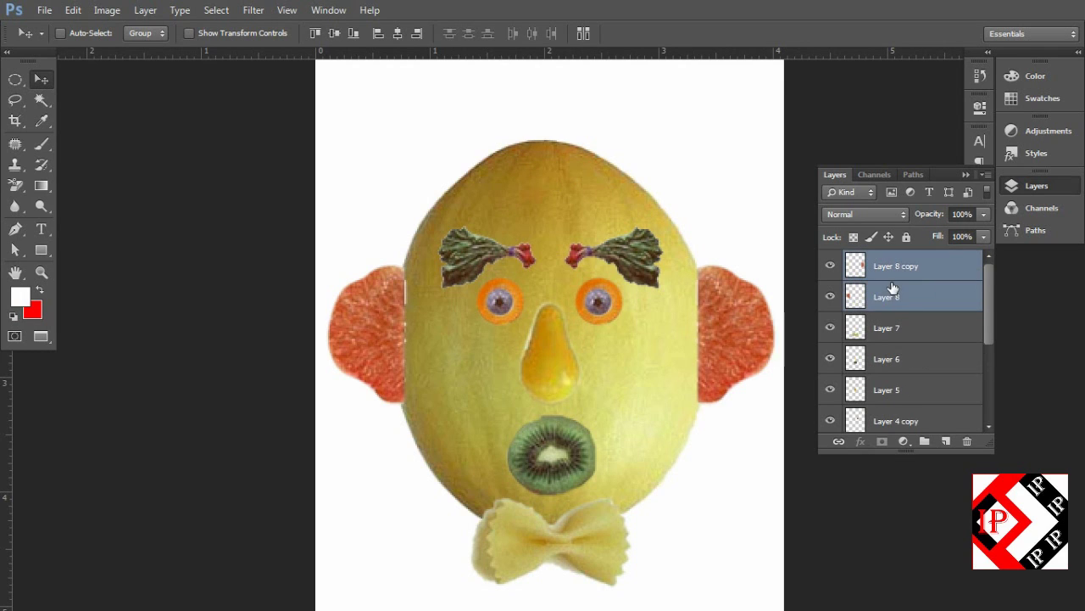
left_click_drag(894, 289, 904, 392)
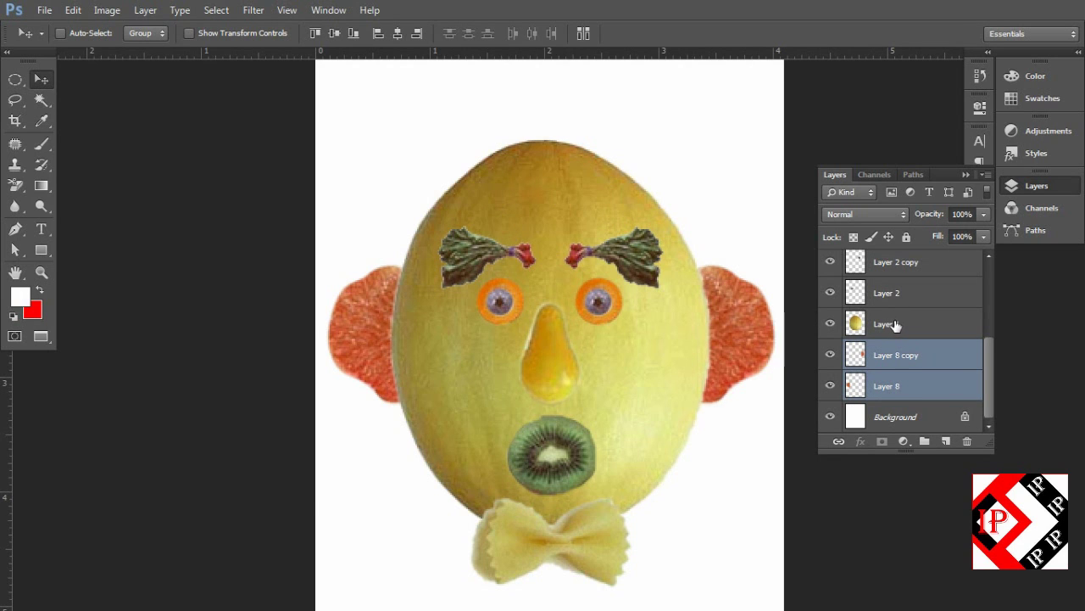
right_click(924, 388)
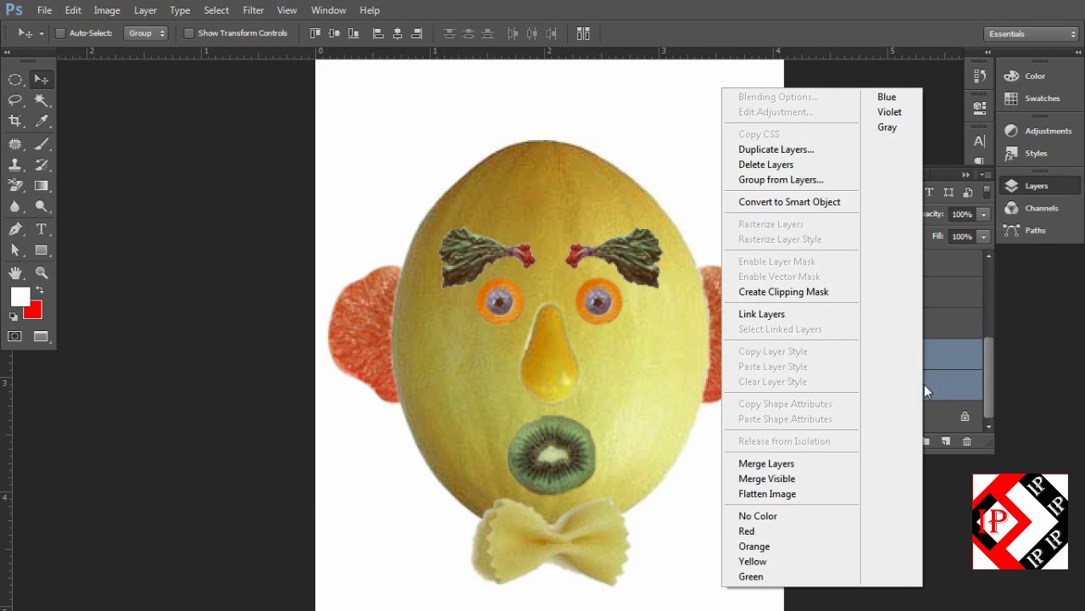
left_click(767, 465)
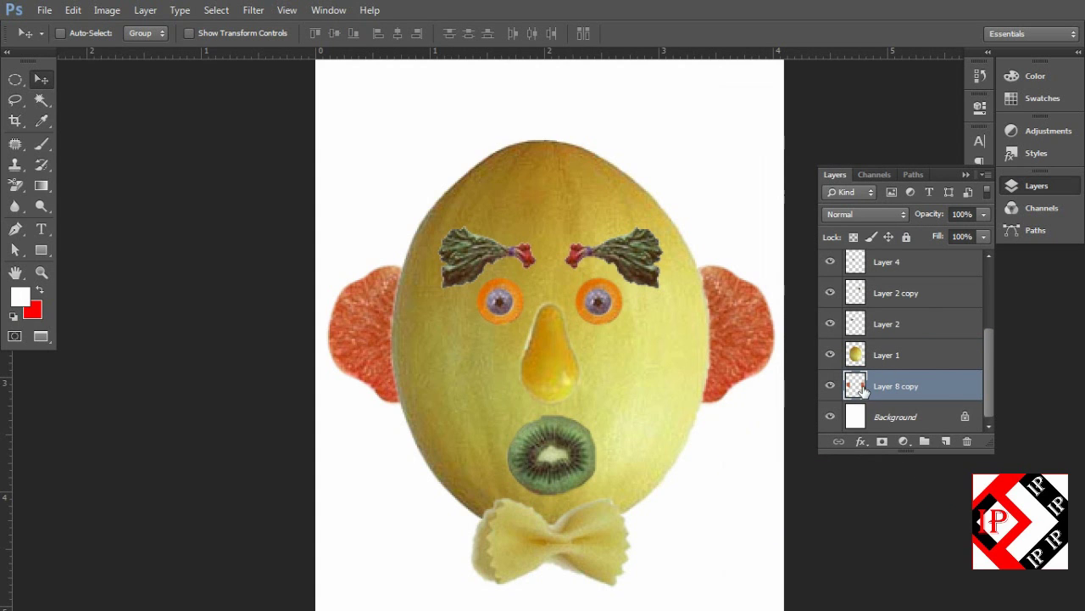
Step: Switch from the End01 document to vungchon1.jpg and bring the mushroom up close
key("ctrl+minus")
key("ctrl+minus")
key("ctrl+minus")
key("ctrl+plus")
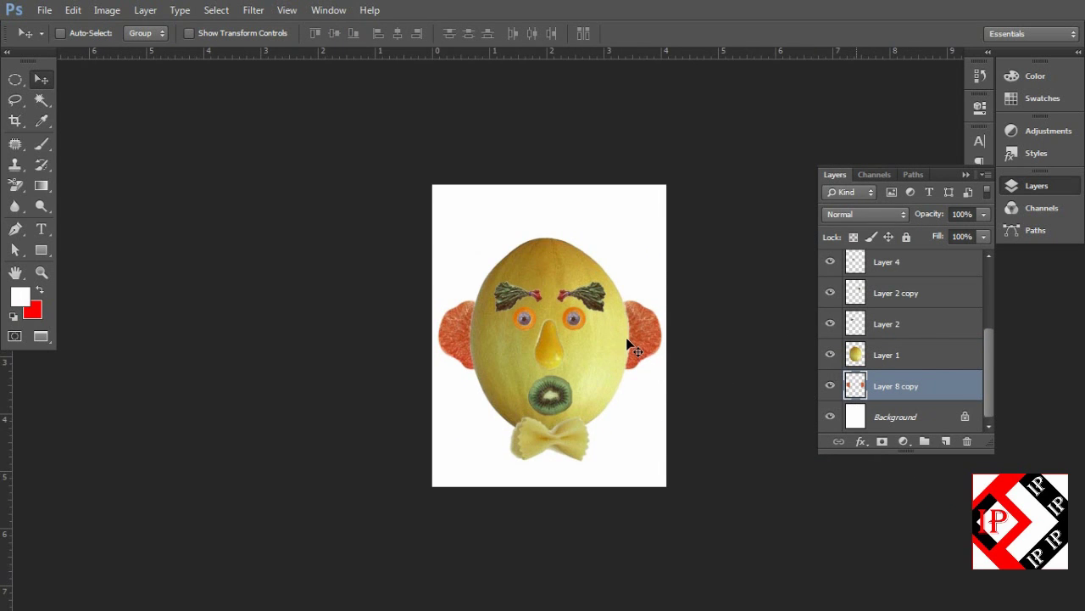
key("f")
left_click(350, 258)
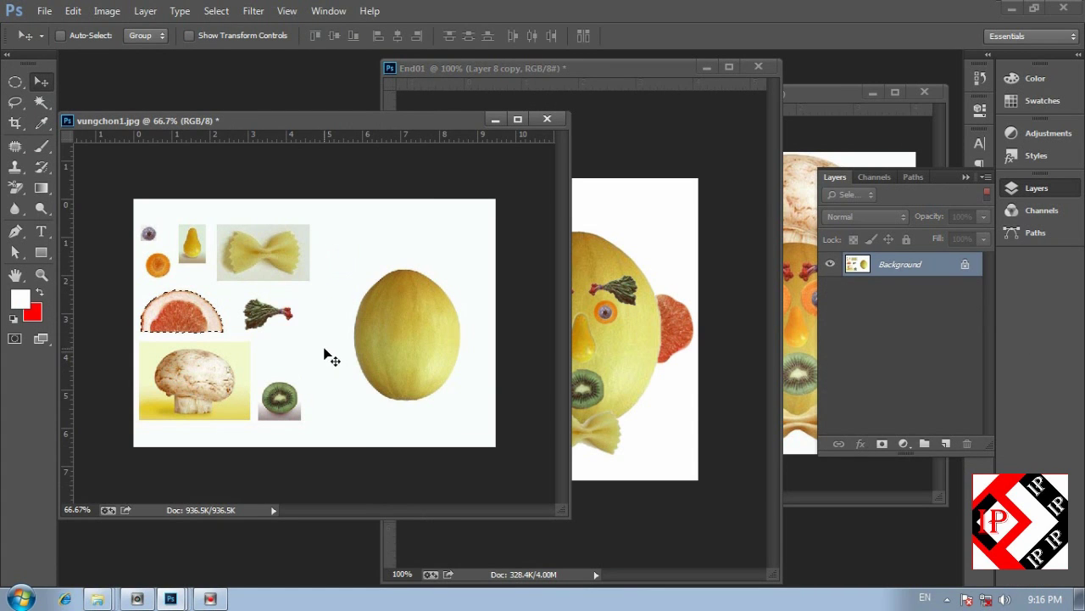
key("z")
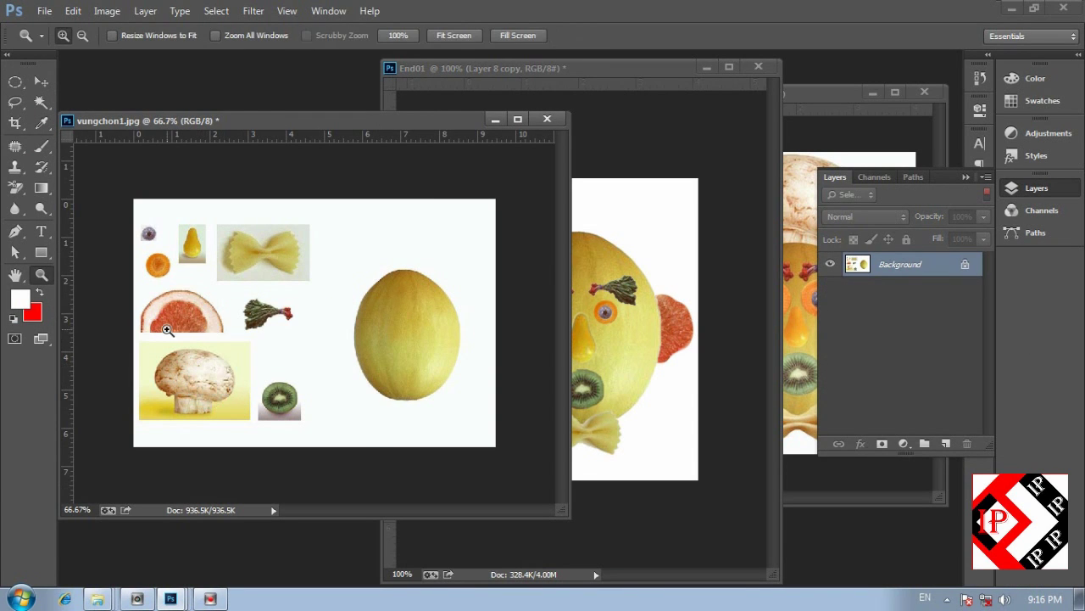
left_click(165, 347)
left_click(377, 363)
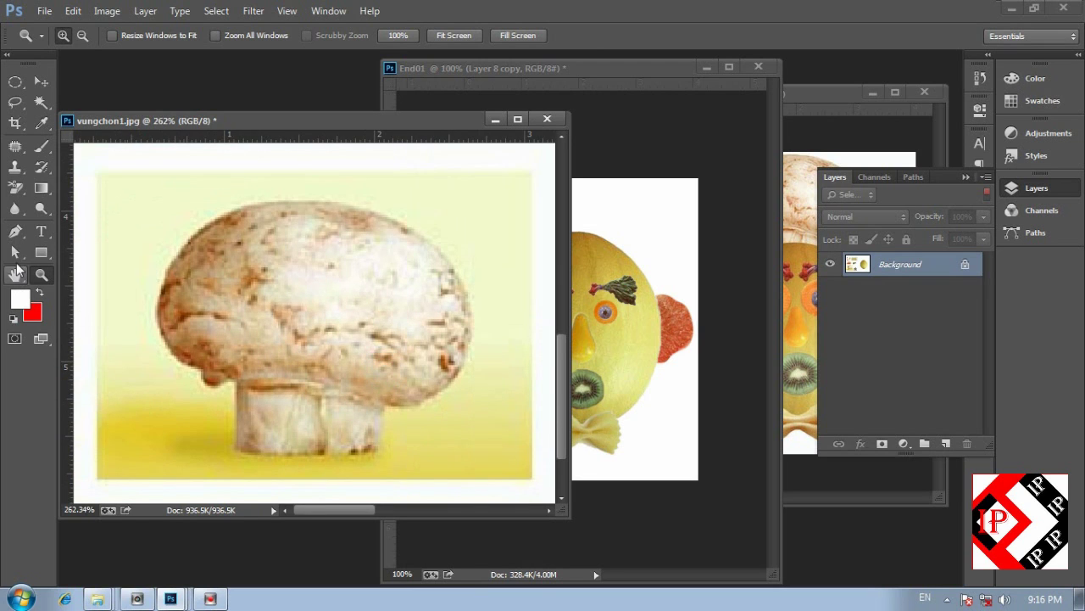
Step: Trace a closed Pen path around the mushroom's cap and stem, starting where the cap meets the stem's left side
left_click(14, 231)
left_click(101, 230)
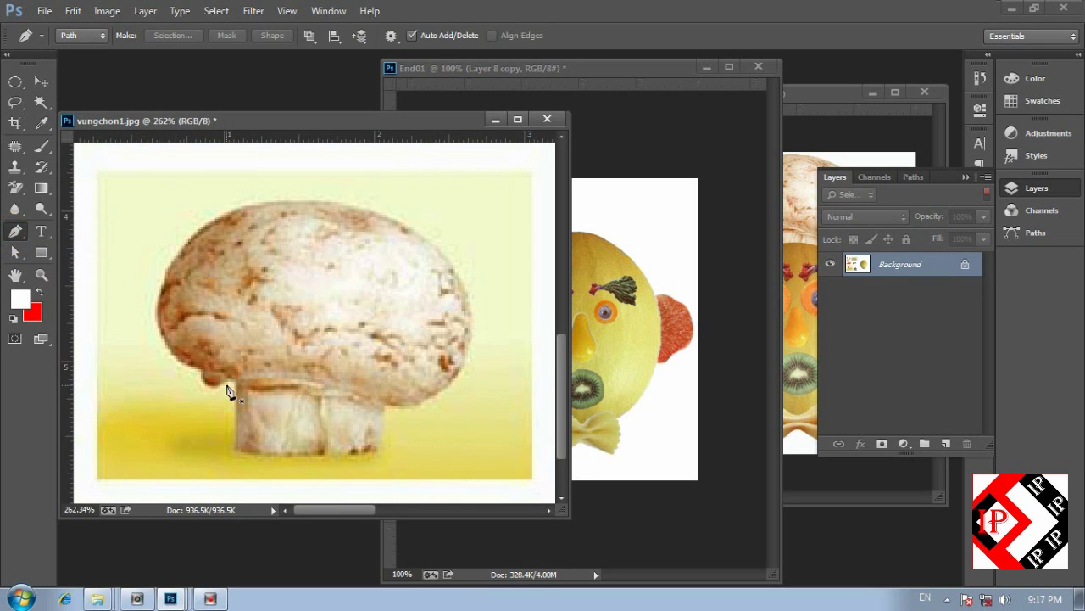
left_click(14, 231)
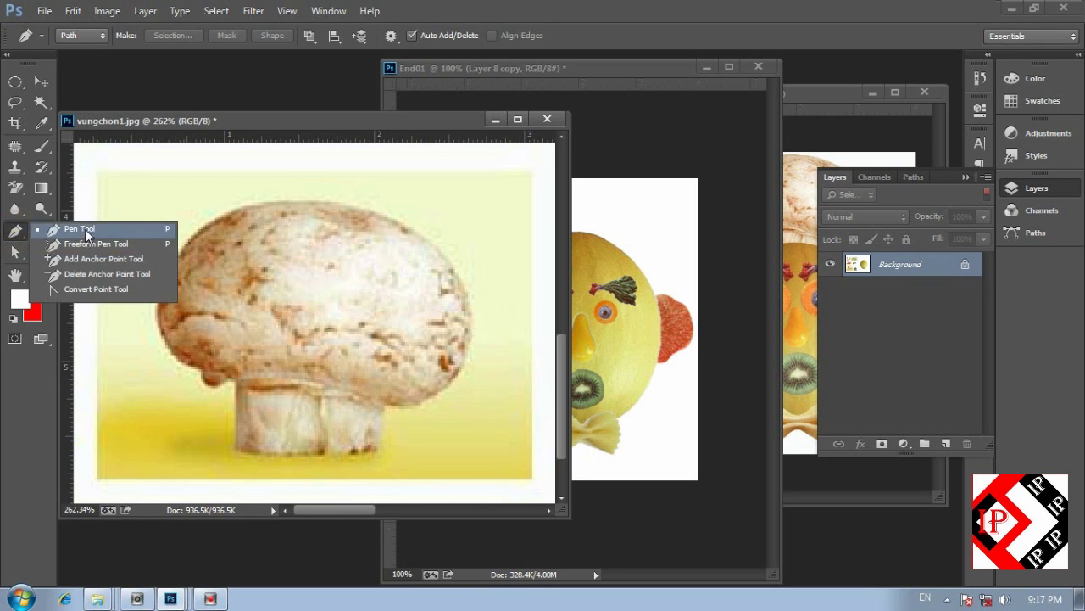
left_click(85, 229)
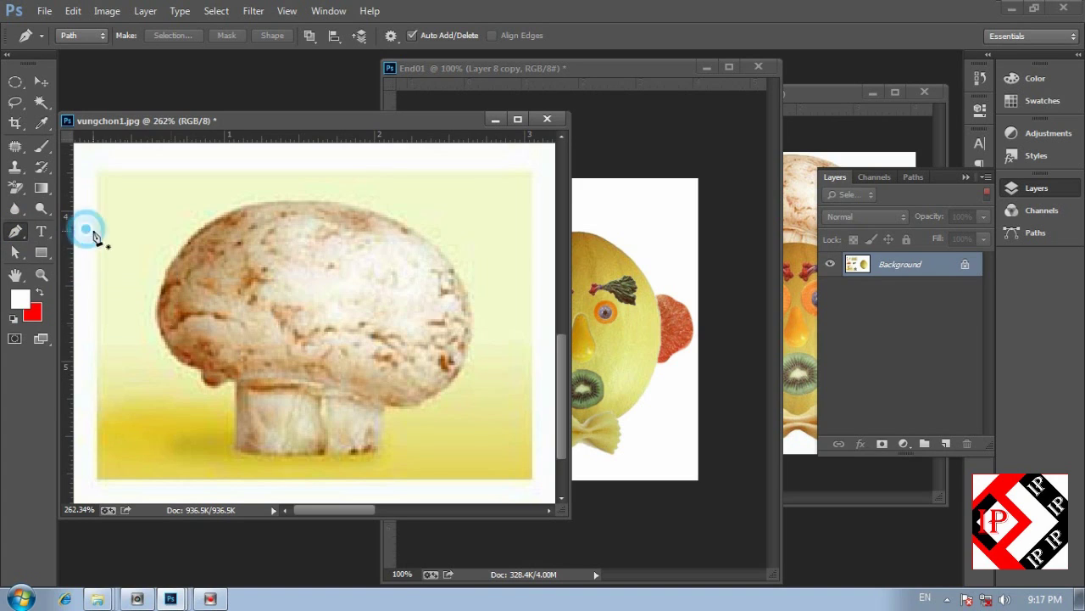
left_click(228, 380)
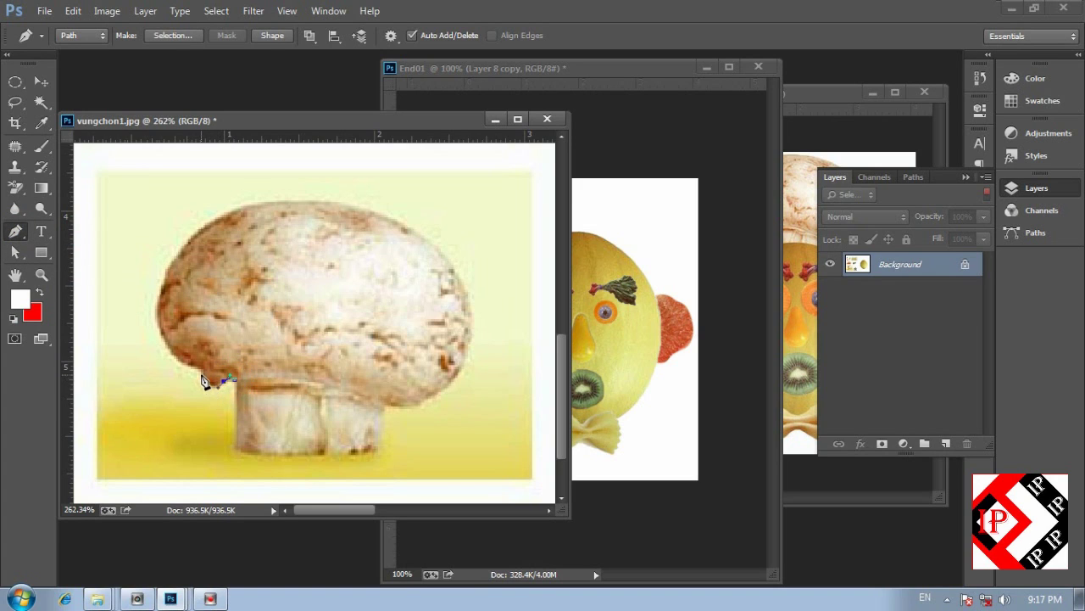
left_click_drag(203, 375, 180, 355)
left_click(167, 358)
left_click_drag(190, 242, 235, 197)
left_click_drag(401, 225, 475, 262)
scroll(466, 348, "down", 2)
left_click(460, 307)
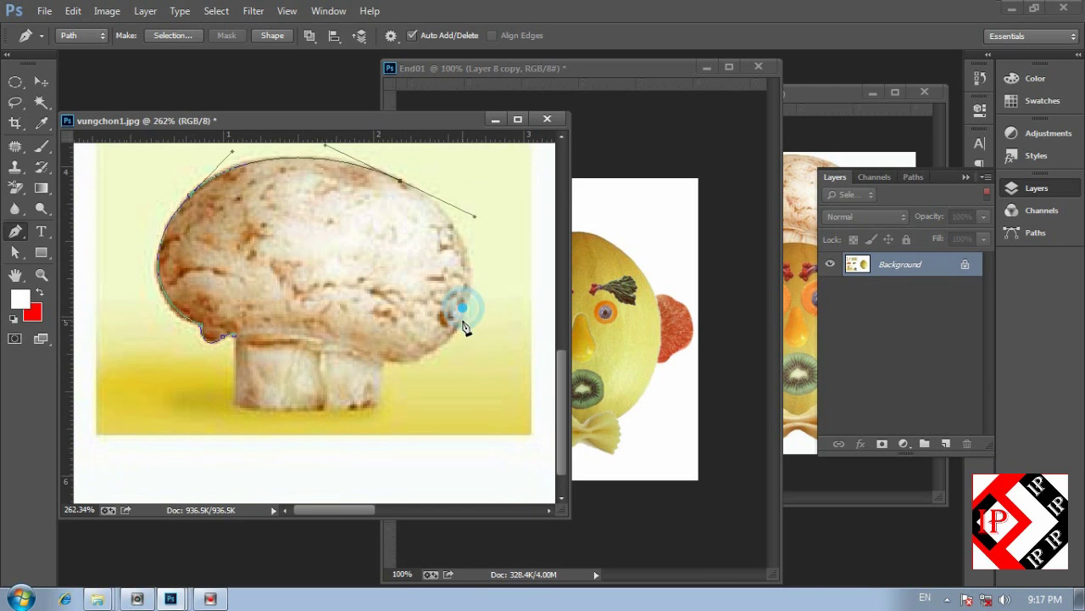
left_click_drag(460, 319, 365, 367)
left_click_drag(380, 407, 357, 413)
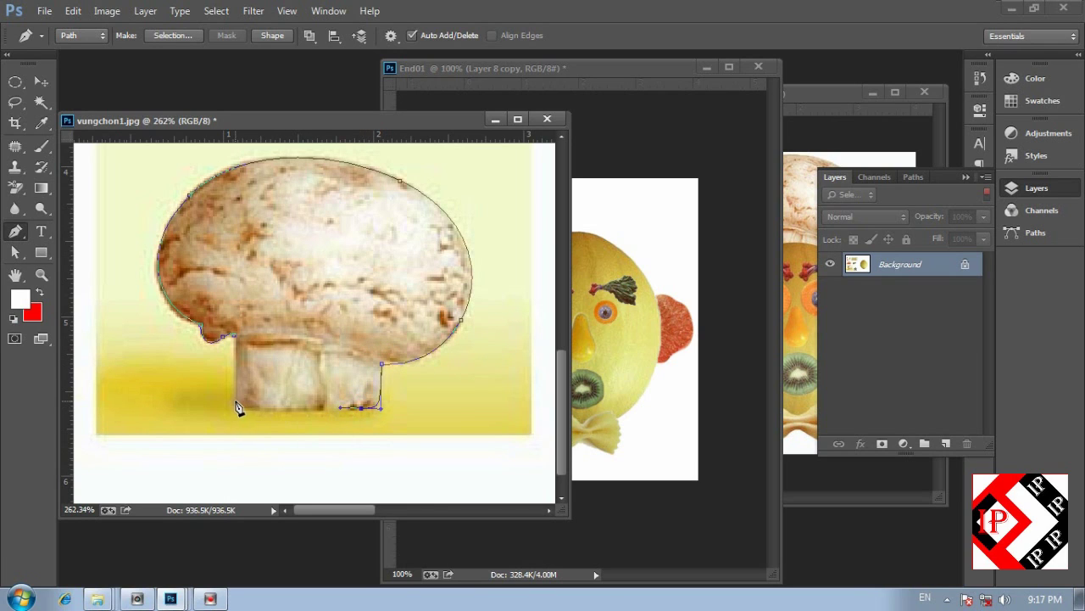
left_click_drag(235, 392, 238, 340)
Step: Convert the mushroom path into a new anti-aliased selection with a 0.5-pixel feather radius
right_click(301, 280)
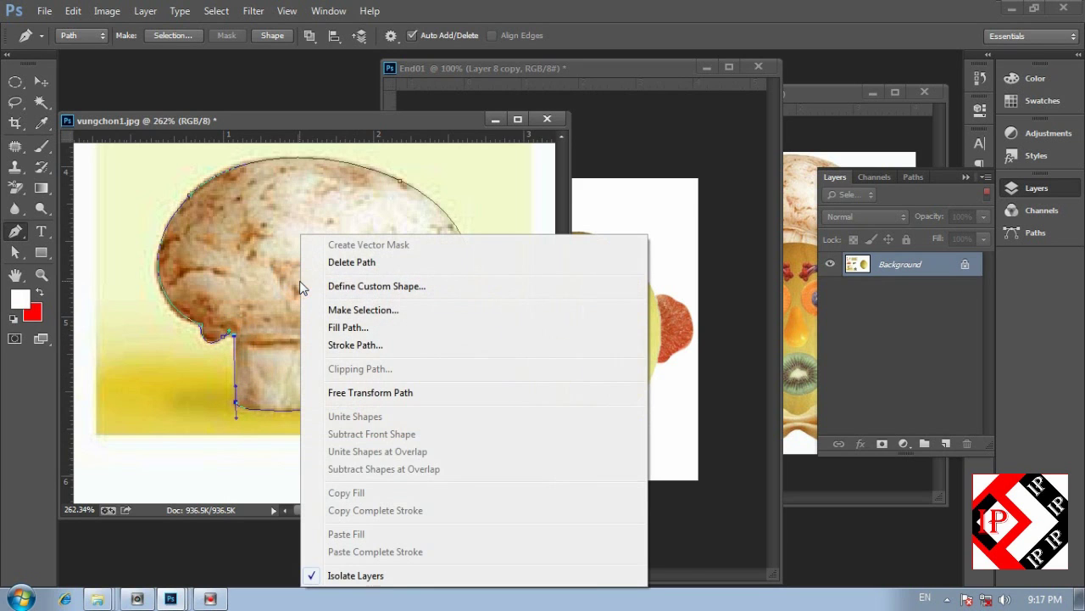
left_click(370, 310)
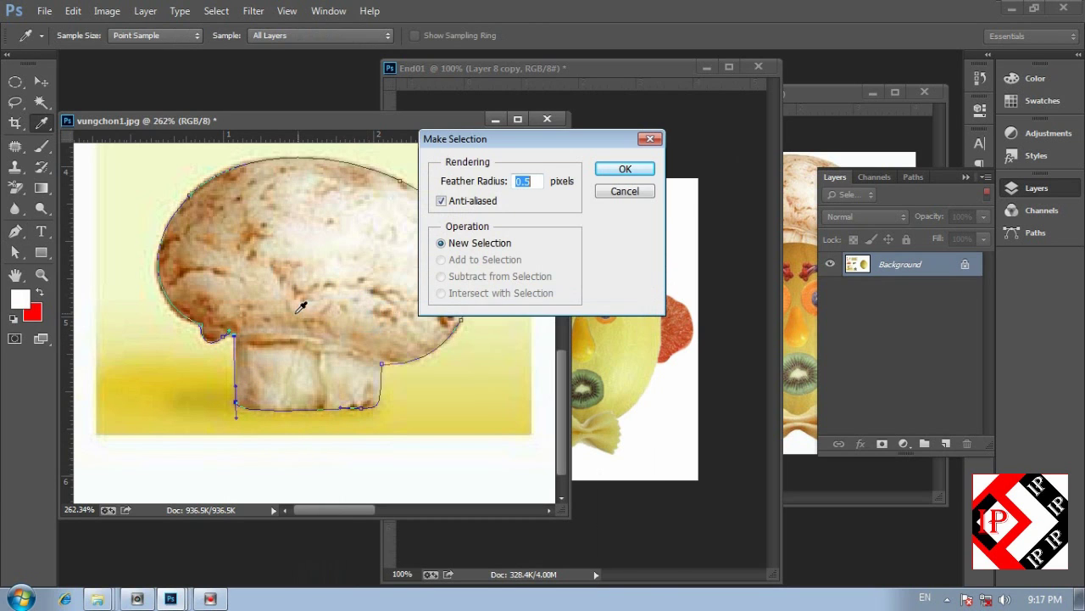
left_click(623, 170)
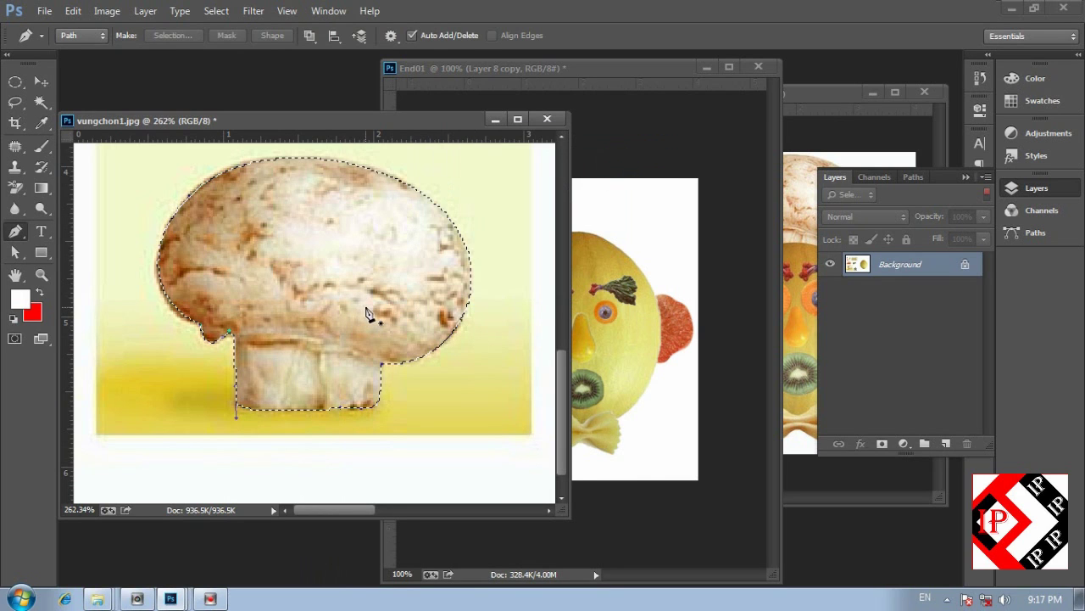
Step: Copy the selected mushroom into the End01 document with the Move tool, placing it over the top of the melon
left_click(41, 82)
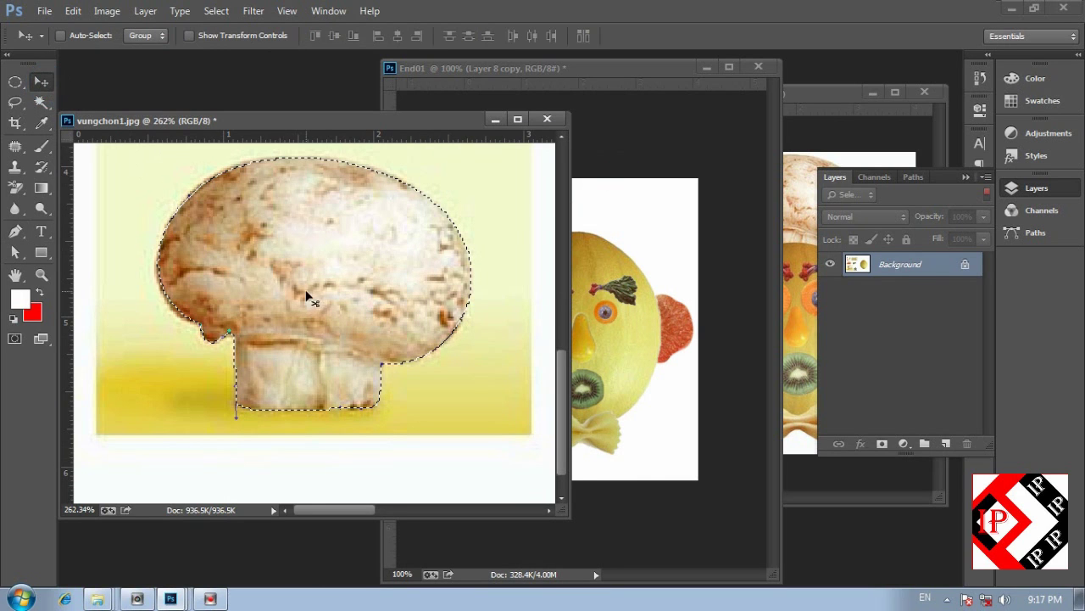
left_click_drag(310, 297, 604, 246)
key("f")
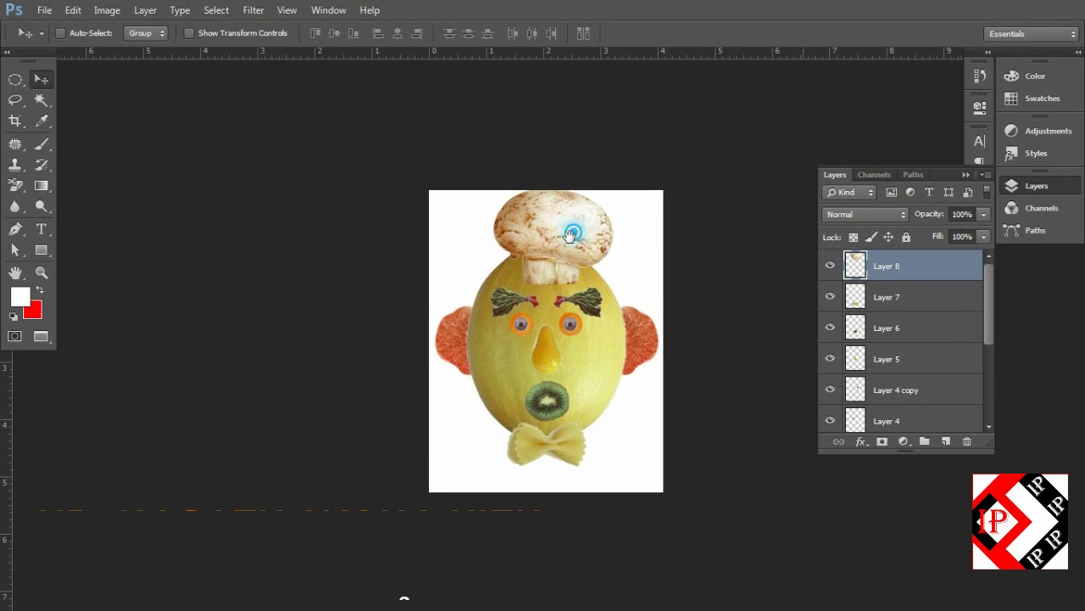
Step: Scale the mushroom to about 73% with Free Transform and center it on top of the melon head as a hat
key("ctrl+t")
left_click_drag(561, 223, 526, 250)
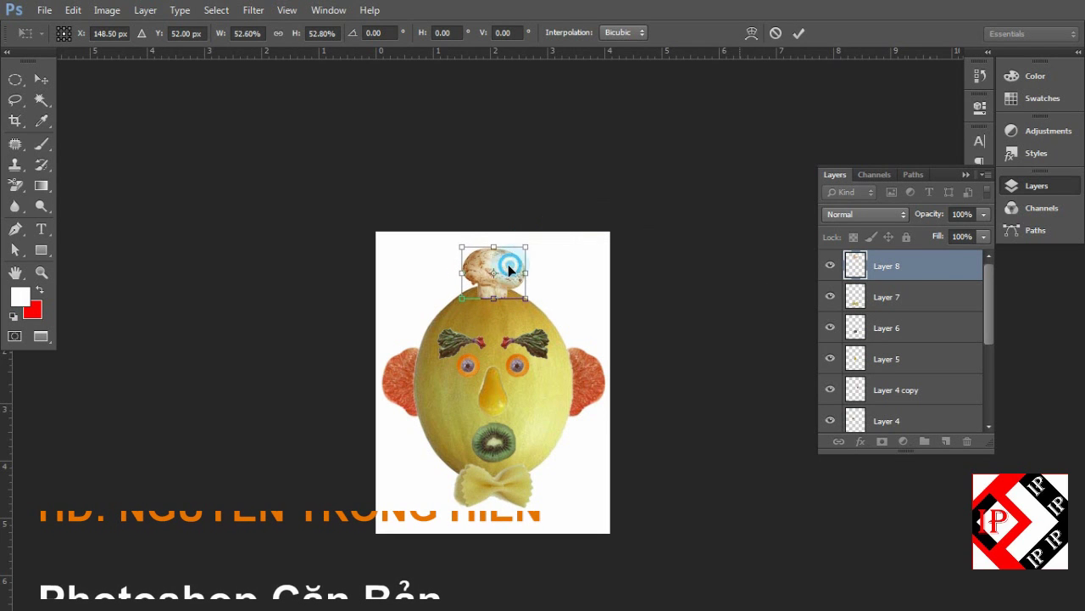
left_click_drag(505, 264, 536, 239)
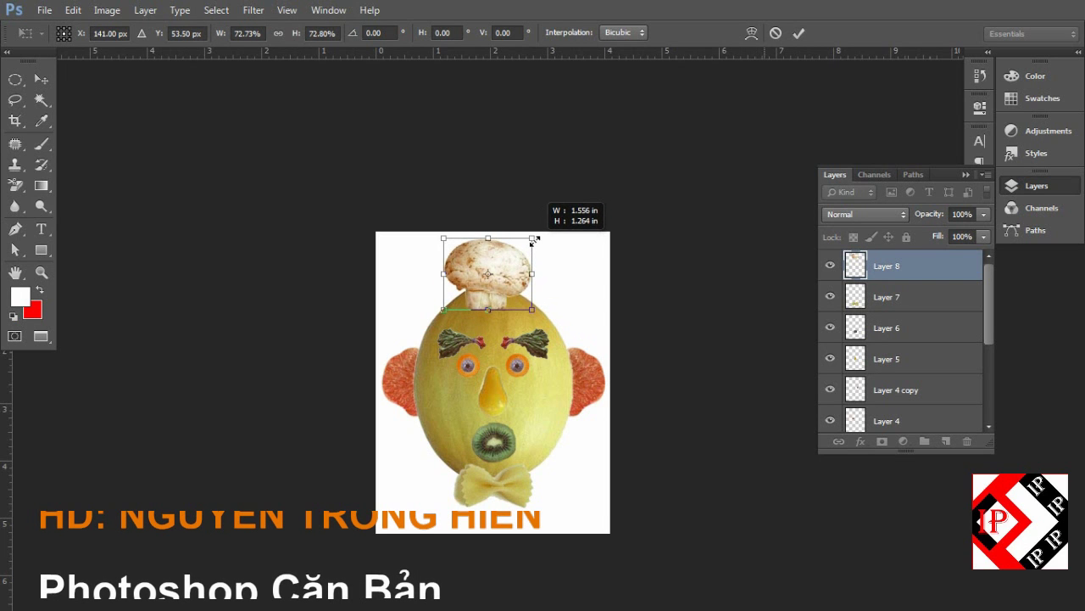
left_click_drag(509, 274, 511, 269)
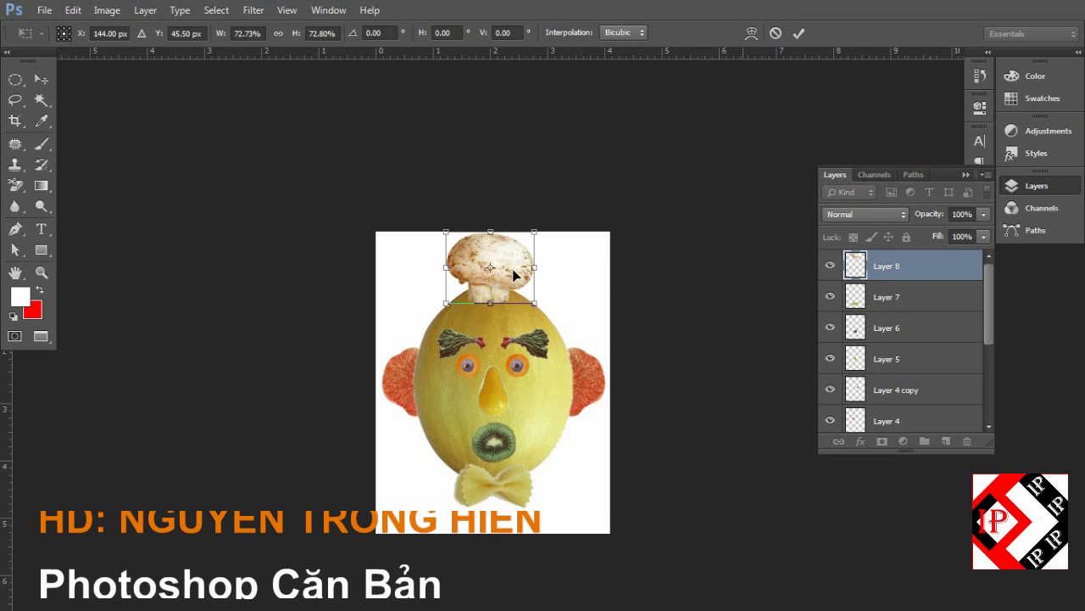
key("Return")
Step: Place the End01 window beside the End01.jpg reference and collapse the layer list so that both faces can be compared
key("f")
key("f")
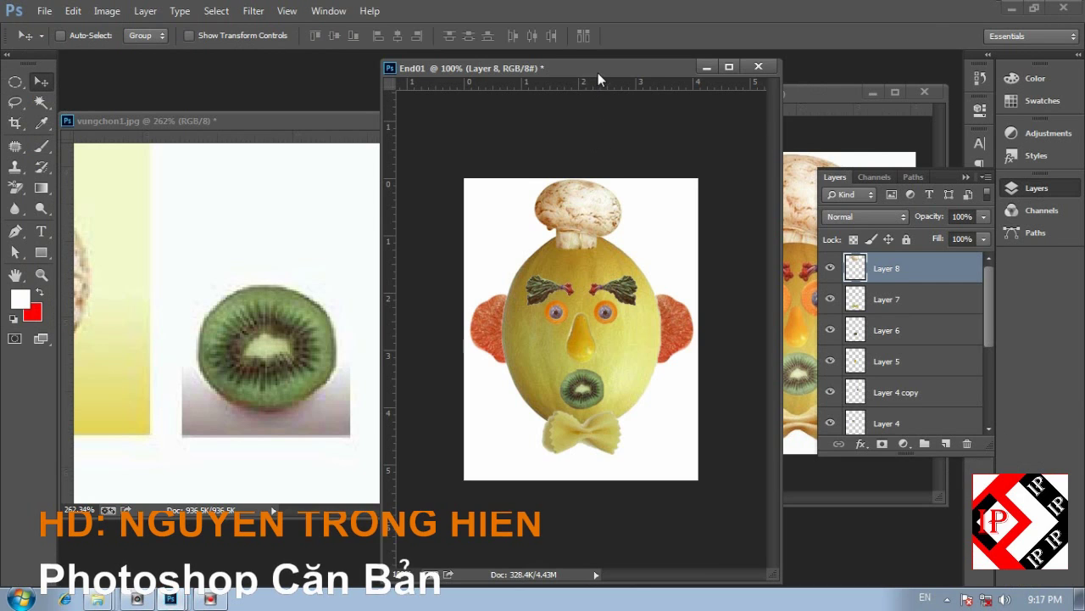
left_click_drag(598, 73, 481, 81)
left_click_drag(790, 93, 763, 89)
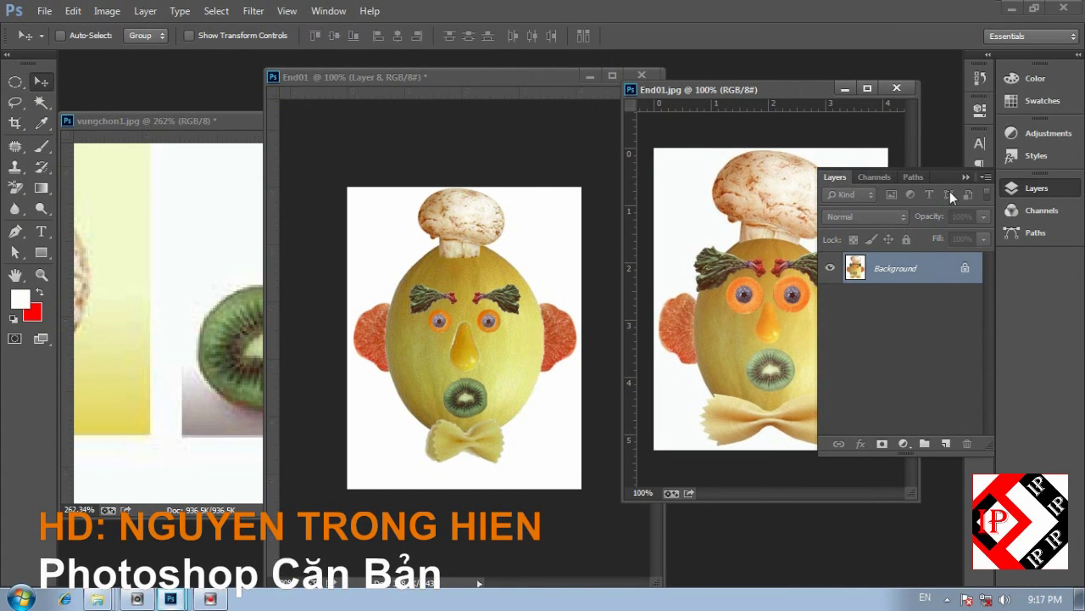
left_click(965, 176)
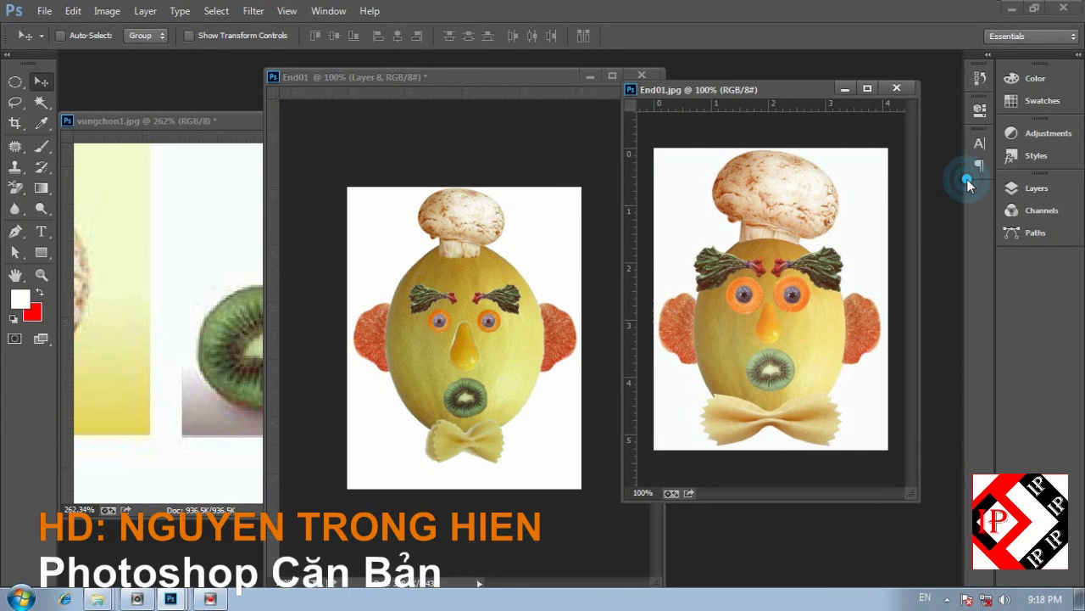
Step: Compare the mushroom hat and forehead in End01.jpg and End01 at 200%
key("z")
left_click(740, 237)
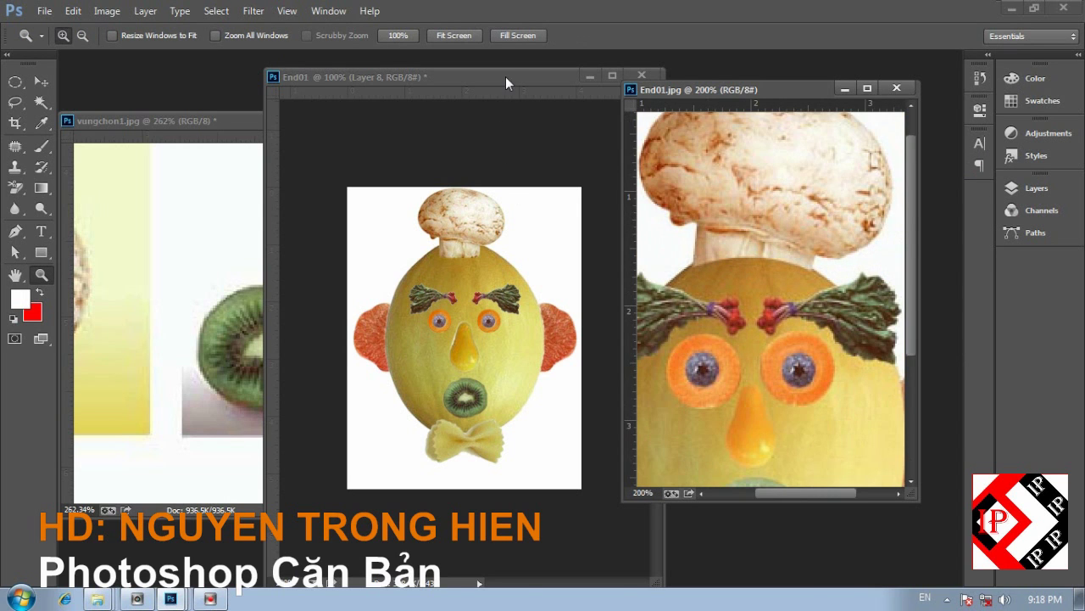
left_click(506, 78)
left_click(534, 232)
left_click(533, 231)
left_click_drag(531, 230, 444, 283)
left_click(543, 302, "alt")
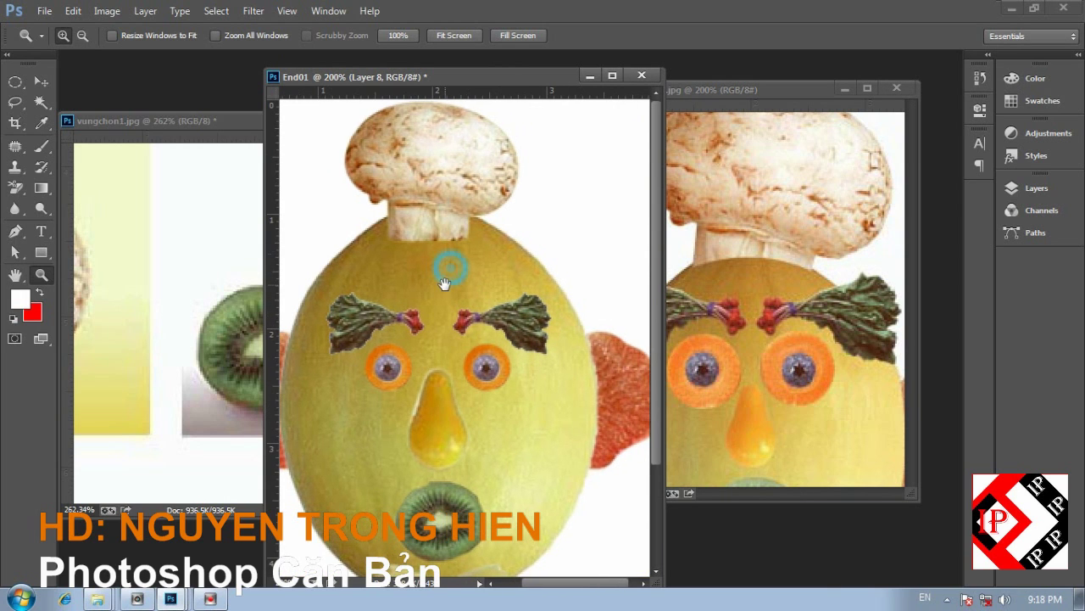
Step: Select an elliptical area across the melon's forehead that overlaps the base of the mushroom stem, with the mushroom's Layer 8 active
left_click_drag(16, 81, 72, 106)
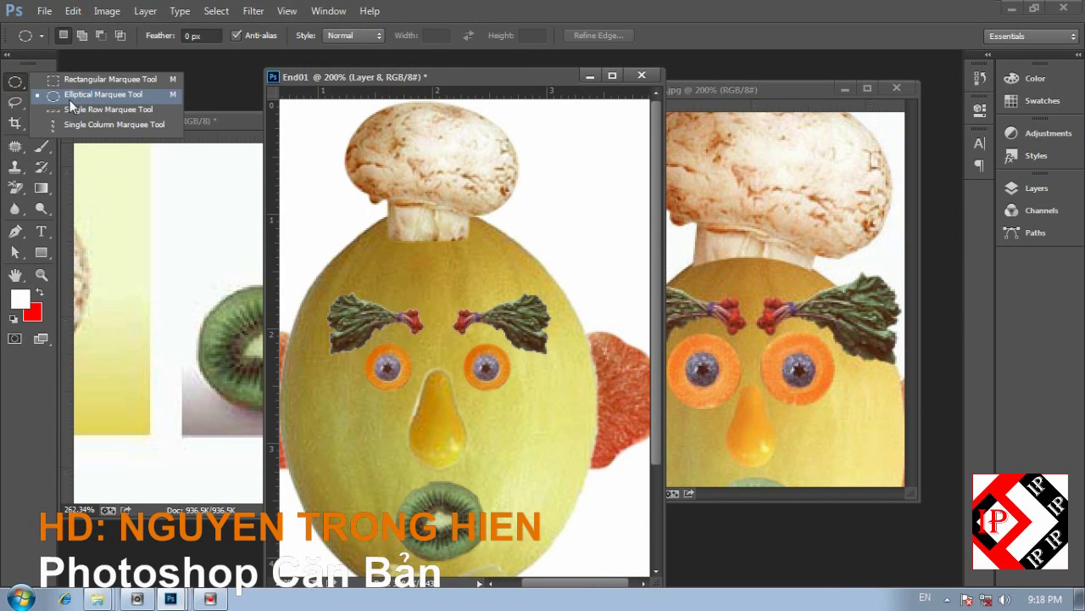
left_click(92, 98)
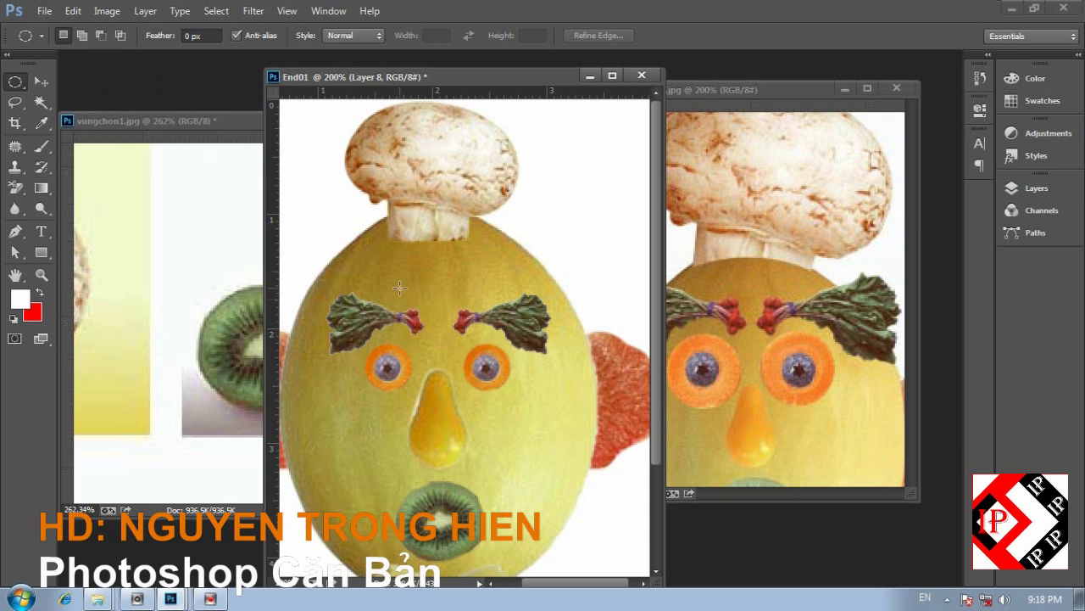
left_click_drag(552, 350, 314, 221)
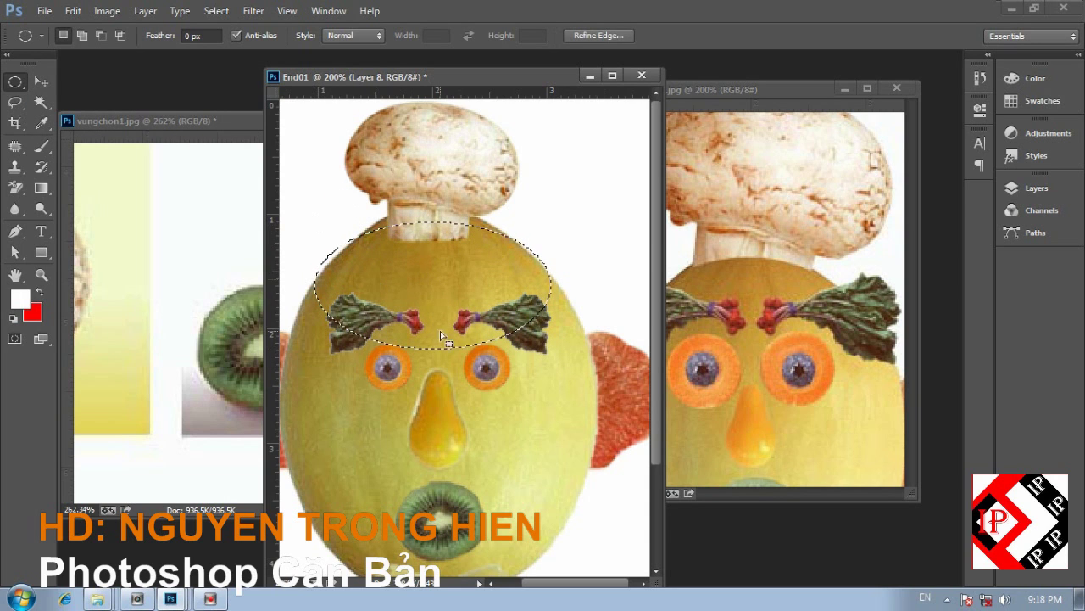
left_click(1036, 188)
left_click(830, 268)
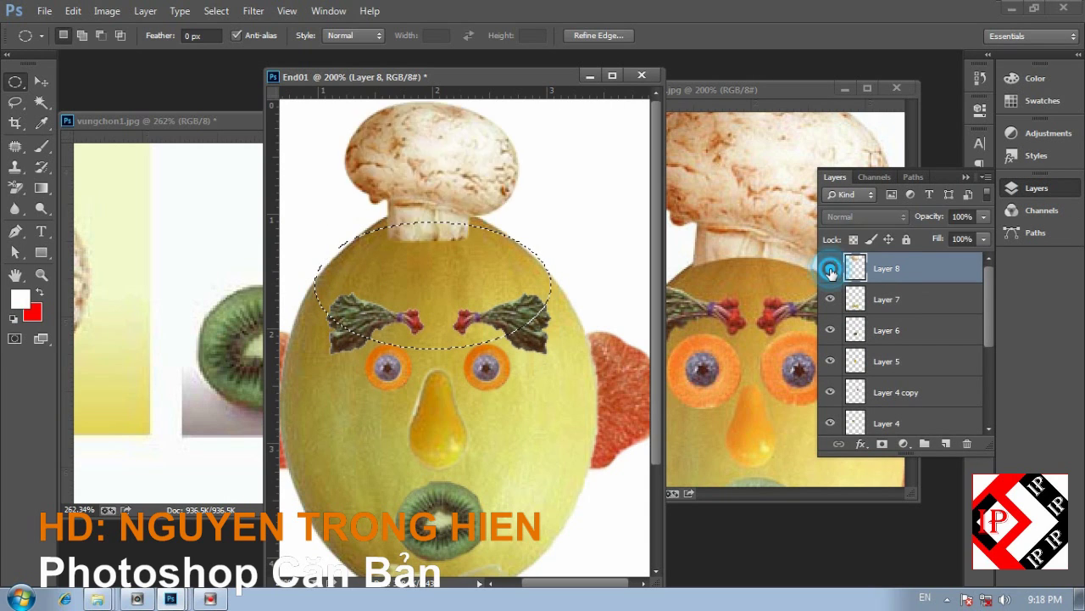
left_click(831, 268)
left_click(890, 272)
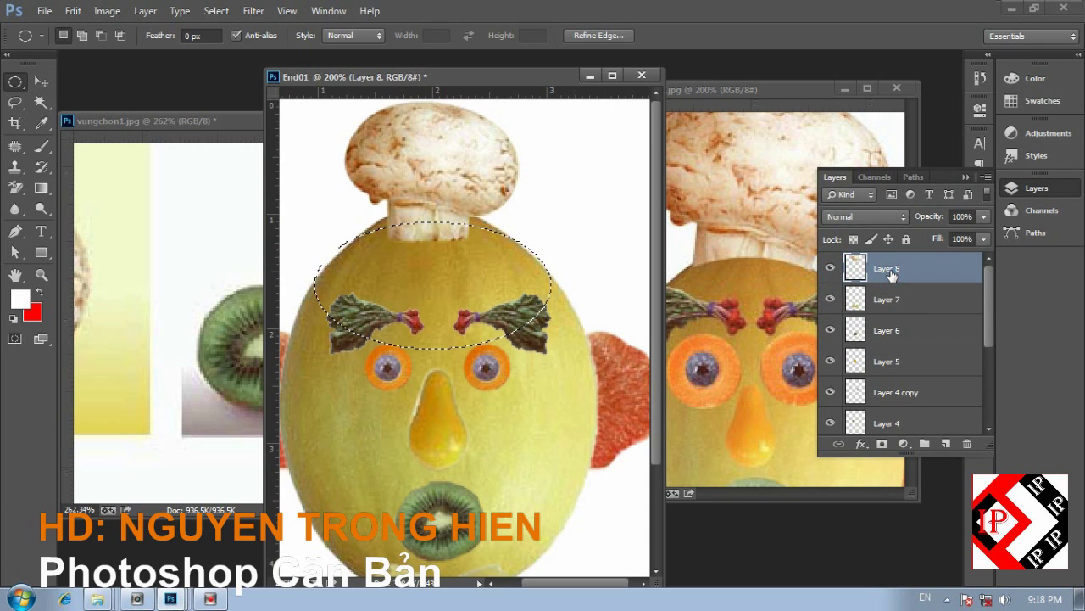
Step: Feather the elliptical selection by 0.5 pixels, trim the base of the mushroom stem with it, and deselect
left_click(216, 11)
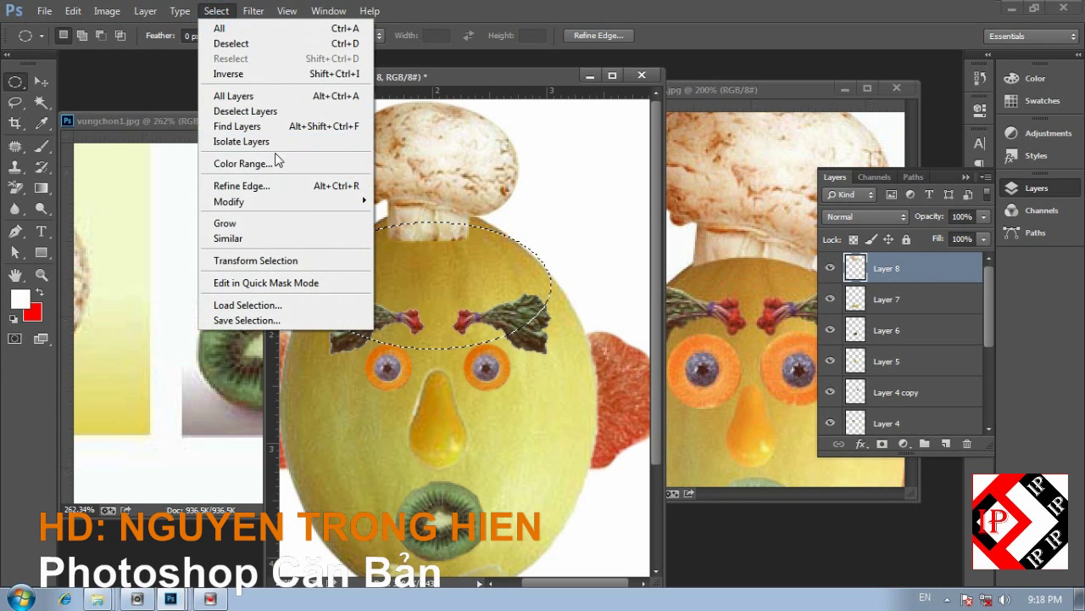
left_click(281, 201)
left_click(423, 260)
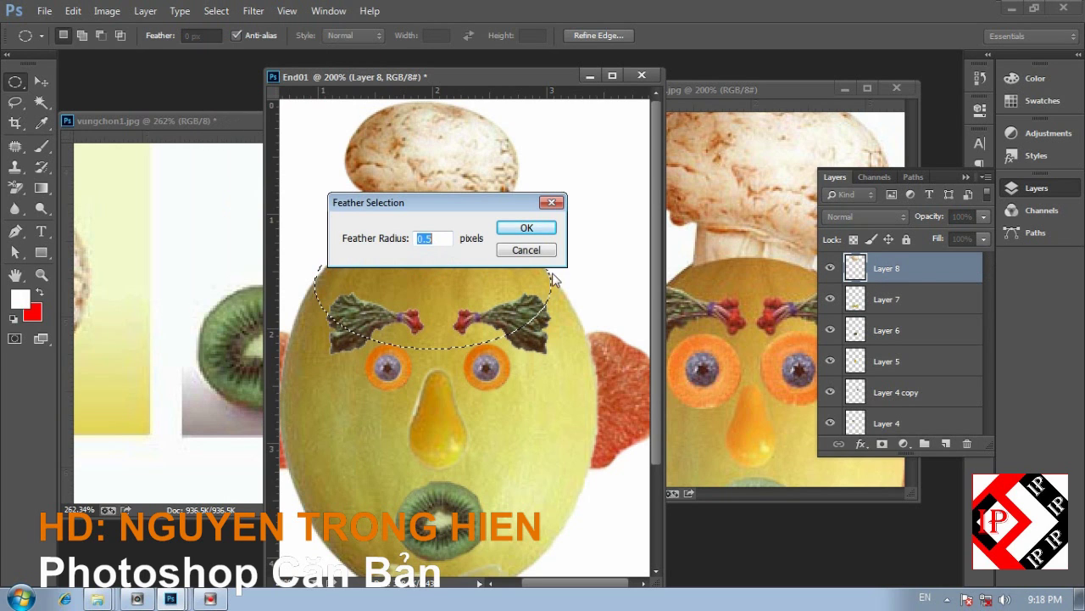
left_click(526, 230)
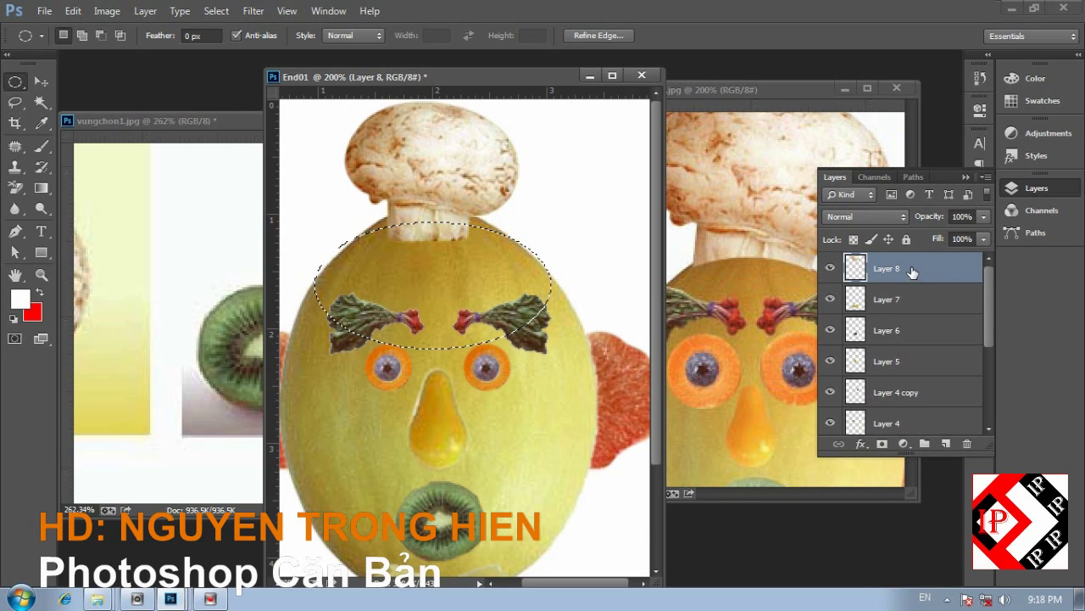
key("Delete")
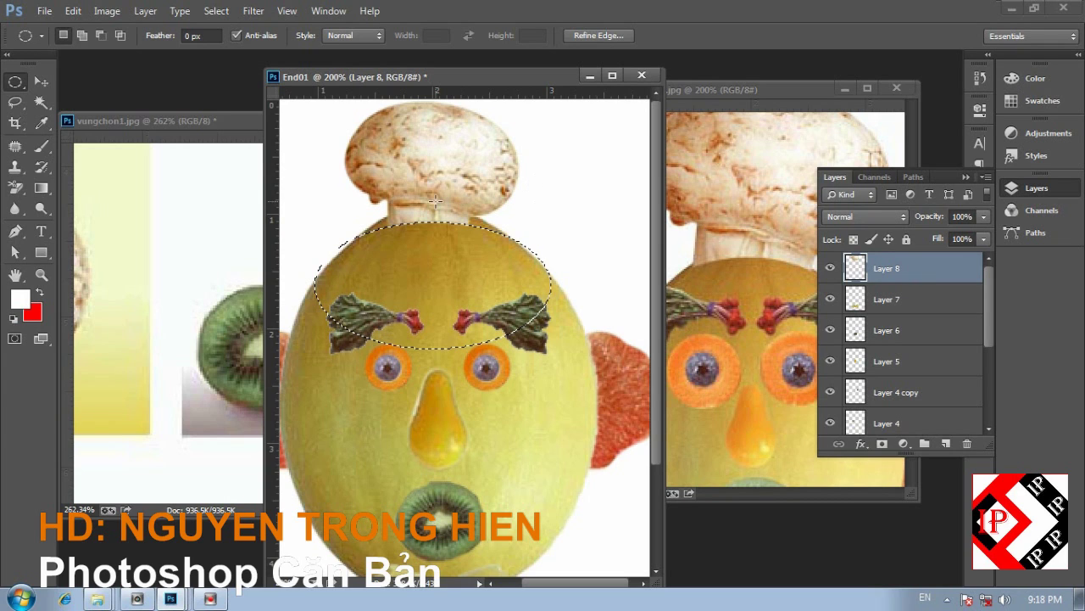
key("ctrl+d")
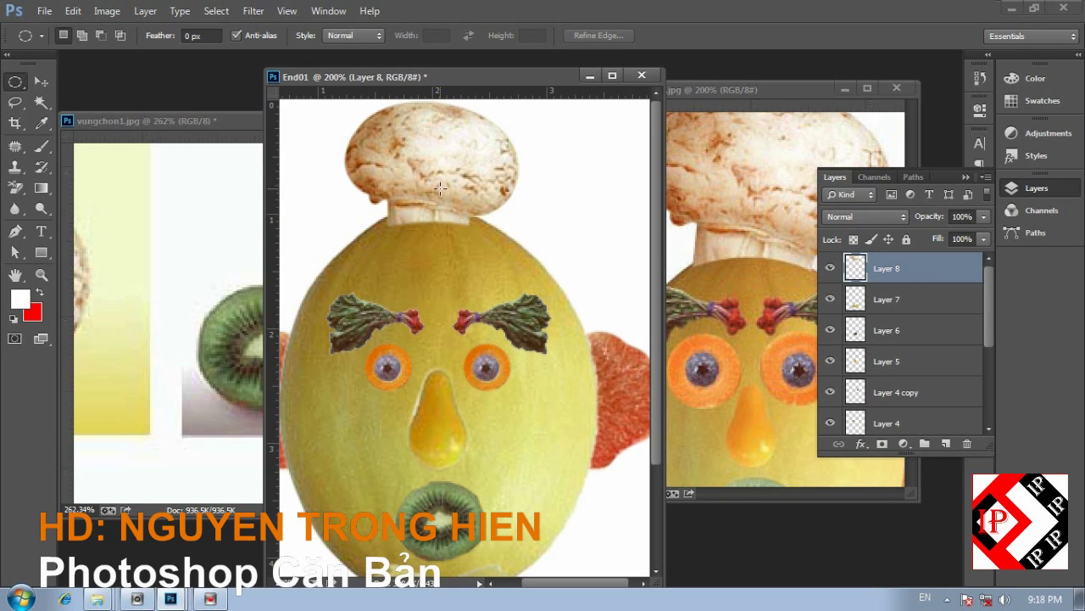
Step: Stretch the mushroom hat horizontally on both sides to about 123% width with Free Transform, keeping its height at 100%
key("v")
right_click(444, 188)
left_click(469, 200)
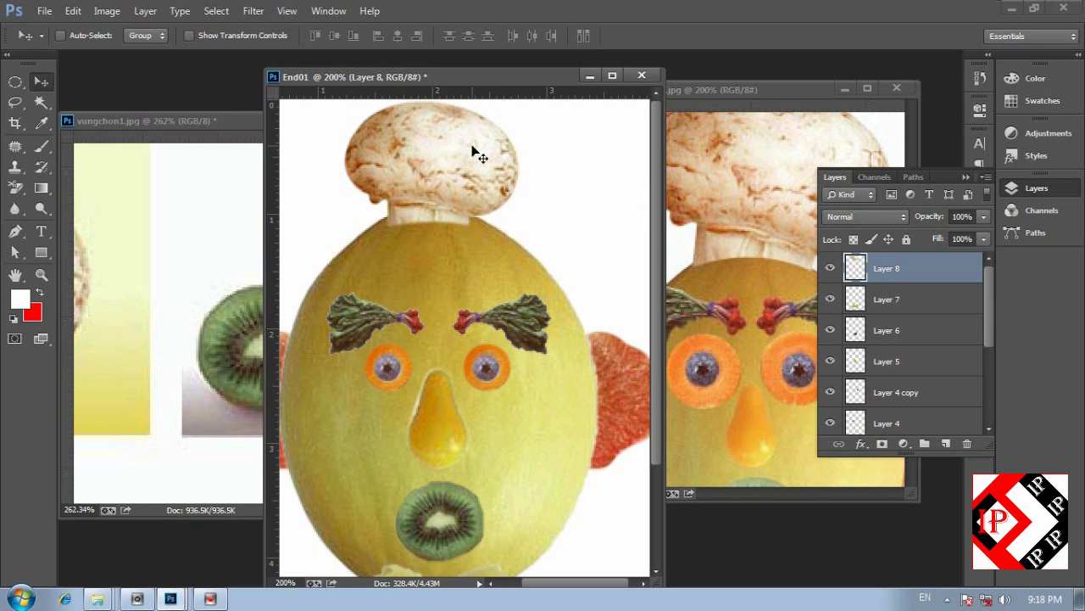
key("ctrl+t")
left_click_drag(525, 164, 546, 164)
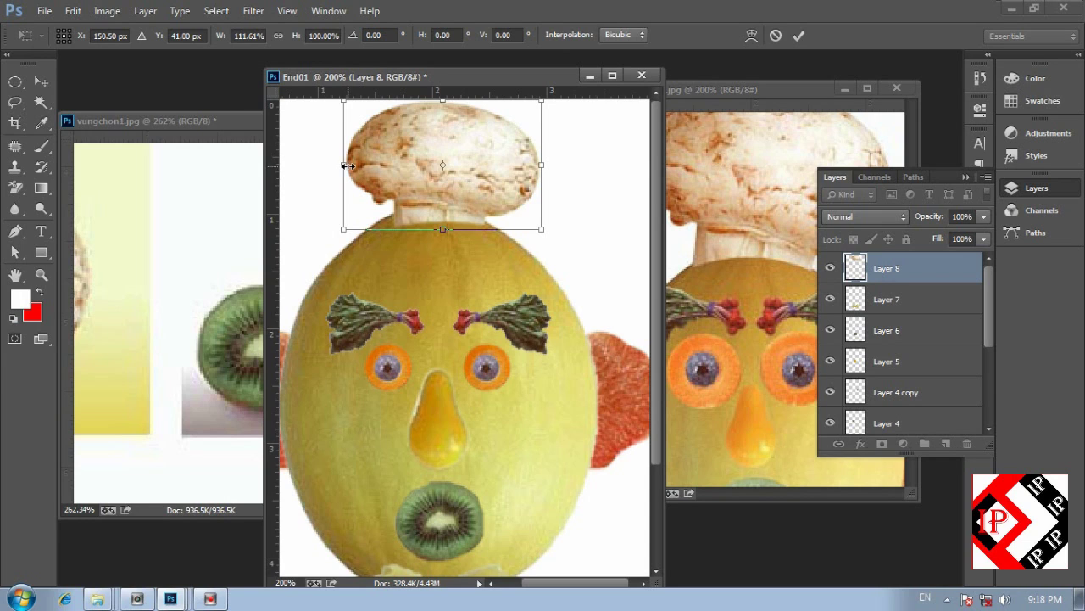
left_click_drag(348, 165, 326, 165)
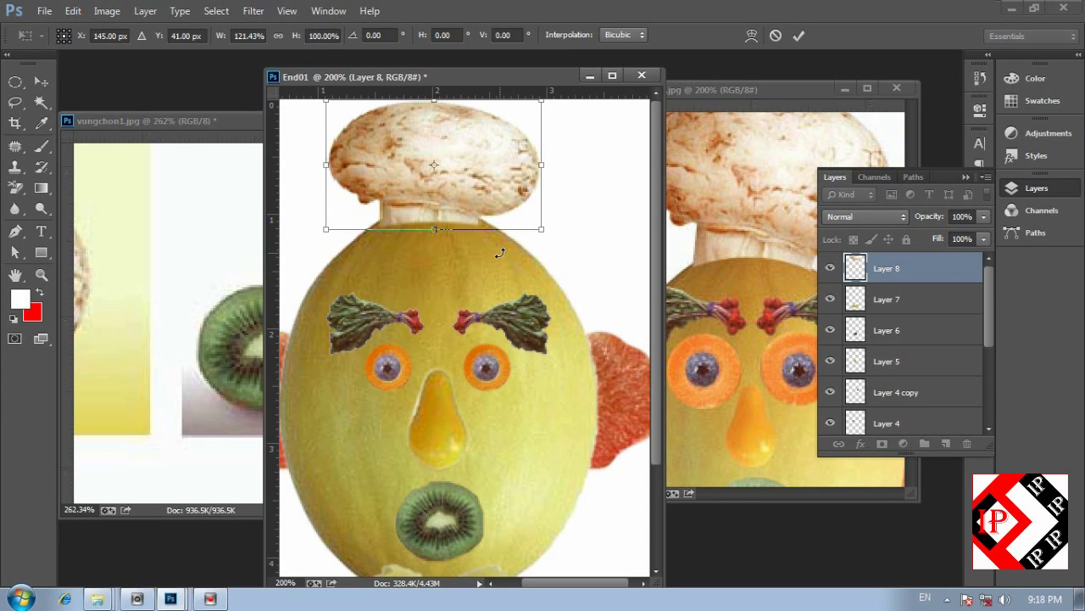
left_click(545, 165)
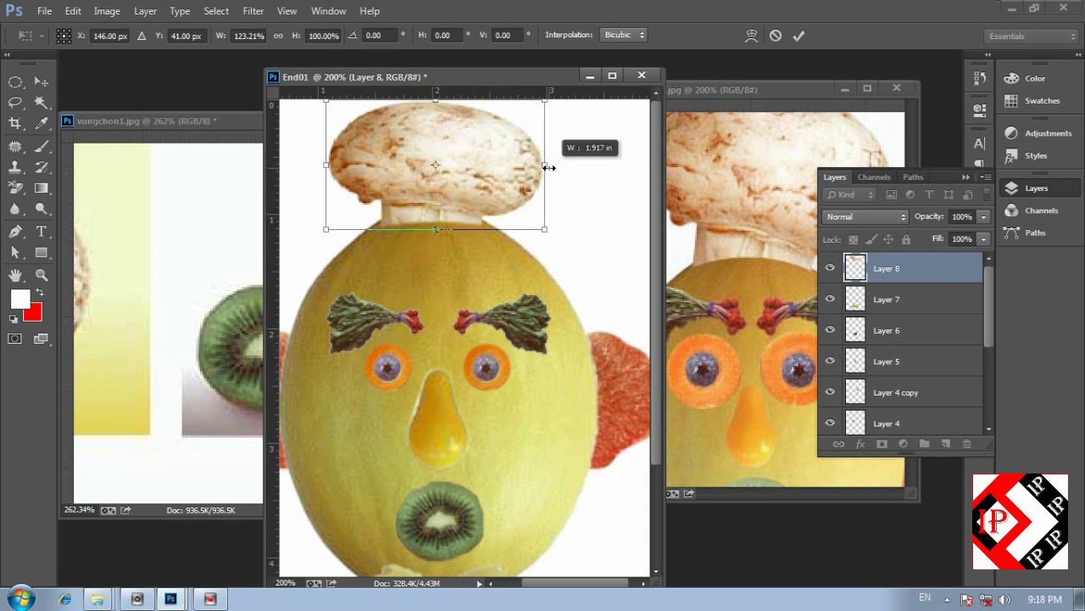
key("Return")
Step: Fit End01 and the End01.jpg reference in side-by-side windows and collapse the layer list to compare the two whole faces
key("ctrl+minus")
key("ctrl+minus")
key("ctrl+plus")
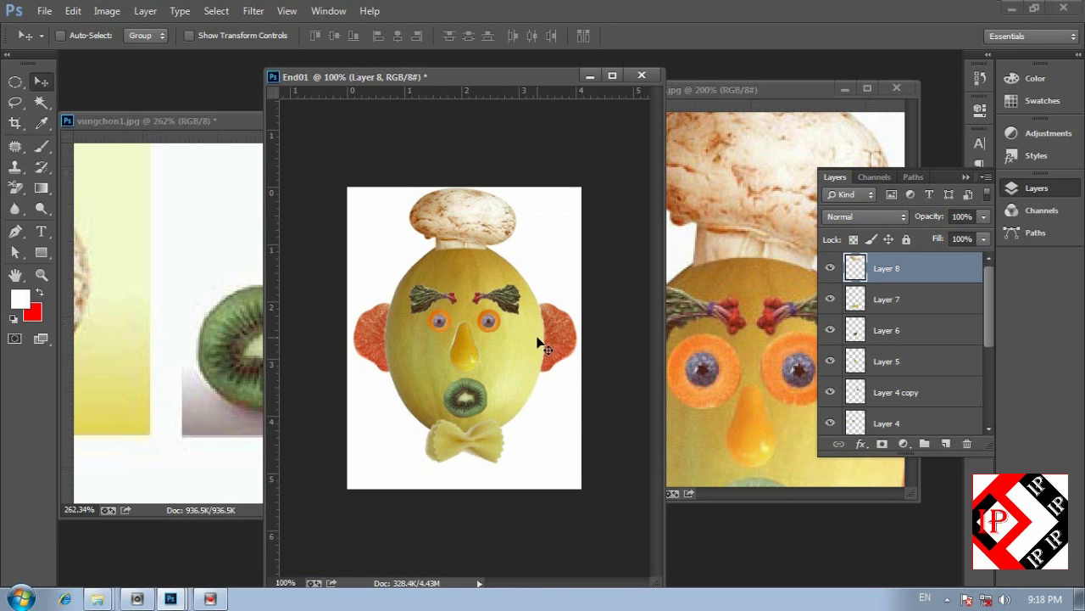
key("ctrl+0")
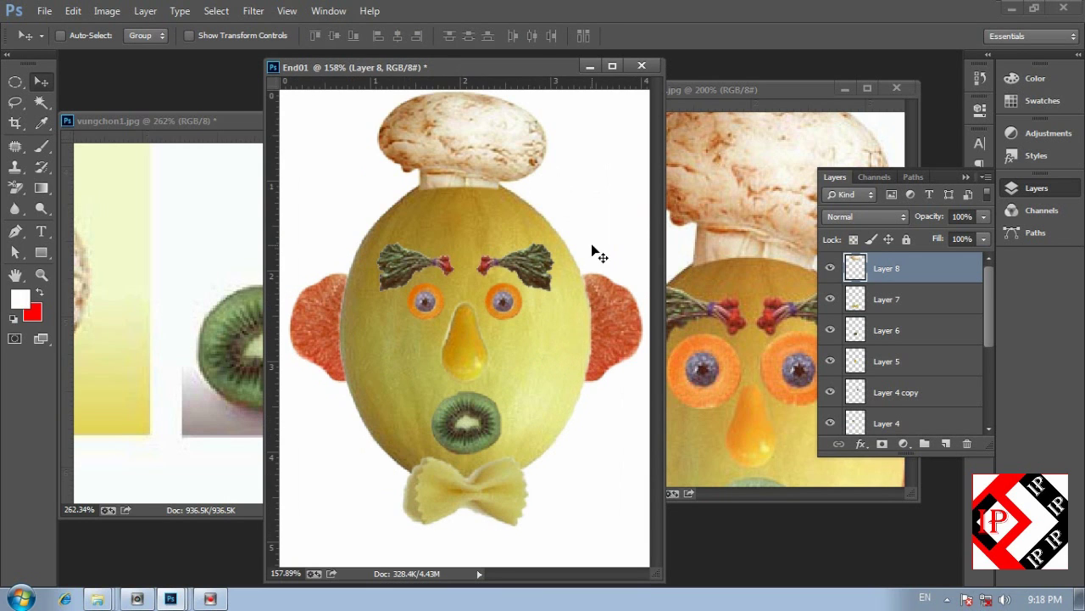
left_click_drag(505, 69, 368, 85)
left_click(681, 92)
key("ctrl+1")
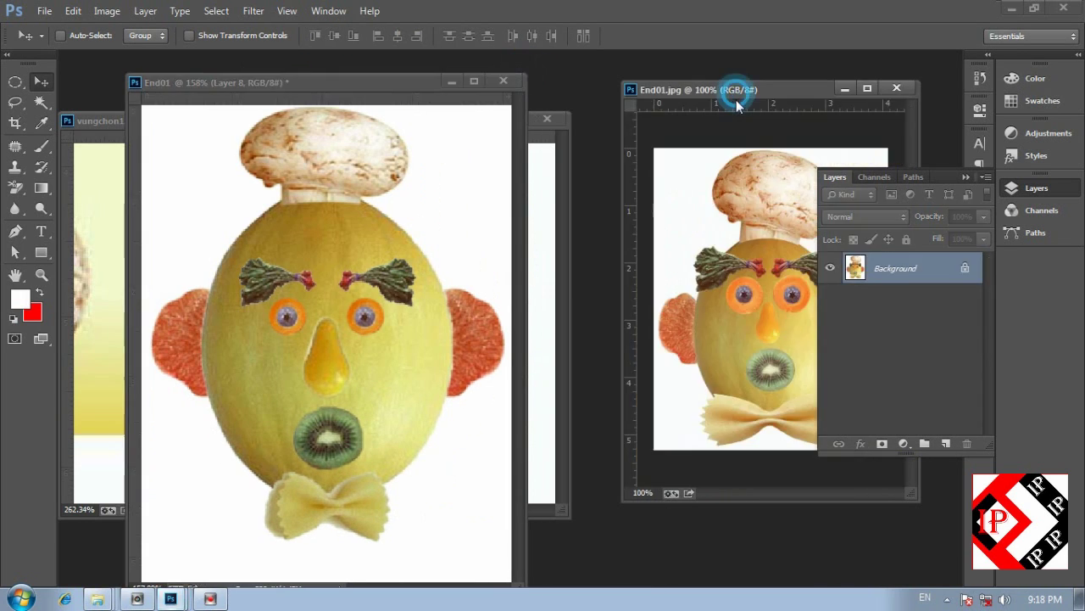
key("ctrl+0")
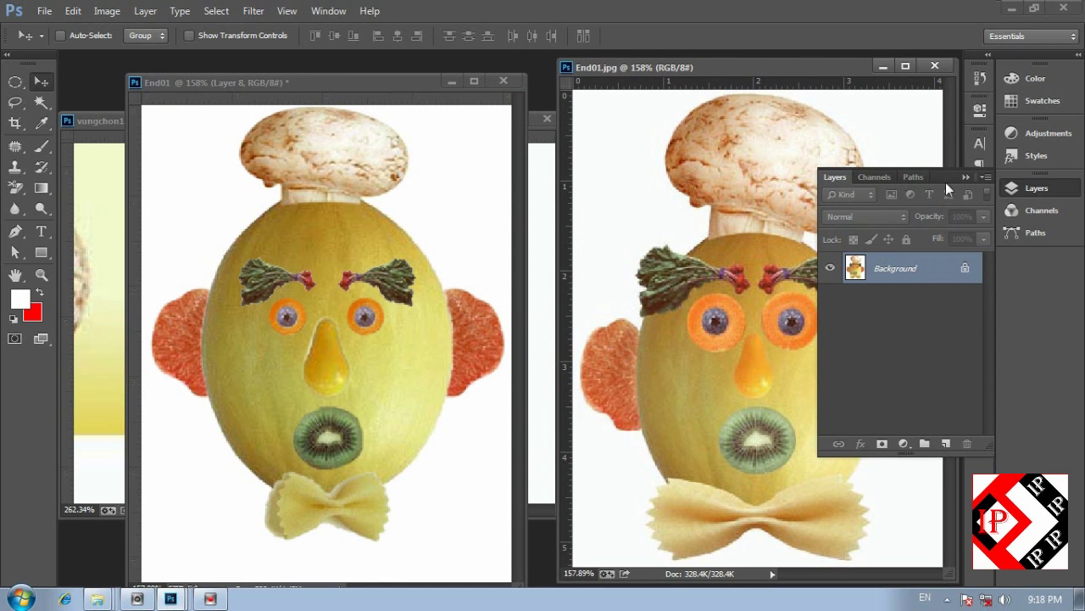
left_click(968, 178)
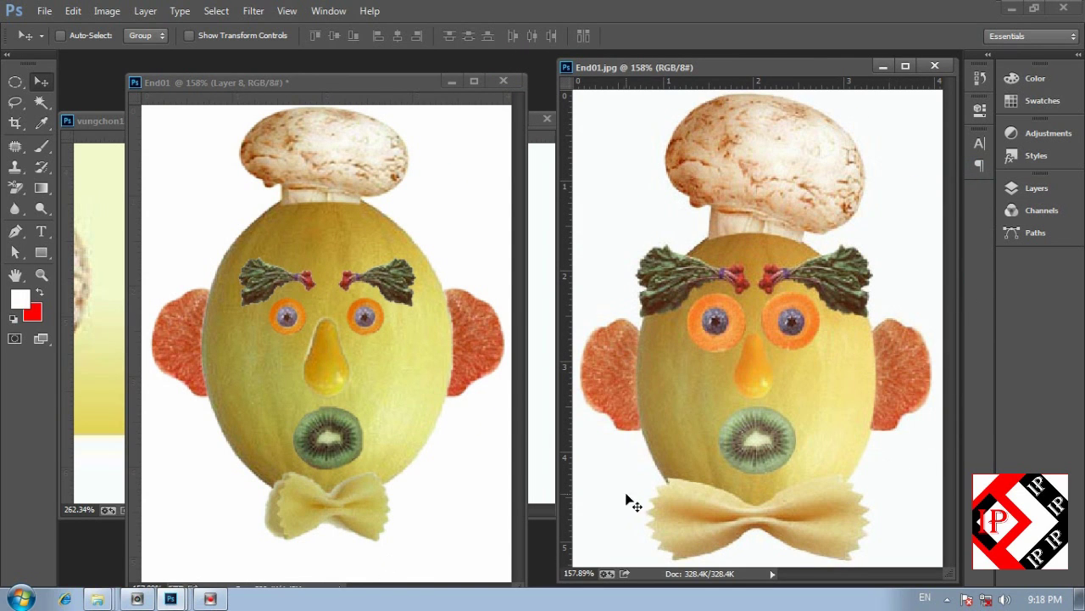
Step: Pick the pasta bow tie's Layer 7 from the End01 canvas and make it active in the expanded layer list
right_click(328, 513)
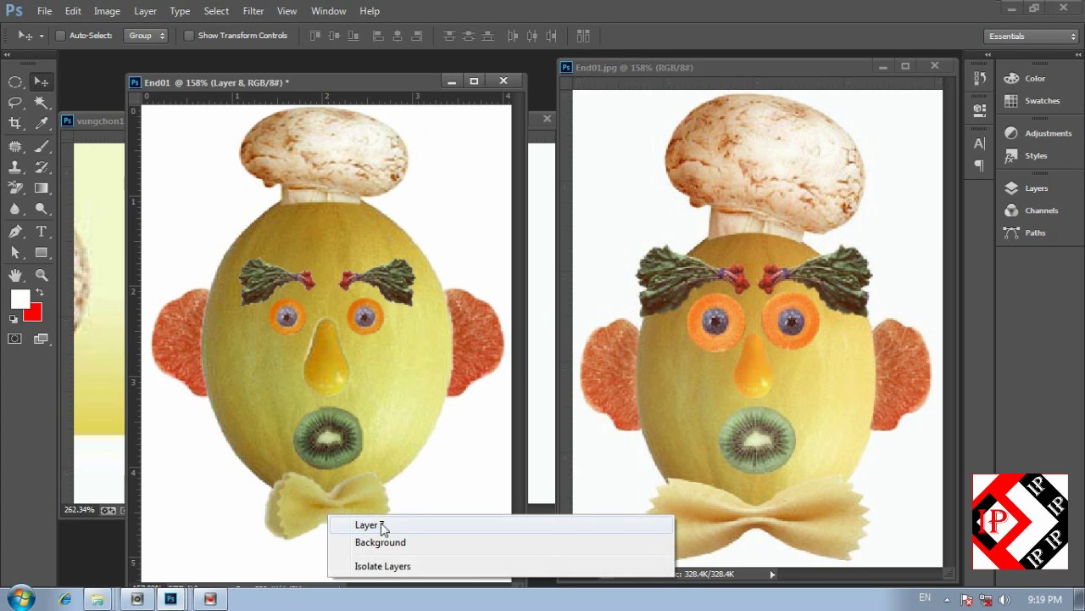
left_click(412, 520)
right_click(331, 509)
left_click(351, 514)
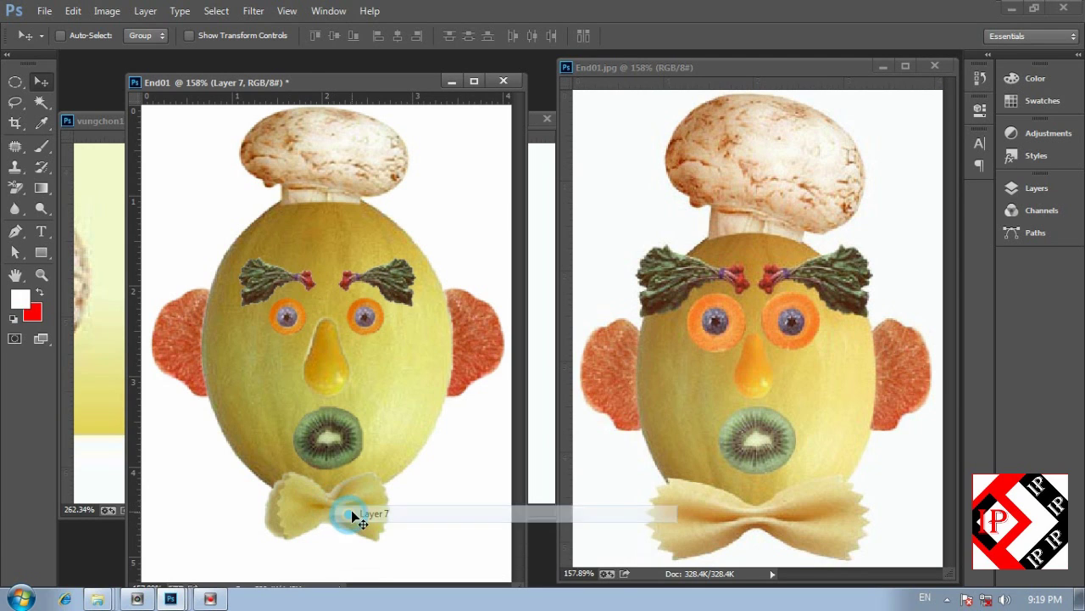
left_click(1022, 188)
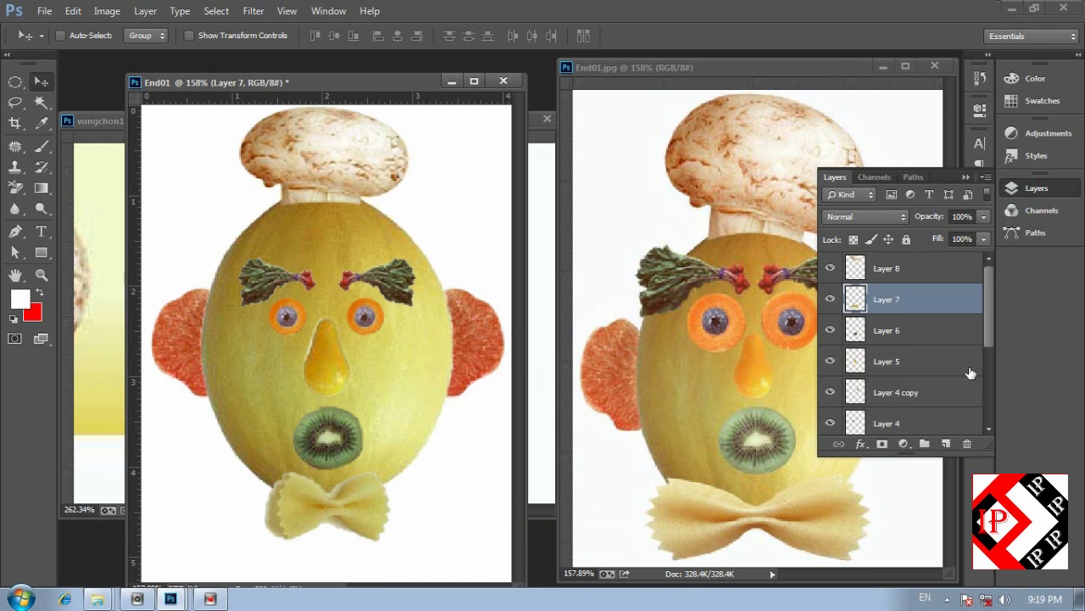
left_click(944, 385)
scroll(944, 383, "down", 3)
scroll(945, 390, "up", 3)
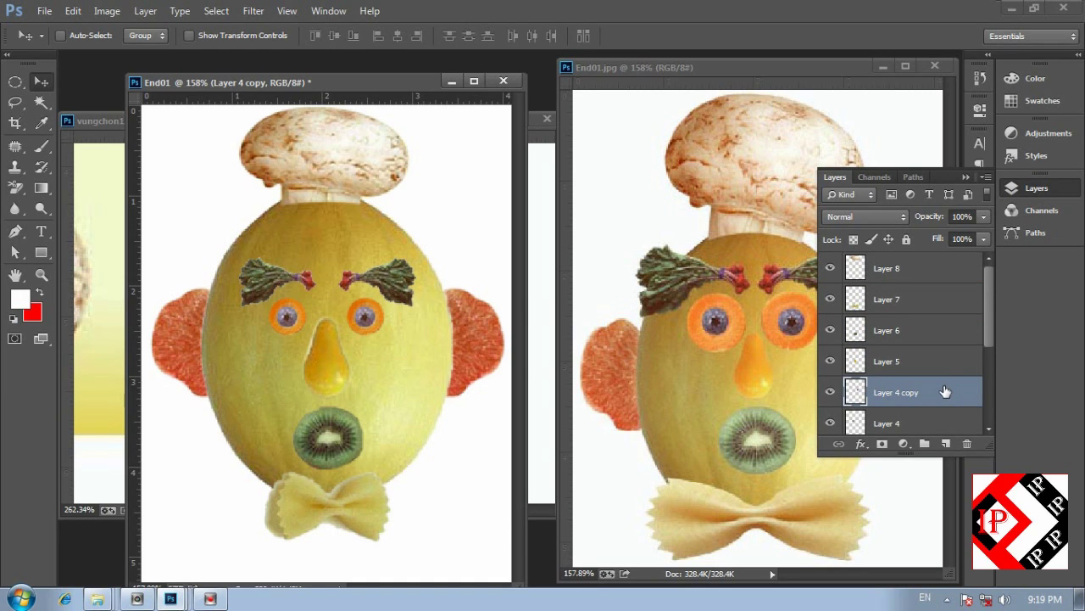
mouse_move(986, 311)
left_mouse_down()
mouse_move(991, 386)
mouse_move(994, 313)
left_mouse_up()
left_click(968, 306)
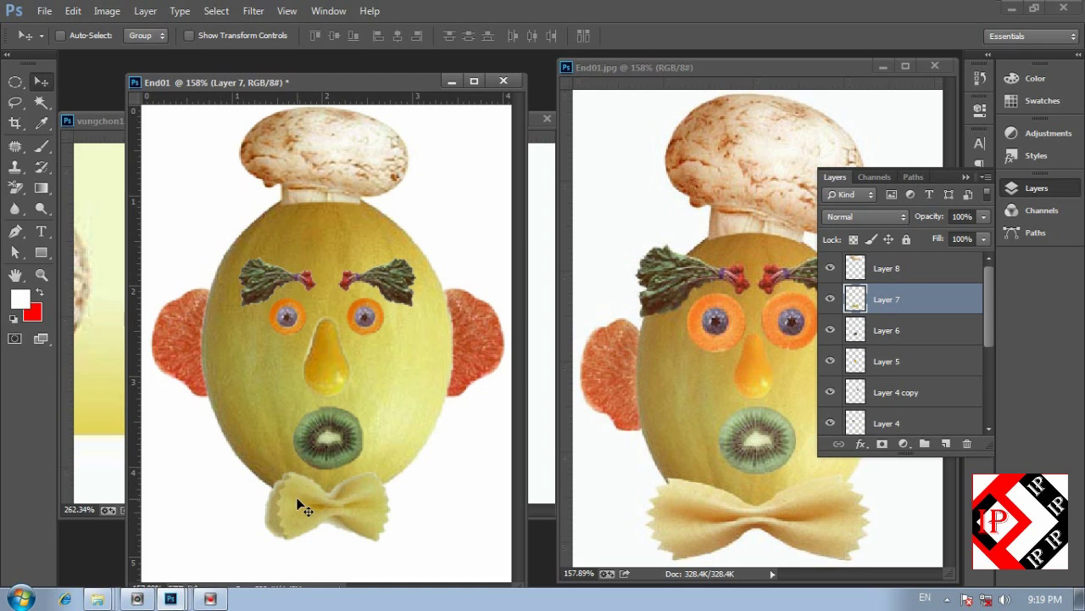
Step: Check which layers lie under the leaf eyebrow and the pasta bow tie, leaving the bow tie's Layer 7 active
right_click(267, 276)
left_click(260, 276)
right_click(259, 276)
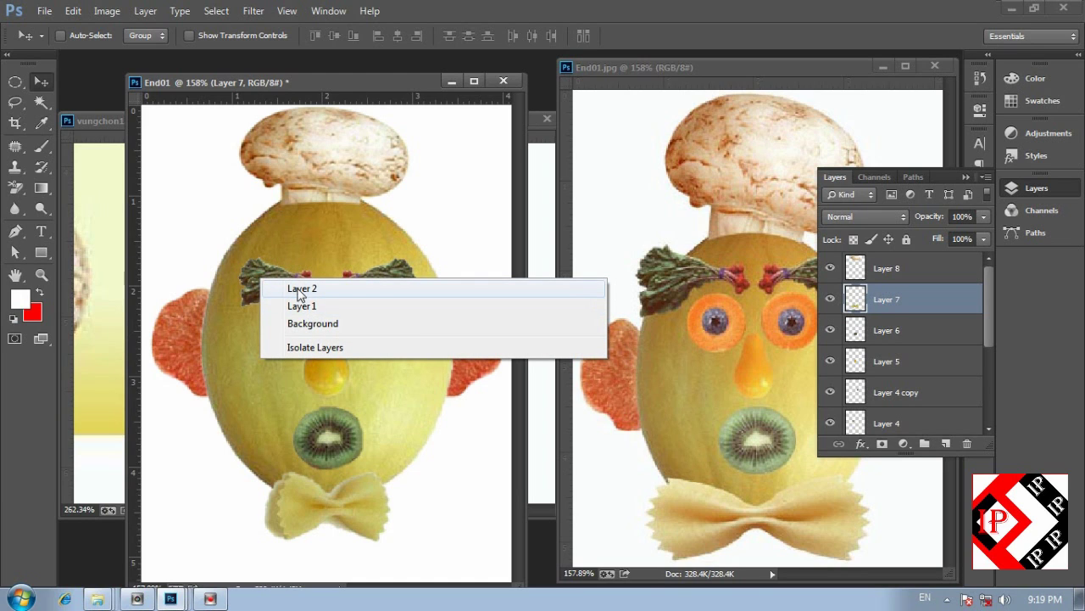
left_click(302, 273)
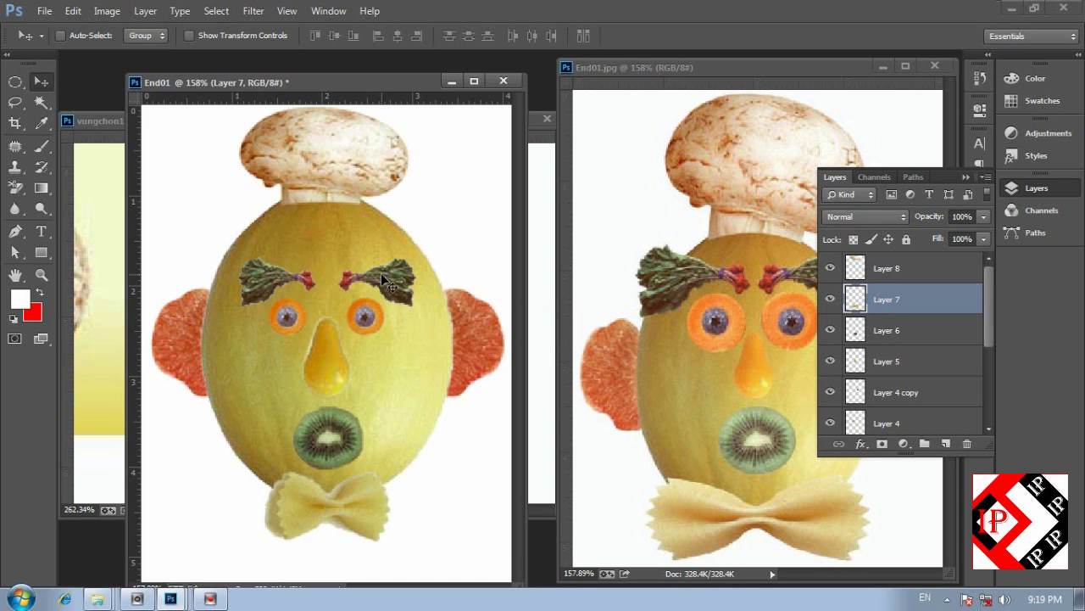
right_click(314, 510)
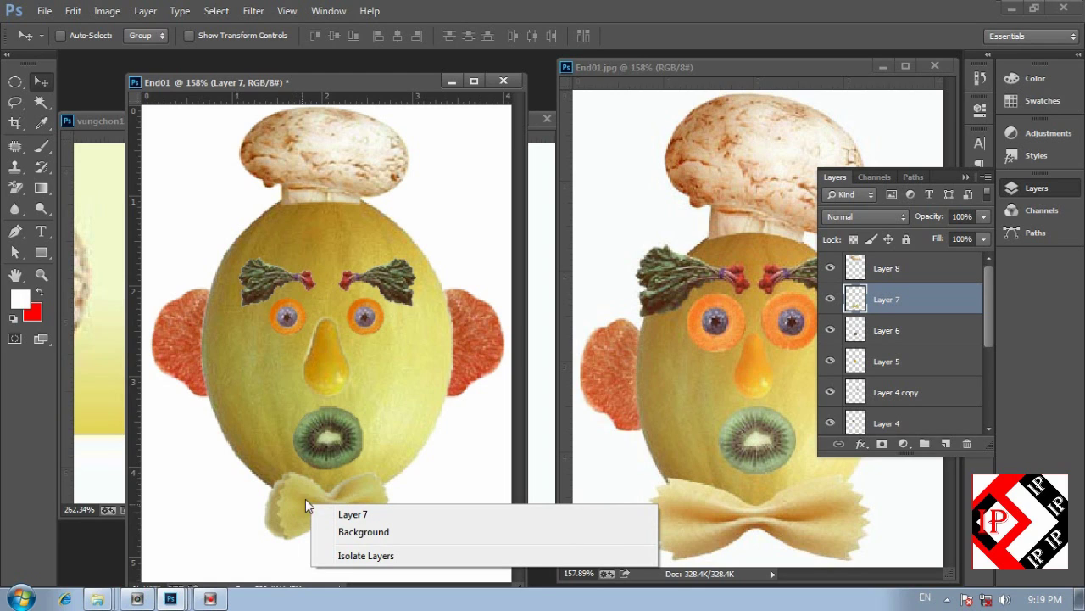
left_click(376, 518)
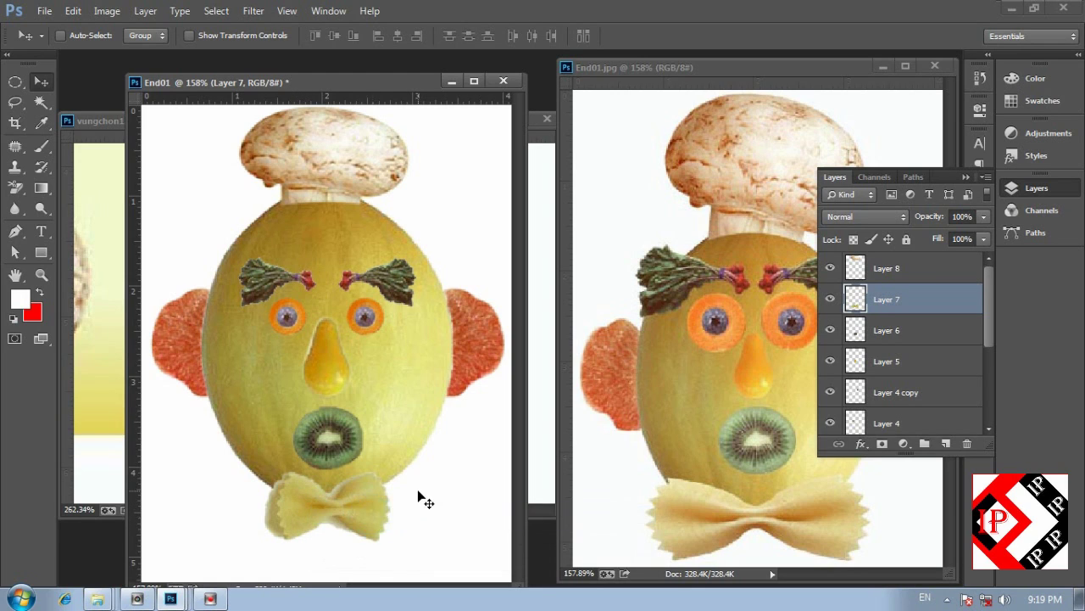
Step: Pick the nose's Layer 5 from the canvas and toggle its visibility off and on to identify it
right_click(334, 370)
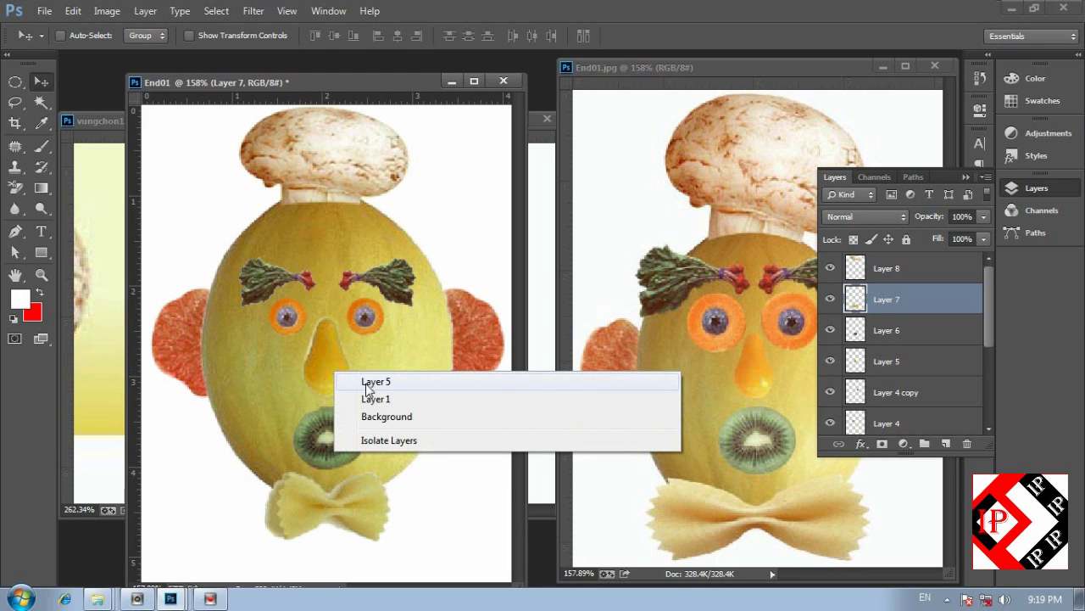
left_click(365, 383)
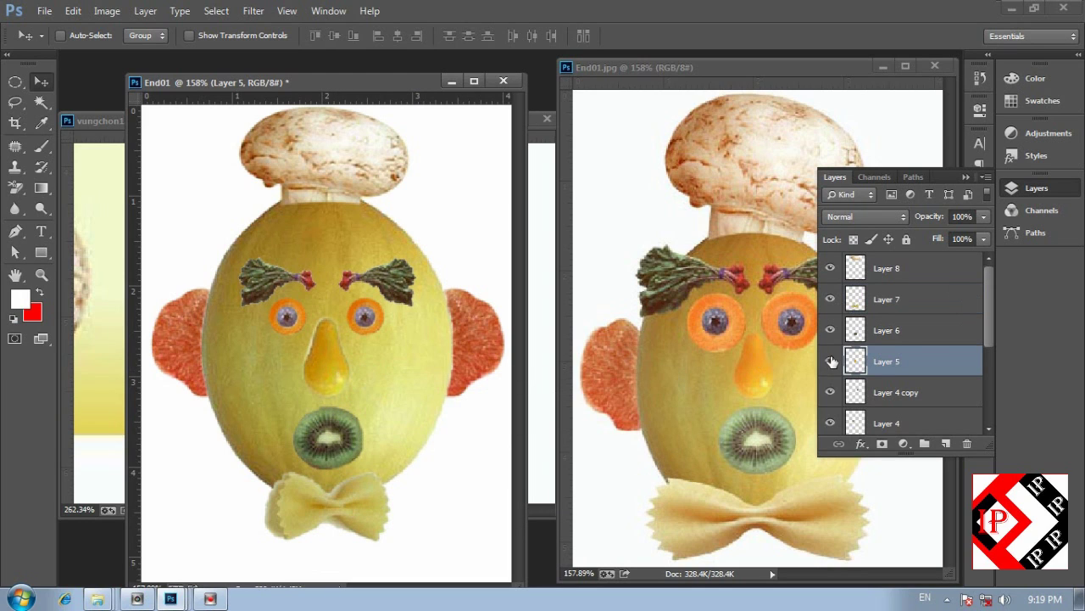
left_click(830, 361)
left_click(830, 361)
left_click(830, 361)
left_click(830, 361)
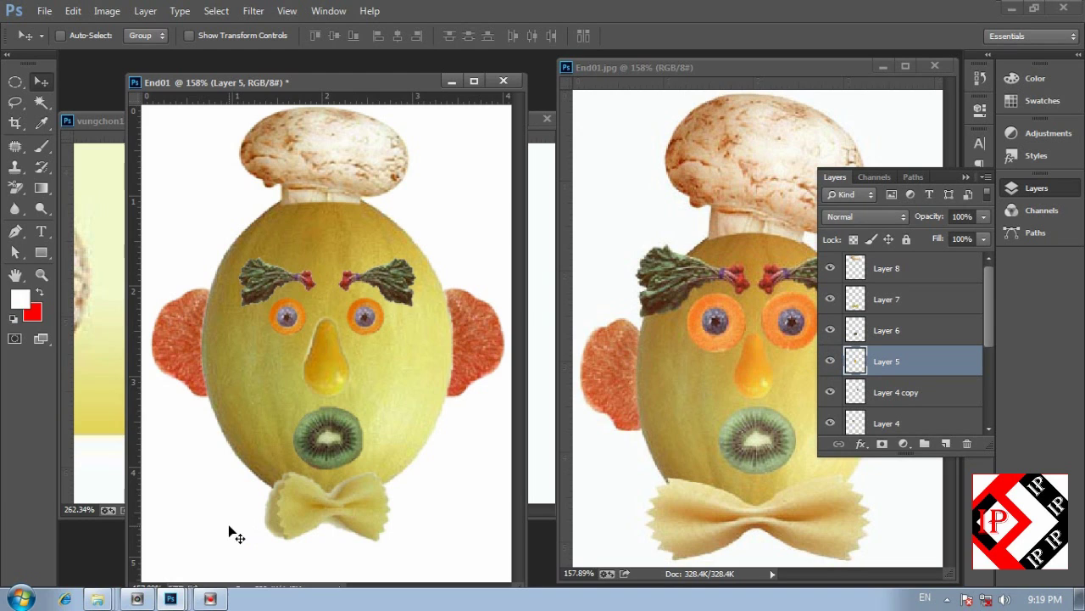
Step: Make the bow tie's Layer 7 active from the canvas and widen it with Free Transform to 129.13% of its width
right_click(313, 510)
left_click(331, 521)
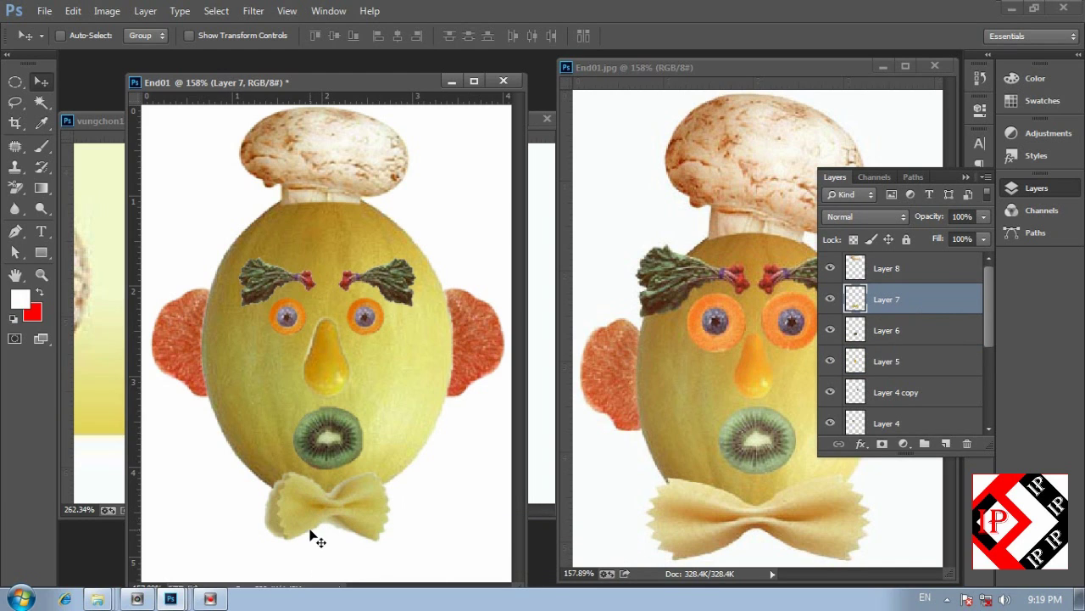
left_click(73, 10)
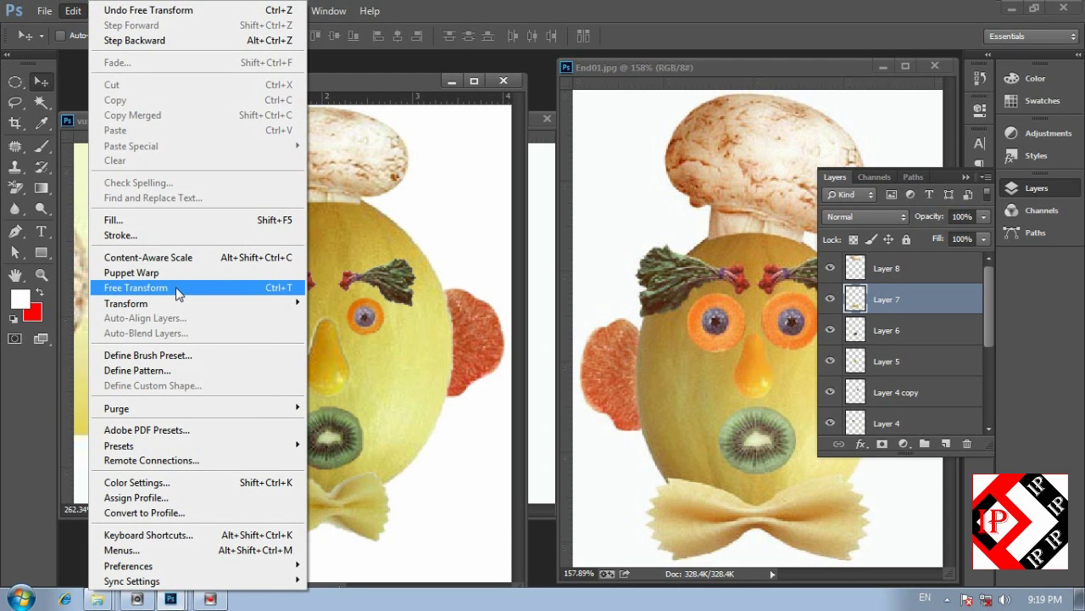
left_click(175, 286)
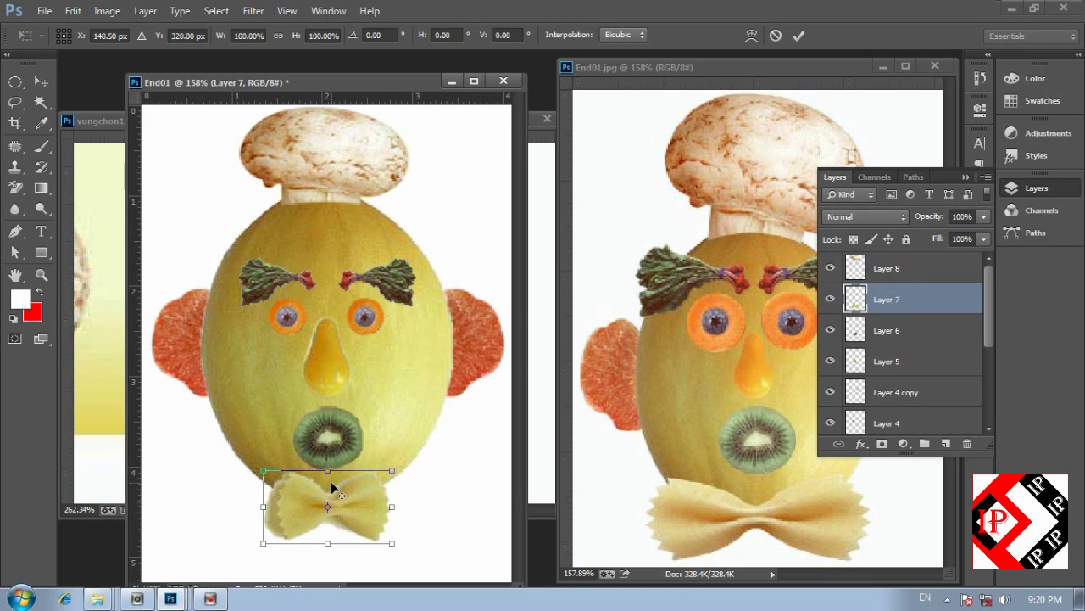
left_click_drag(395, 507, 415, 505)
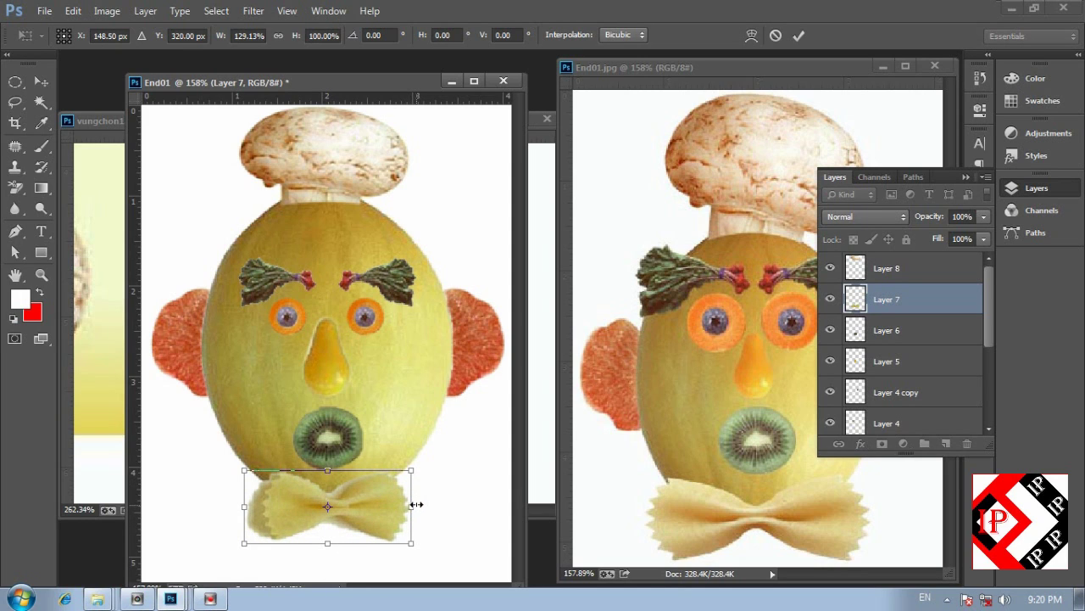
key("Return")
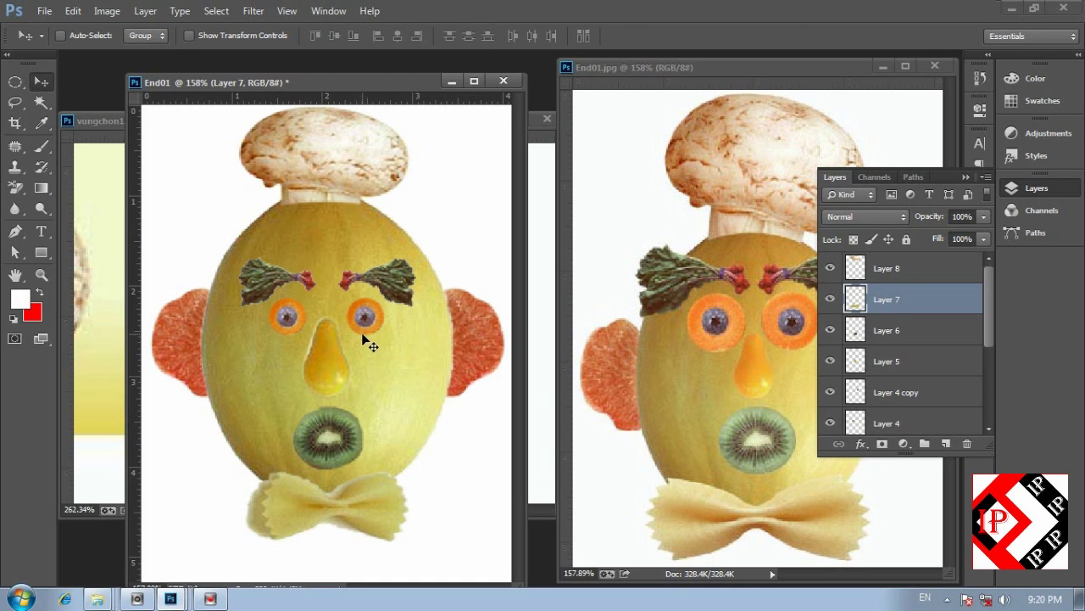
Step: Compare the whole End01 face with the reference at 100% and fitted to the window, with the layer list collapsed
key("ctrl+1")
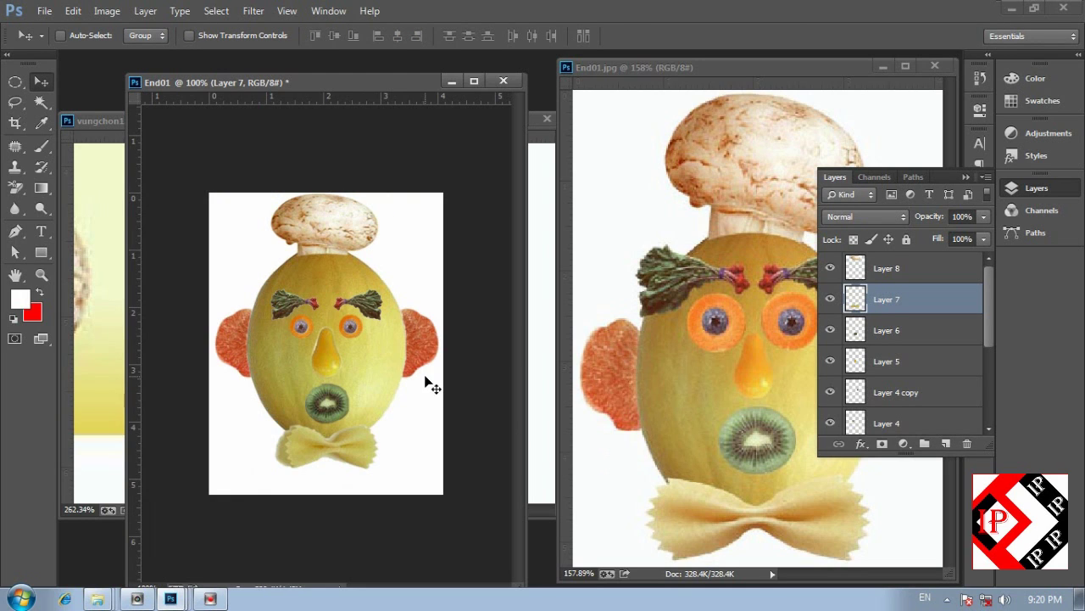
key("ctrl+0")
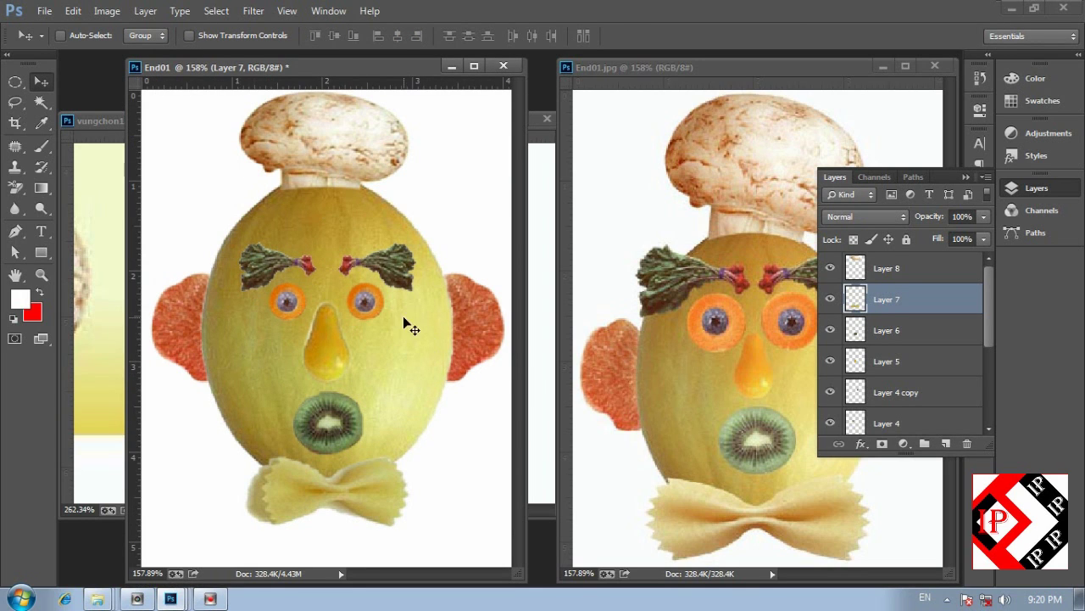
key("ctrl+1")
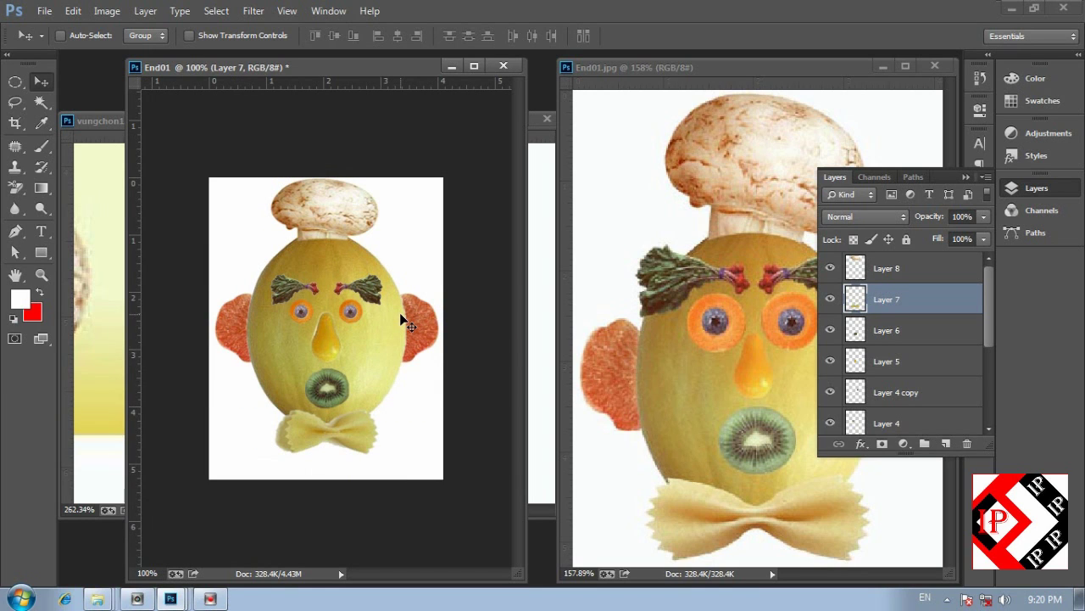
key("ctrl+0")
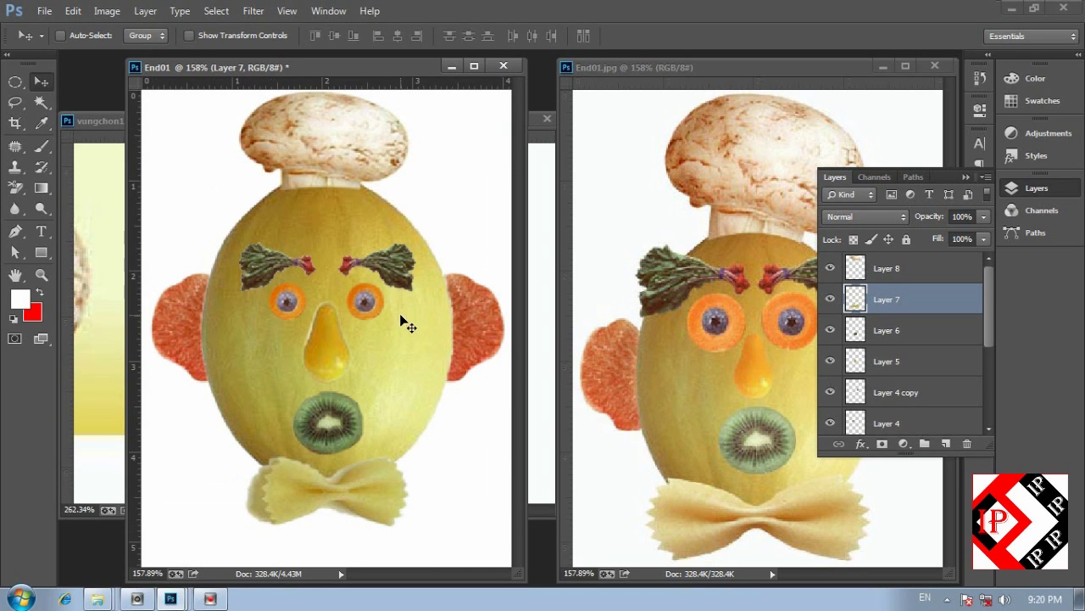
left_click(966, 177)
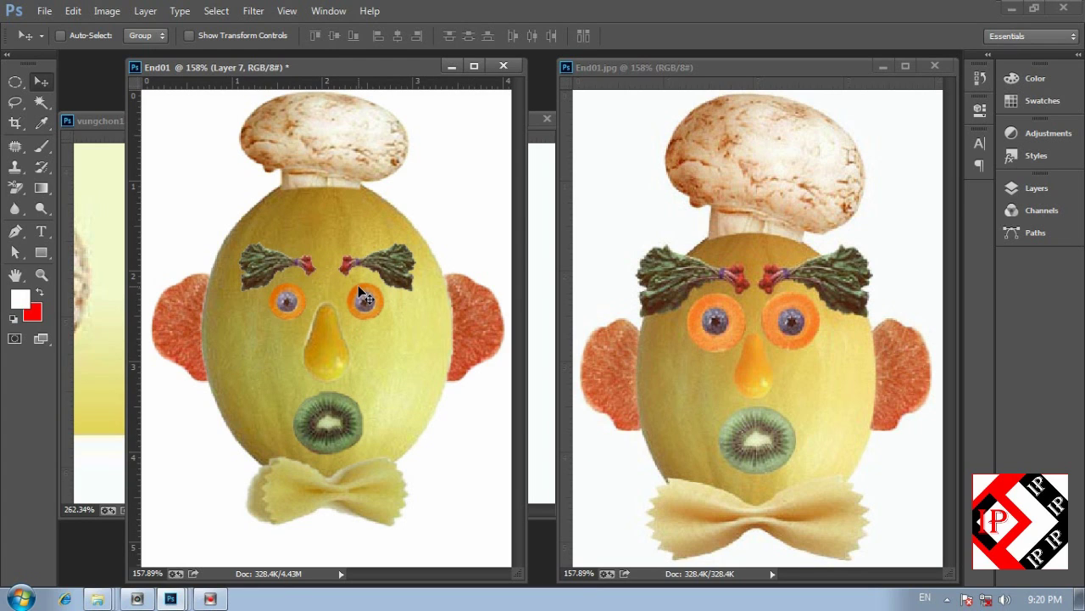
Step: Review the selection tools and their variants: Magic Wand, Pen, Marquee and Lasso
left_click_drag(39, 105, 82, 123)
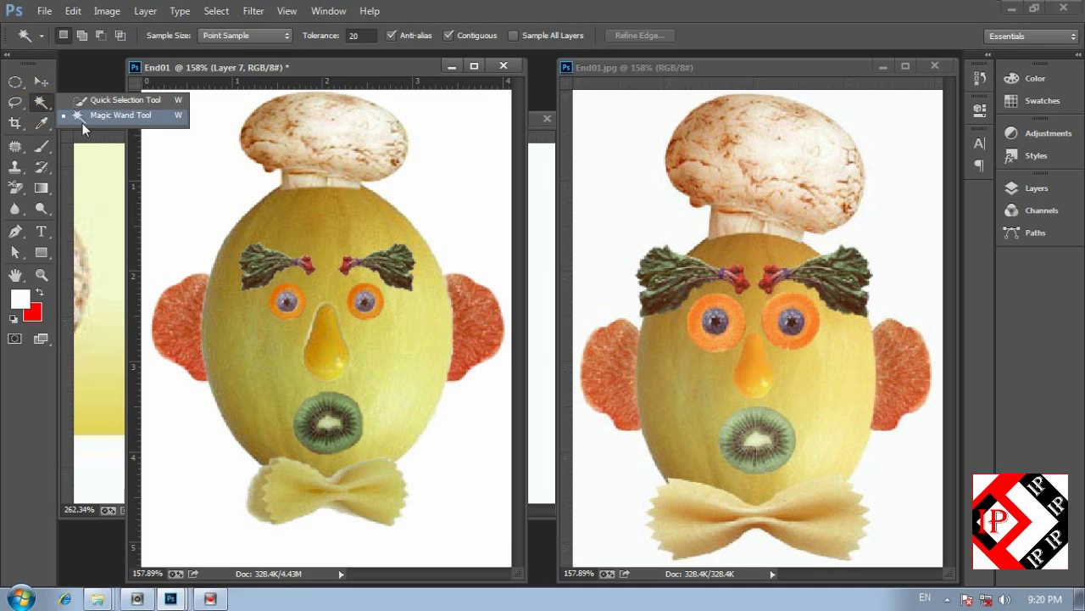
left_click_drag(16, 230, 74, 231)
mouse_move(15, 82)
left_mouse_down()
mouse_move(78, 100)
mouse_move(16, 82)
mouse_move(75, 85)
left_mouse_up()
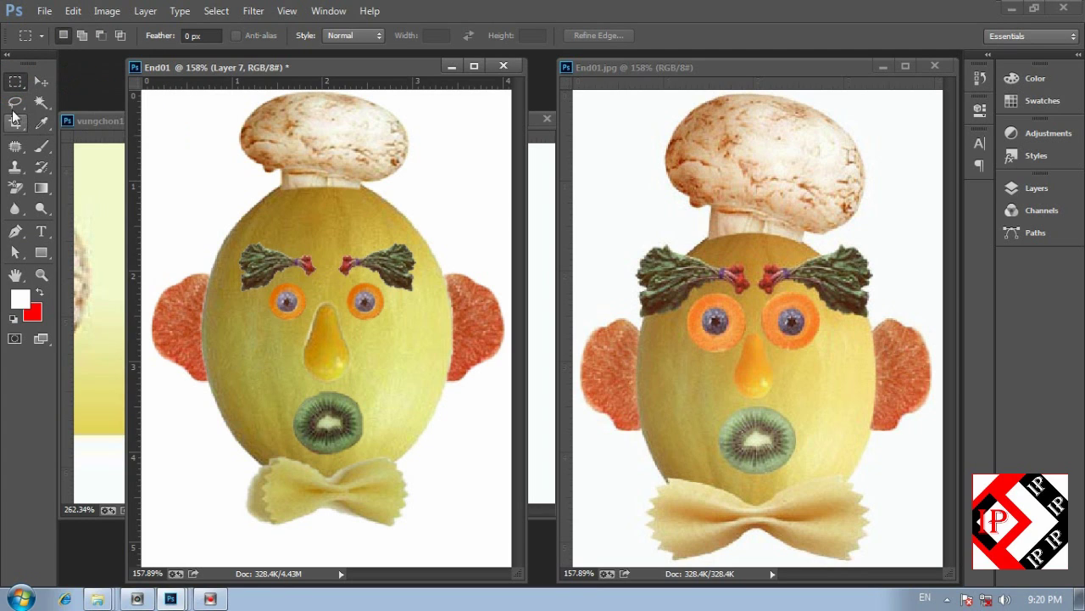
left_click_drag(15, 102, 108, 103)
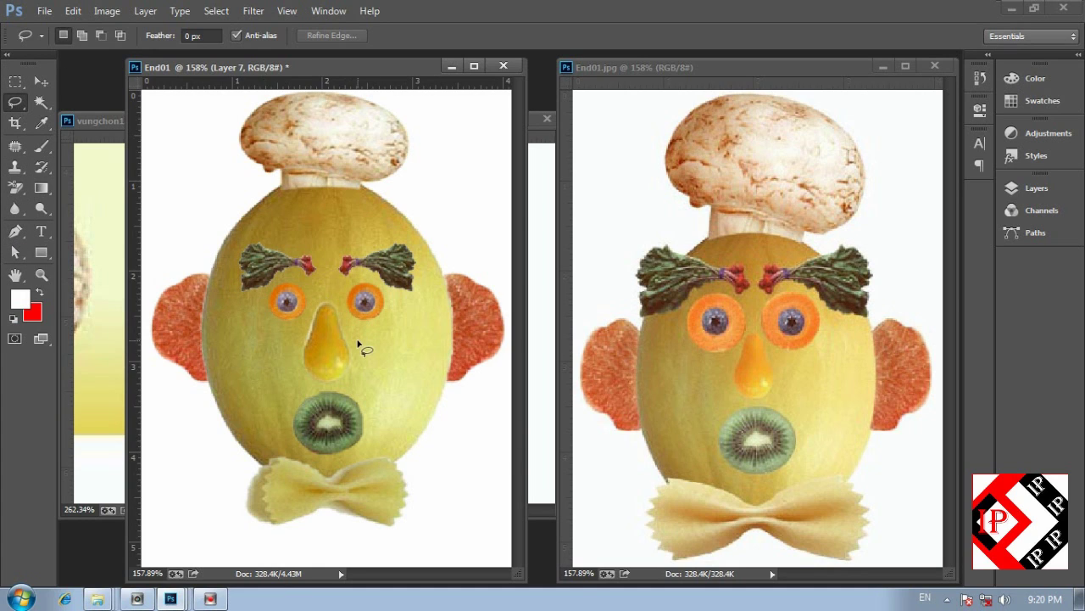
right_click(14, 102)
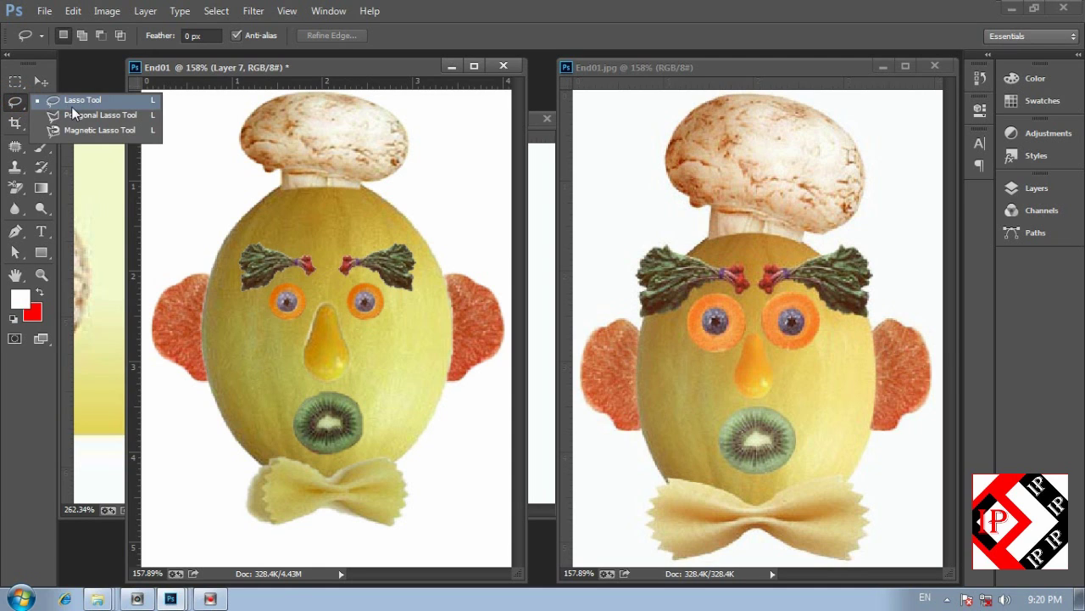
left_click(71, 106)
left_click(14, 230)
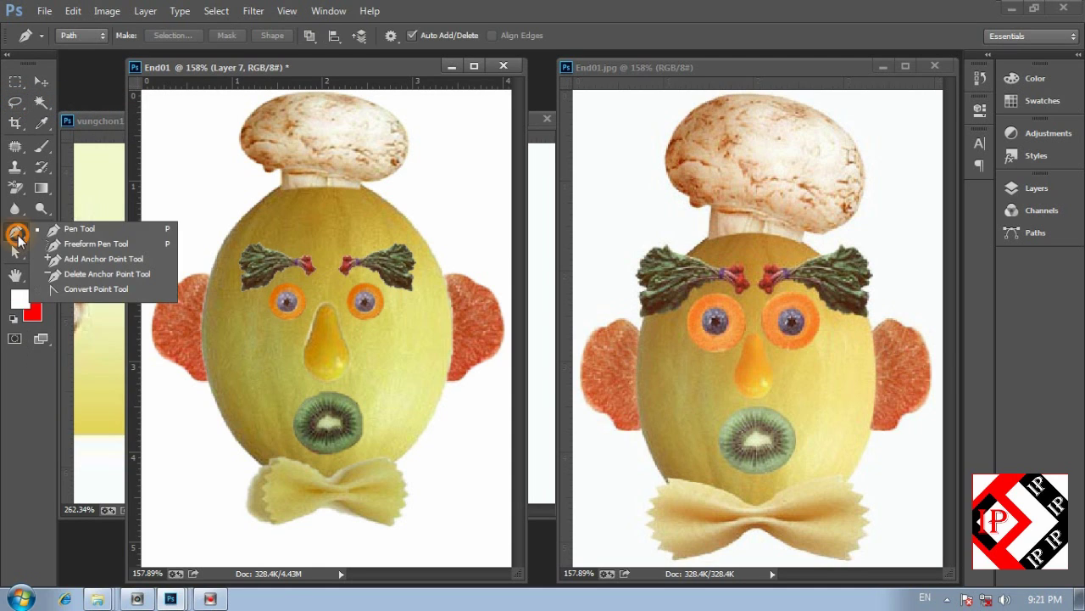
left_click(77, 235)
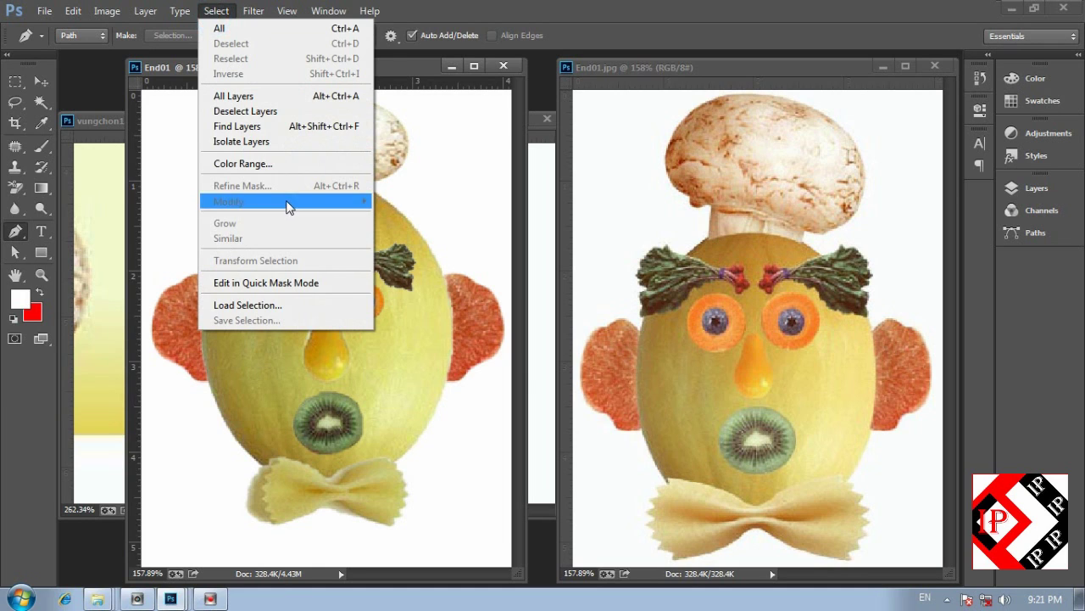
Step: Check whether the Modify commands for selections are available while nothing is selected
left_click(425, 290)
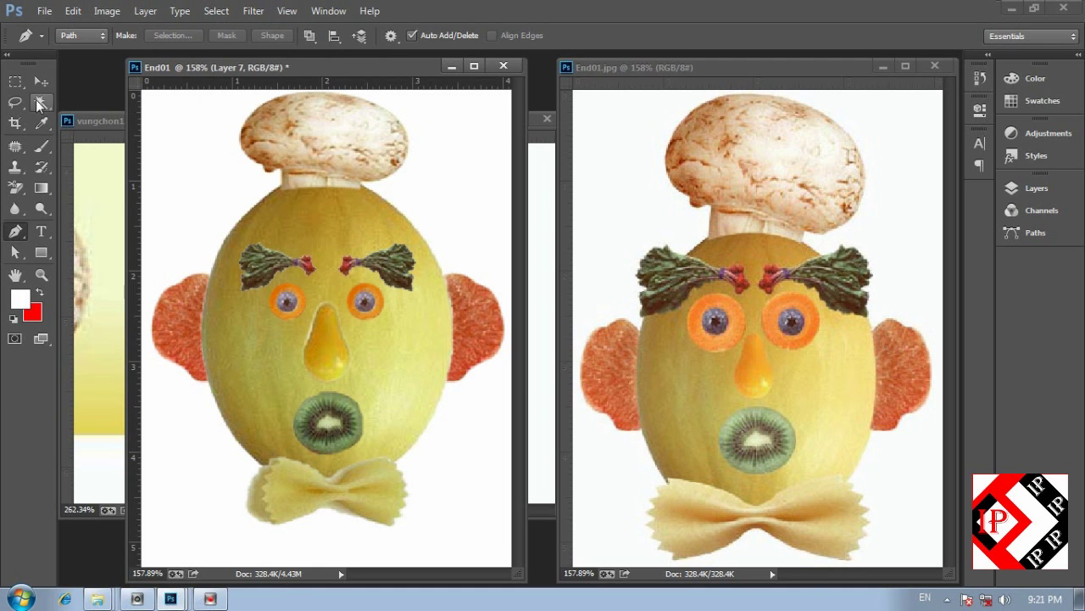
left_click(214, 12)
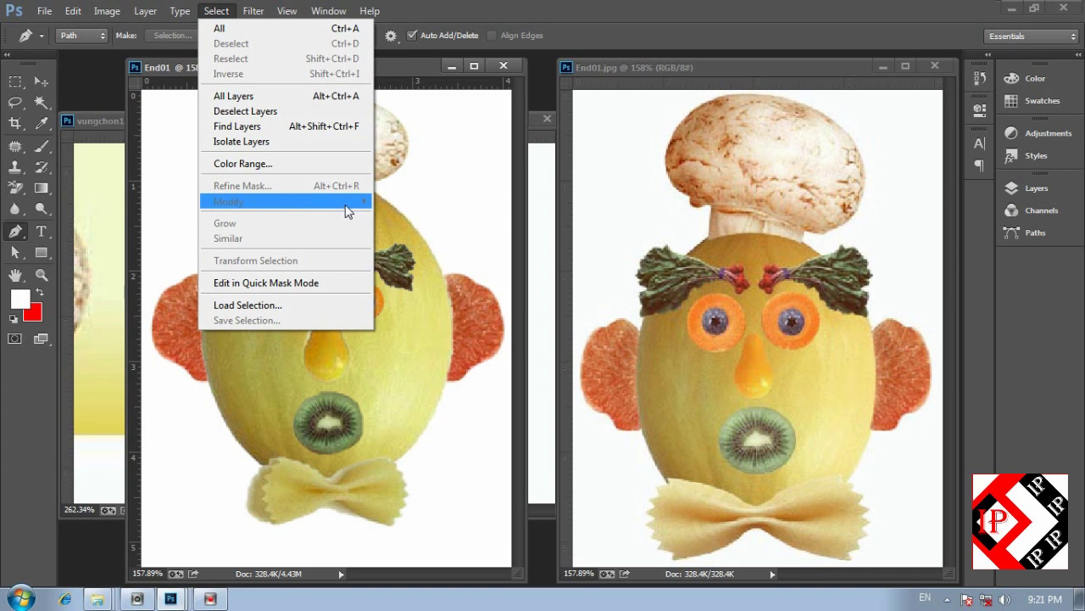
left_click(315, 206)
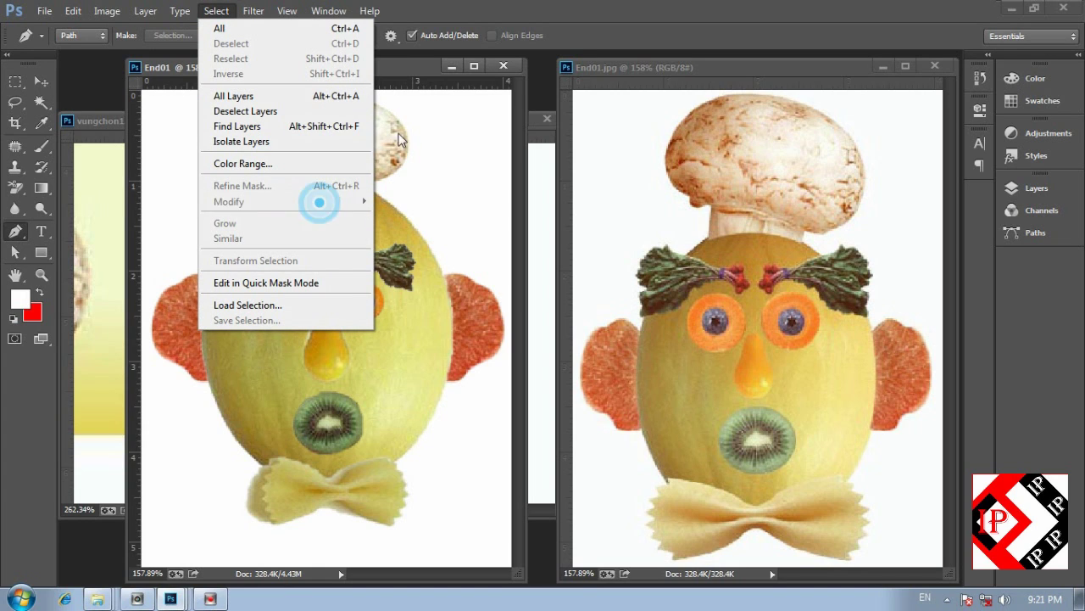
left_click(410, 70)
Step: Draw a circular Elliptical Marquee selection centred on the nose across the melon face and list the selection's Modify options
left_click(16, 101)
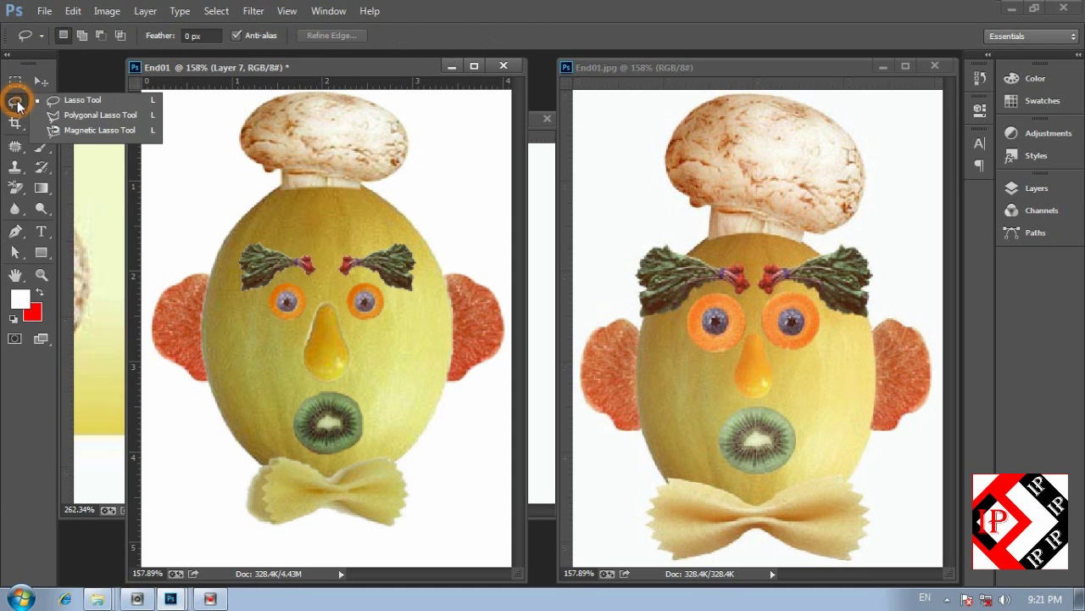
left_click(15, 81)
right_click(15, 81)
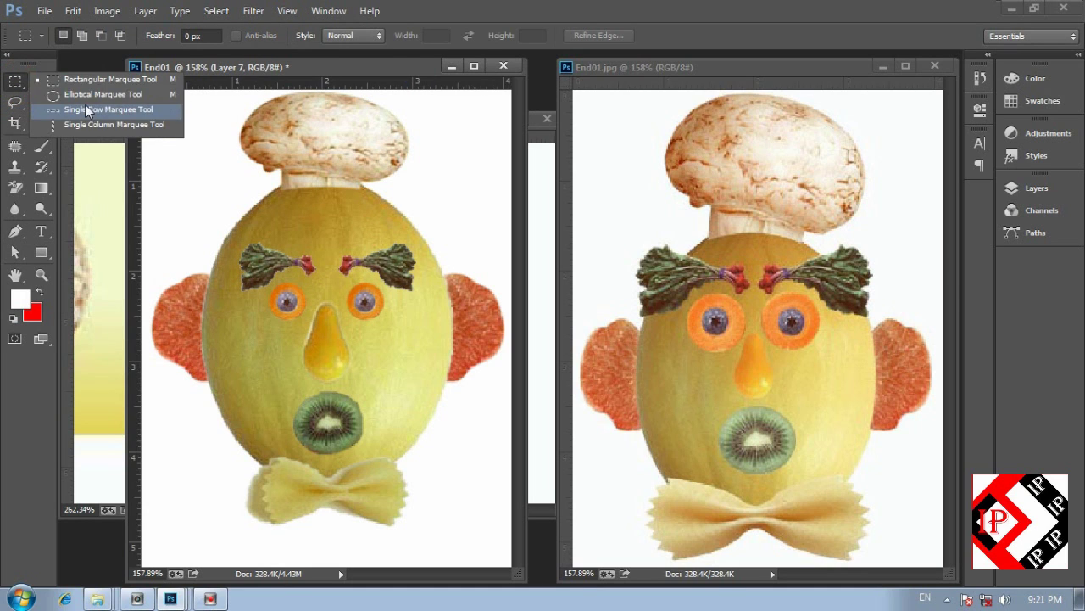
left_click(87, 101)
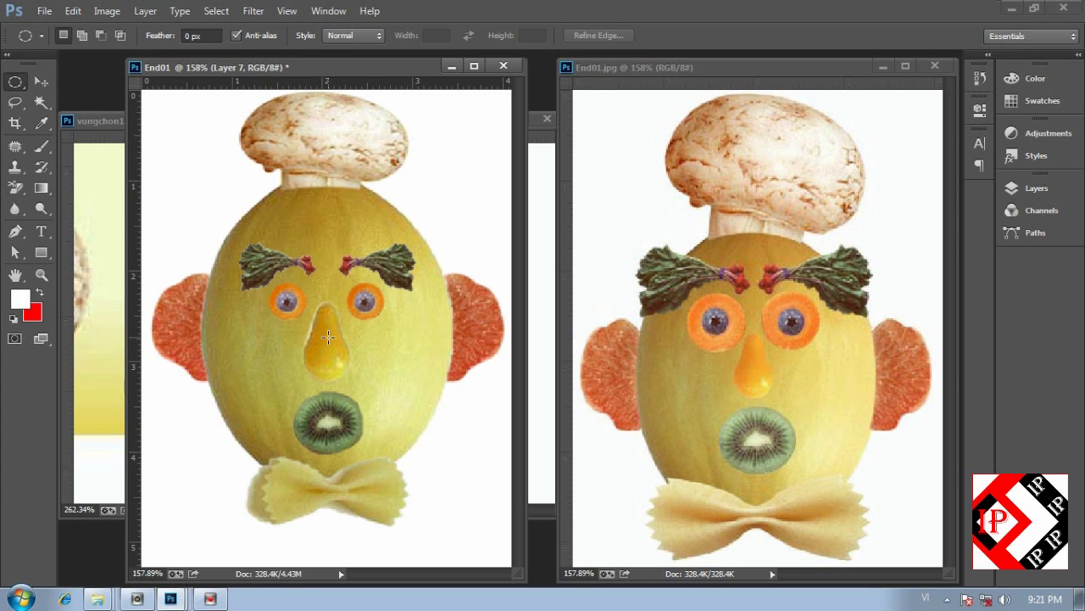
left_click_drag(328, 336, 469, 507)
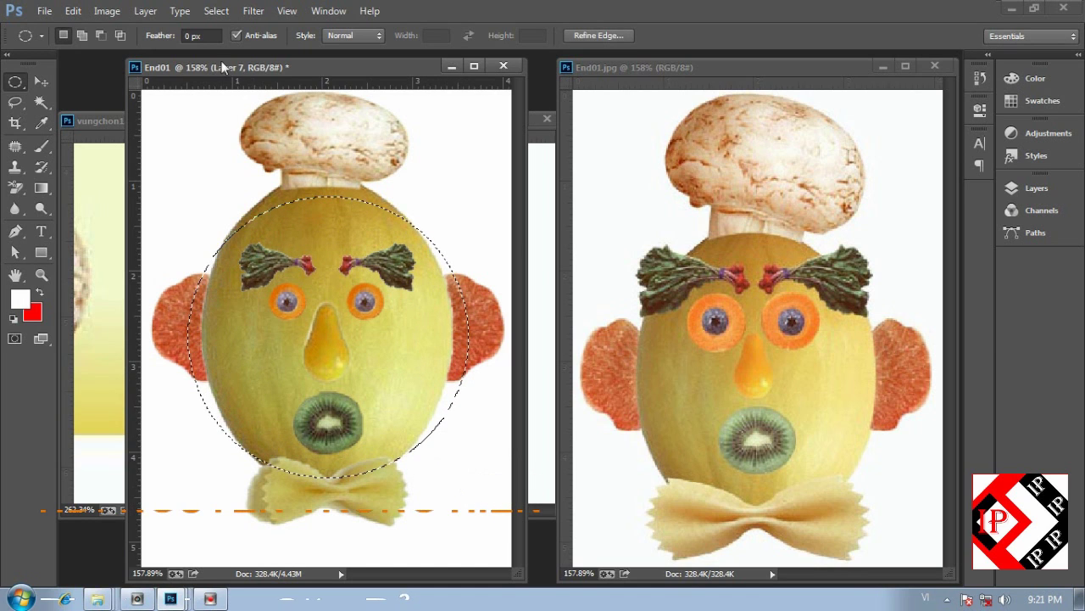
left_click(212, 12)
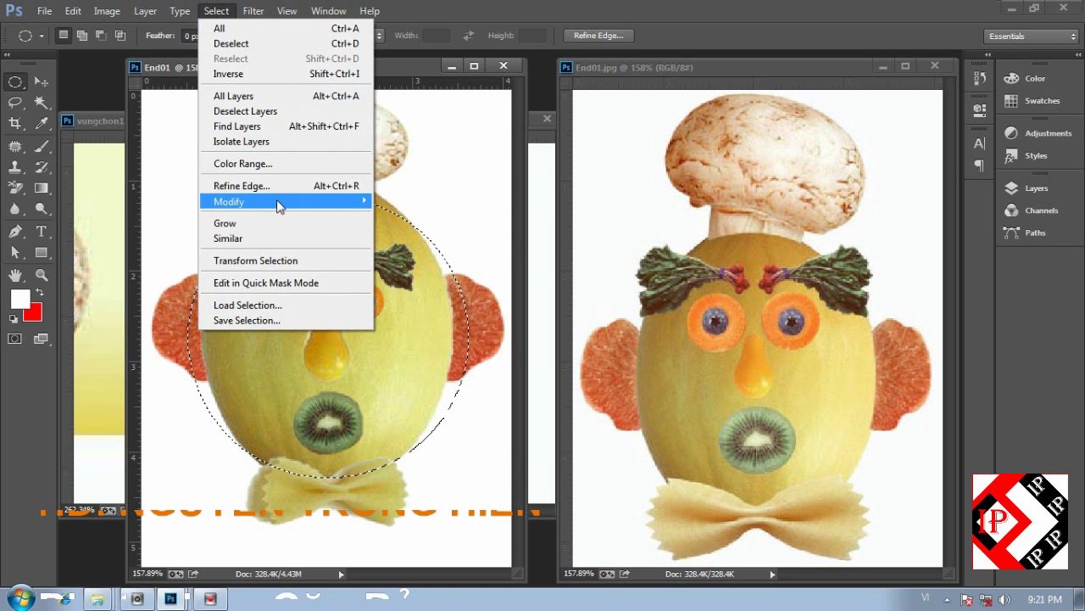
mouse_move(248, 208)
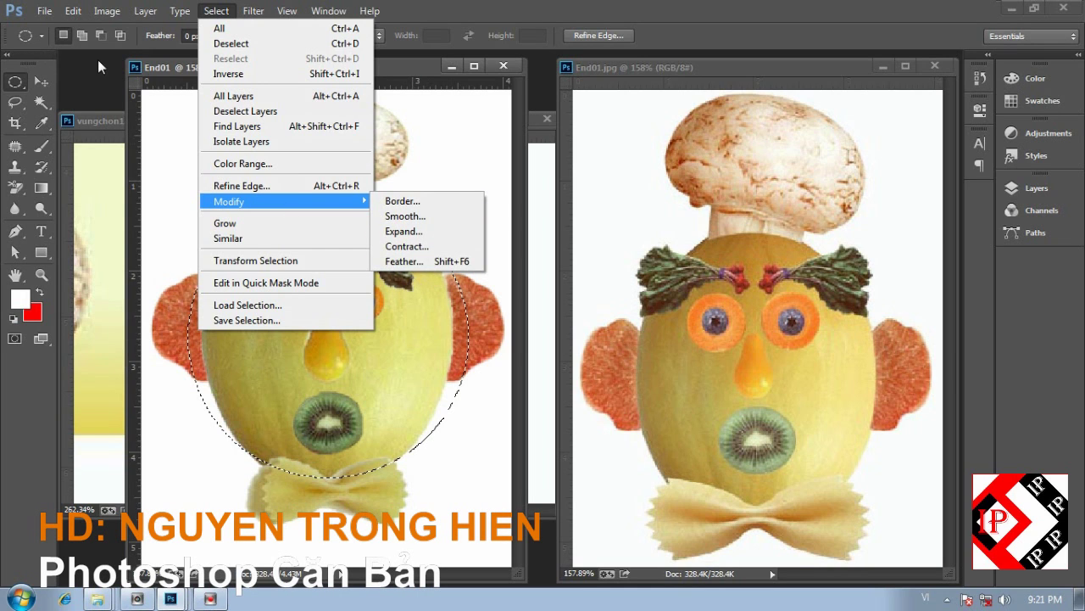
Step: Review the Free Transform command and the layer list, and clear the circular selection from the face
mouse_move(75, 16)
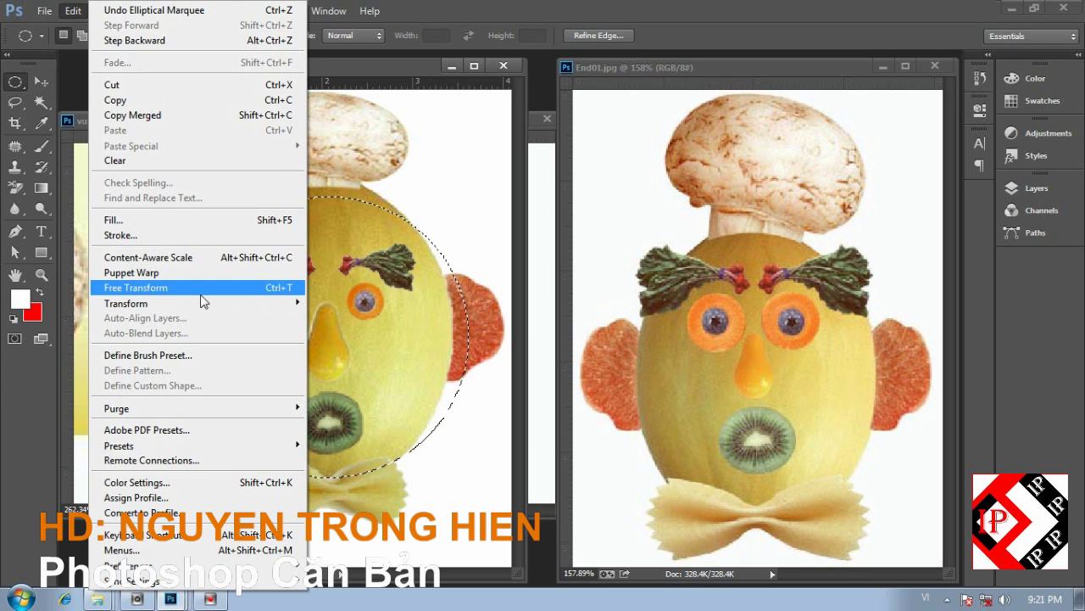
left_click(459, 18)
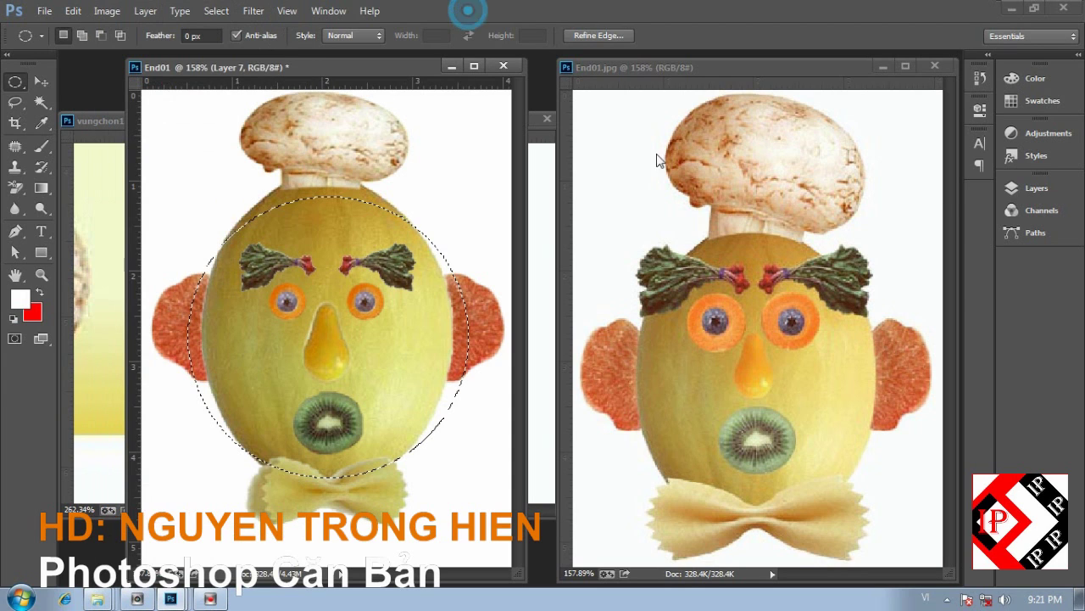
left_click(1030, 192)
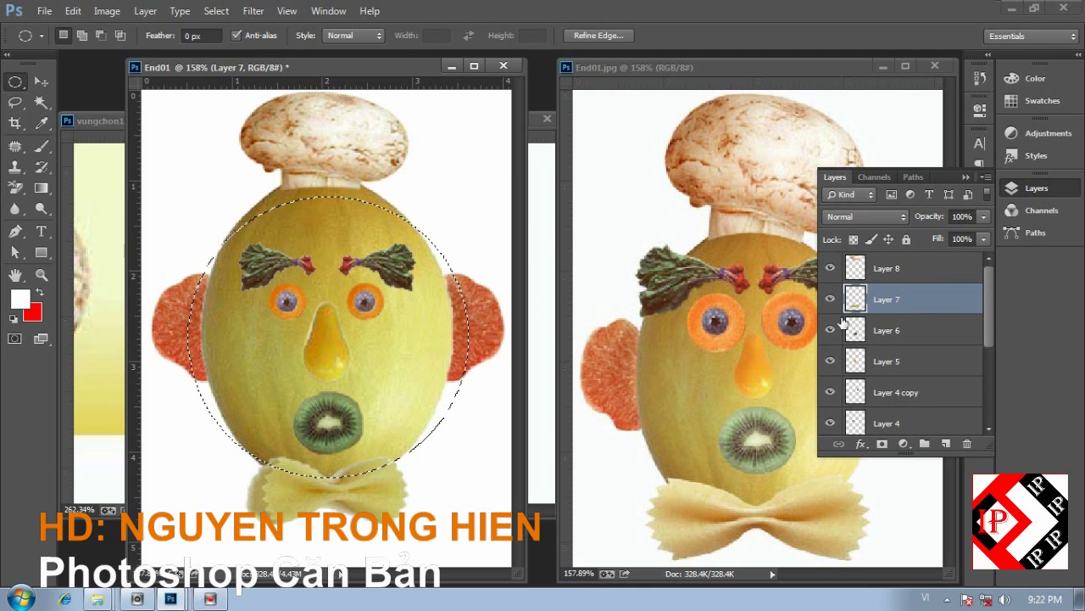
left_click(1028, 190)
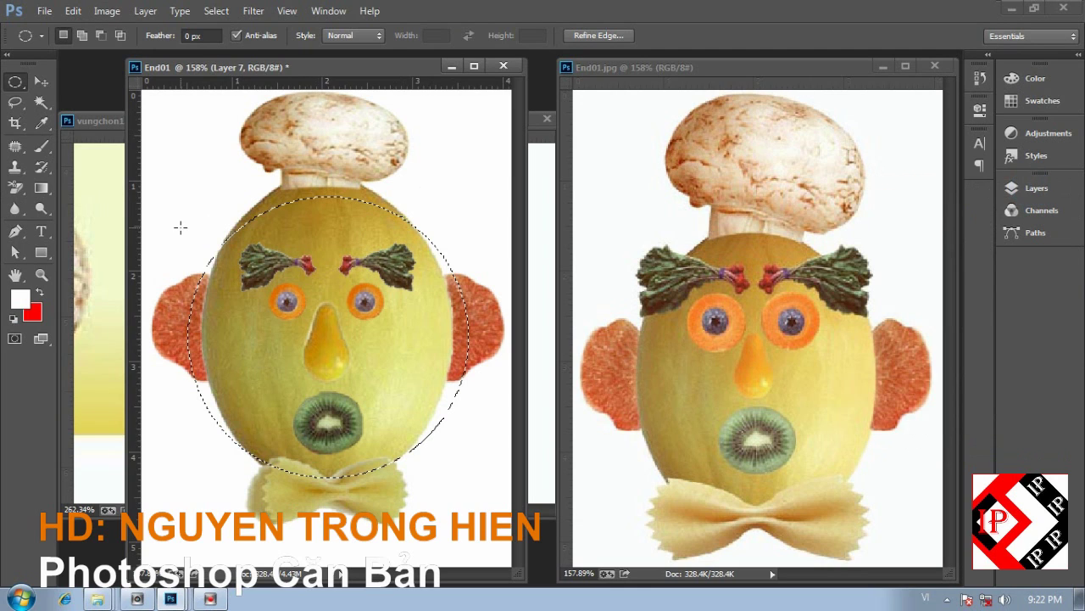
left_click(304, 257)
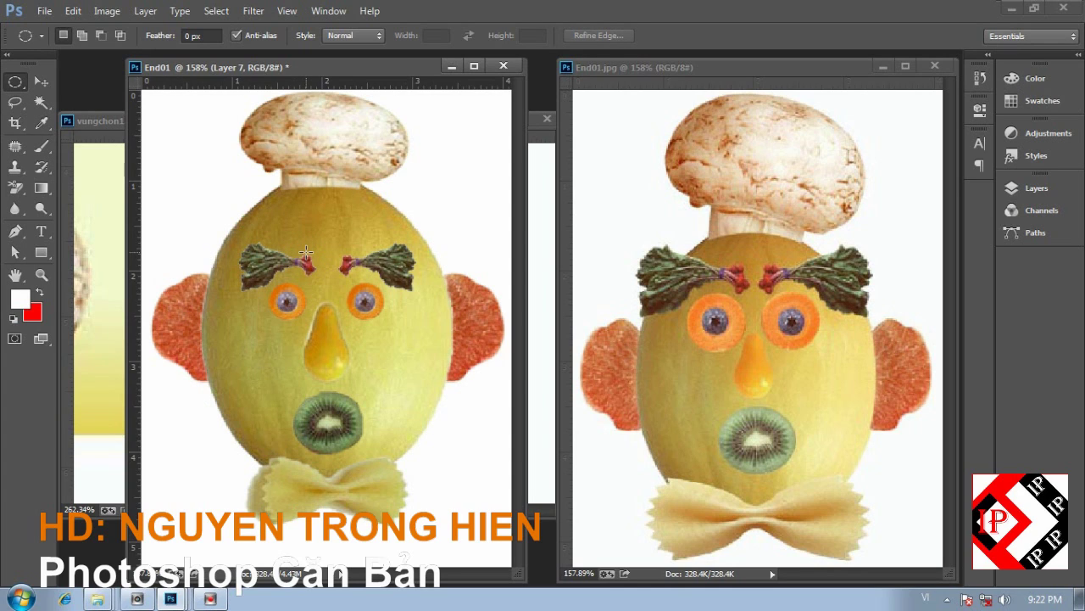